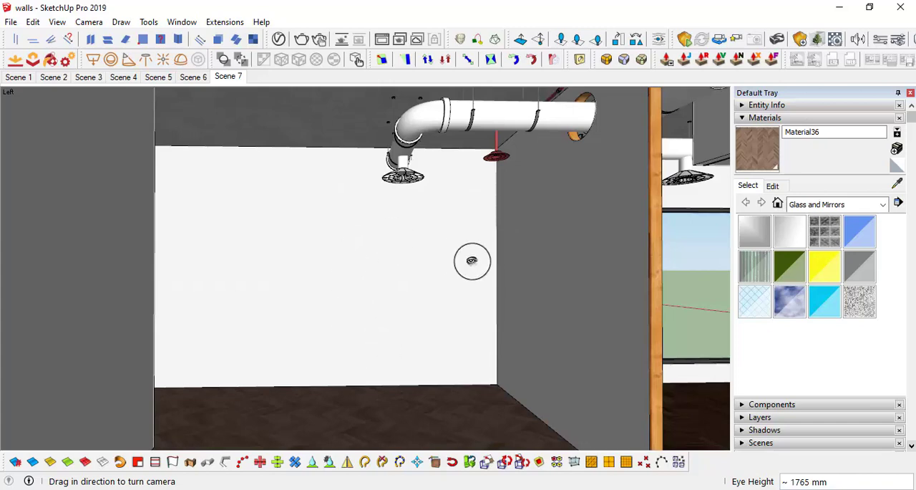
Step: Measure the floor edge of the wood-edged partition wall and convert 2800 mm to feet in Calculator
middle_click_drag(470, 260, 522, 348)
left_click_drag(528, 345, 530, 318)
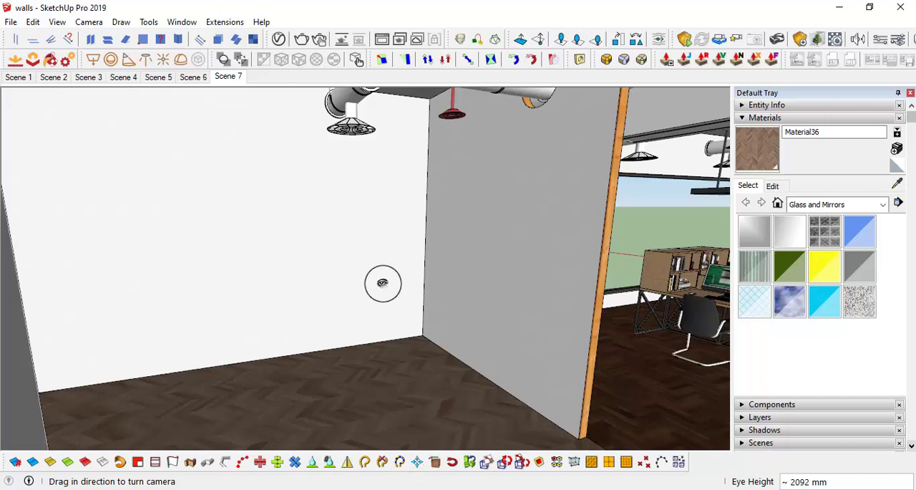
mouse_move(473, 275)
middle_mouse_down()
mouse_move(477, 262)
mouse_move(494, 273)
mouse_move(489, 264)
middle_mouse_up()
middle_click_drag(468, 299, 527, 346)
key("l")
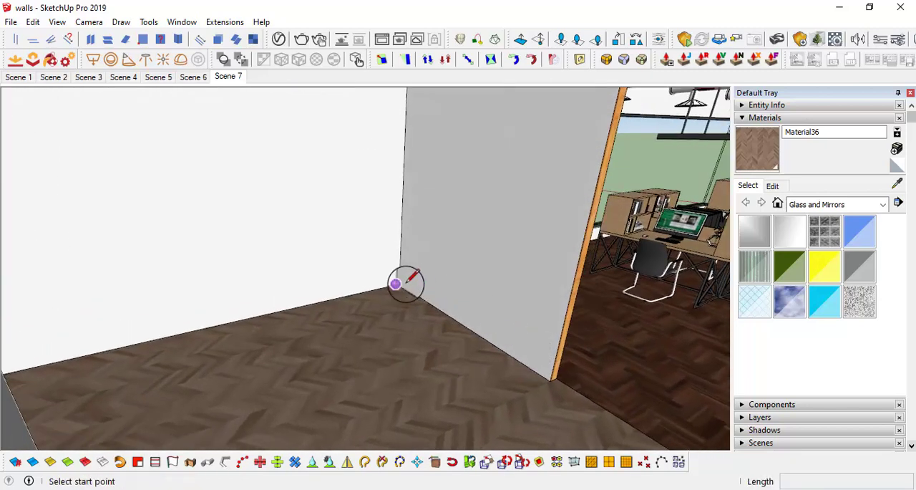
left_click(400, 284)
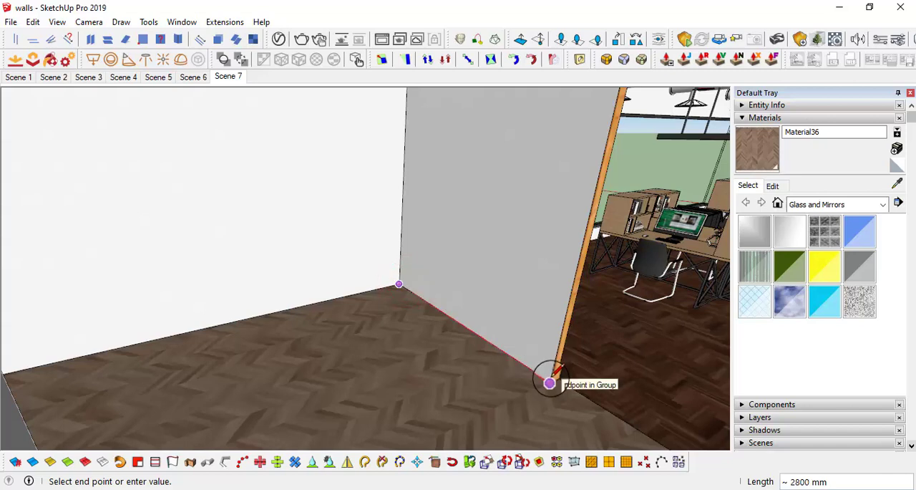
key("space")
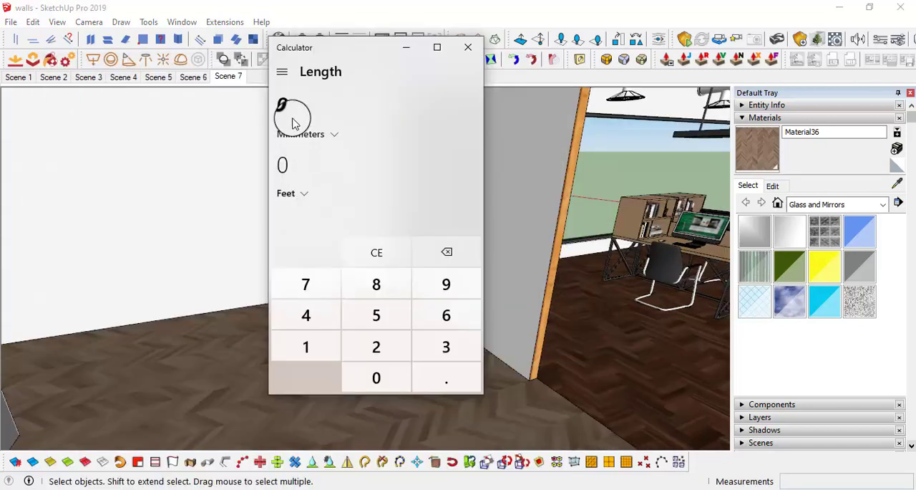
type("2800")
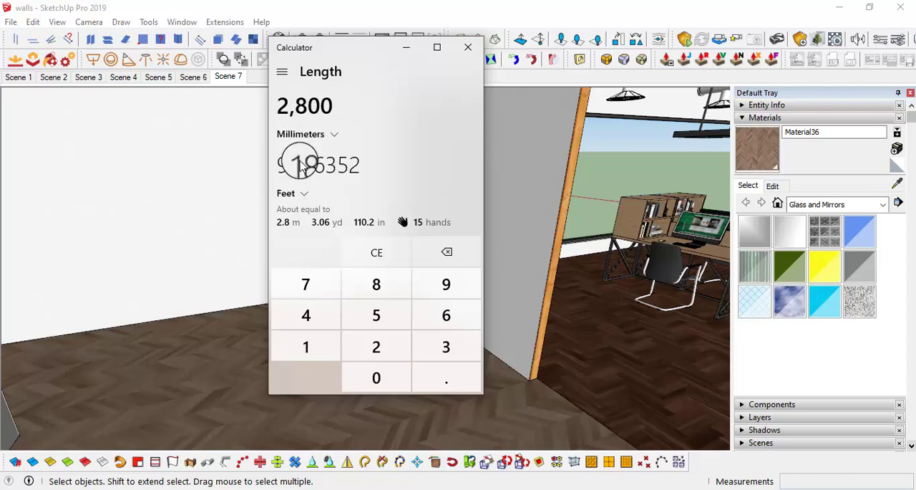
left_click(405, 47)
Step: Measure the length of the white back wall along the floor and convert 4200 mm to feet in Calculator
mouse_move(423, 310)
middle_mouse_down()
mouse_move(427, 288)
mouse_move(490, 271)
mouse_move(495, 284)
middle_mouse_up()
key("l")
left_click(494, 254)
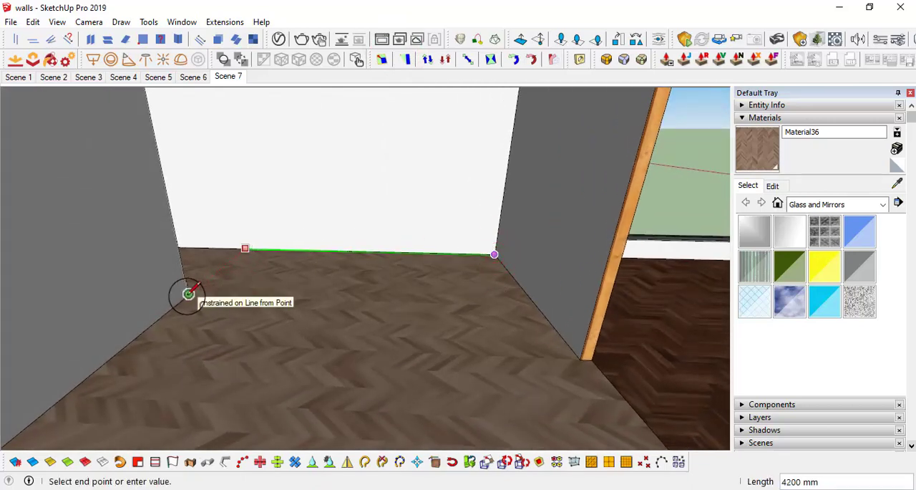
key("space")
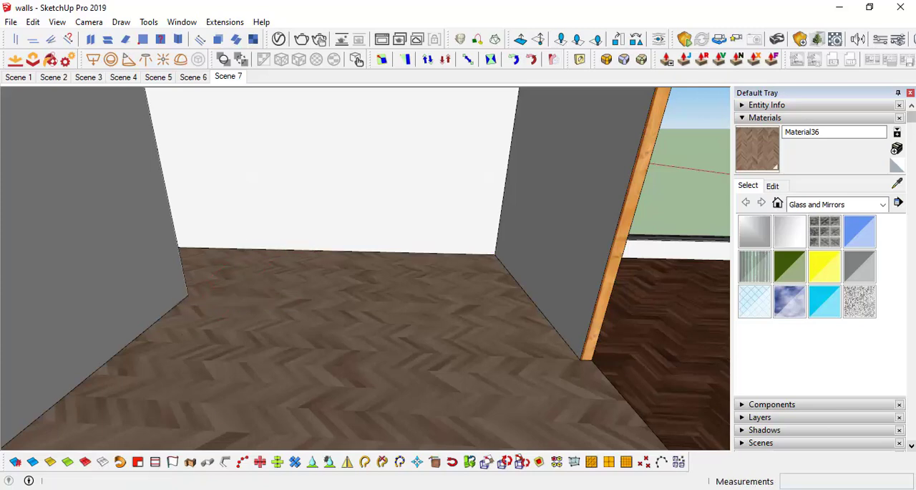
left_click(483, 489)
key("BackSpace")
key("BackSpace")
key("BackSpace")
key("BackSpace")
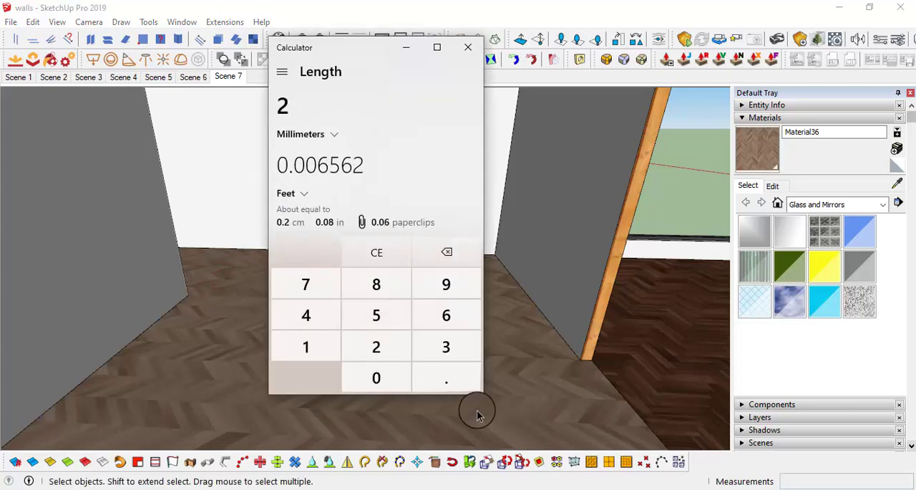
type("4200")
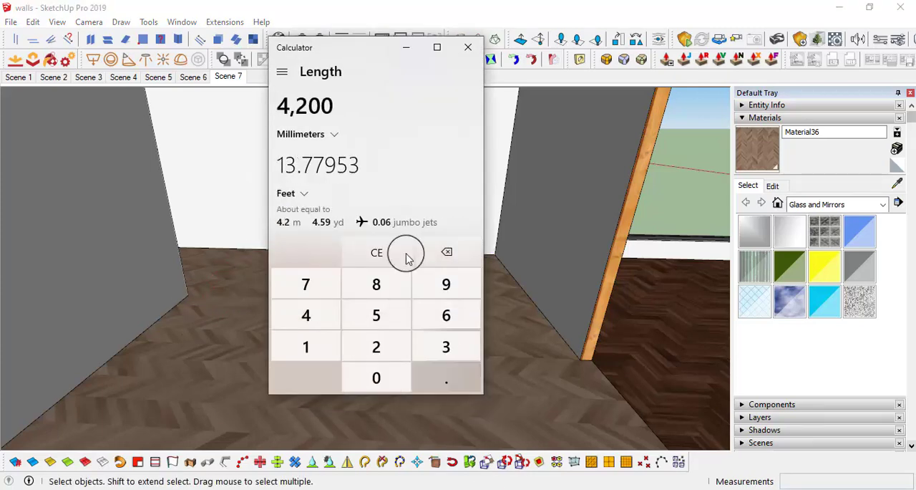
left_click(406, 47)
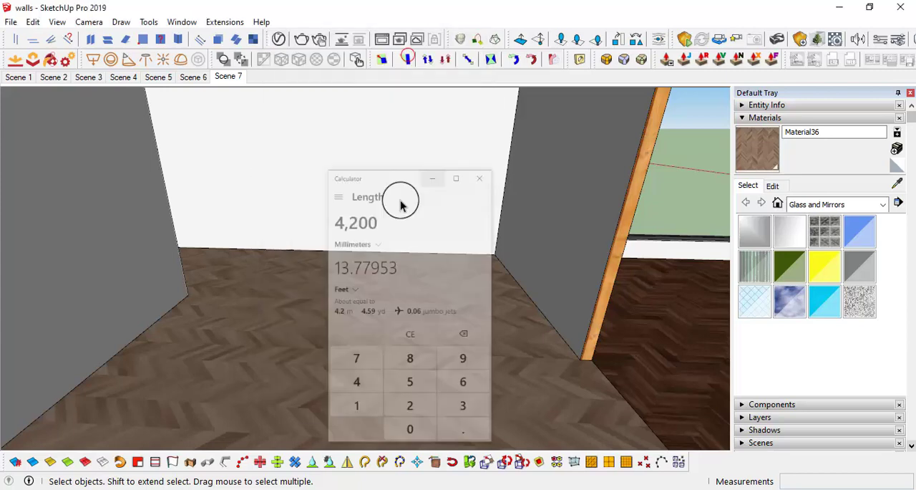
Step: Place a guide line on the floor parallel to the white back wall, about 610 mm out from it
middle_click_drag(500, 258, 492, 255)
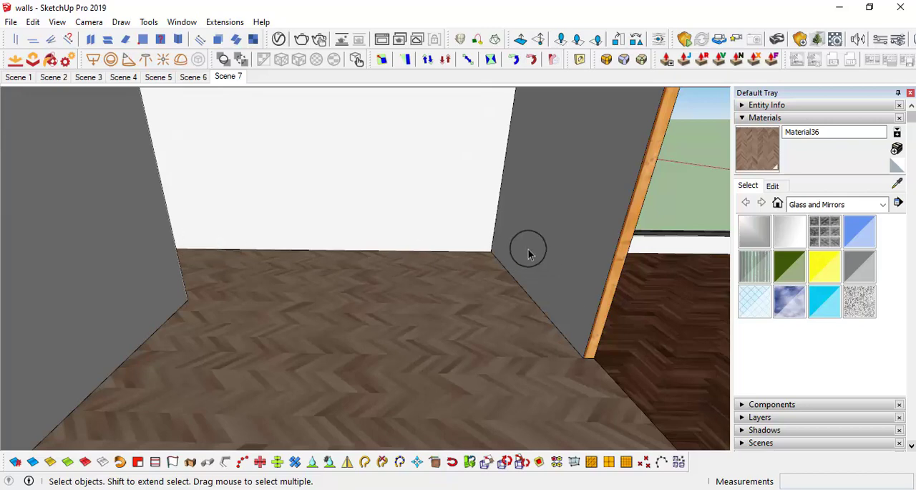
middle_click_drag(551, 322, 472, 293)
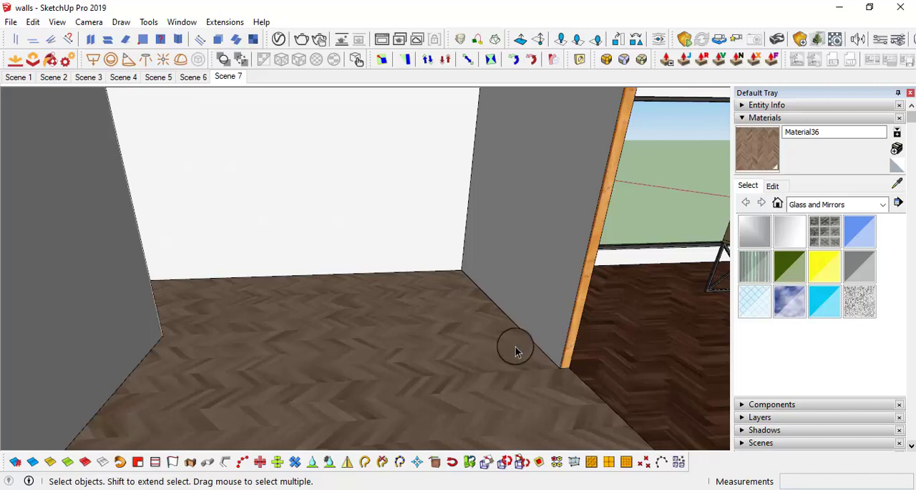
middle_click_drag(516, 350, 354, 349)
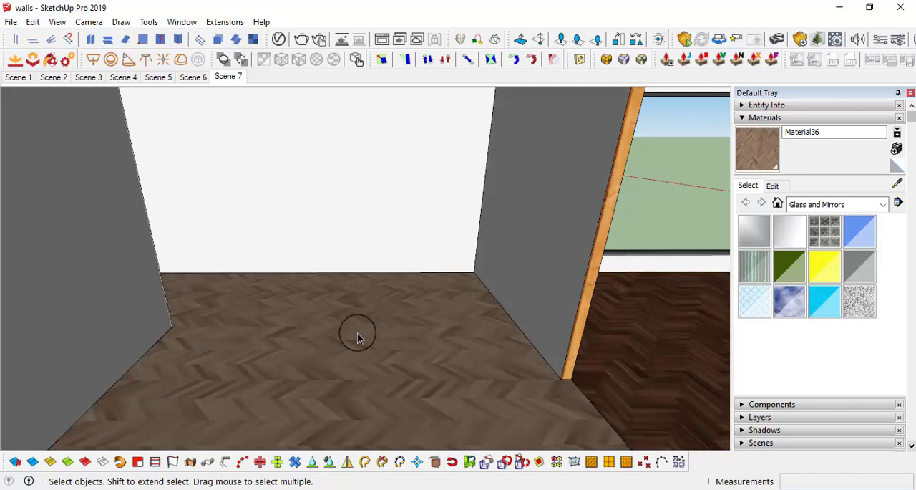
middle_click_drag(416, 274, 356, 283)
key("t")
left_click(345, 267)
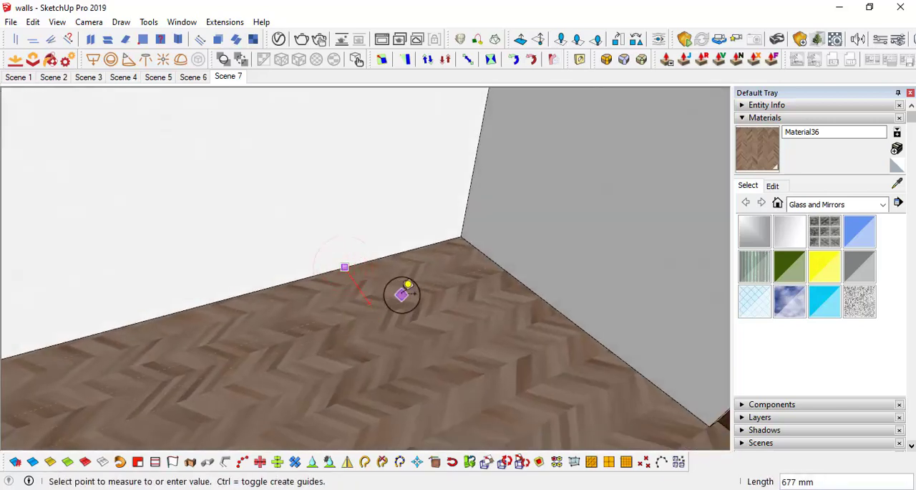
left_click(396, 289)
middle_click_drag(430, 328, 423, 302)
scroll(501, 303, "up", 3)
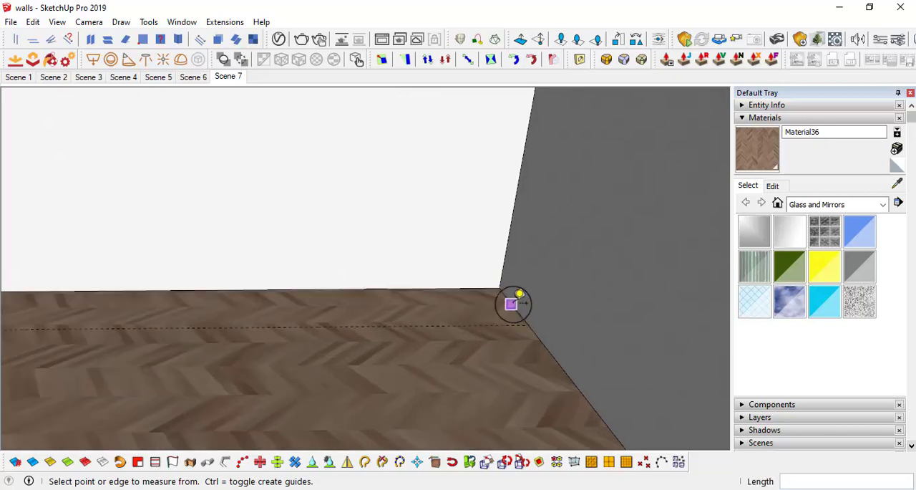
Step: Place a guide line parallel to the wood-edged partition wall, across the floor near the opposite gray wall
scroll(506, 304, "down", 2)
scroll(464, 286, "down", 2)
scroll(488, 301, "up", 4)
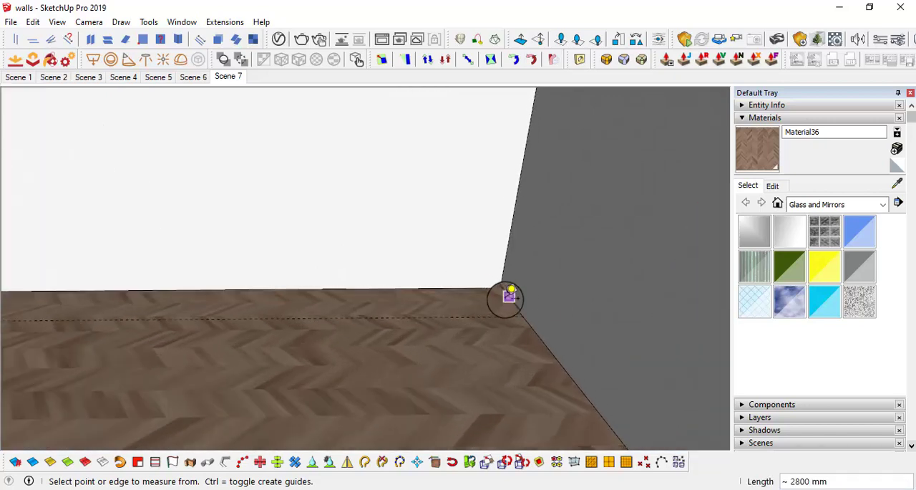
scroll(503, 304, "down", 4)
middle_click_drag(455, 306, 491, 293)
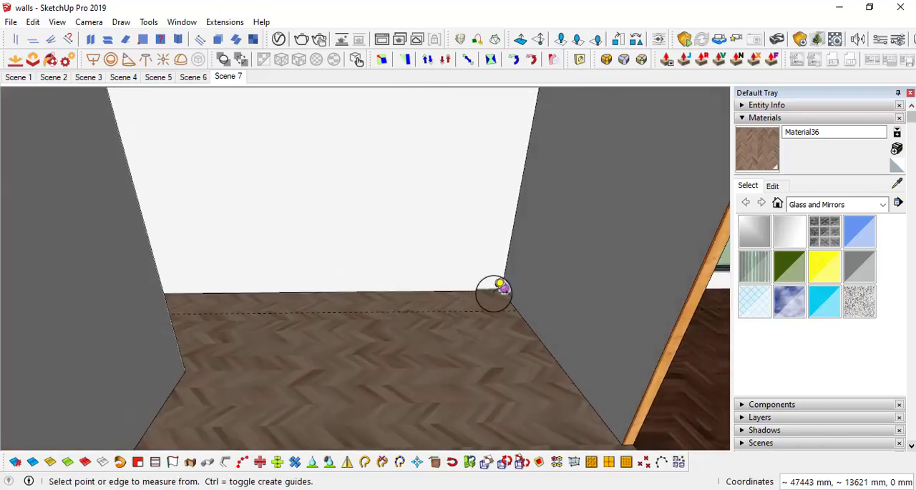
scroll(516, 306, "up", 3)
scroll(523, 317, "down", 1)
left_click(539, 334)
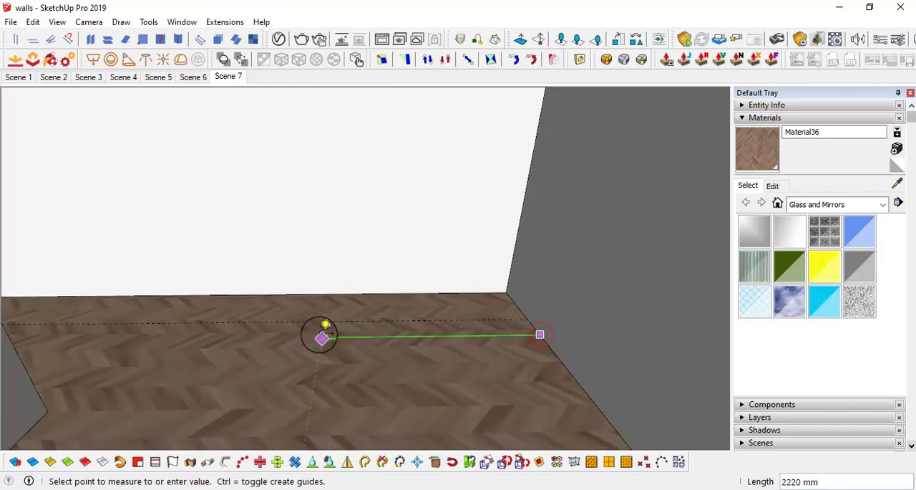
left_click(318, 338)
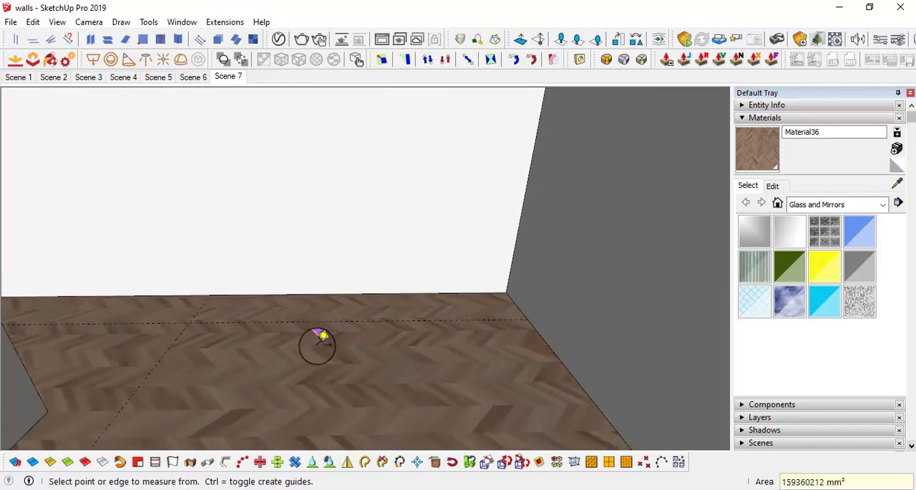
Step: Measure from the crossing of the two guide lines to the corner of the opposite gray wall
middle_click_drag(317, 341, 358, 322)
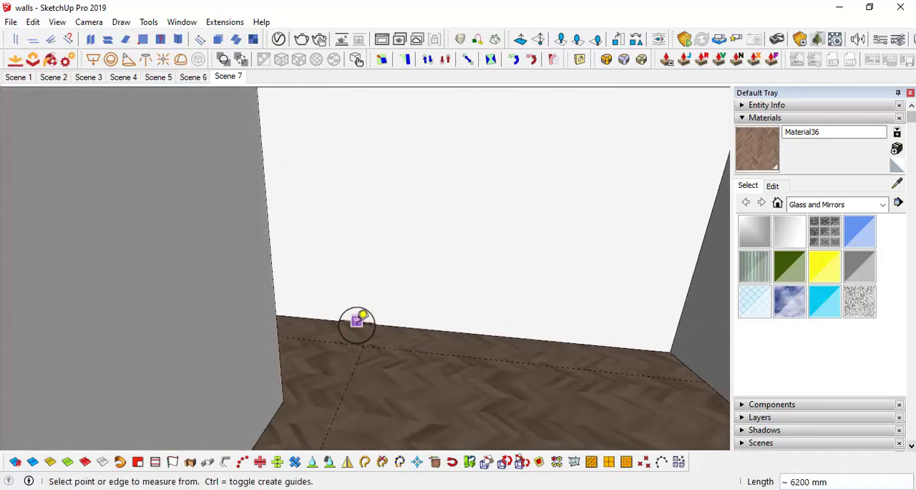
middle_click_drag(511, 338, 269, 327)
key("l")
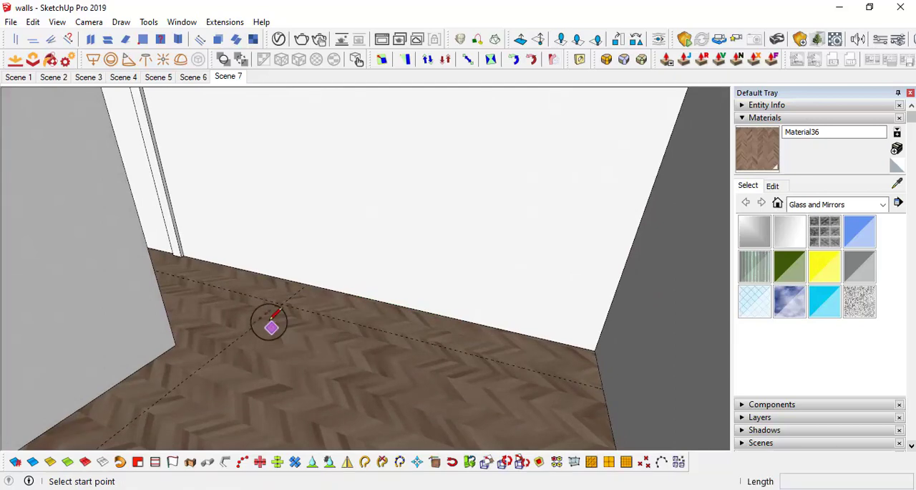
left_click(281, 303)
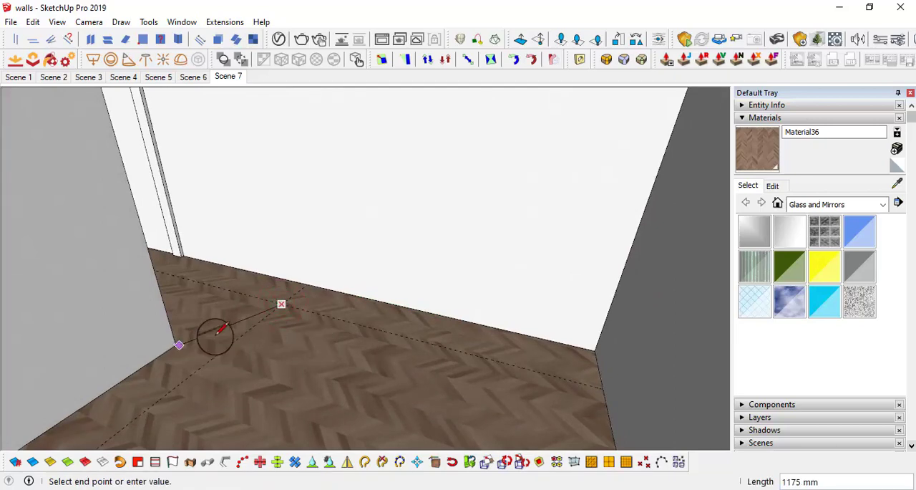
middle_click_drag(190, 332, 265, 342)
scroll(183, 326, "down", 1)
middle_click_drag(413, 362, 455, 332)
middle_click_drag(330, 324, 390, 327)
key("space")
Step: Place a guide line on the floor 2' from the wood-edged partition wall and parallel to it
scroll(483, 302, "up", 1)
key("t")
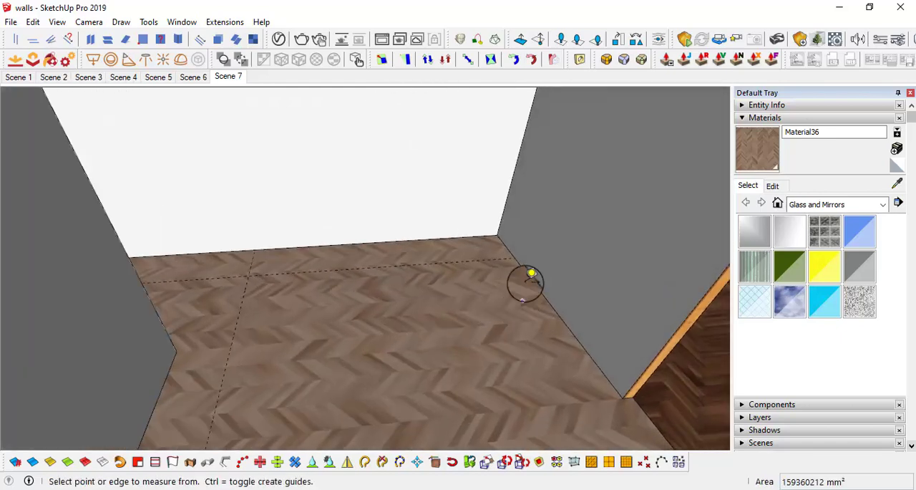
left_click(533, 282)
type("2'")
key("Return")
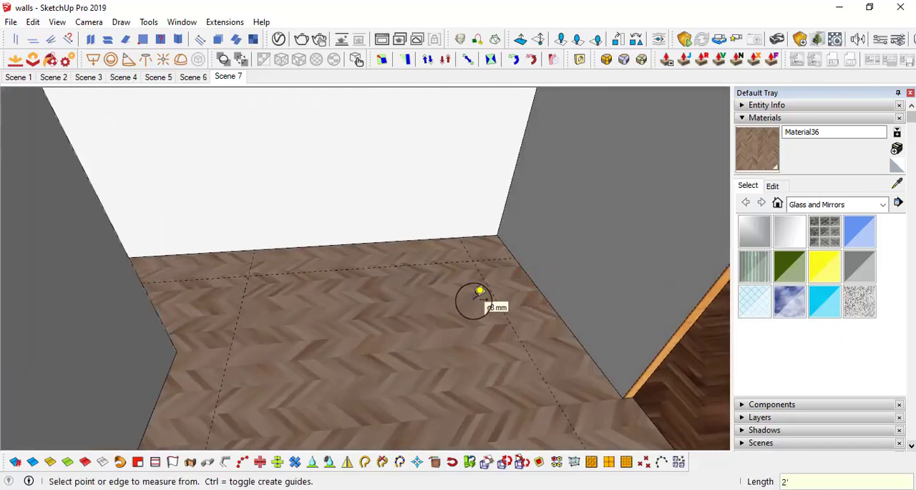
Step: Offset a new guide line 4' from the back-wall guide into the room
middle_click_drag(521, 294, 604, 314)
scroll(449, 244, "up", 3)
middle_click_drag(450, 243, 601, 276)
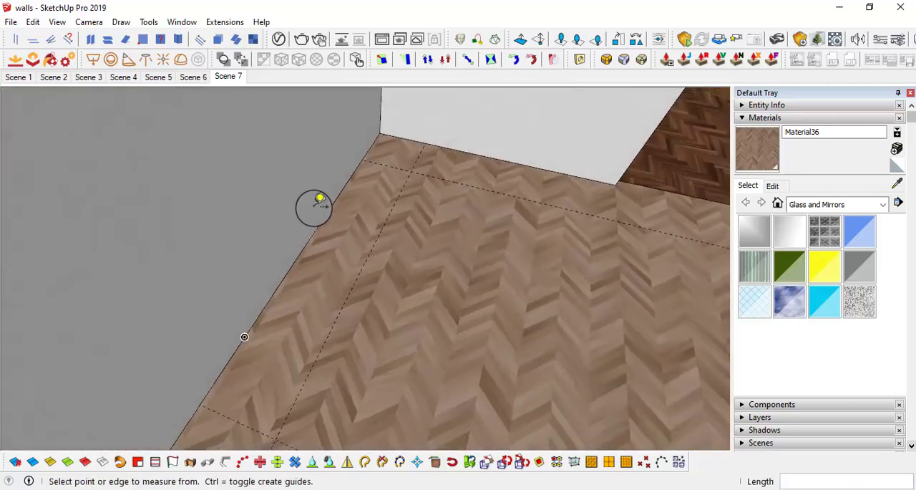
left_click(393, 206)
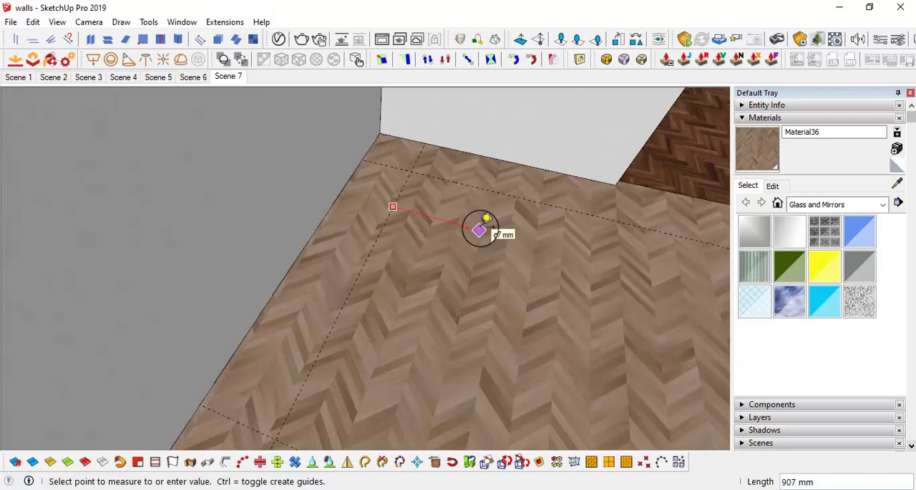
type("4'")
key("Return")
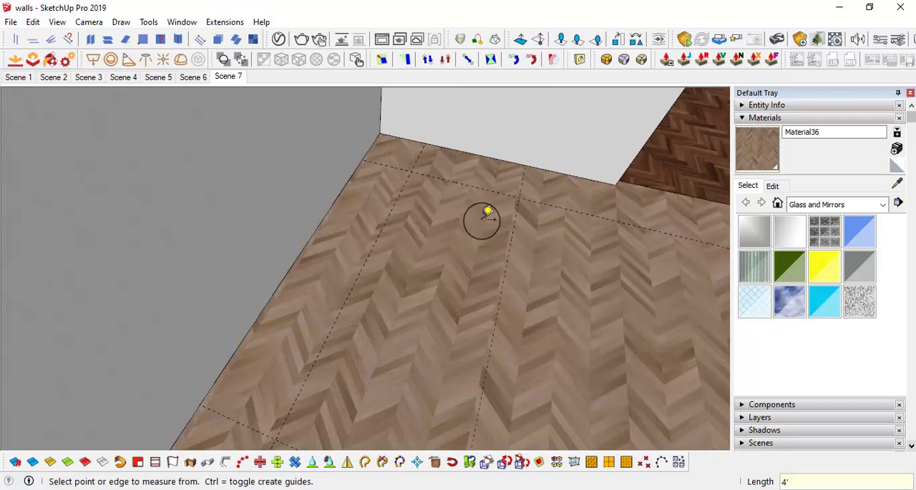
Step: Add another parallel guide line 2' beyond the 4' guide, farther from the back wall
middle_click_drag(484, 215, 468, 235)
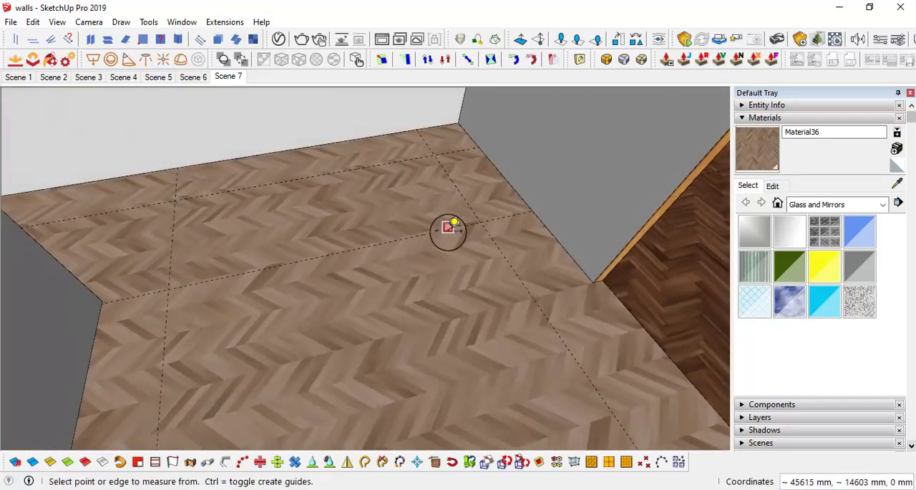
left_click(448, 228)
left_click(476, 277)
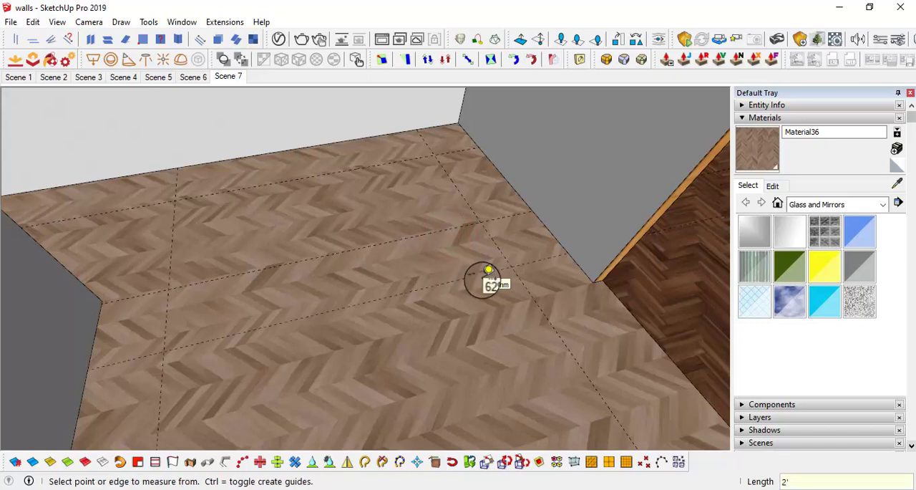
Step: Offset a guide line from the one beside the wood-edged partition wall, placing it between the two guides that run parallel to that wall
middle_click_drag(481, 278, 323, 215)
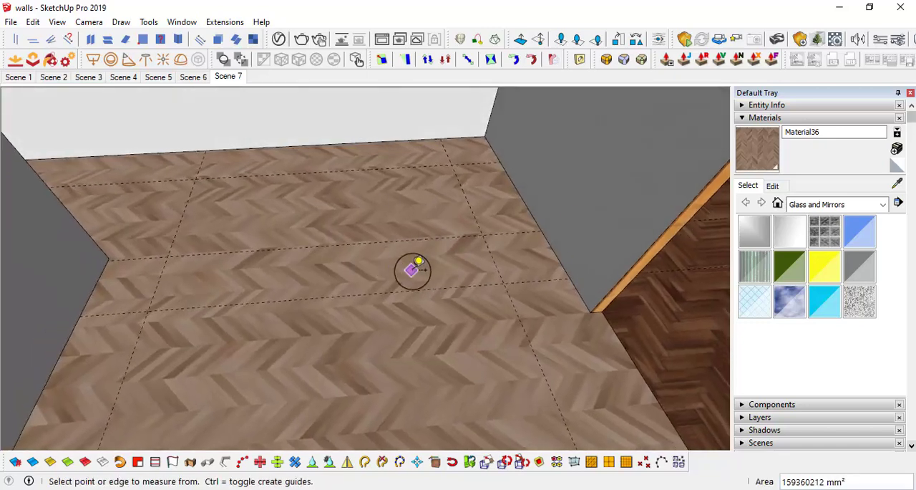
mouse_move(491, 256)
middle_mouse_down()
mouse_move(486, 262)
mouse_move(501, 262)
middle_mouse_up()
left_click(491, 267)
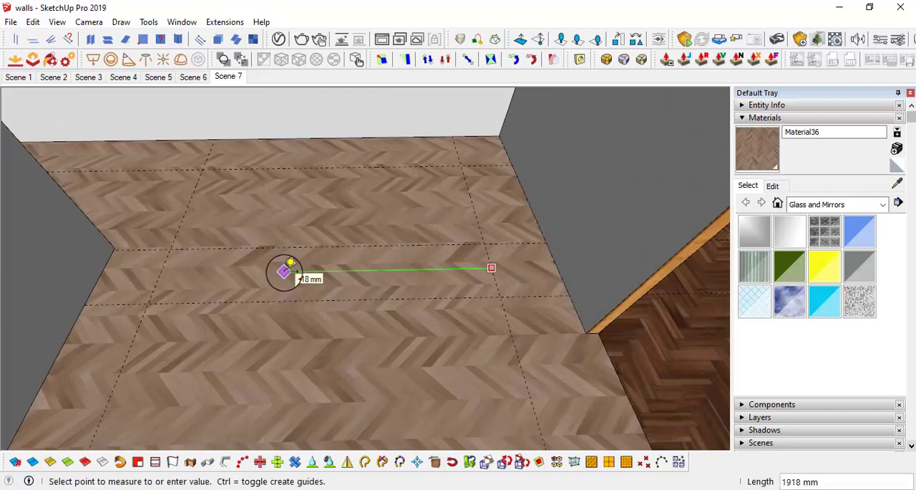
left_click(285, 270)
middle_click_drag(262, 268, 304, 247)
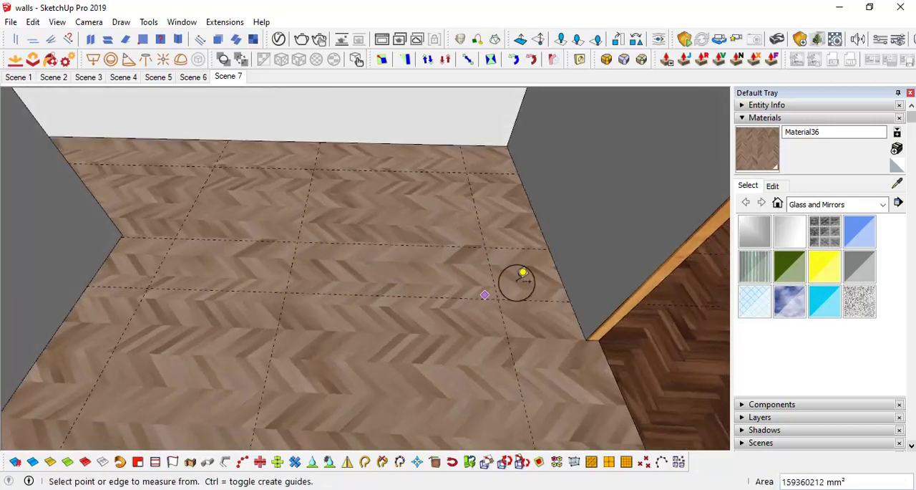
Step: Draw a floor rectangle about 610 by 3333 mm along the back wall, starting at the guide farthest from the wood-edged partition
middle_click_drag(513, 279, 388, 196)
key("r")
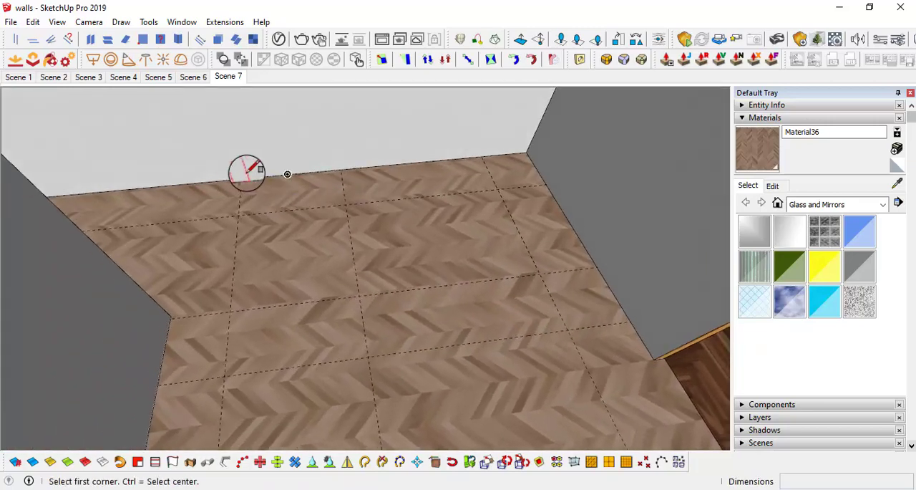
left_click(241, 177)
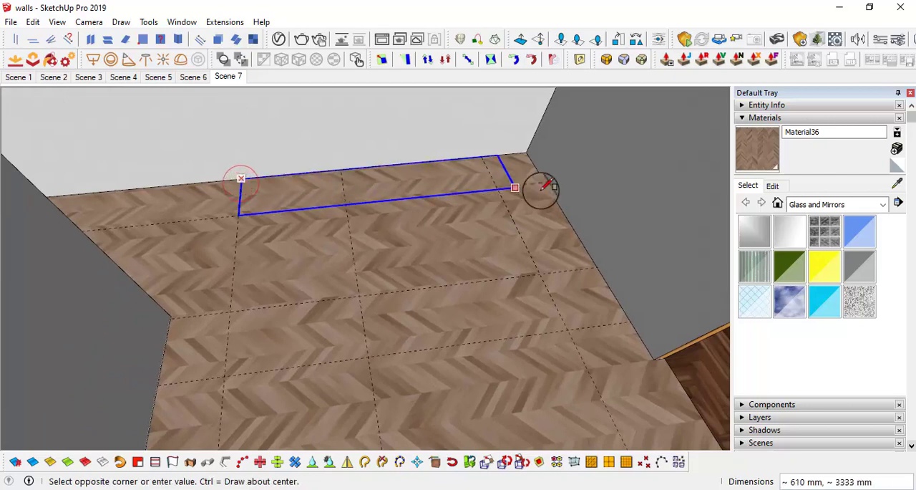
left_click(514, 187)
key("space")
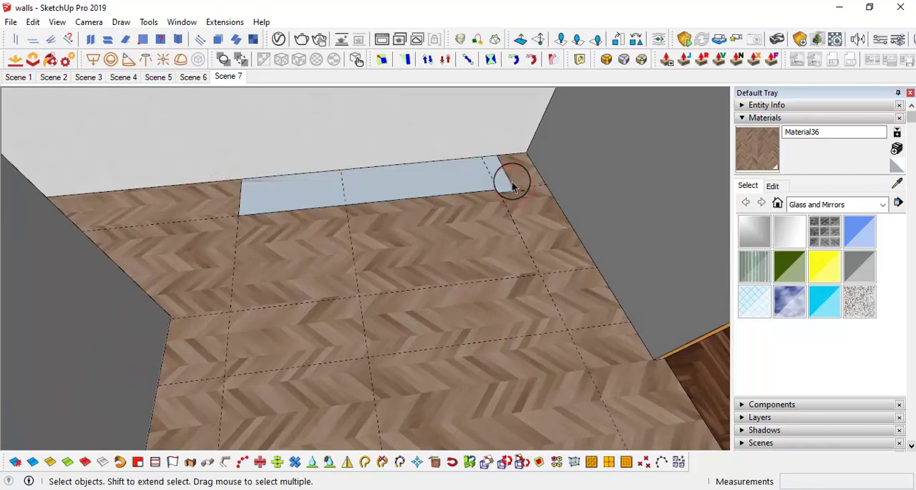
Step: Extend the back-wall floor rectangle to the side wall and add an adjoining rectangle along that wall, merging both into one L-shaped face
key("m")
left_click(513, 187)
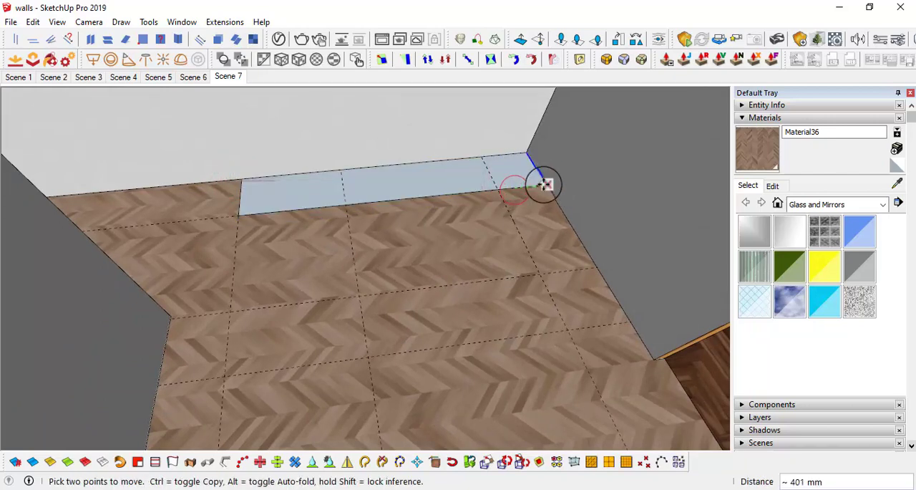
key("r")
left_click(498, 189)
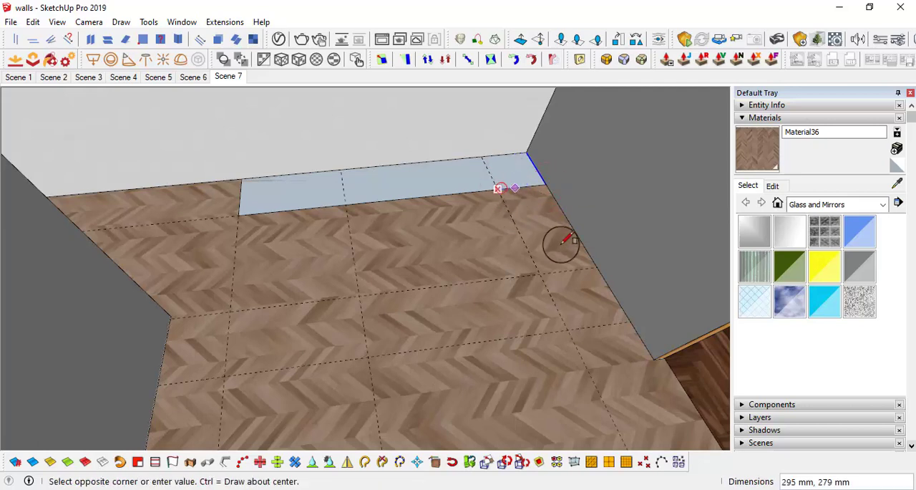
left_click(594, 267)
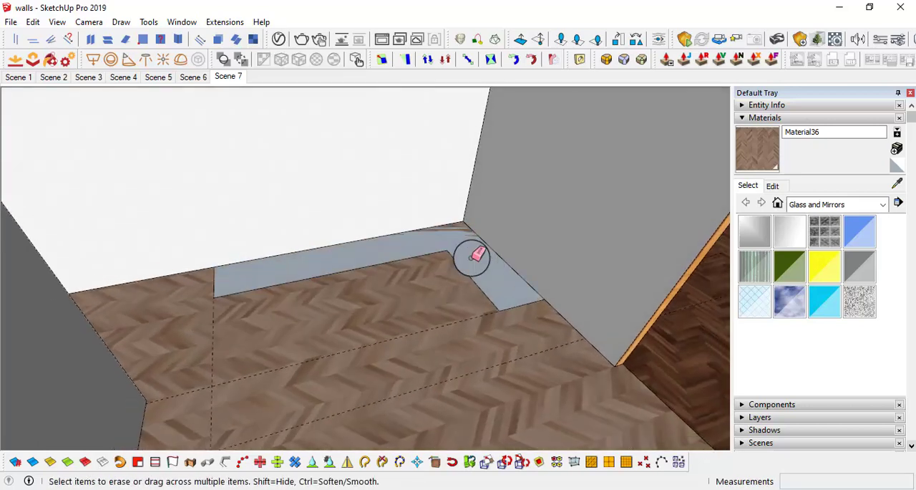
mouse_move(489, 261)
middle_mouse_down()
mouse_move(486, 245)
mouse_move(491, 262)
middle_mouse_up()
key("space")
left_click(505, 277)
Step: Extrude the L-shaped floor face upward by 3'
key("p")
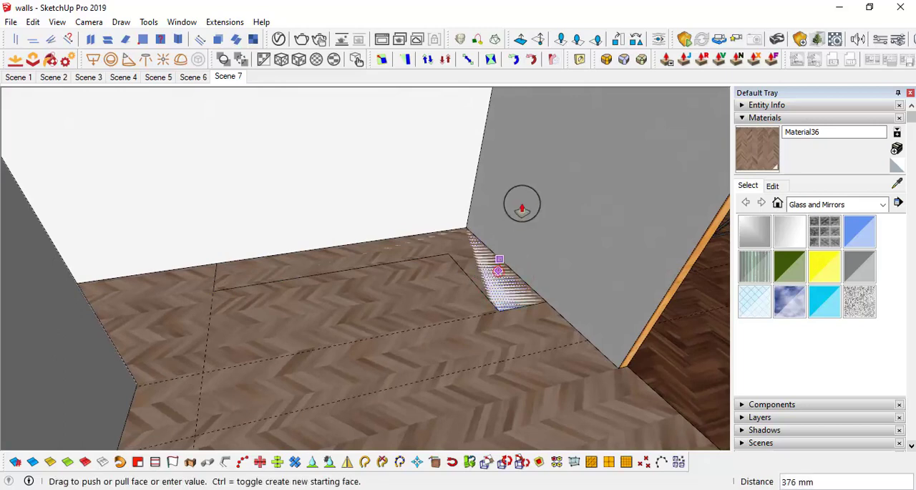
left_click(498, 270)
type("3'")
key("Return")
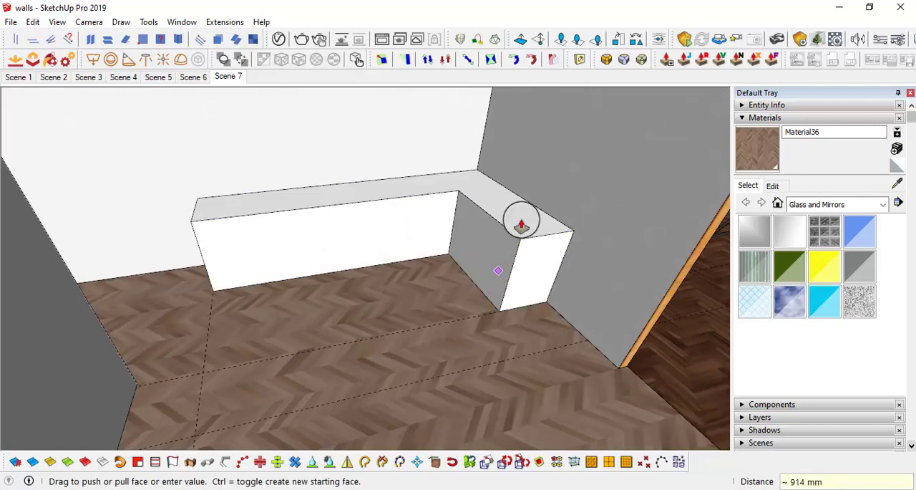
mouse_move(518, 219)
middle_mouse_down()
mouse_move(498, 186)
mouse_move(518, 214)
middle_mouse_up()
middle_click_drag(578, 219, 479, 222)
middle_click_drag(518, 248, 504, 326)
key("space")
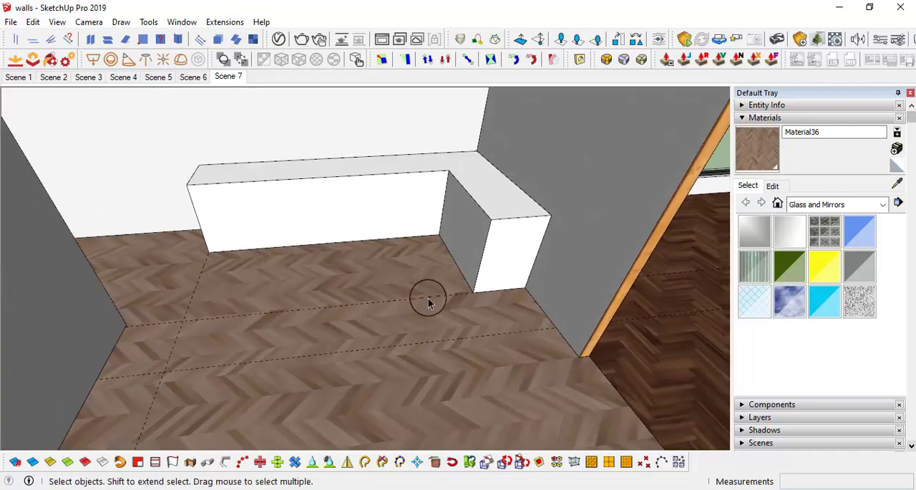
Step: Erase the remaining dashed guide lines from the floor
middle_click_drag(428, 302, 450, 292)
key("e")
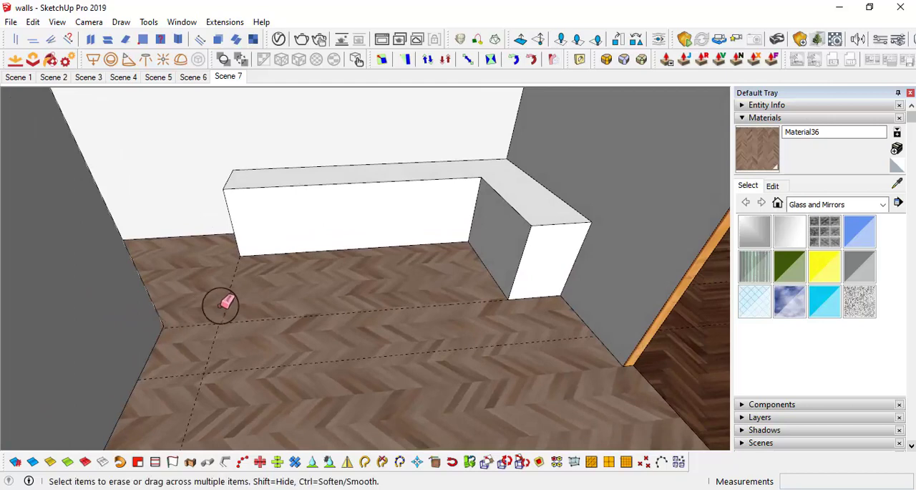
mouse_move(329, 360)
middle_mouse_down()
mouse_move(409, 322)
mouse_move(370, 296)
mouse_move(358, 272)
mouse_move(501, 213)
mouse_move(505, 247)
middle_mouse_up()
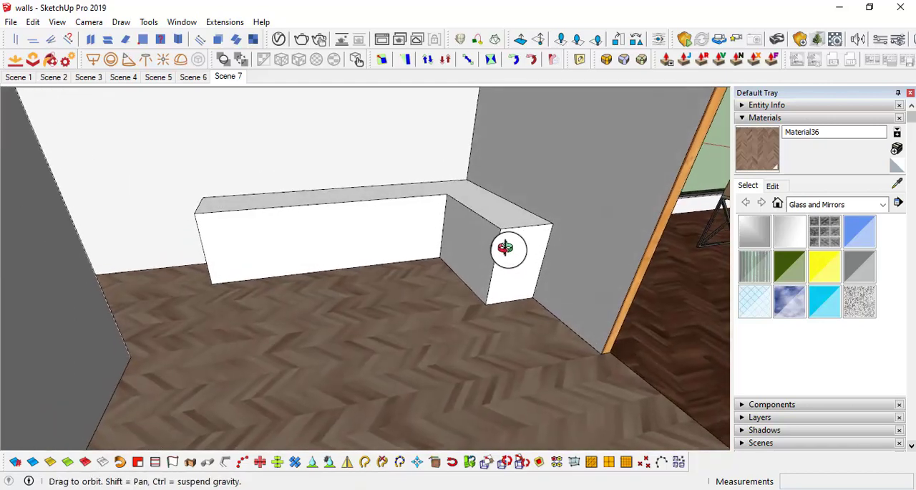
Step: Make the entire L-shaped block a group and open it for editing
mouse_move(552, 342)
middle_mouse_down()
mouse_move(556, 312)
mouse_move(562, 318)
middle_mouse_up()
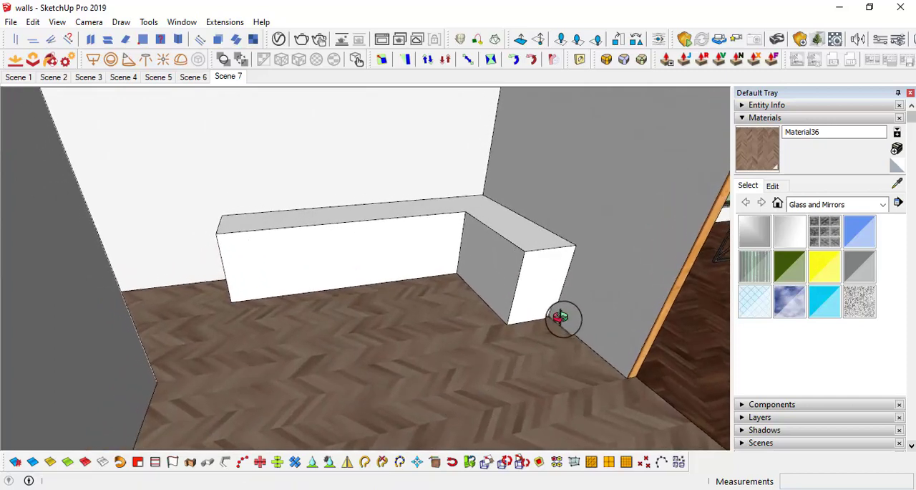
mouse_move(566, 317)
middle_mouse_down()
mouse_move(513, 221)
mouse_move(491, 231)
mouse_move(474, 210)
mouse_move(513, 290)
mouse_move(536, 287)
mouse_move(497, 321)
middle_mouse_up()
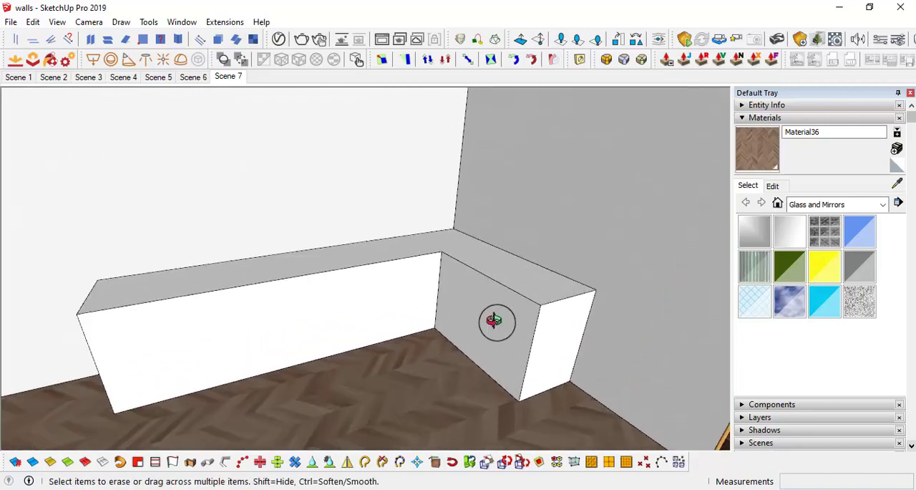
key("space")
left_click(483, 335)
triple_click(484, 315)
right_click(485, 311)
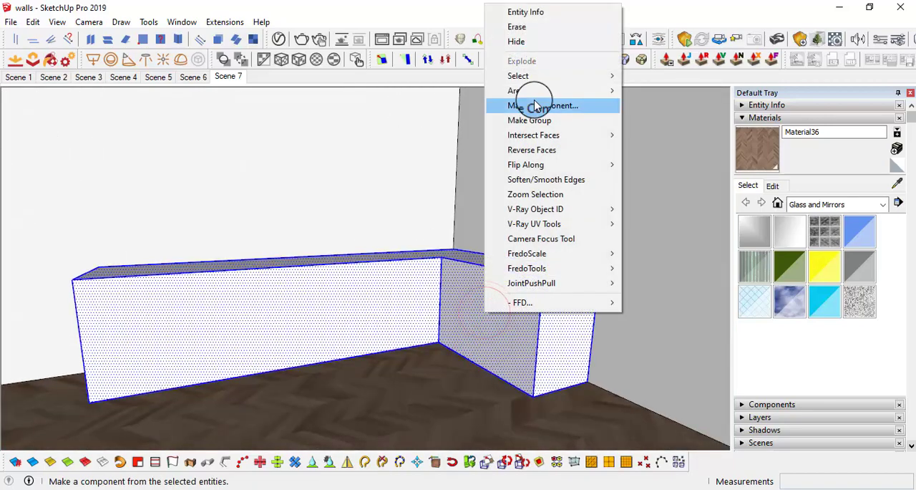
left_click(537, 117)
double_click(493, 336)
middle_click_drag(493, 335, 500, 307)
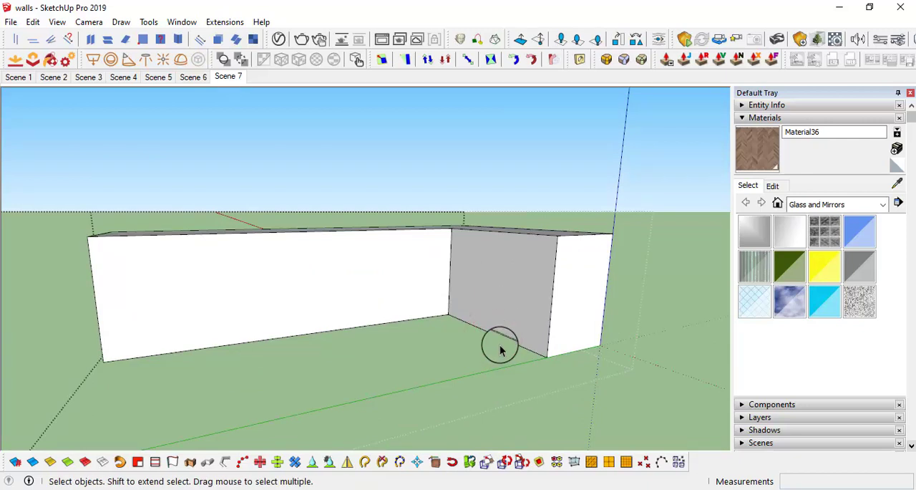
Step: Copy the two inner bottom edges of the L-shaped block 3" upward to outline a toe-kick strip
left_click(501, 338)
left_click(409, 321, "shift")
middle_click_drag(419, 324, 531, 338)
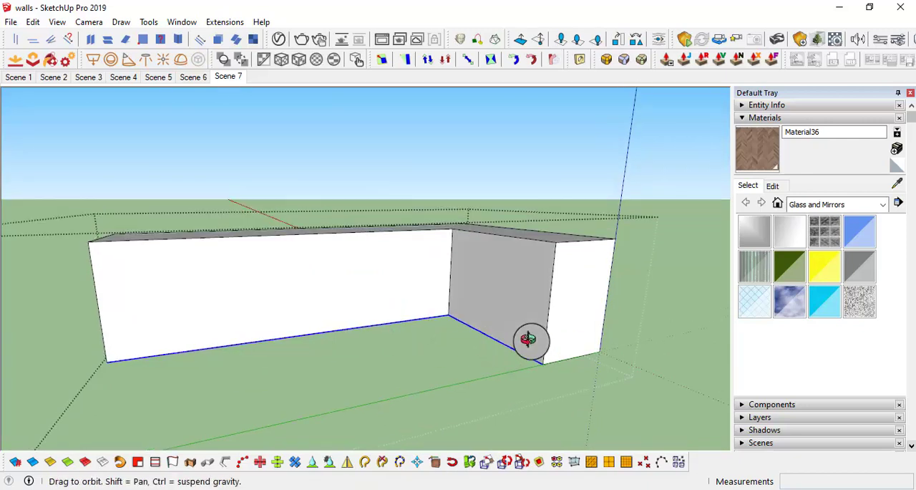
key("m")
left_click(542, 361)
key("ctrl")
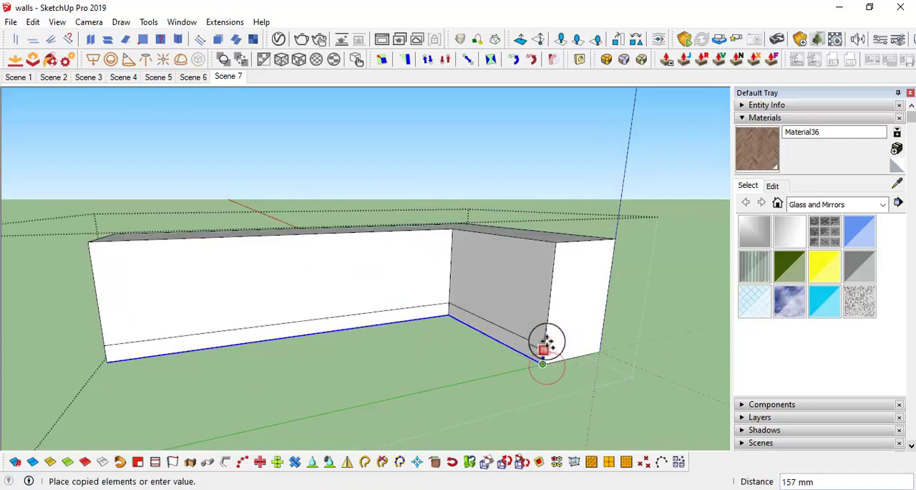
type("3")
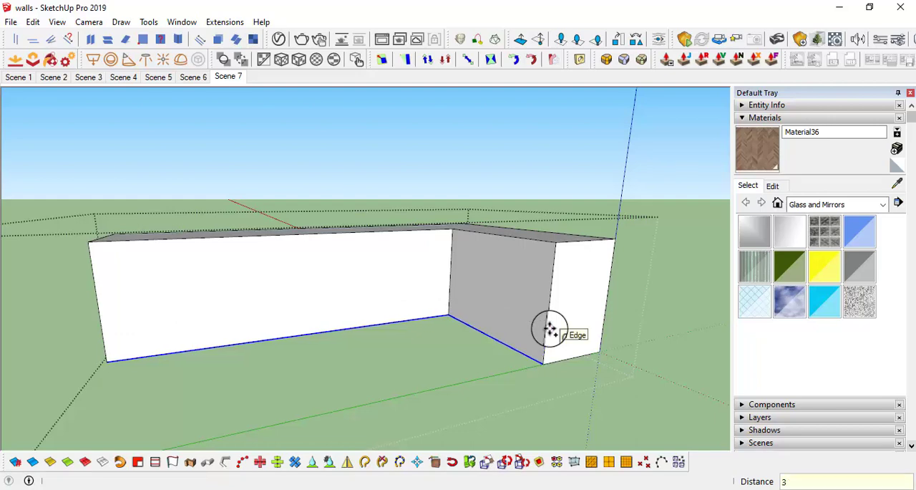
key("Return")
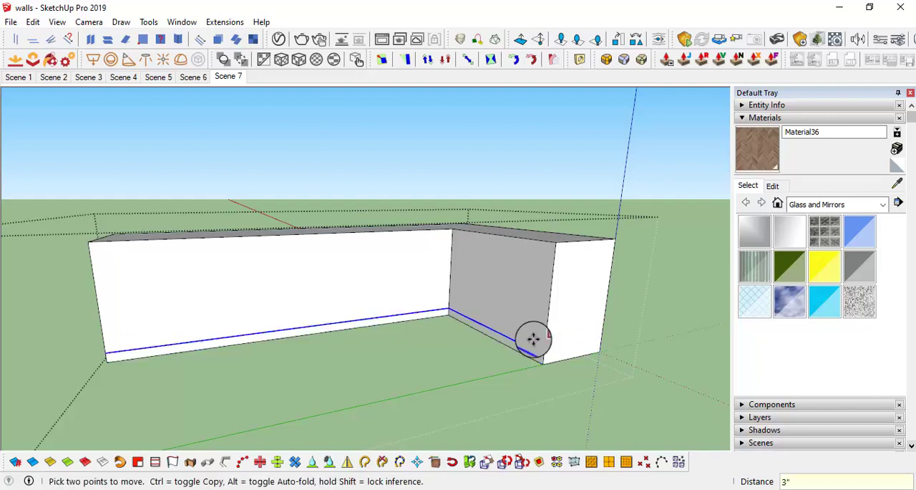
Step: Recess the toe-kick strips along both inner fronts of the L-shaped block by 1.5"
middle_click_drag(533, 338, 345, 315)
middle_click_drag(535, 308, 536, 345)
scroll(537, 347, "up", 2)
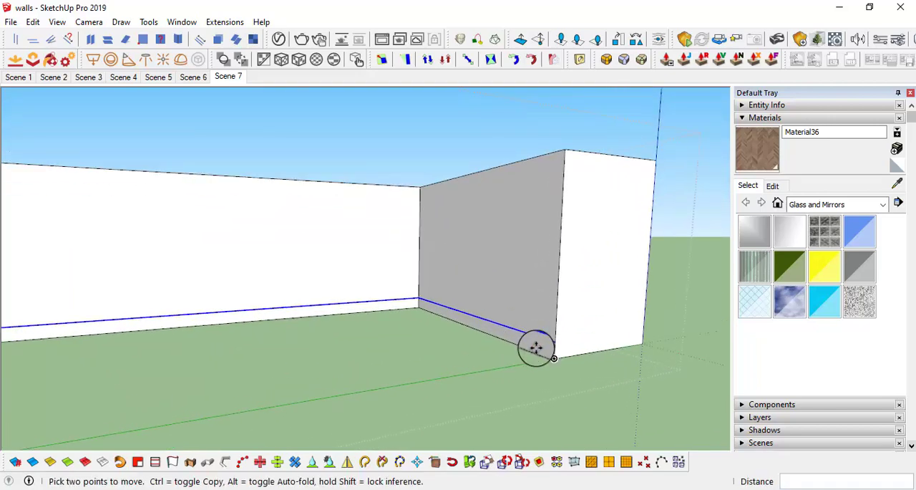
key("p")
double_click(547, 349)
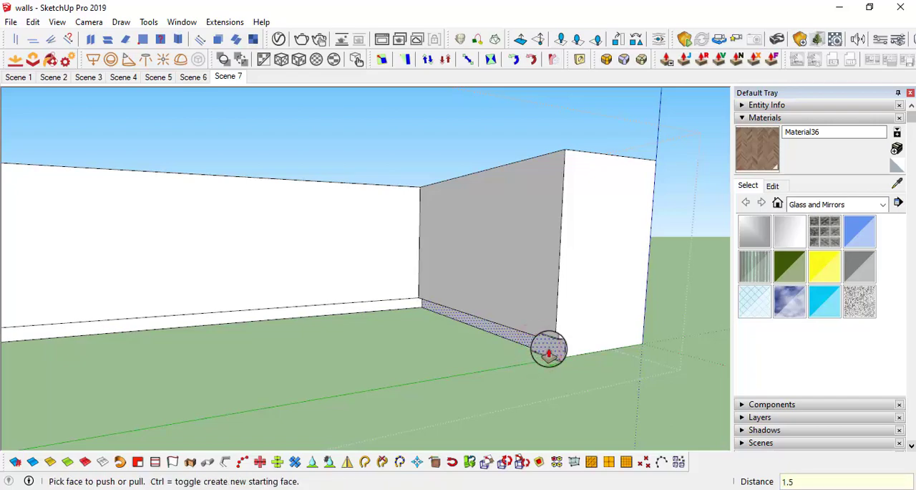
left_click(548, 350)
left_click(407, 311)
scroll(463, 307, "down", 3)
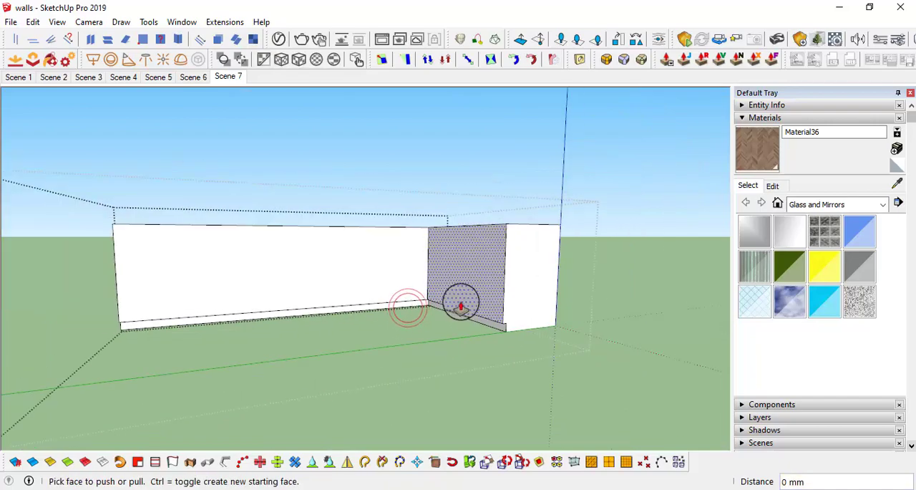
mouse_move(463, 307)
middle_mouse_down()
mouse_move(615, 186)
mouse_move(446, 334)
mouse_move(446, 272)
mouse_move(455, 299)
middle_mouse_up()
key("space")
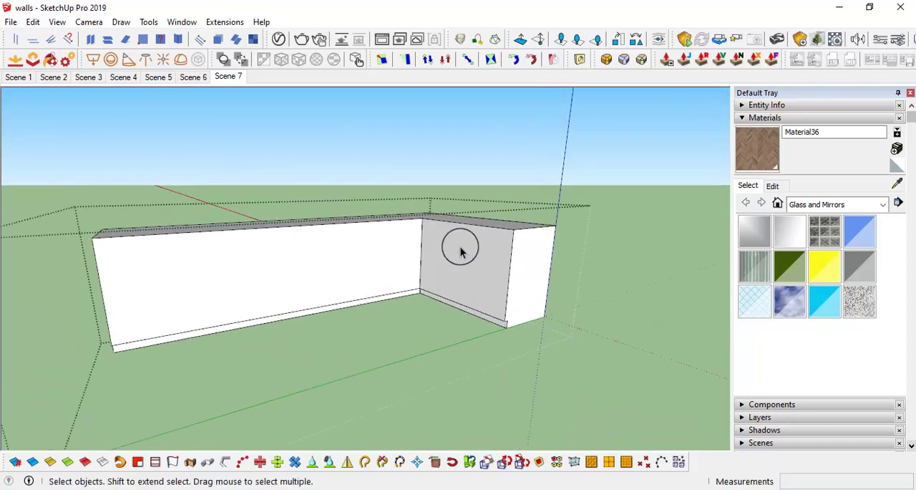
Step: Copy the top inner front edges and both end edges 1.5" downward to outline the countertop thickness
middle_click_drag(460, 250, 498, 255)
left_click(499, 239)
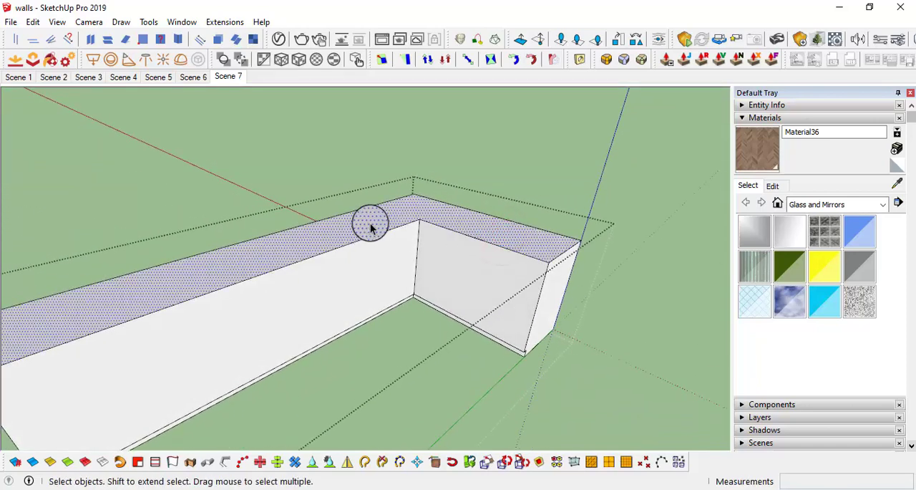
left_click(451, 229)
left_click(385, 232, "ctrl")
scroll(522, 262, "down", 2)
middle_click_drag(522, 262, 388, 240)
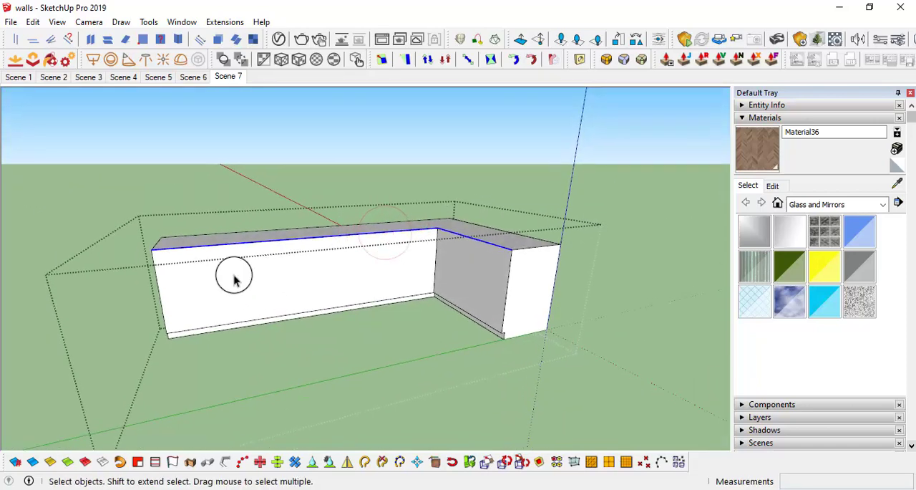
scroll(233, 278, "up", 1)
middle_click_drag(233, 277, 344, 257)
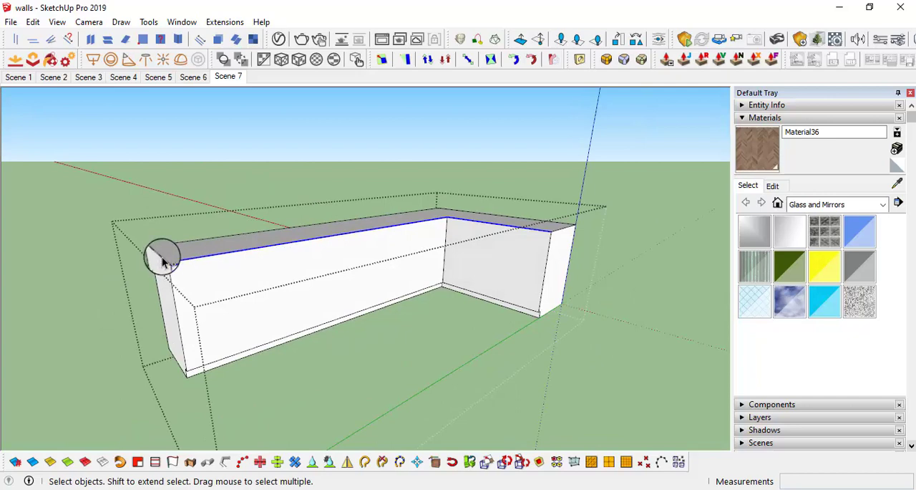
left_click(161, 256)
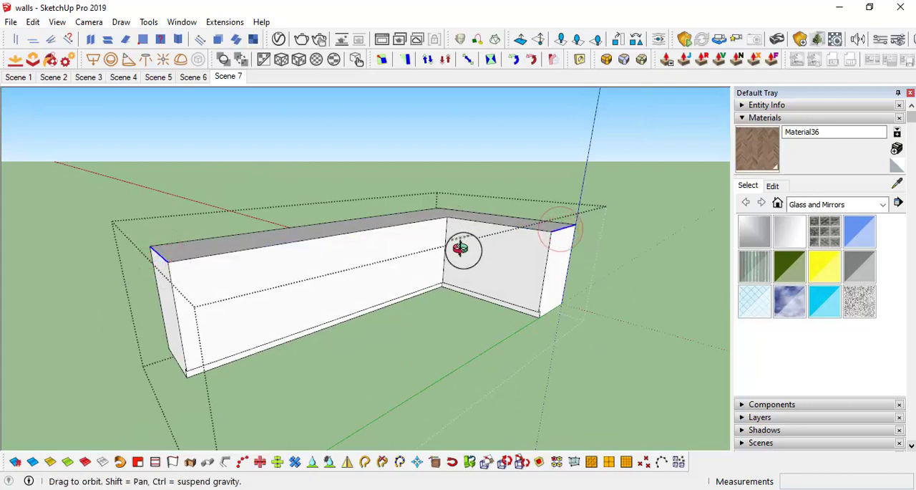
middle_click_drag(460, 245, 419, 247)
left_click(419, 243, "ctrl")
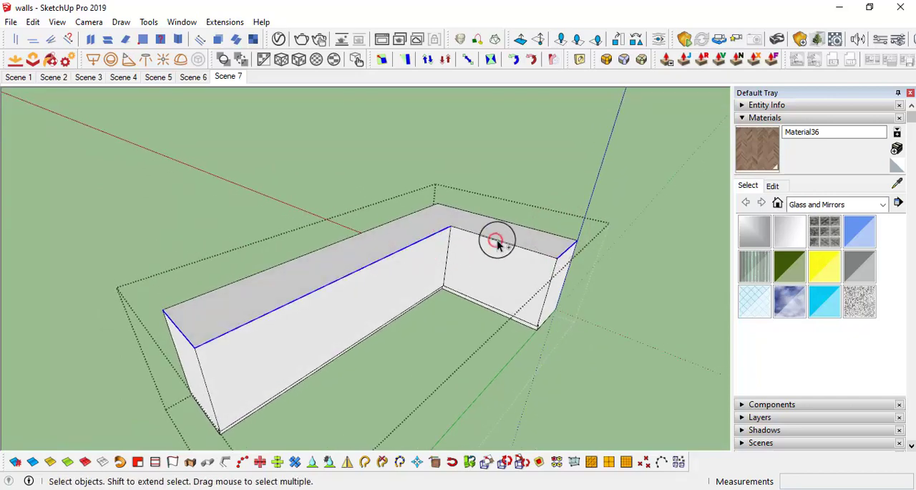
middle_click_drag(497, 243, 476, 249)
key("m")
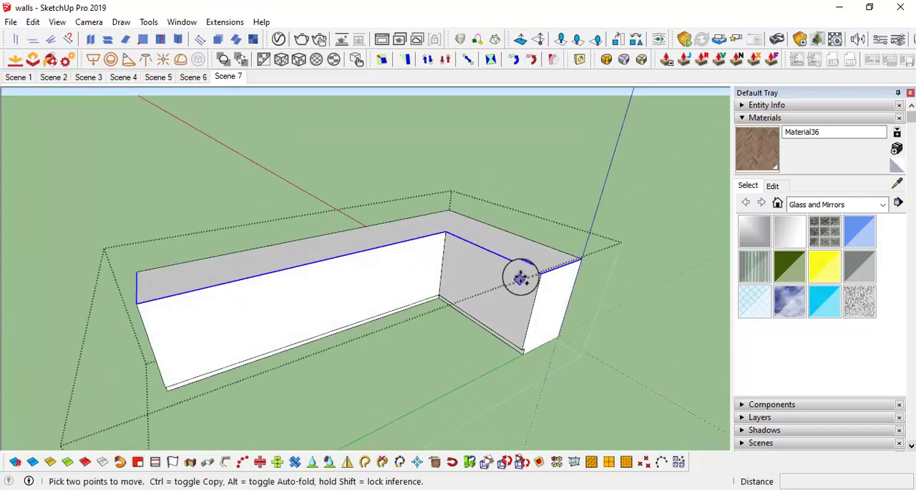
key("ctrl")
left_click(538, 272)
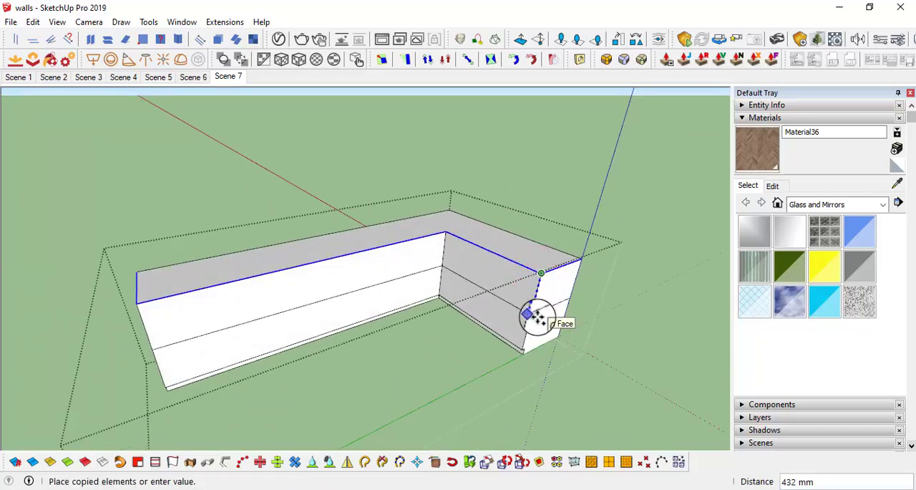
type("1.5\"")
key("Return")
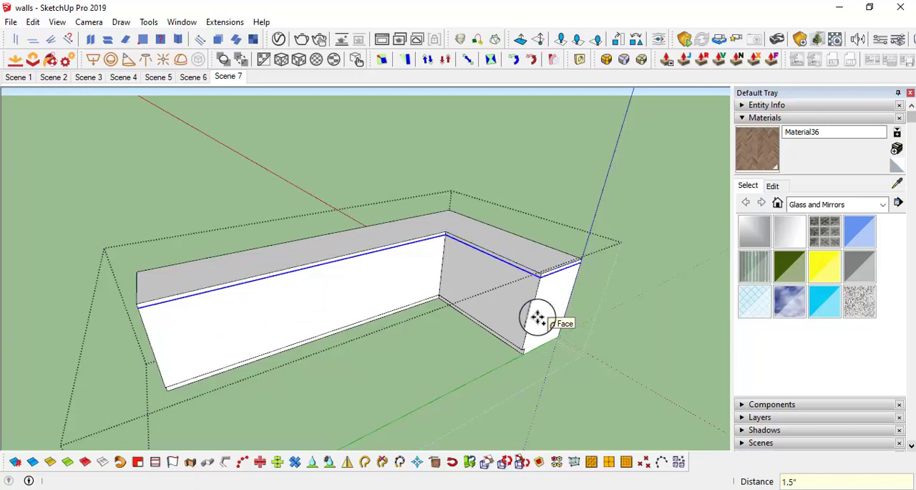
Step: Push both inner front faces between countertop and toe kick inward by 0.5" and close the group
middle_click_drag(537, 318, 389, 276)
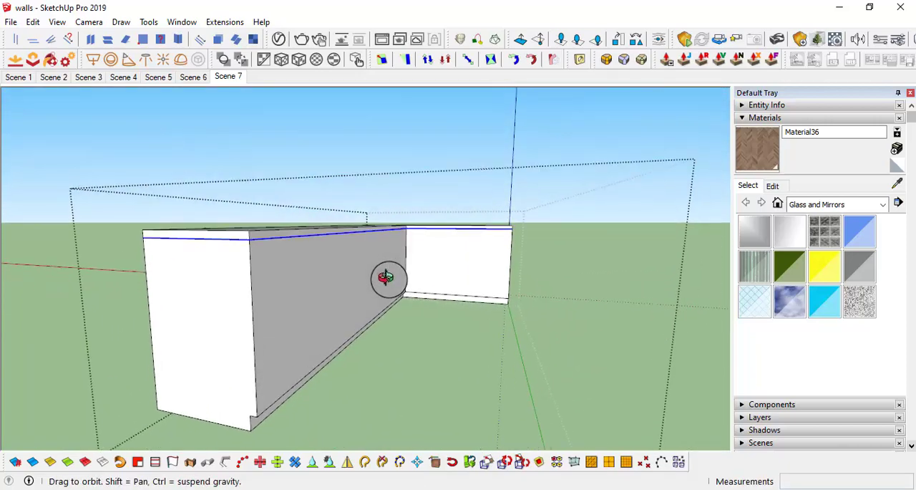
middle_click_drag(282, 326, 286, 321)
key("p")
left_click(294, 310)
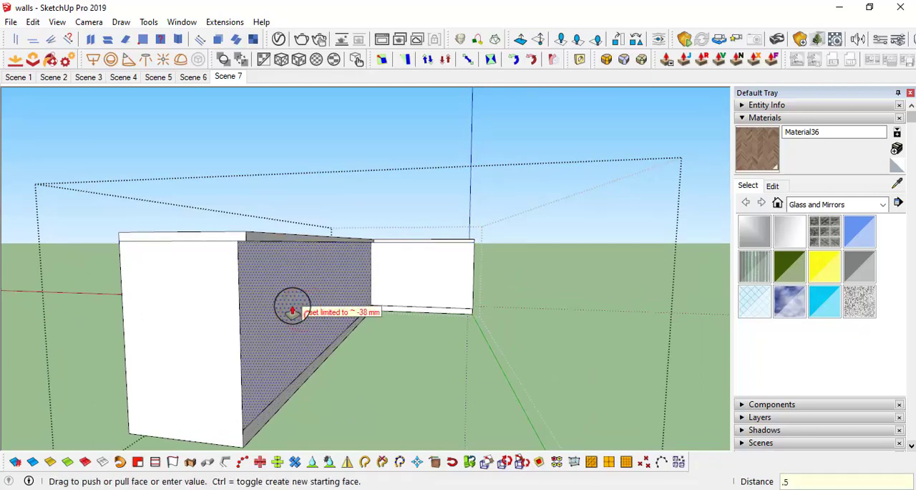
key("Return")
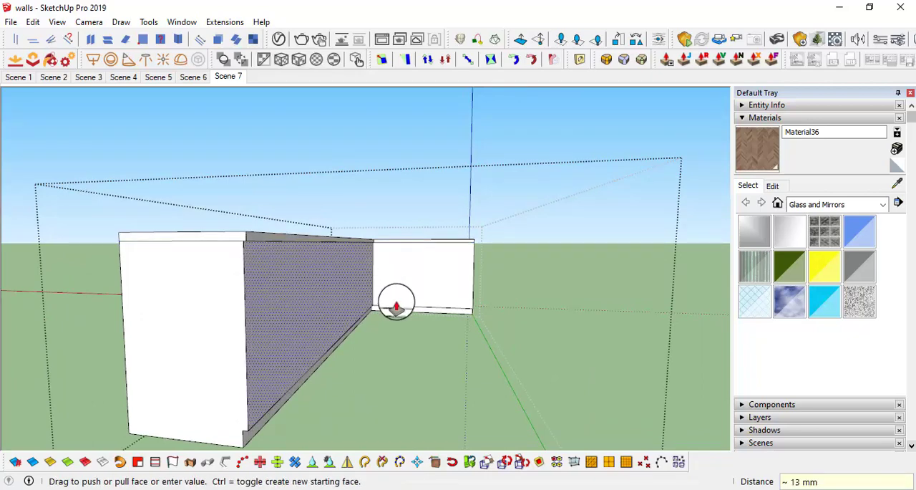
double_click(453, 263)
middle_click_drag(429, 252, 419, 231)
key("space")
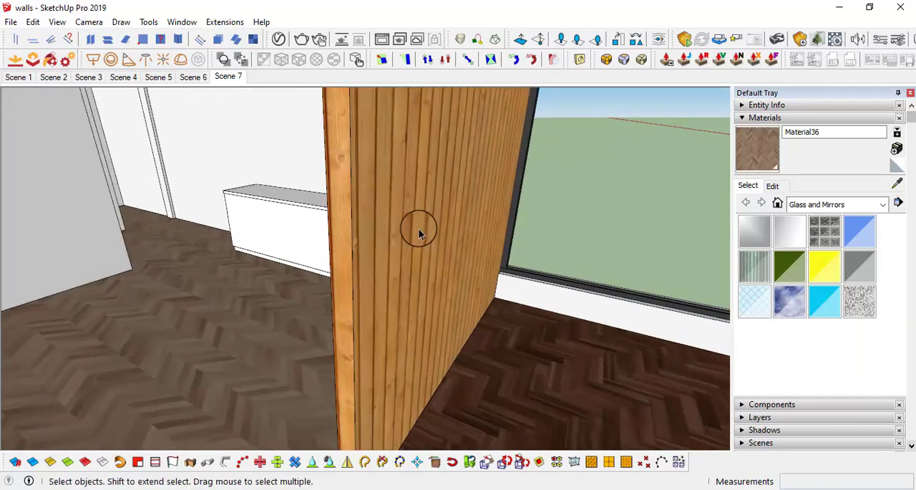
middle_click_drag(506, 199, 596, 280)
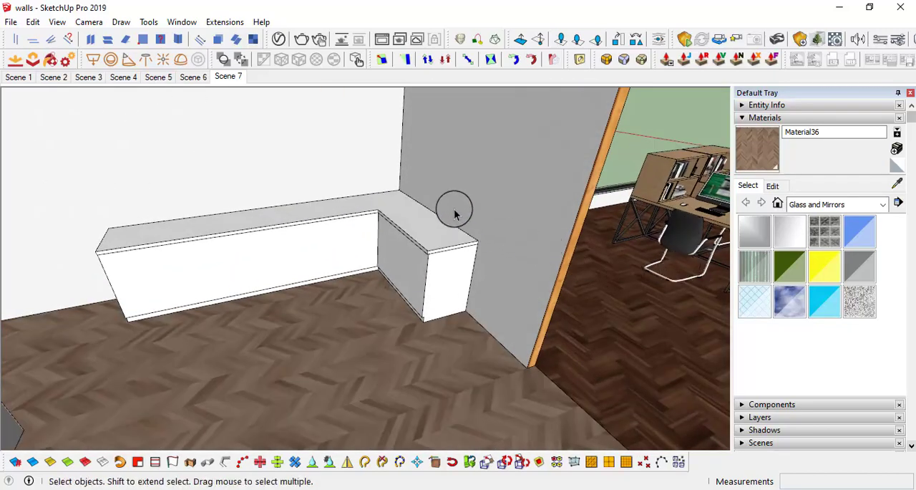
middle_click_drag(455, 205, 379, 178)
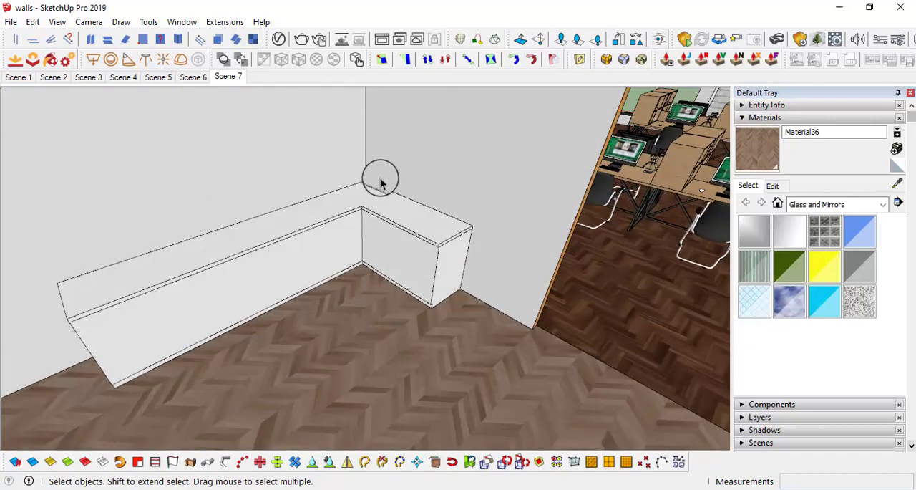
middle_click_drag(424, 207, 294, 209)
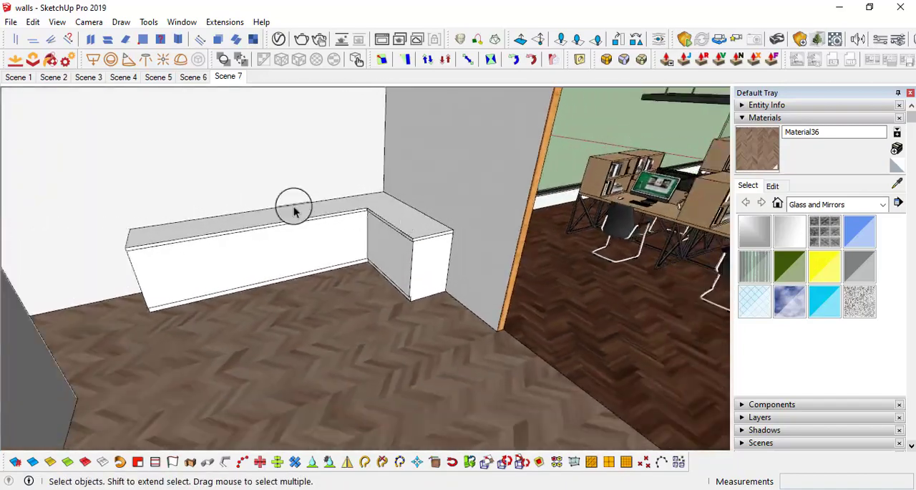
scroll(289, 228, "up", 4)
middle_click_drag(309, 249, 381, 185)
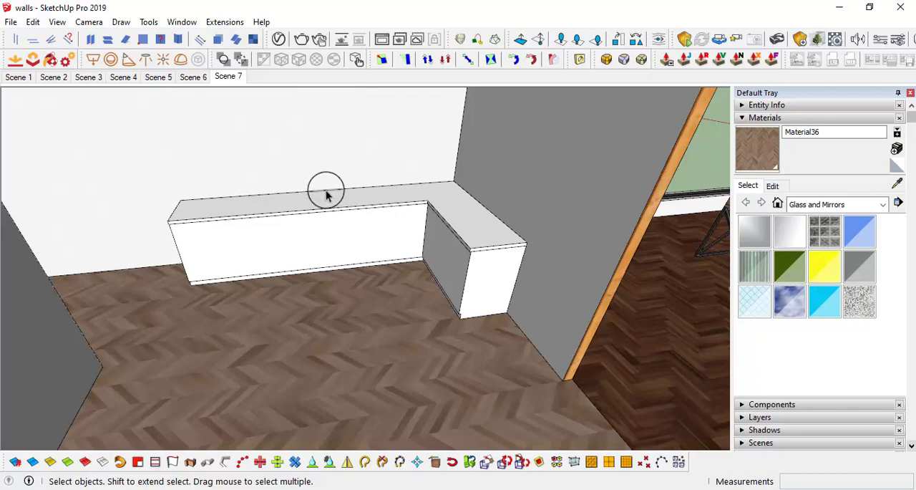
Step: Push the end faces below the countertop inward at both ends of the L-shaped cabinet and close the group
mouse_move(327, 198)
middle_mouse_down()
mouse_move(307, 197)
mouse_move(334, 191)
mouse_move(372, 224)
mouse_move(377, 204)
mouse_move(415, 244)
middle_mouse_up()
scroll(312, 193, "up", 2)
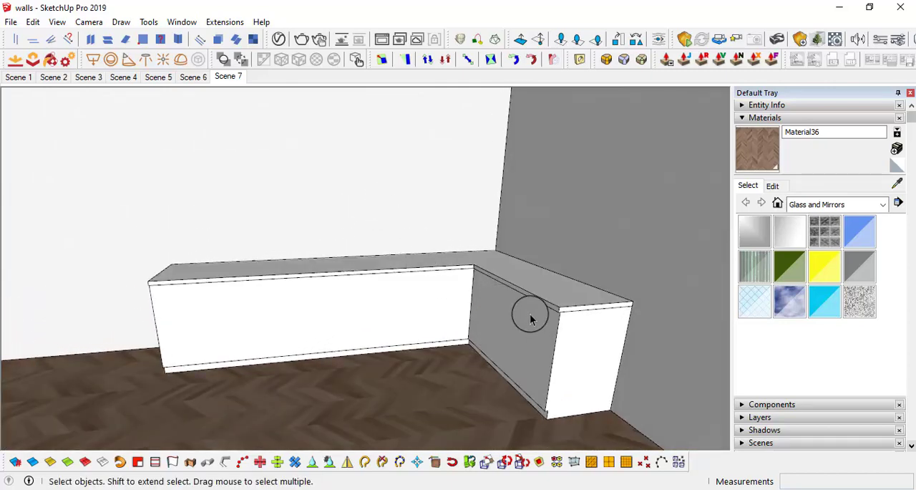
middle_click_drag(531, 319, 549, 317)
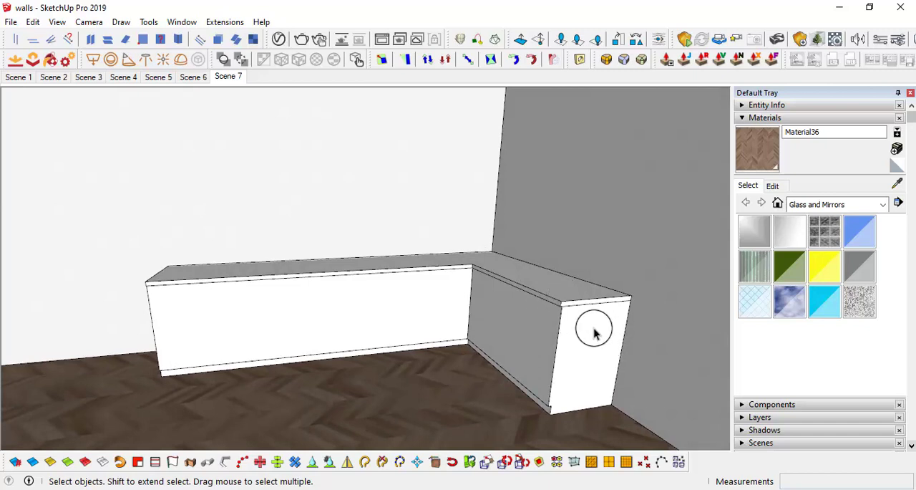
middle_click_drag(586, 353, 503, 357)
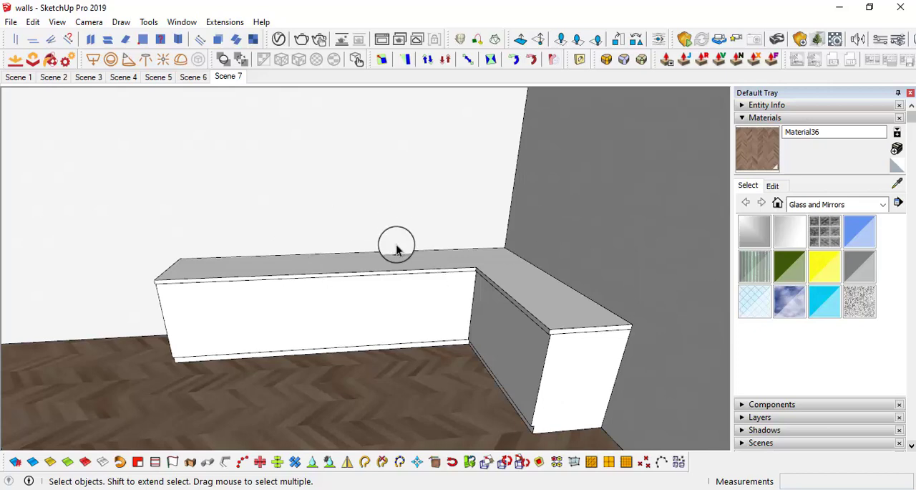
middle_click_drag(455, 263, 310, 281)
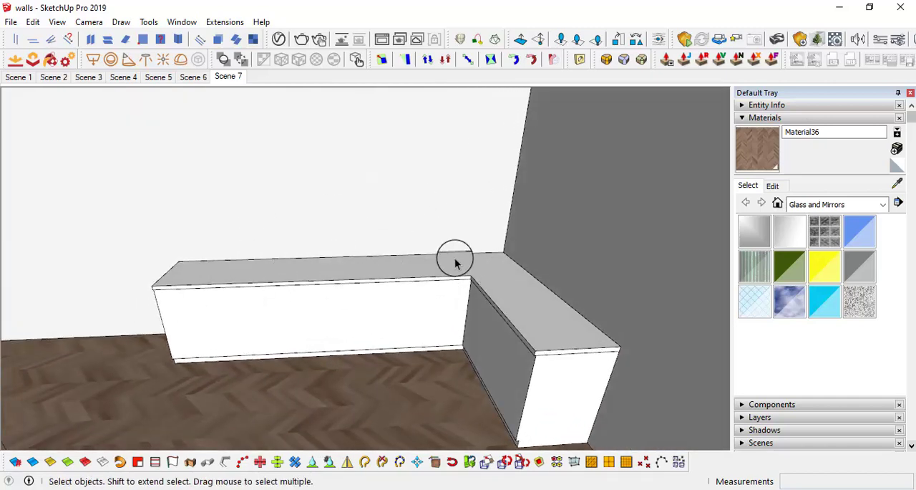
middle_click_drag(442, 279, 571, 279)
key("p")
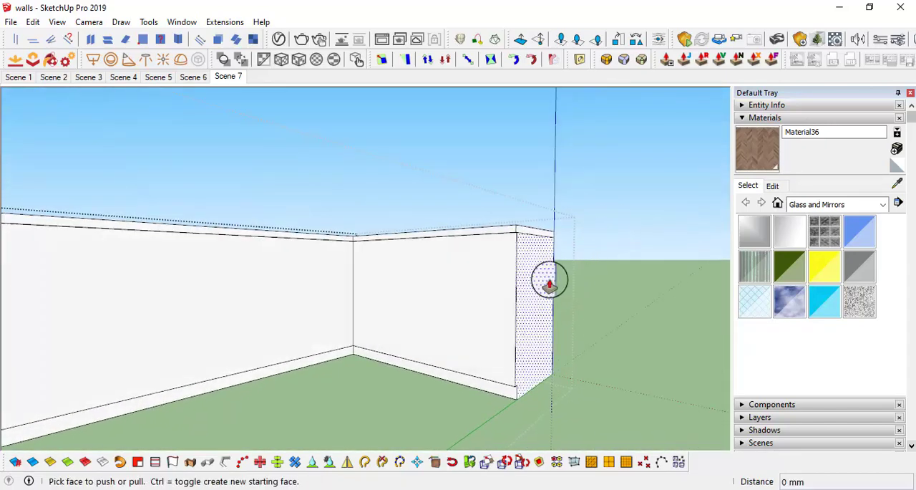
left_click(548, 280)
left_click(523, 281)
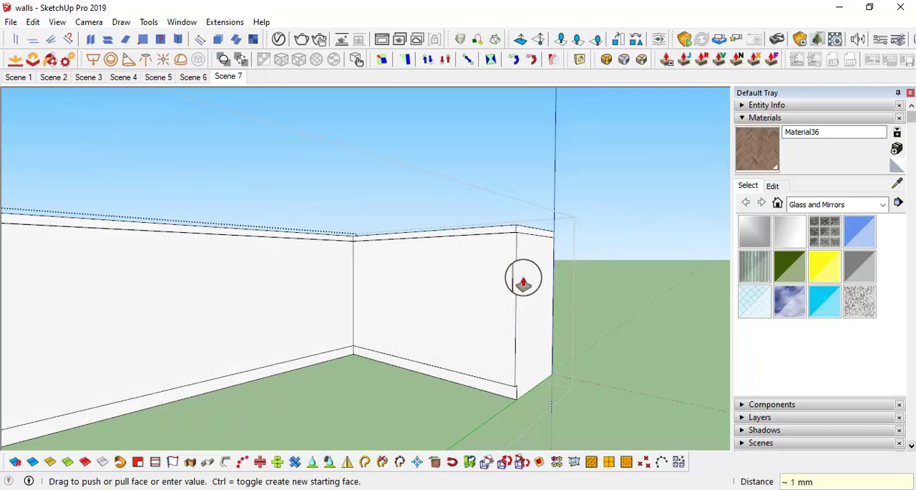
left_click(509, 292)
middle_click_drag(315, 289, 596, 248)
double_click(290, 216)
scroll(372, 247, "down", 2)
middle_click_drag(373, 247, 474, 272)
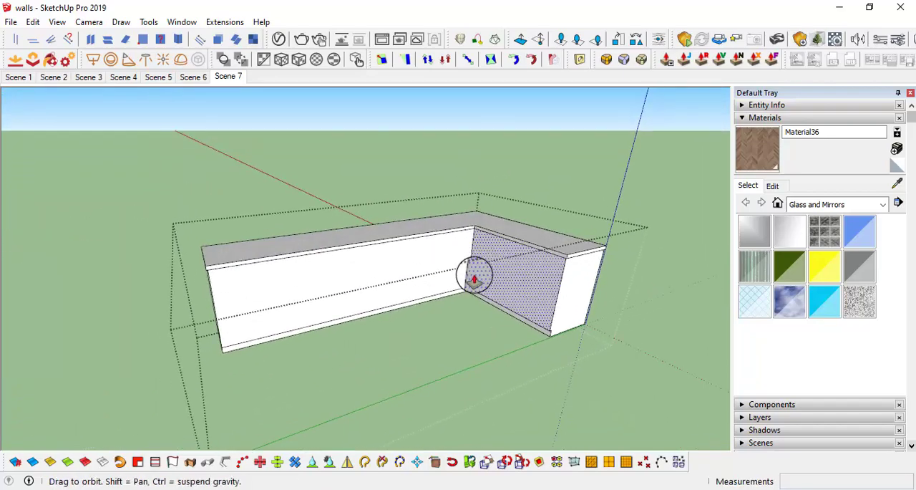
middle_click_drag(497, 327, 451, 337)
left_click(459, 388)
left_click(158, 243)
Step: Open the cabinet group for editing at the free end of the long run
middle_click_drag(319, 242, 316, 295)
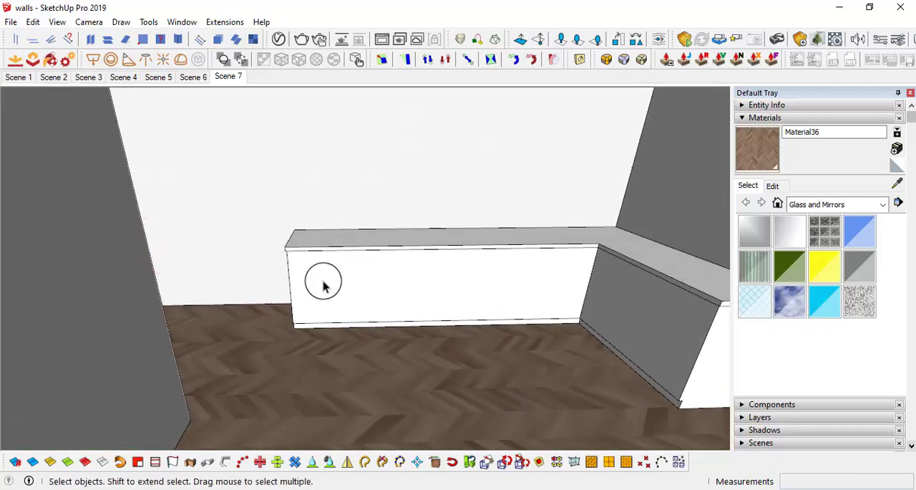
scroll(375, 245, "up", 2)
middle_click_drag(375, 246, 372, 304)
scroll(317, 250, "up", 2)
double_click(317, 248)
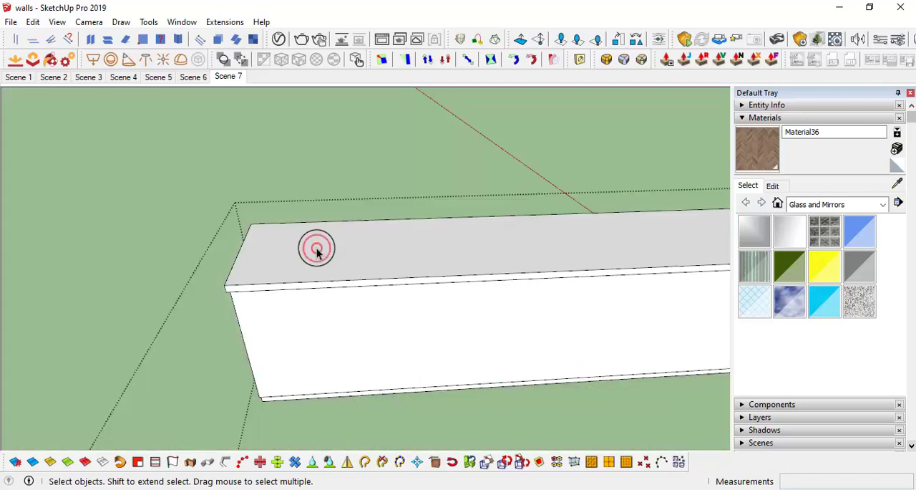
left_click(300, 246)
middle_click_drag(300, 246, 276, 231)
key("f")
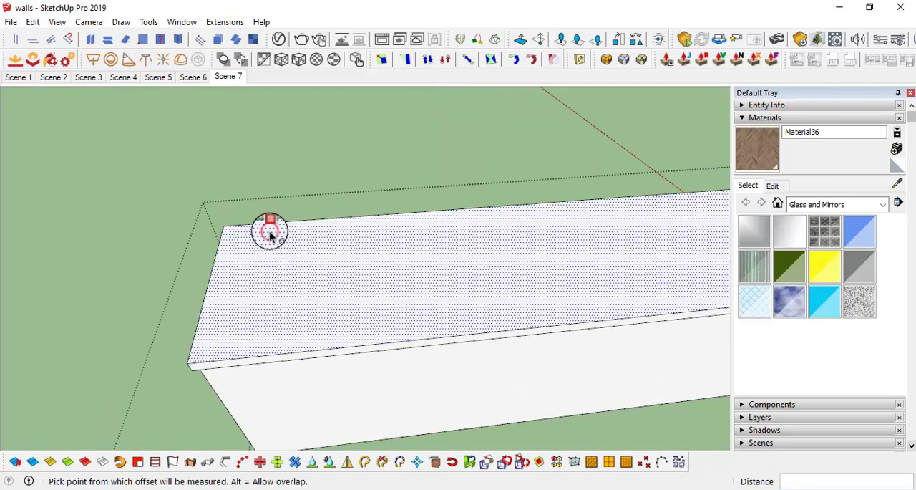
left_click(269, 229)
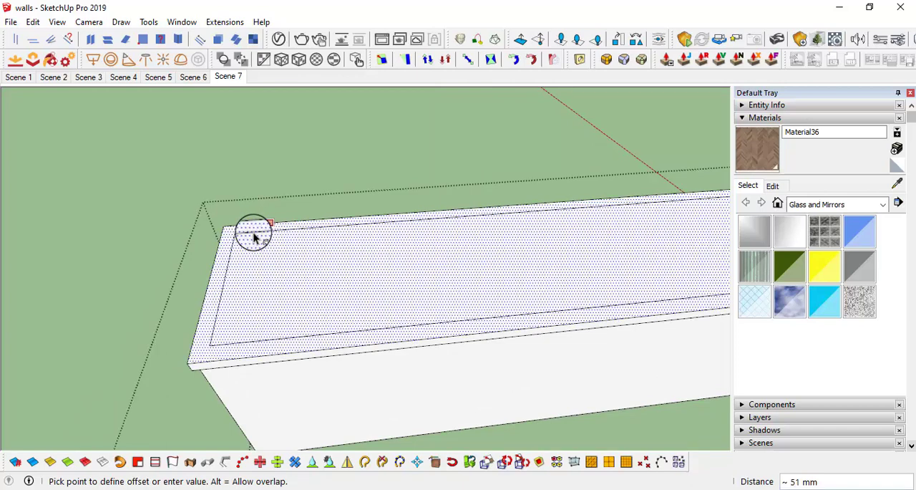
left_click(255, 227)
key("space")
Step: Offset the back, end and front edges of the long run's countertop 2" inward
left_click(256, 224)
left_click(253, 222)
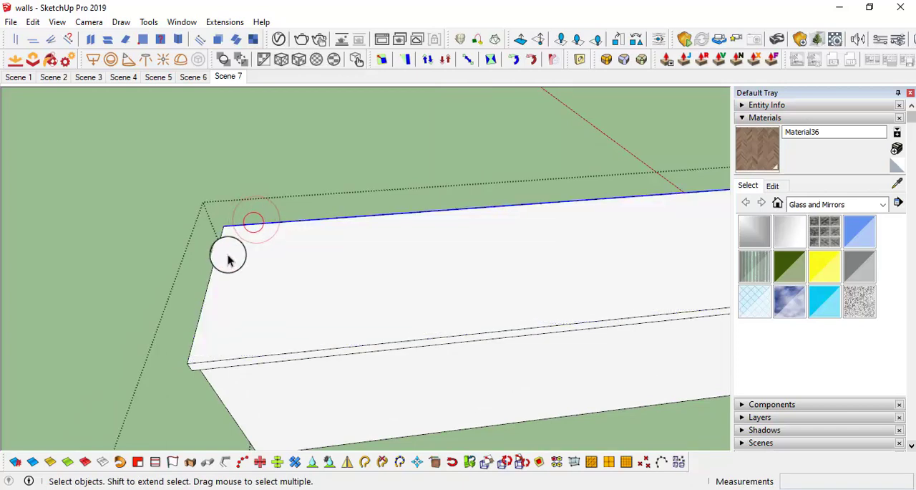
left_click(239, 355, "shift")
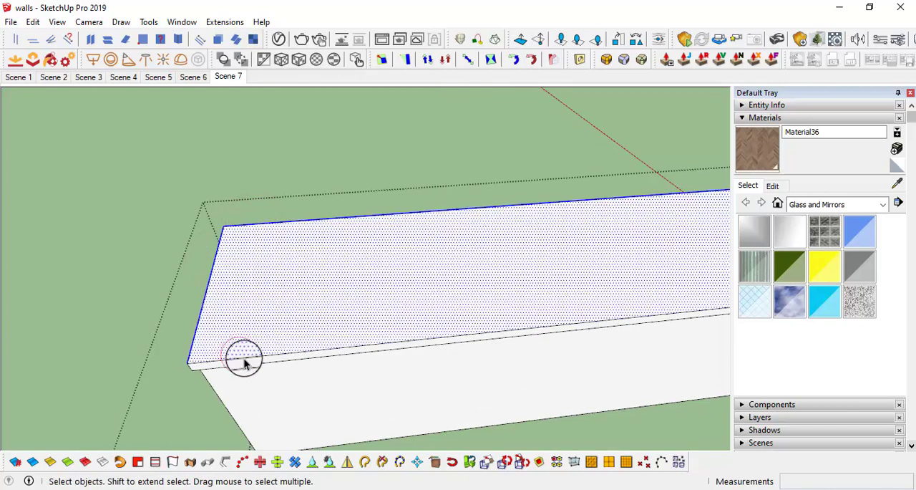
left_click(243, 344, "shift")
left_click(240, 357, "shift")
scroll(252, 265, "down", 1)
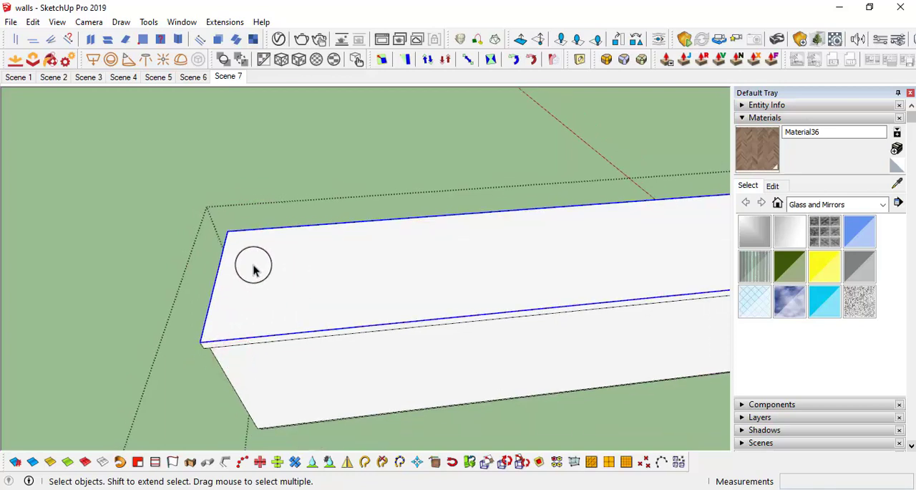
key("f")
left_click(265, 238)
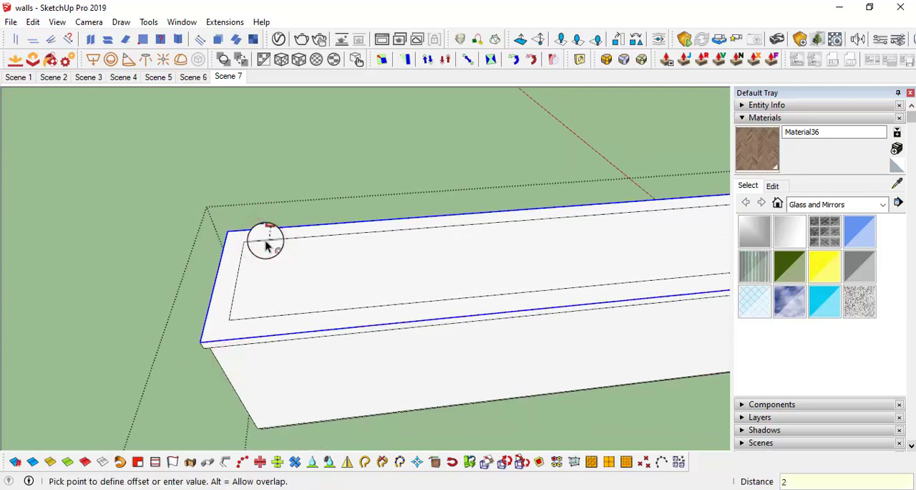
left_click(266, 244)
middle_click_drag(306, 252, 286, 286)
Step: Copy the inner offset line at the countertop's end 3' along the long run
key("space")
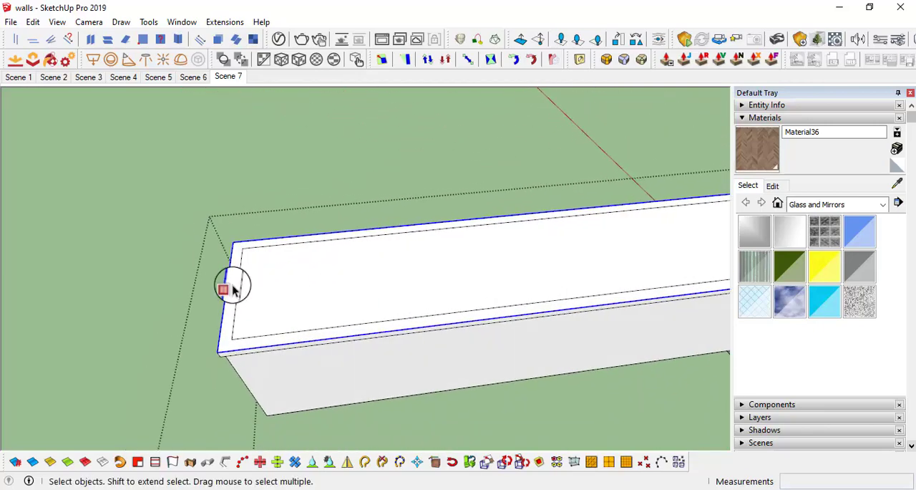
left_click(237, 290)
key("m")
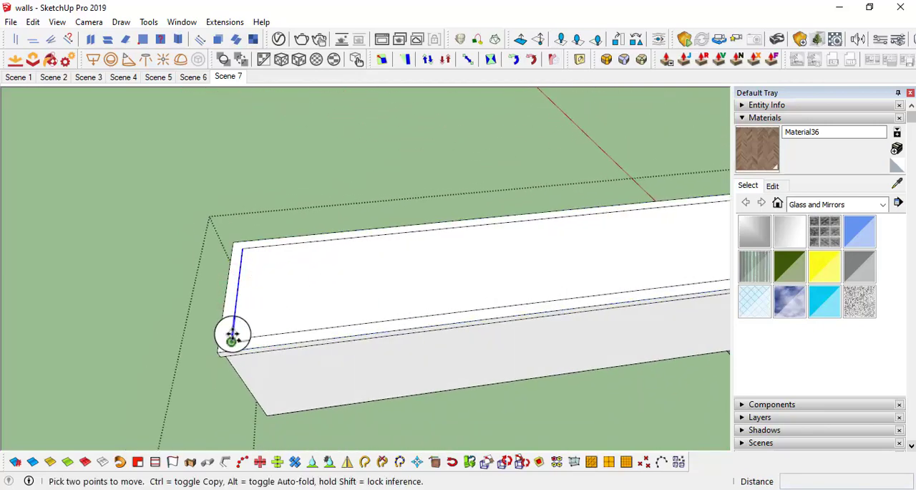
key("ctrl")
left_click(232, 338)
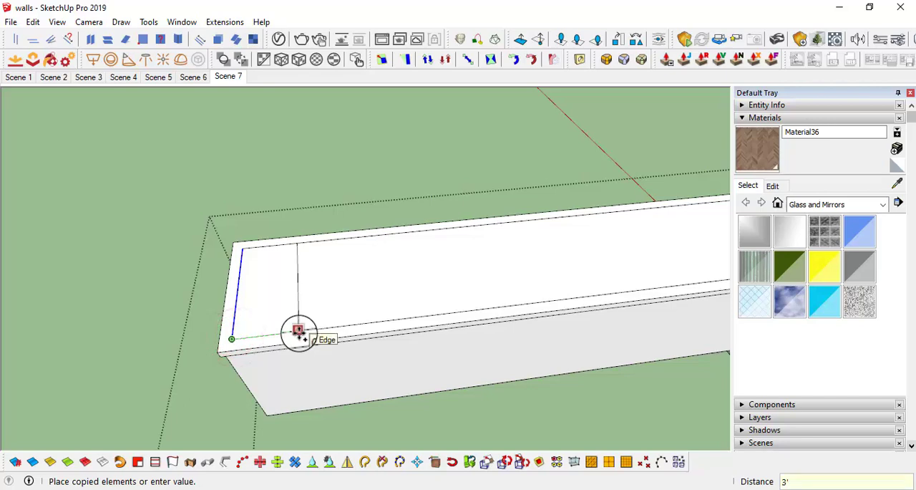
key("Return")
Step: Move the copied cross line 1' back toward the countertop's free end
middle_click_drag(299, 331, 380, 312)
middle_click_drag(393, 243, 476, 293)
scroll(385, 231, "up", 4)
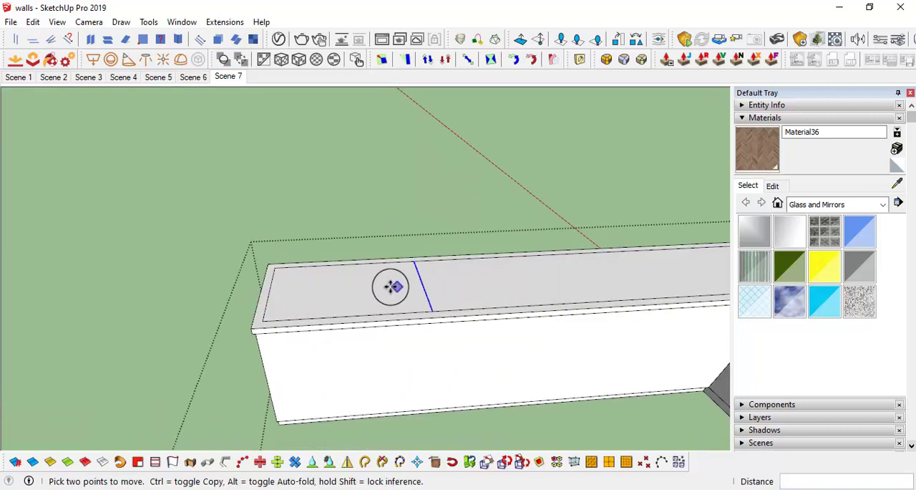
middle_click_drag(391, 286, 297, 307)
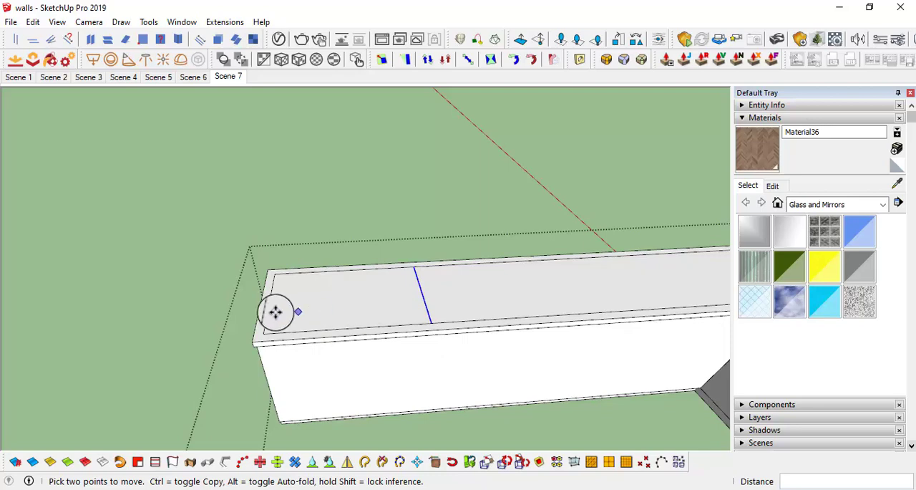
middle_click_drag(376, 306, 409, 292)
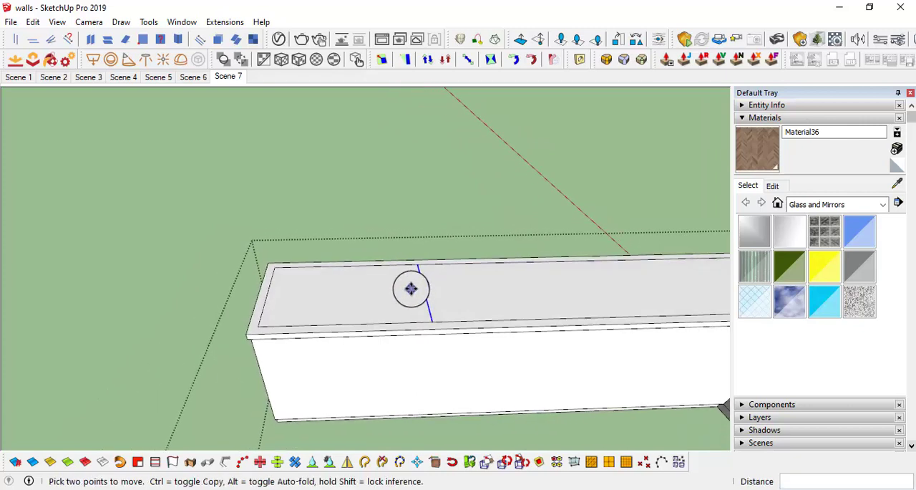
scroll(385, 278, "down", 1)
scroll(399, 280, "up", 2)
left_click(420, 279)
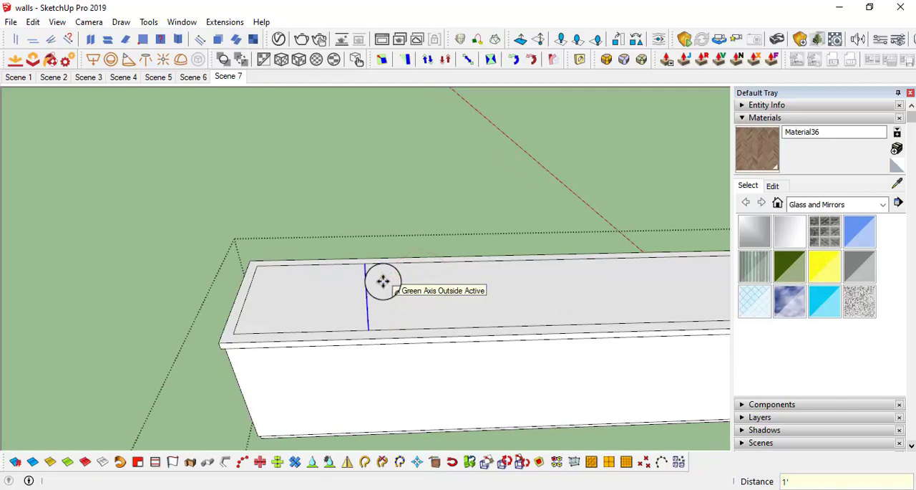
Step: Erase the leftover offset lines beyond the cross line and delete the enclosed rectangular face to open a countertop cutout
middle_click_drag(444, 274, 415, 343)
scroll(413, 340, "up", 1)
key("e")
left_click(407, 330)
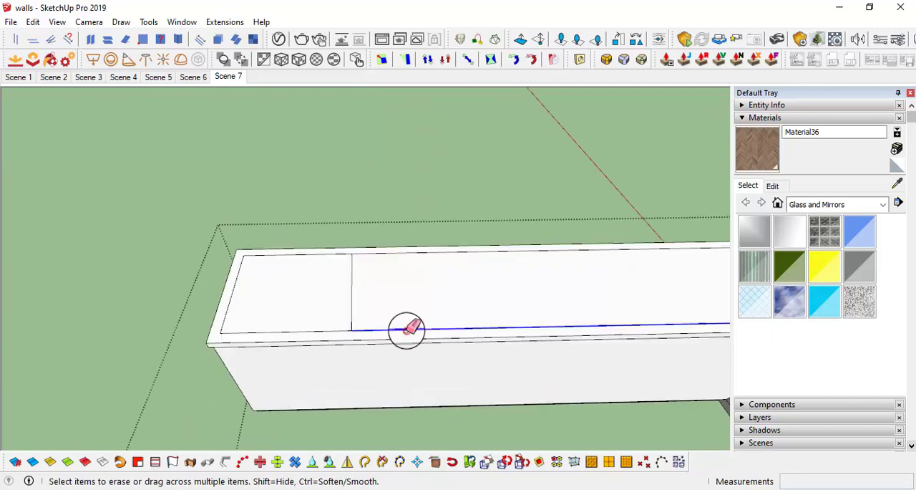
mouse_move(402, 251)
middle_mouse_down()
mouse_move(424, 261)
mouse_move(408, 268)
mouse_move(403, 258)
mouse_move(373, 295)
mouse_move(382, 194)
mouse_move(511, 337)
mouse_move(468, 323)
mouse_move(366, 200)
mouse_move(353, 321)
mouse_move(378, 235)
middle_mouse_up()
left_click(428, 257)
key("space")
left_click(370, 271)
scroll(370, 272, "up", 1)
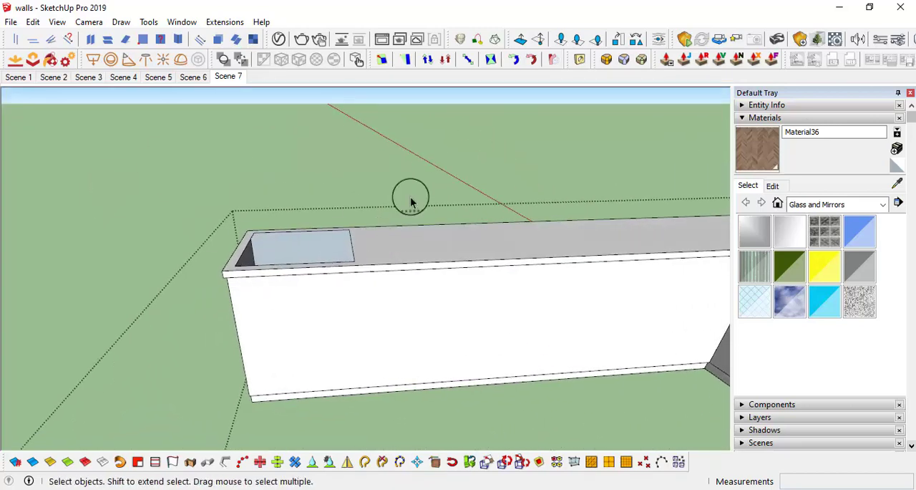
Step: Examine the L-shaped counter and its cutout within the room from both ends
middle_click_drag(411, 203, 458, 234)
middle_click_drag(653, 281, 523, 232)
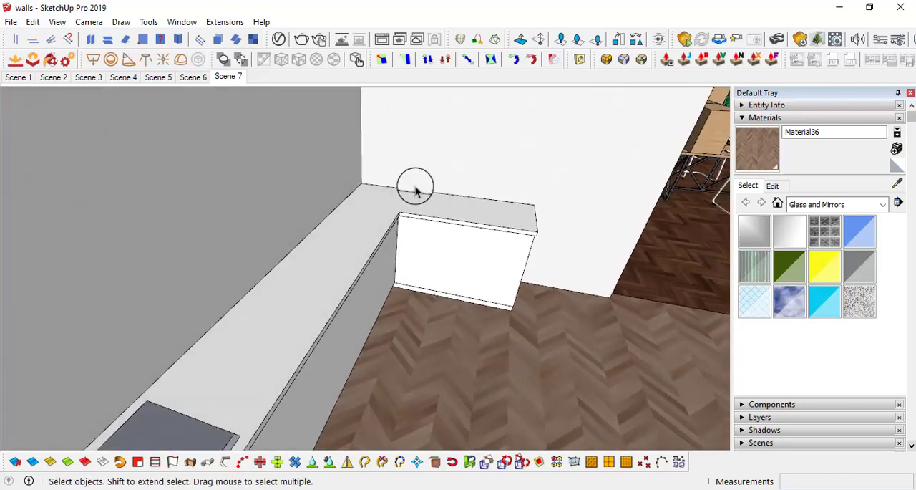
middle_click_drag(488, 205, 291, 235)
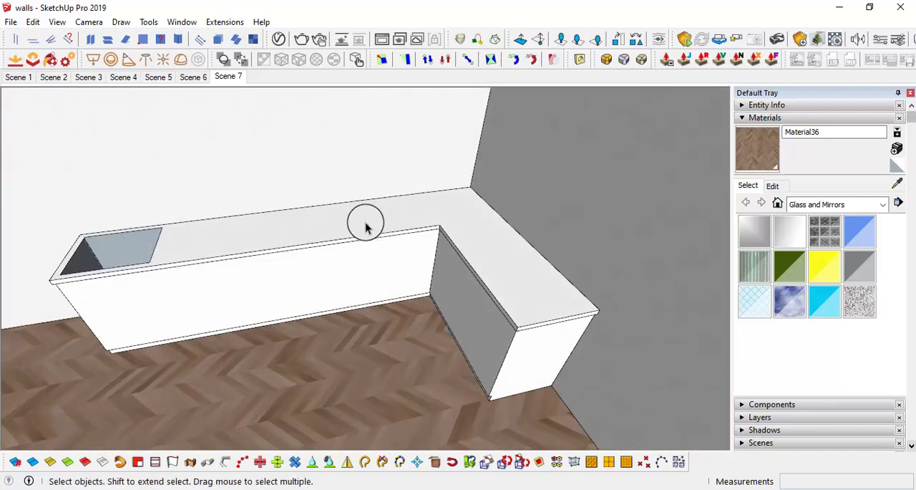
middle_click_drag(365, 227, 322, 228)
middle_click_drag(438, 216, 246, 276)
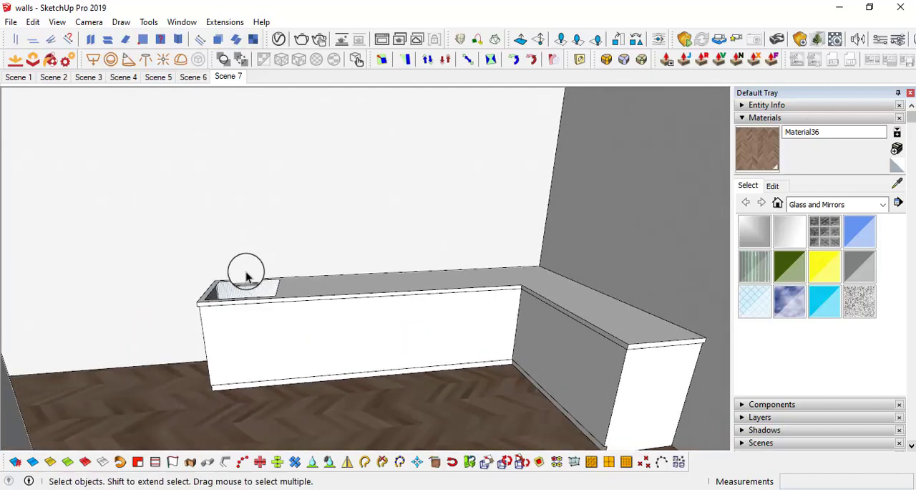
middle_click_drag(547, 282, 306, 300)
Step: Open the cabinet group again and inspect its inner fronts and countertop cutout from several angles
double_click(423, 289)
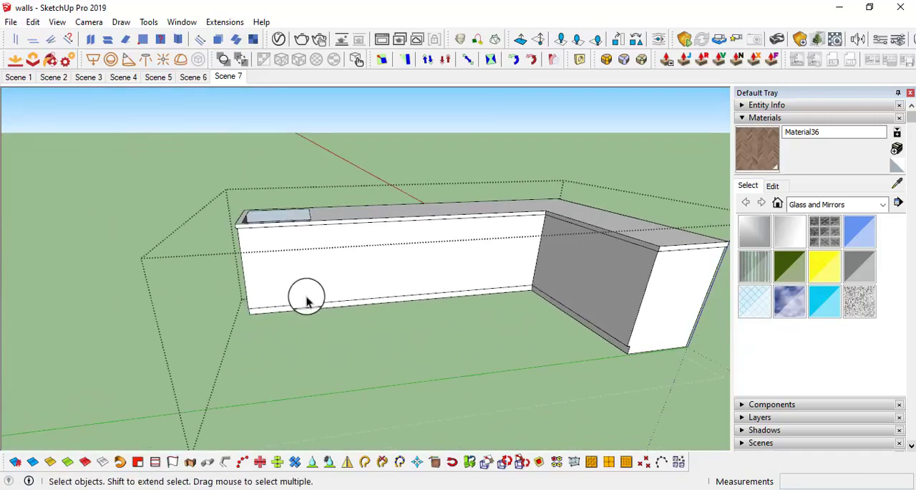
middle_click_drag(493, 262, 318, 256)
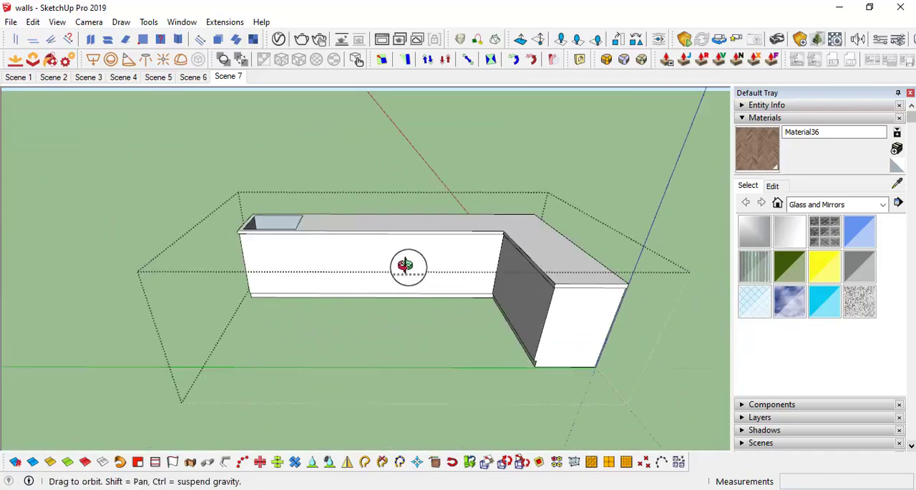
middle_click_drag(409, 266, 307, 263)
scroll(315, 262, "up", 2)
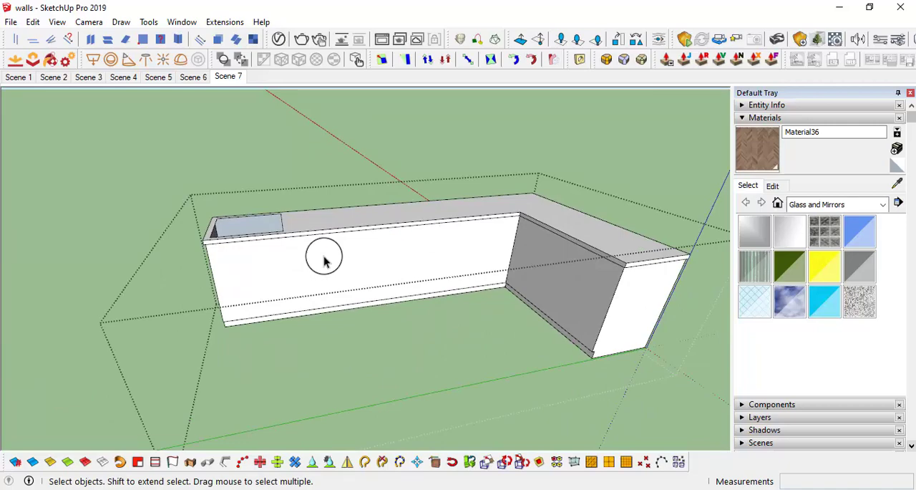
middle_click_drag(371, 292, 289, 270)
middle_click_drag(366, 285, 350, 296)
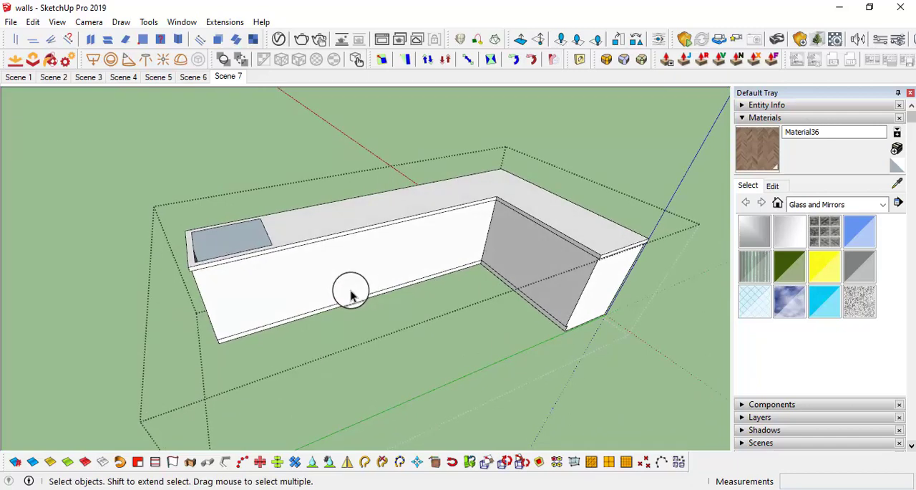
middle_click_drag(359, 259, 343, 243)
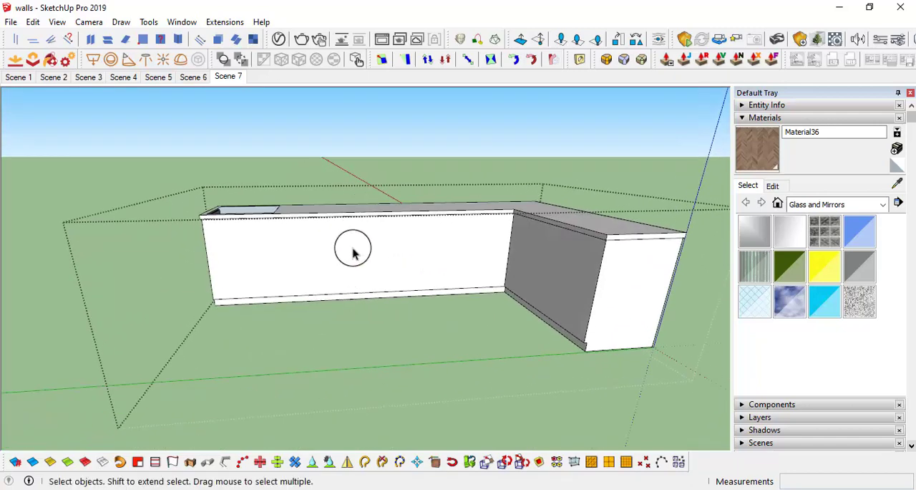
middle_click_drag(383, 256, 330, 290)
middle_click_drag(330, 247, 398, 260)
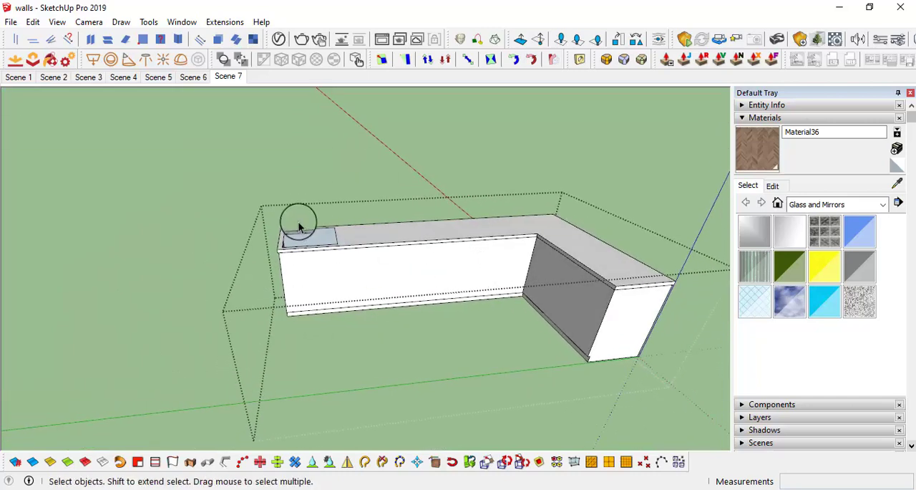
scroll(394, 264, "up", 2)
middle_click_drag(462, 268, 478, 216, "shift")
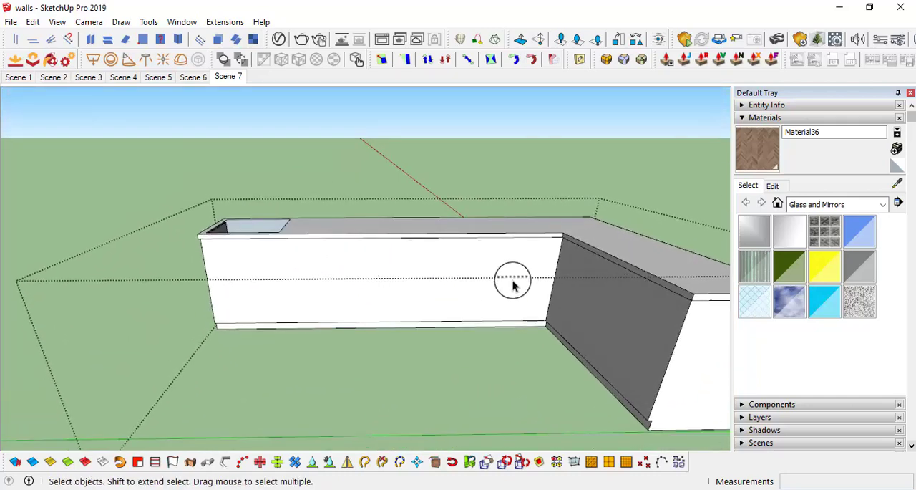
mouse_move(513, 284)
middle_mouse_down()
mouse_move(425, 266)
mouse_move(481, 258)
mouse_move(500, 293)
middle_mouse_up()
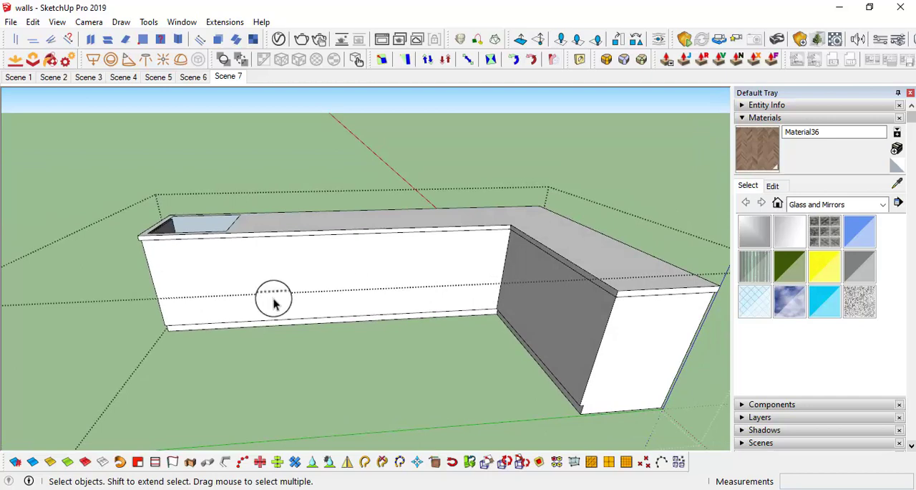
Step: Copy the vertical inside-corner edge along the long front to mark the first door division
scroll(501, 271, "up", 2)
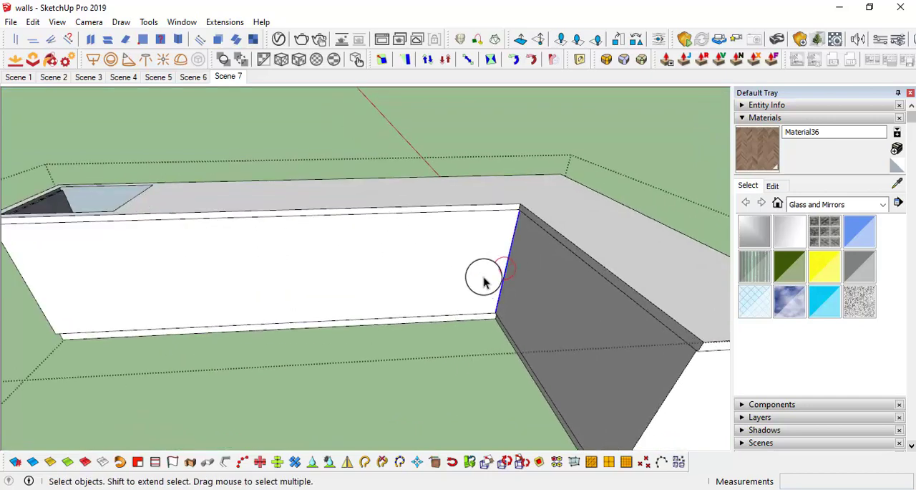
key("m")
key("ctrl")
left_click(490, 252)
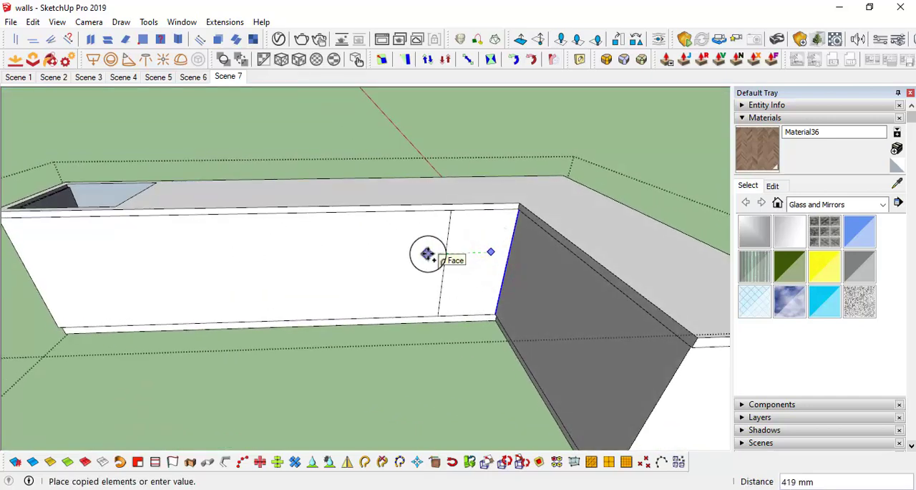
left_click(428, 254)
Step: Copy the vertical inside-corner edge onto the short front as its first door division line
key("space")
middle_click_drag(508, 272, 472, 222)
key("m")
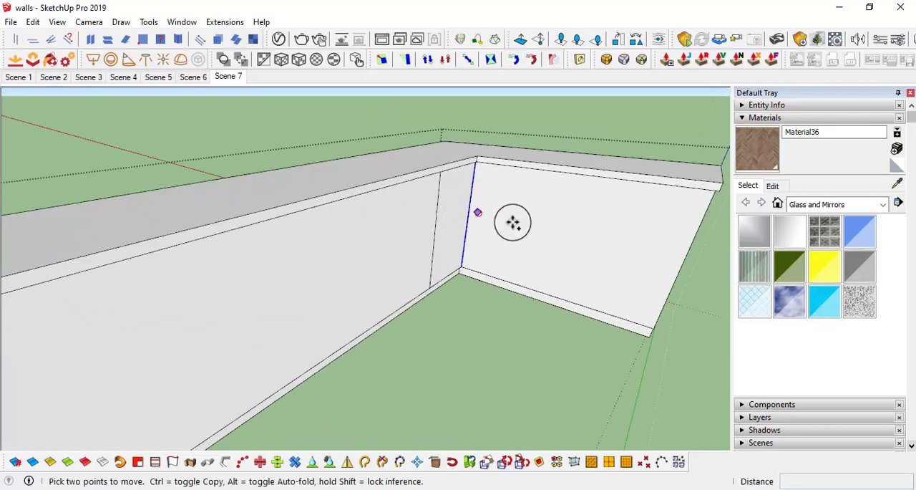
key("ctrl")
left_click(477, 211)
scroll(556, 240, "down", 1)
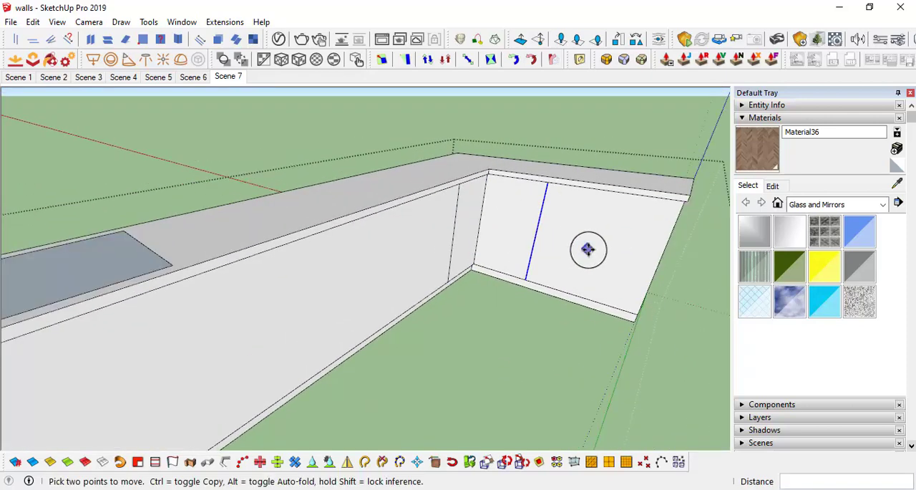
Step: Copy the short front's division line once more, using the lower inside corner as the base point, to form three panels
middle_click_drag(589, 248, 427, 221)
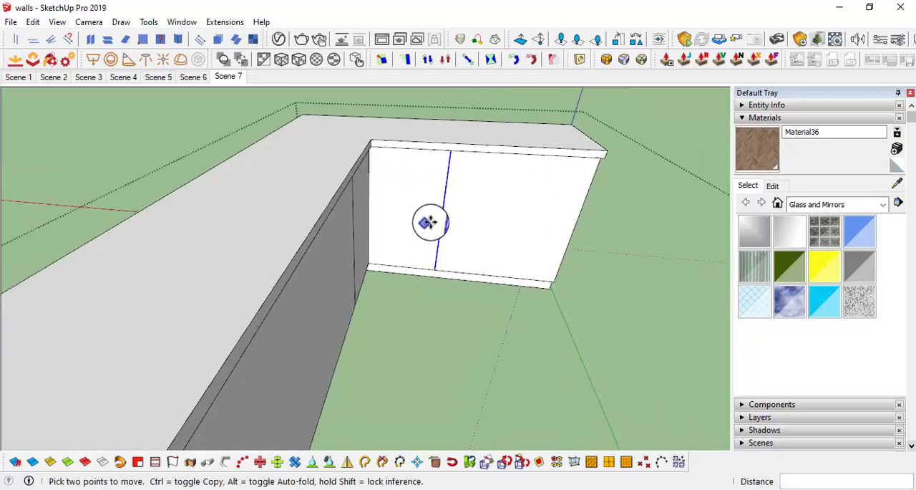
left_click(355, 270)
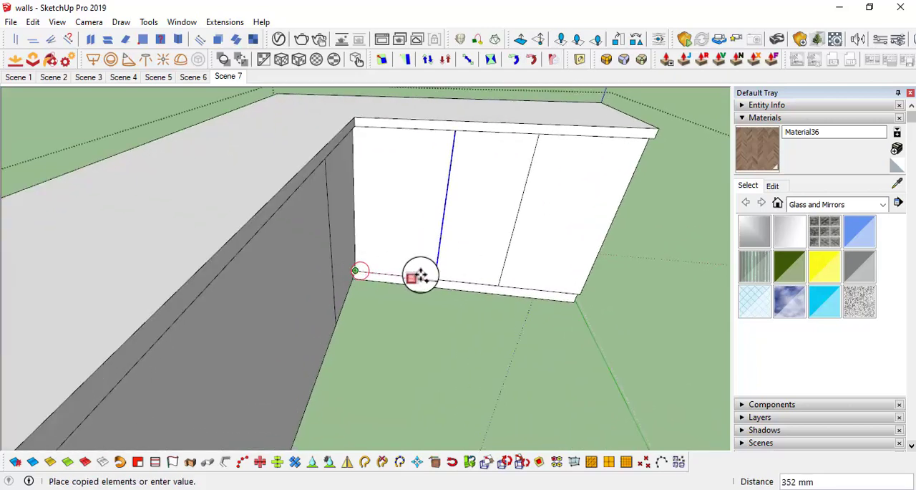
left_click(434, 278)
middle_click_drag(435, 278, 482, 222)
Step: Check the width of the short front's outer panel with a trial line from the division line to the end edge
key("l")
middle_click_drag(446, 169, 447, 166)
left_click(447, 166)
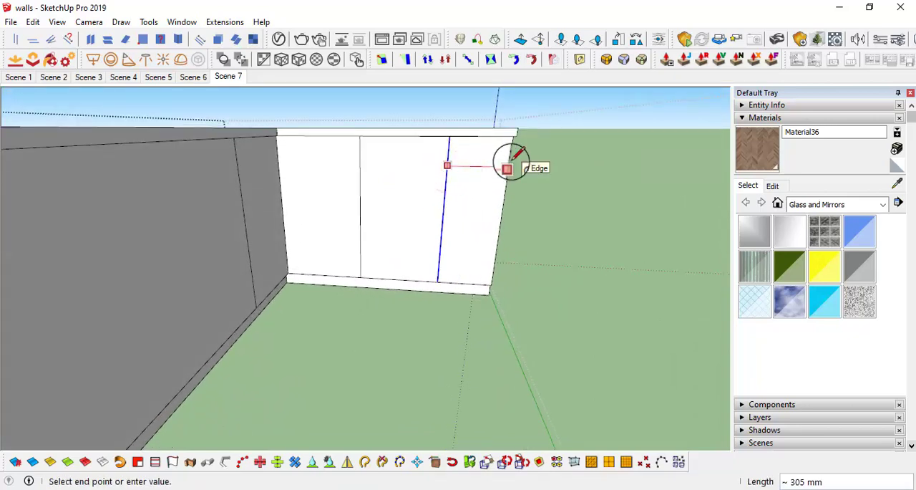
key("space")
Step: Array four copies of the long front's division line toward the free end at about 457 mm spacing
middle_click_drag(491, 192, 537, 241)
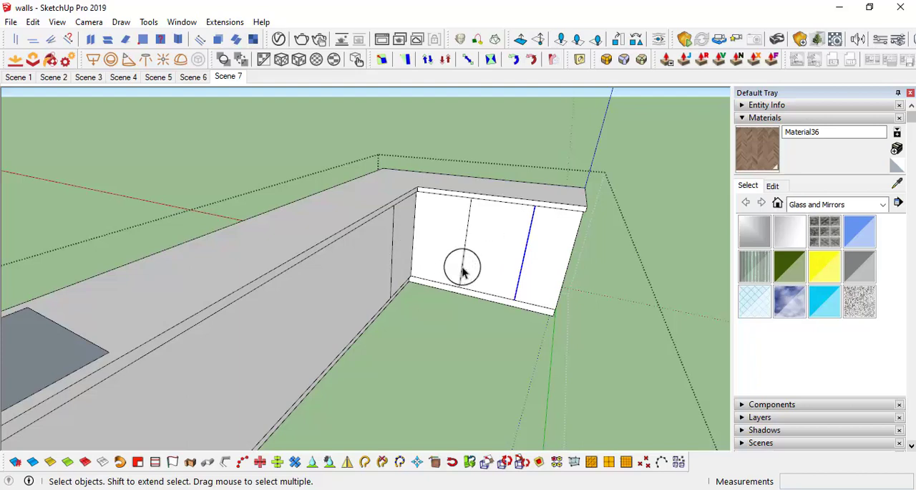
middle_click_drag(461, 251, 586, 280)
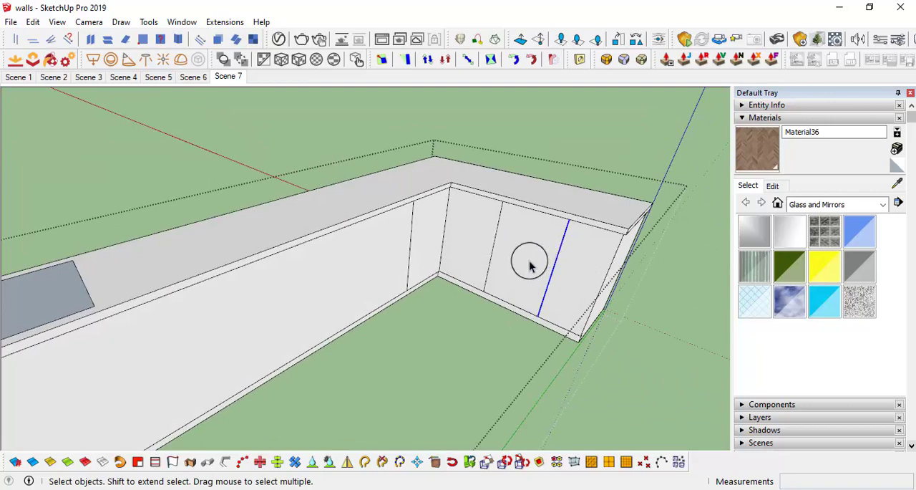
middle_click_drag(529, 266, 558, 275)
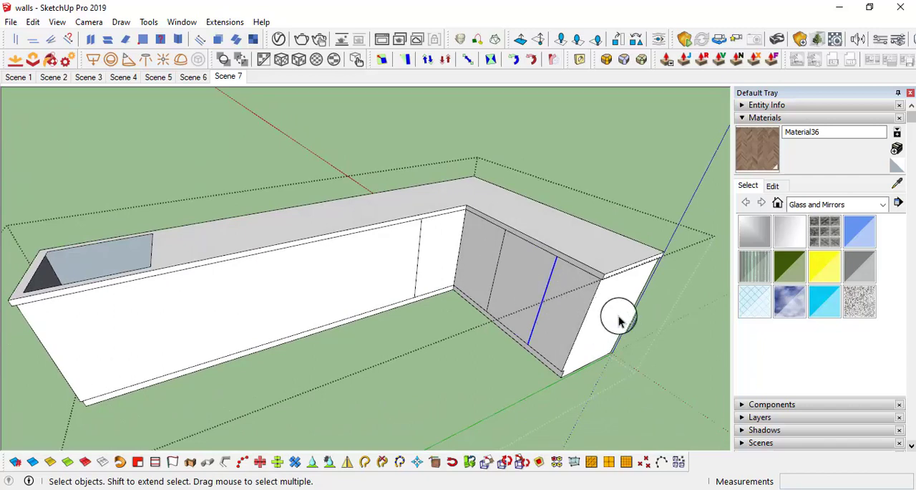
middle_click_drag(620, 321, 515, 279)
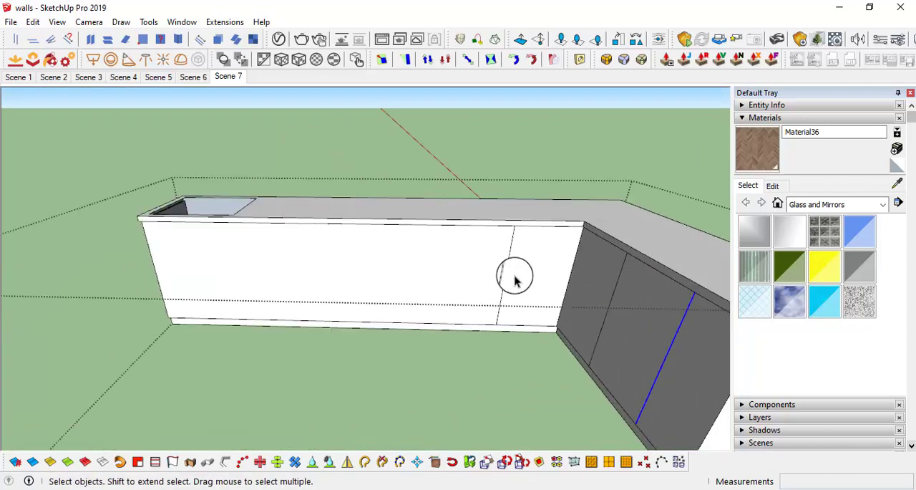
left_click(505, 259)
left_click(506, 270)
key("m")
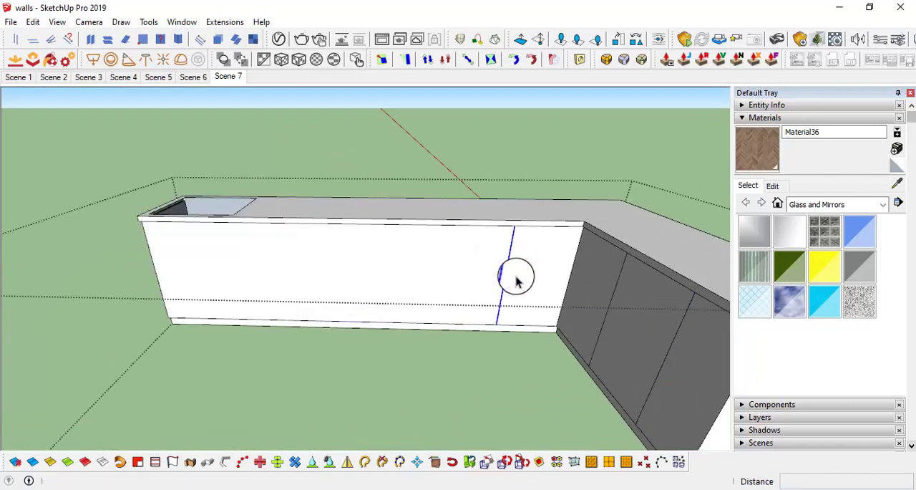
left_click(508, 260)
key("ctrl")
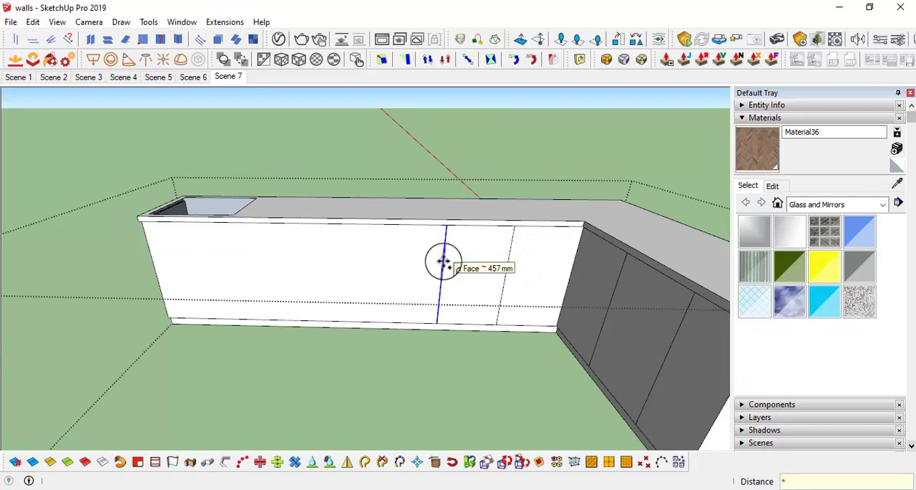
left_click(444, 262)
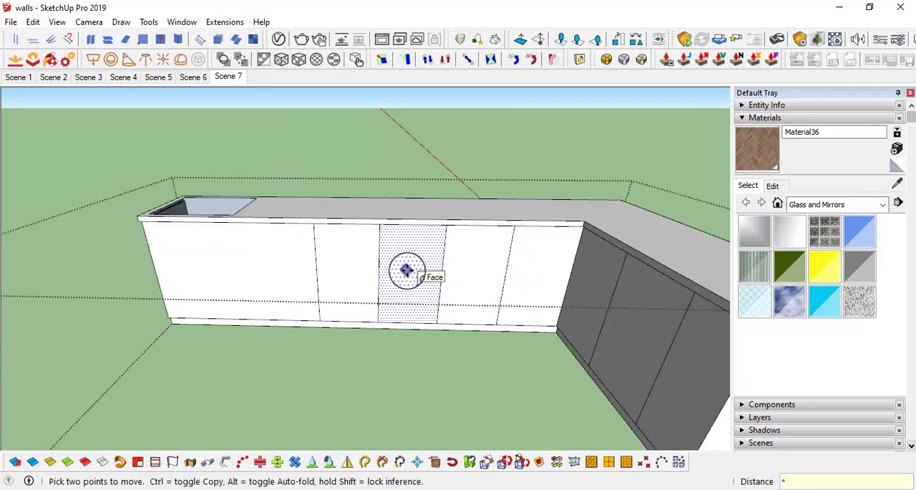
mouse_move(293, 268)
middle_mouse_down("shift")
mouse_move(347, 242)
mouse_move(450, 231)
mouse_move(446, 239)
mouse_move(430, 232)
mouse_move(438, 229)
mouse_move(405, 266)
mouse_move(301, 246)
mouse_move(327, 274)
mouse_move(413, 272)
mouse_move(373, 230)
mouse_move(432, 198)
mouse_move(403, 188)
mouse_move(396, 207)
mouse_move(379, 200)
middle_mouse_up("shift")
Step: Move the long run's free end, together with the countertop cutout, 3" inward along the counter
key("space")
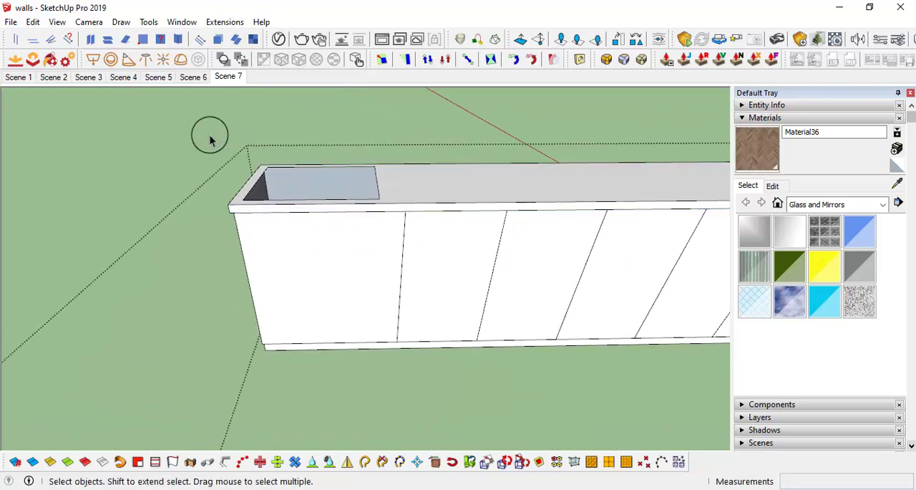
left_click_drag(201, 134, 396, 435)
middle_click_drag(302, 286, 395, 211)
key("m")
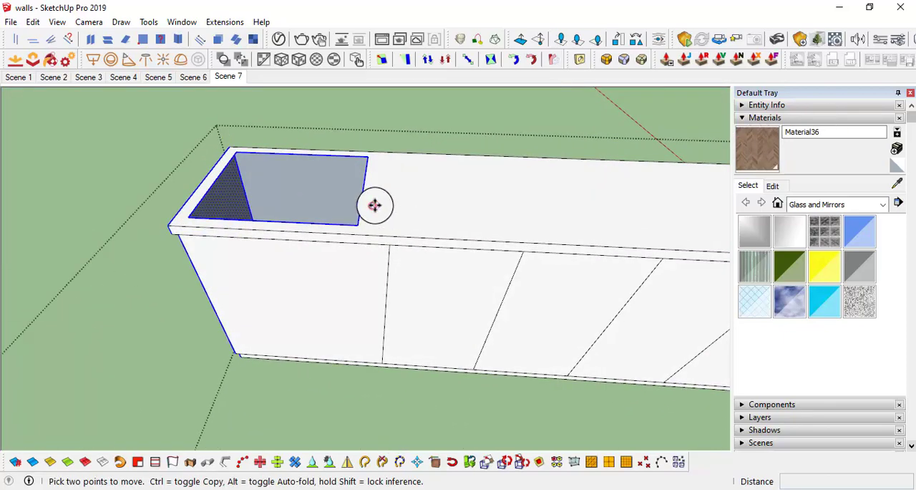
left_click(375, 205)
type("3")
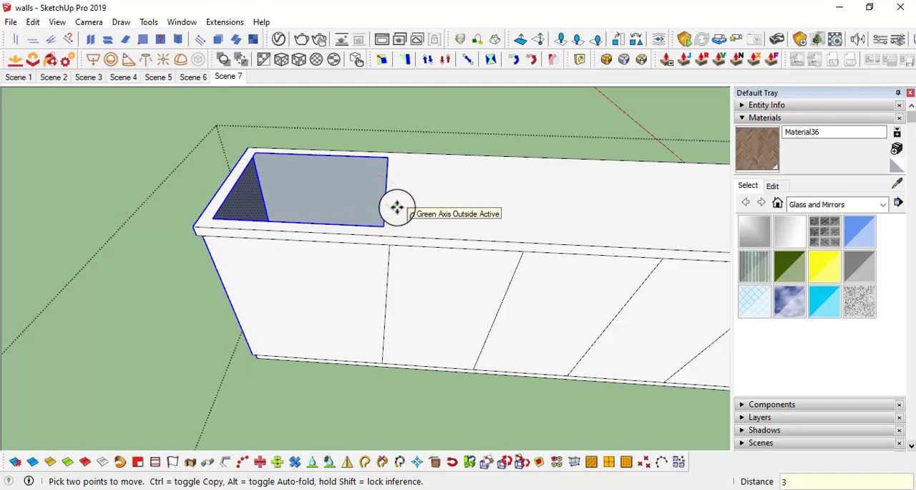
type("\"")
key("Return")
type("4\"")
key("Return")
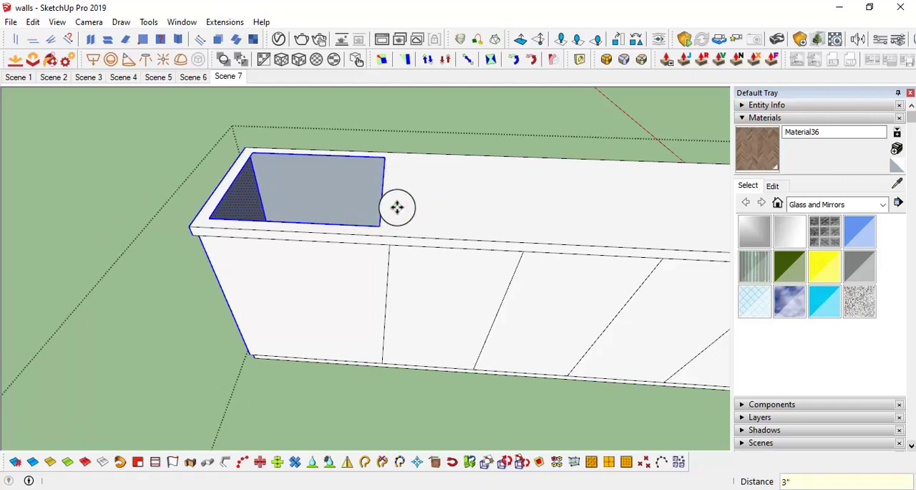
Step: Offset the outline of the short front's outer panel inward by 0.5"
middle_click_drag(397, 205, 422, 188)
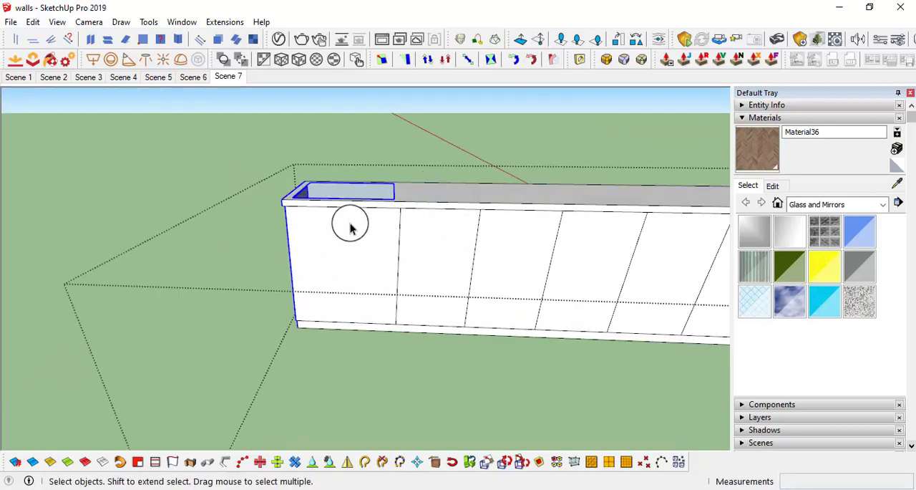
middle_click_drag(351, 225, 313, 262)
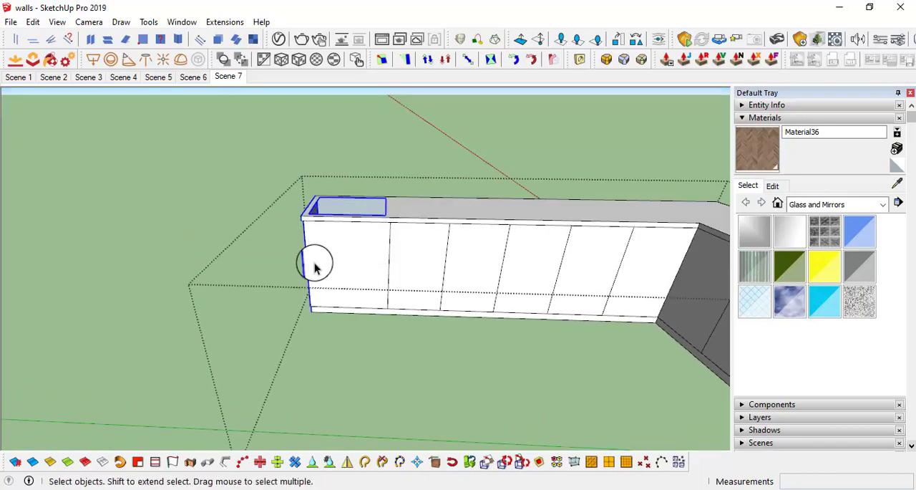
middle_click_drag(385, 318, 294, 267)
middle_click_drag(559, 281, 513, 190)
key("f")
left_click(518, 192)
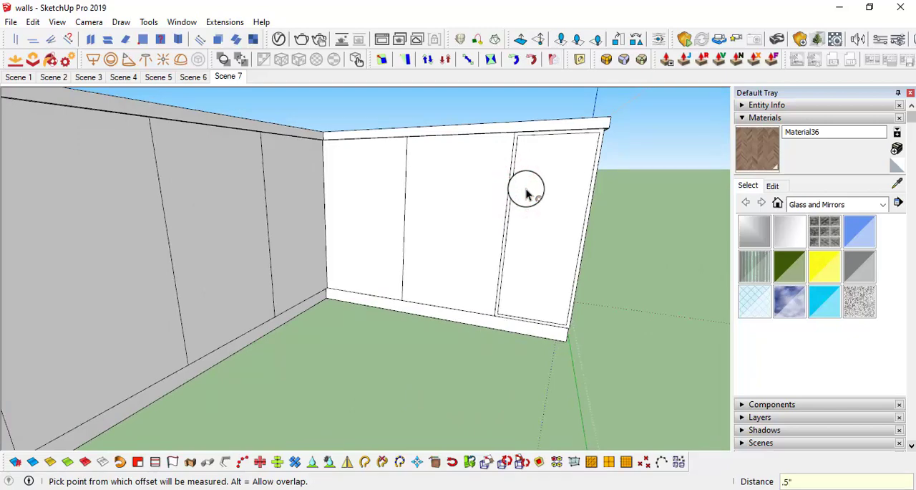
Step: Repeat the 0.5" inward offset on the remaining short-front panels and the long front's five panels nearest the inside corner
middle_click_drag(486, 200, 348, 204)
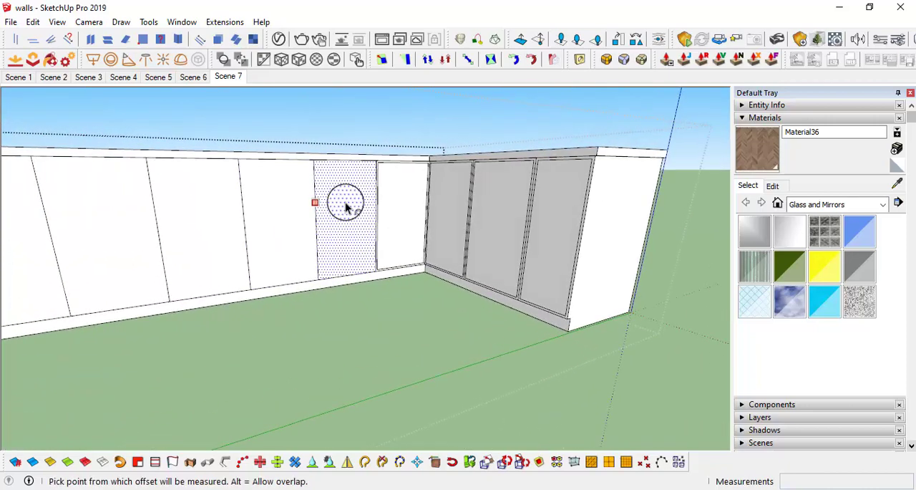
middle_click_drag(190, 218, 255, 211)
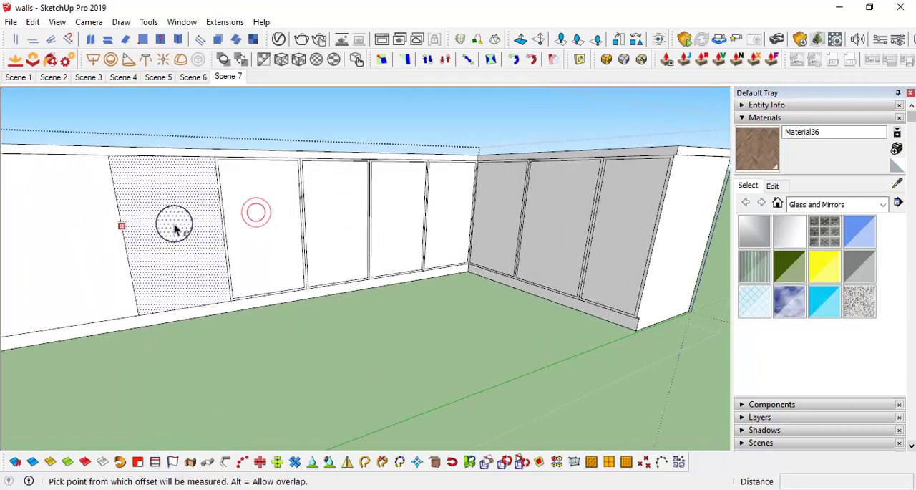
mouse_move(351, 198)
middle_mouse_down()
mouse_move(309, 161)
mouse_move(311, 232)
mouse_move(298, 193)
mouse_move(172, 227)
mouse_move(322, 143)
mouse_move(329, 106)
mouse_move(280, 196)
middle_mouse_up()
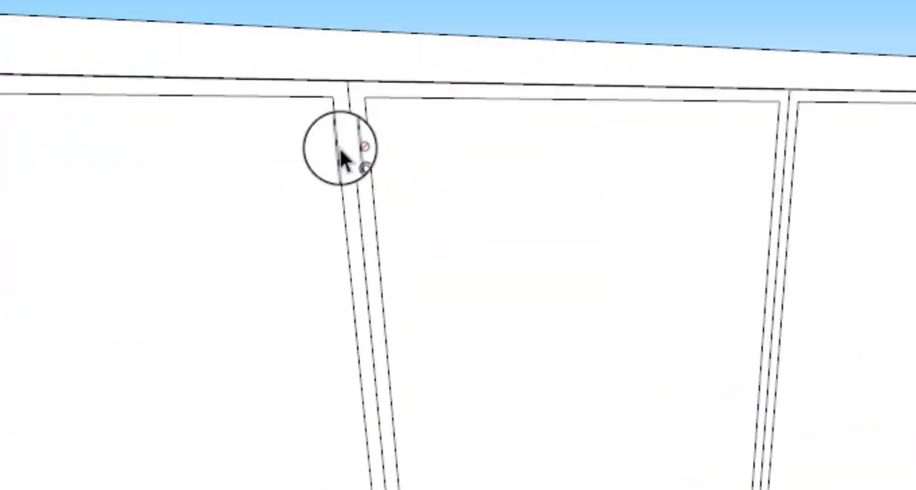
Step: Move the four offset door edges on the free-end side of the long front's division lines 0.25" toward those lines
left_click(340, 150)
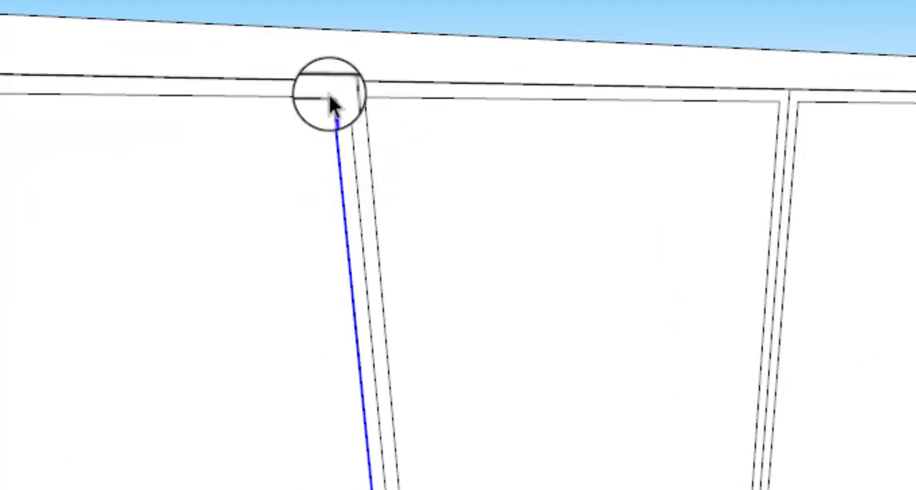
scroll(335, 98, "down", 3)
mouse_move(421, 184)
middle_mouse_down()
mouse_move(429, 211)
mouse_move(389, 204)
middle_mouse_up()
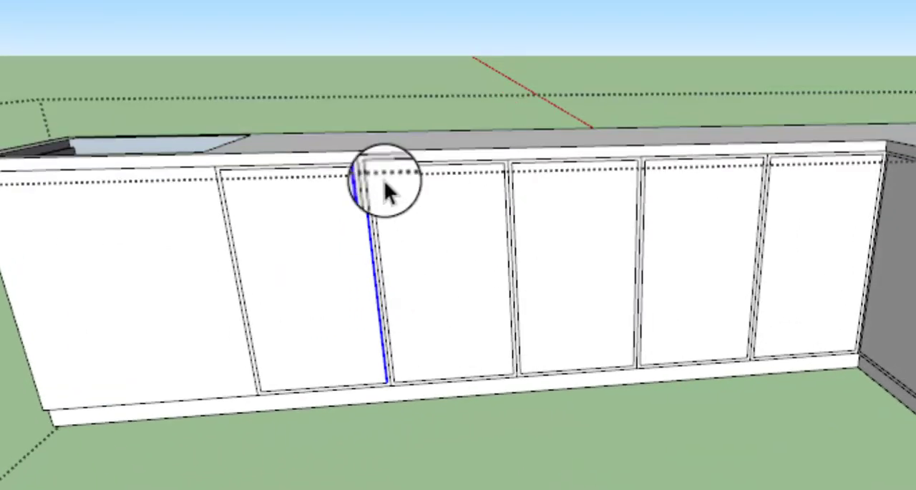
scroll(351, 159, "up", 3)
scroll(355, 172, "up", 3)
scroll(342, 219, "down", 4)
middle_click_drag(433, 240, 356, 213)
scroll(355, 211, "up", 2)
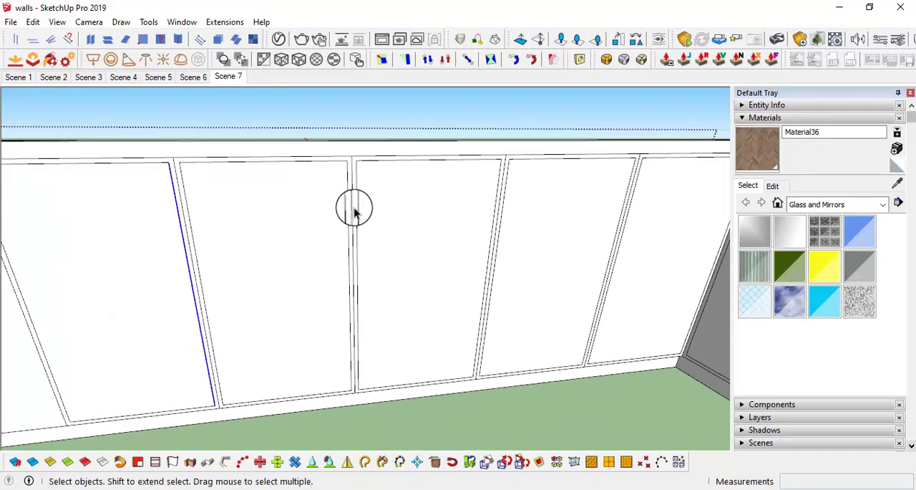
left_click(493, 207)
left_click(495, 207)
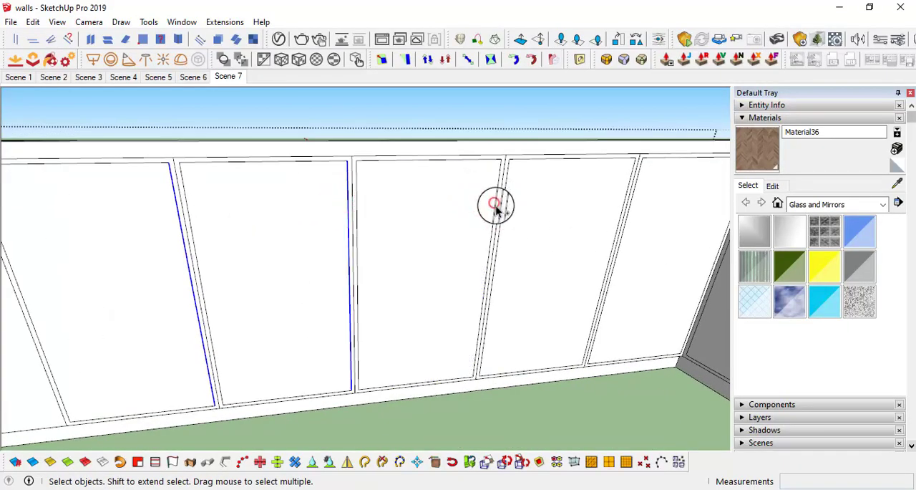
mouse_move(495, 208)
middle_mouse_down()
mouse_move(531, 225)
mouse_move(528, 212)
mouse_move(537, 225)
mouse_move(323, 224)
mouse_move(335, 239)
middle_mouse_up()
scroll(547, 225, "down", 3)
key("m")
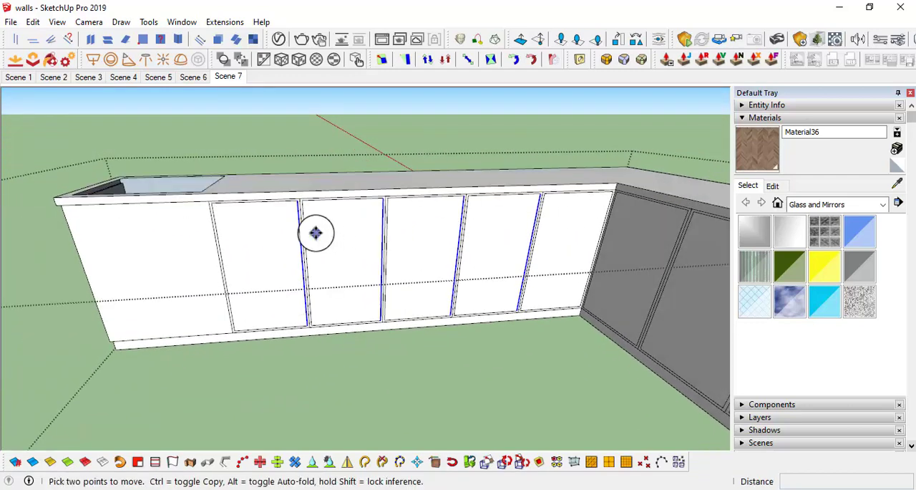
left_click(317, 231)
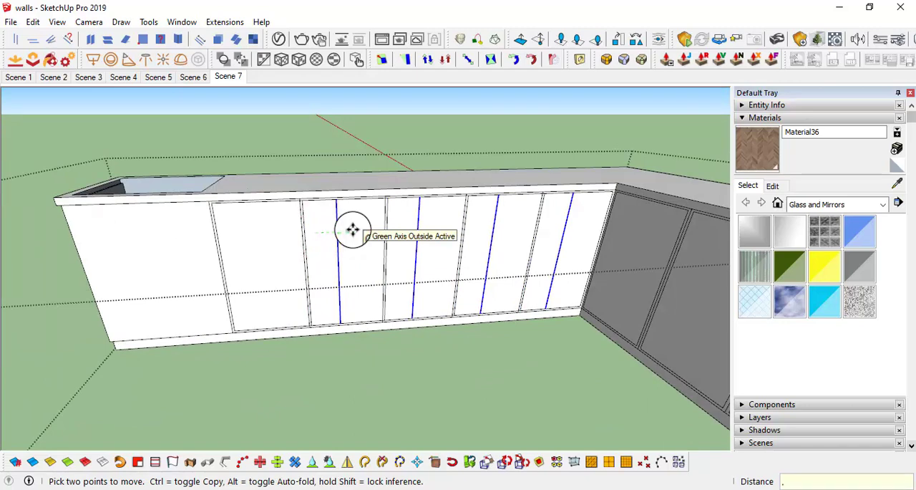
type(".25")
key("Return")
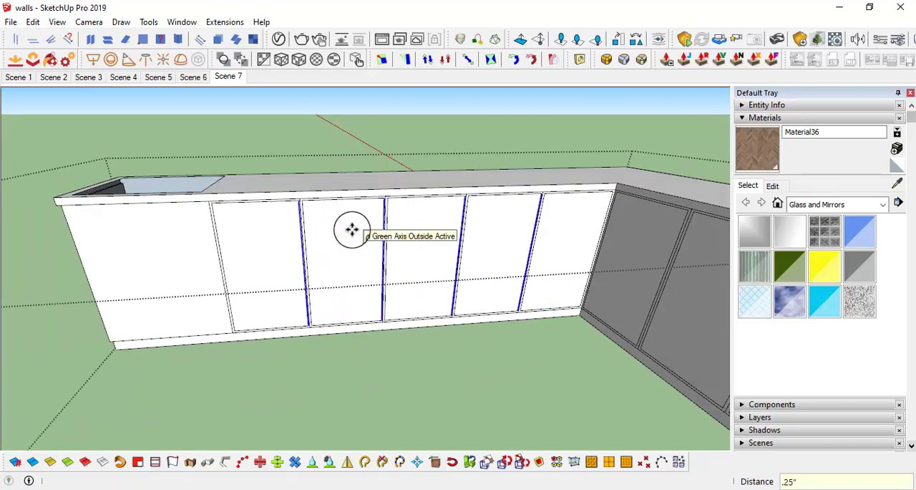
Step: Move the four offset door edges on the inside-corner side of the long front's division lines 0.25" toward those lines
key("space")
scroll(286, 211, "up", 3)
left_click(317, 212)
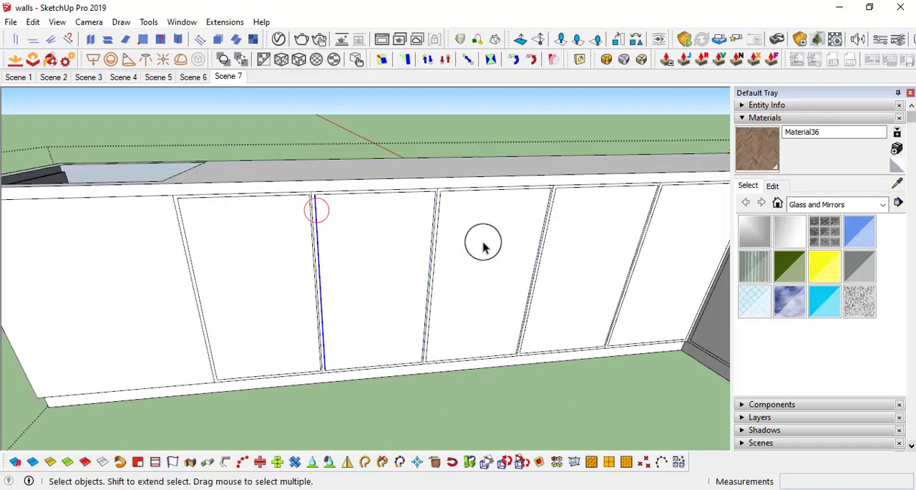
left_click(437, 213, "ctrl")
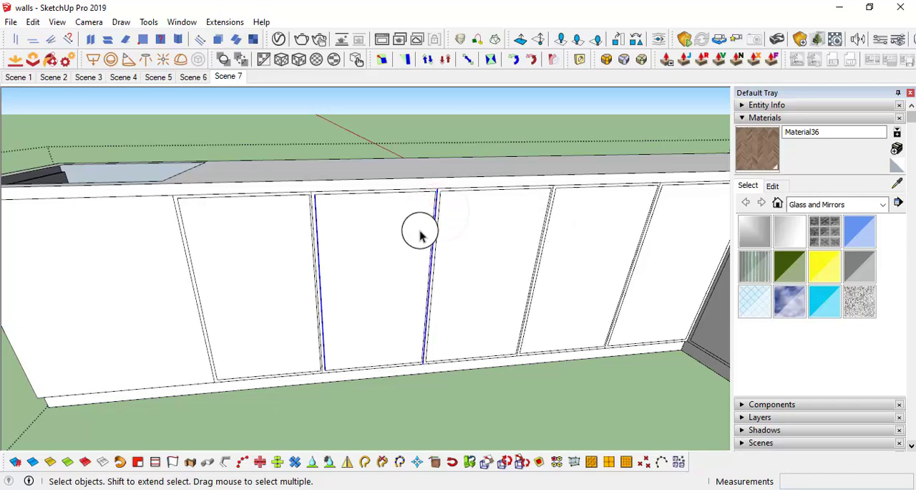
scroll(420, 234, "up", 2)
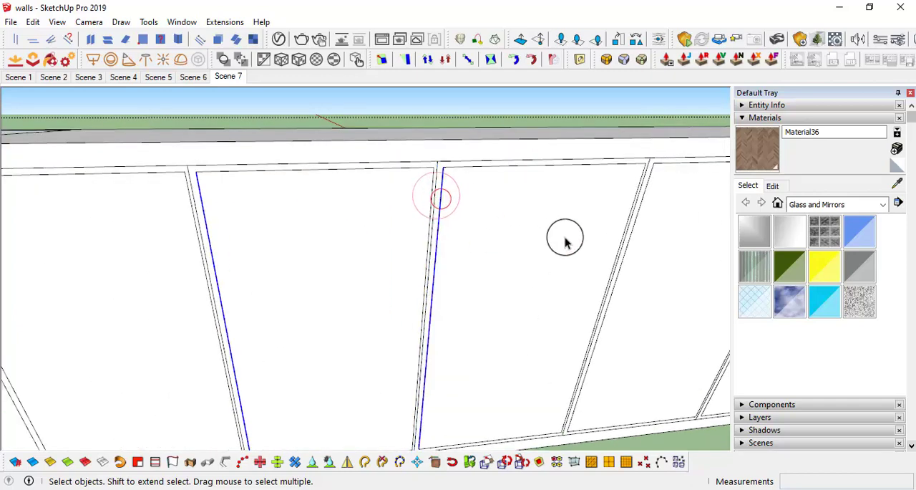
middle_click_drag(564, 241, 425, 249)
left_click(455, 226)
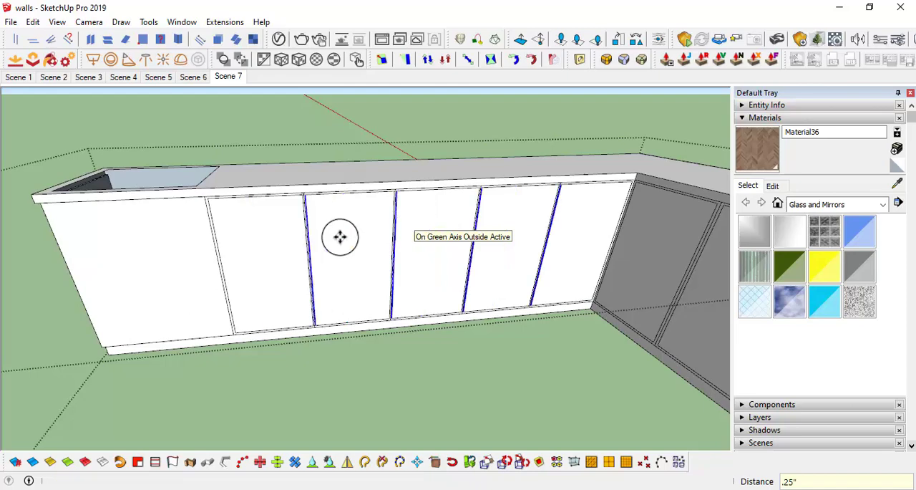
Step: Erase the leftover division-line ends between the doors on the long front
scroll(307, 200, "up", 5)
key("e")
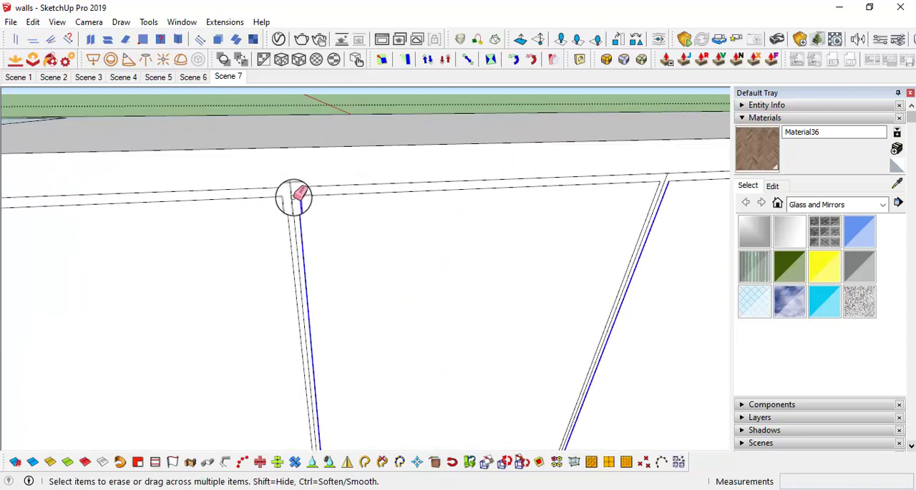
mouse_move(296, 199)
middle_mouse_down()
mouse_move(541, 241)
mouse_move(426, 179)
mouse_move(407, 203)
mouse_move(373, 173)
mouse_move(305, 213)
mouse_move(154, 172)
middle_mouse_up()
left_click(391, 162)
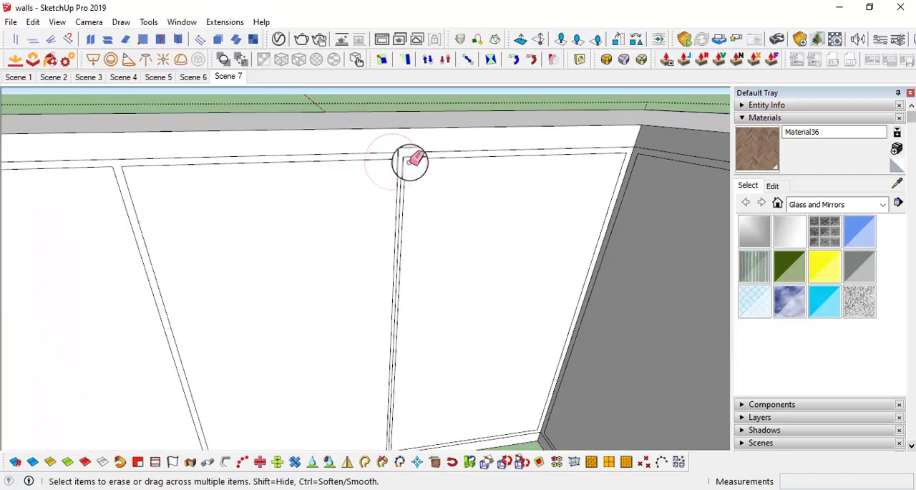
scroll(408, 159, "up", 2)
left_click(398, 153)
scroll(438, 195, "down", 4)
scroll(438, 197, "down", 5)
middle_click_drag(436, 232, 423, 178)
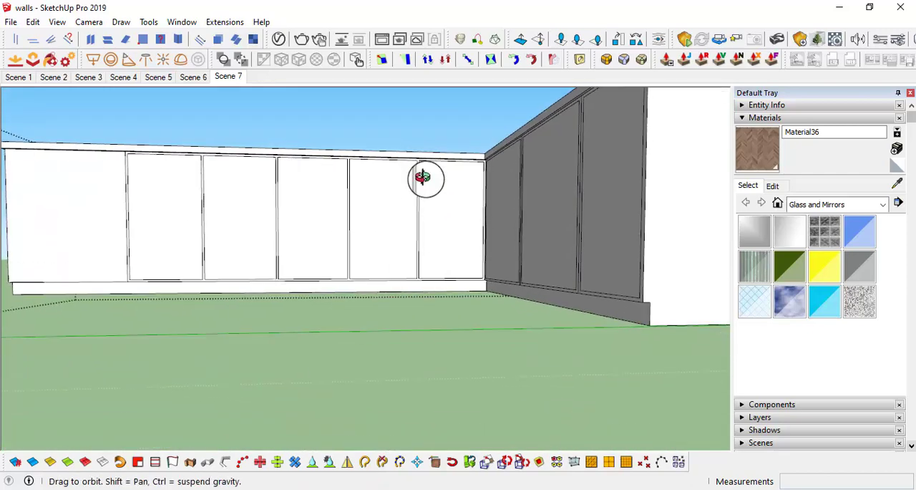
scroll(411, 251, "down", 4)
middle_click_drag(411, 256, 477, 235)
scroll(419, 219, "up", 3)
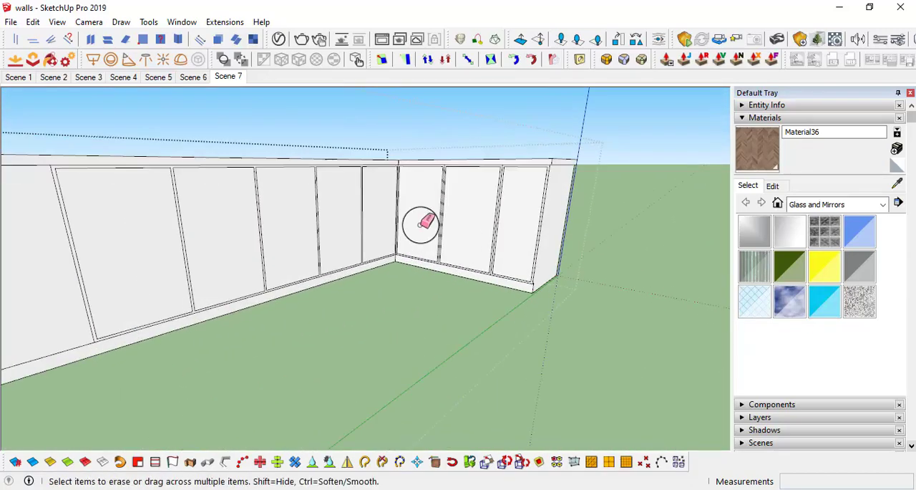
Step: Pull the long front's five offset door panels out by 0.5"
middle_click_drag(419, 219, 348, 265)
key("p")
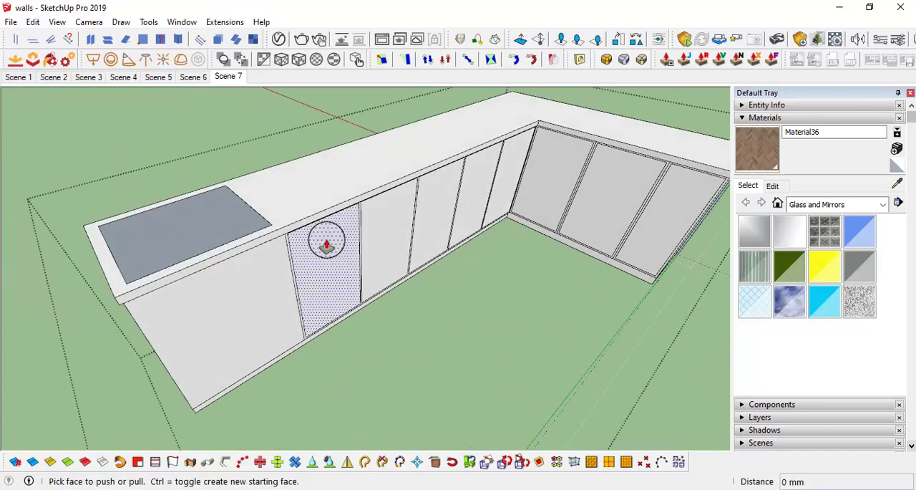
left_click(326, 237)
type(".5")
key("Return")
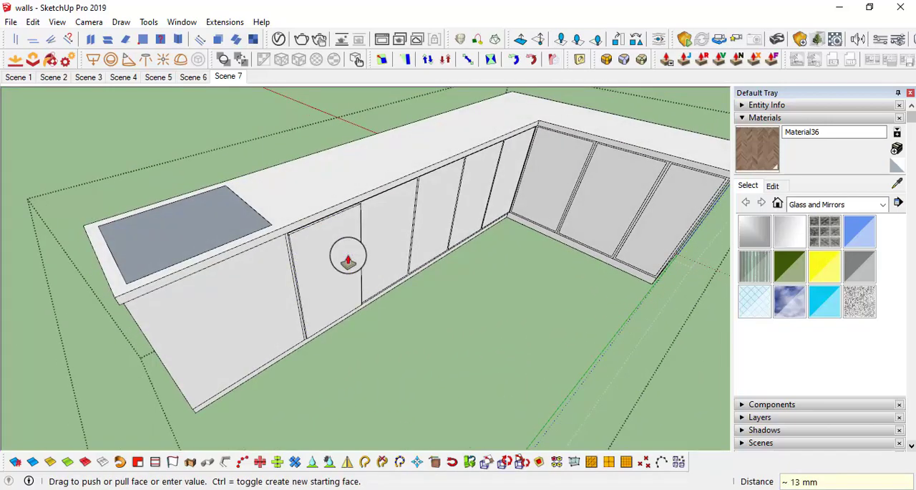
double_click(489, 178)
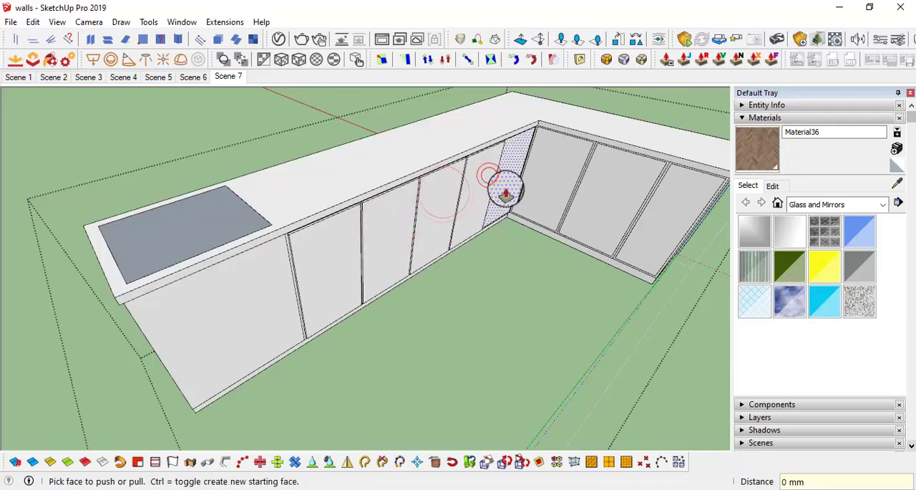
scroll(506, 191, "down", 3)
middle_click_drag(505, 192, 383, 234)
scroll(373, 218, "up", 4)
double_click(373, 218)
Step: Pull the short front's door nearest the inside corner out by 0.35"
middle_click_drag(406, 205, 456, 194)
scroll(473, 205, "up", 3)
double_click(456, 193)
middle_click_drag(413, 159, 374, 182)
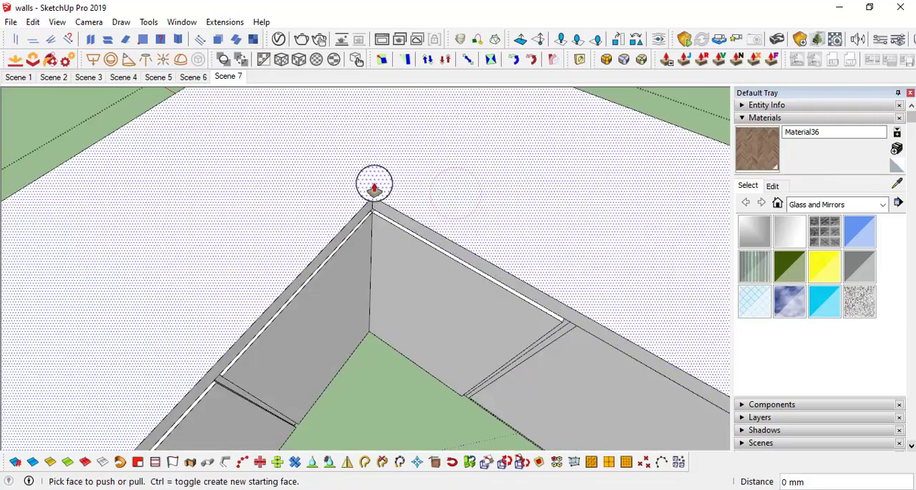
scroll(368, 205, "up", 2)
scroll(371, 251, "down", 1)
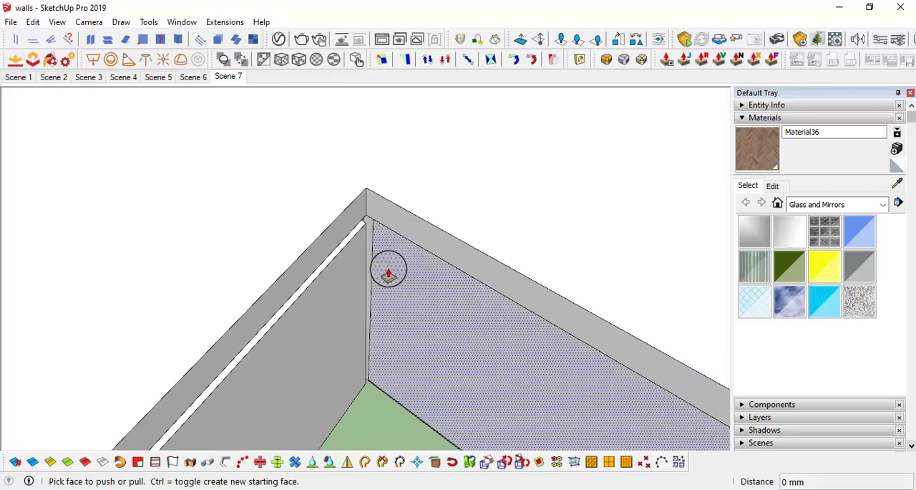
scroll(385, 266, "up", 2)
left_click(380, 245)
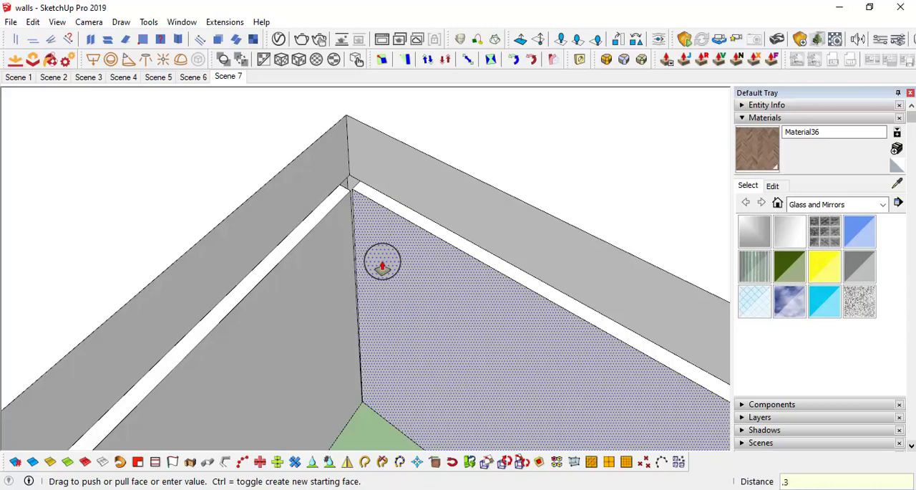
type(".35\"")
key("Return")
scroll(389, 279, "down", 3)
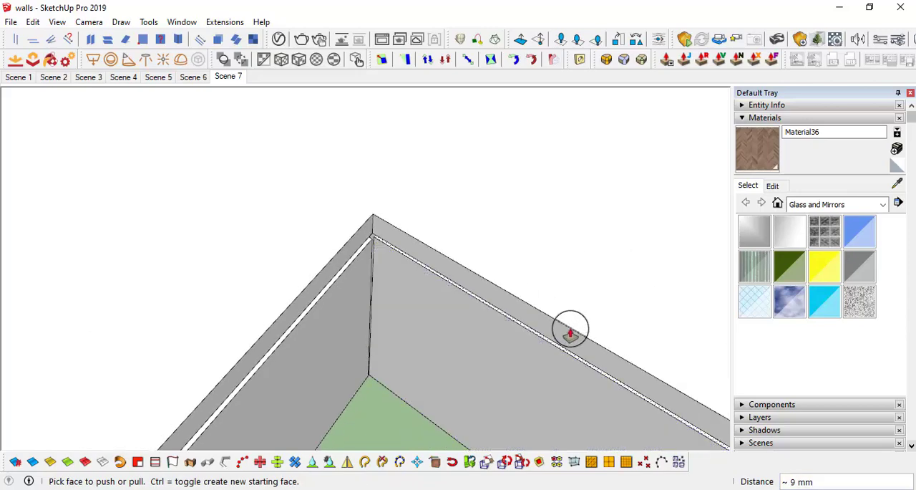
Step: Pull the short front's middle and outer doors out by 0.5"
middle_click_drag(570, 327, 433, 219, "shift")
left_click(434, 219)
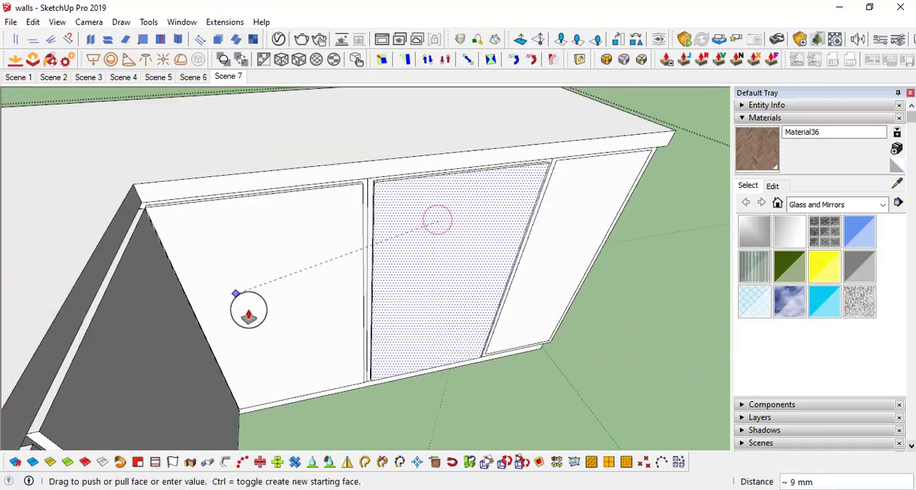
type(".5\"")
key("Return")
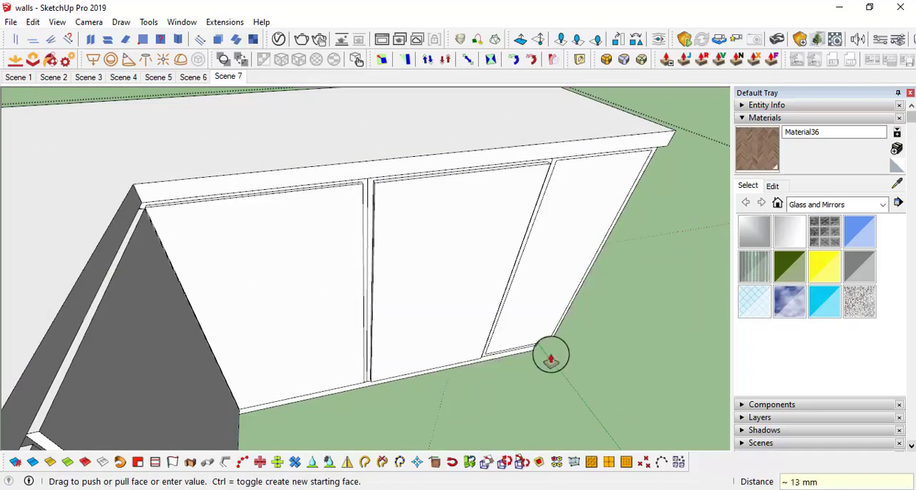
double_click(551, 239)
Step: Narrow the short front's door gaps by extending the facing door sides about 6 mm toward the division lines
scroll(551, 239, "down", 3)
scroll(423, 219, "up", 4)
middle_click_drag(408, 224, 368, 180)
left_click(358, 190)
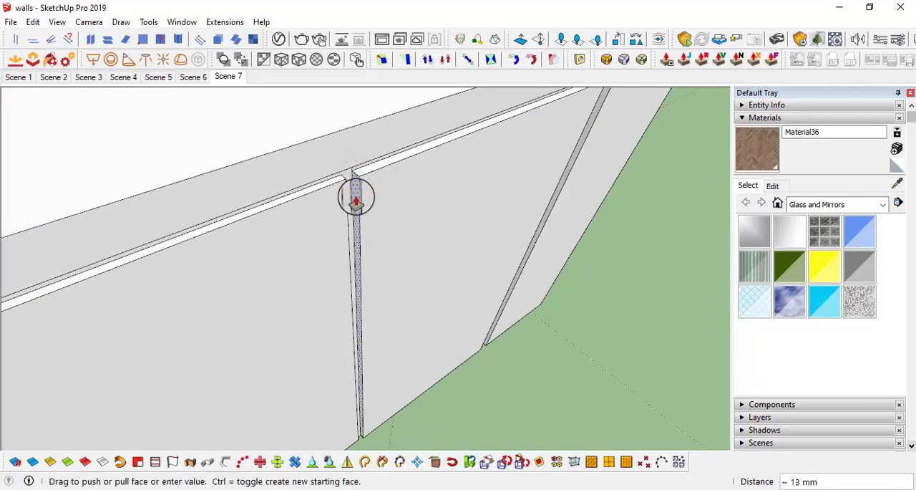
key("Return")
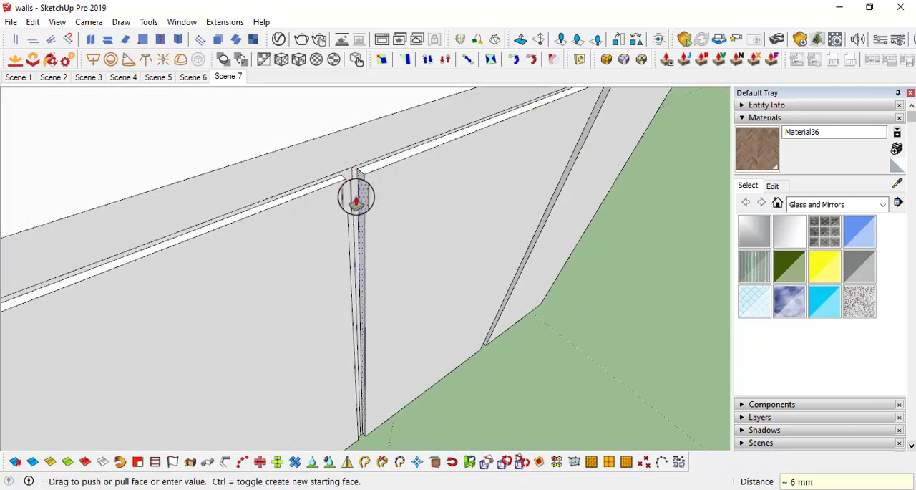
middle_click_drag(358, 196, 393, 217)
scroll(391, 215, "up", 3)
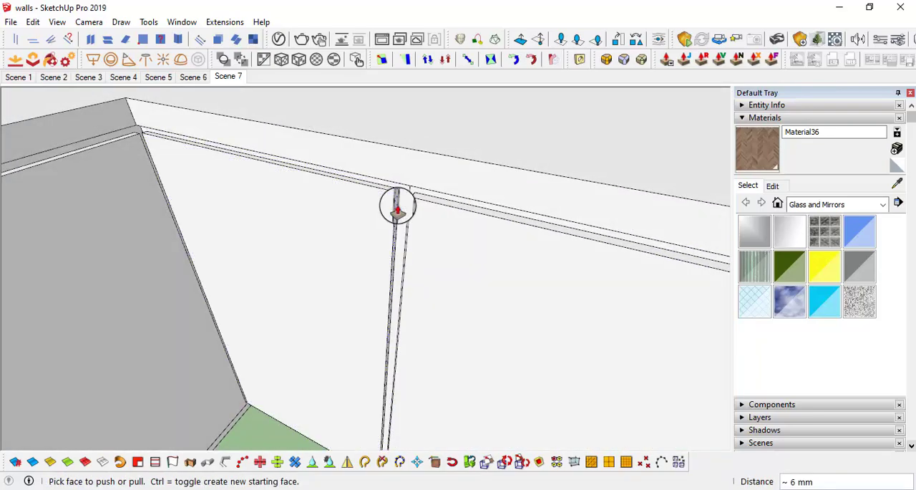
double_click(398, 206)
scroll(409, 217, "down", 3)
middle_click_drag(506, 266, 309, 176)
scroll(369, 129, "up", 4)
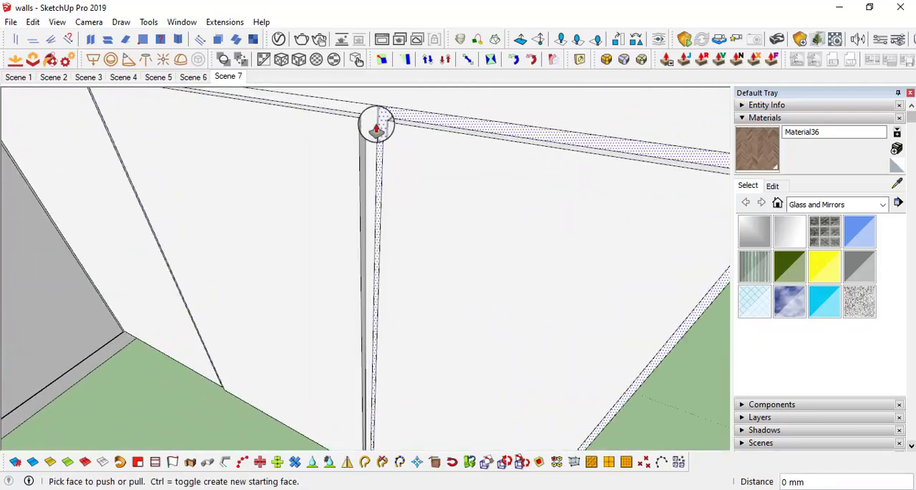
middle_click_drag(360, 130, 268, 123)
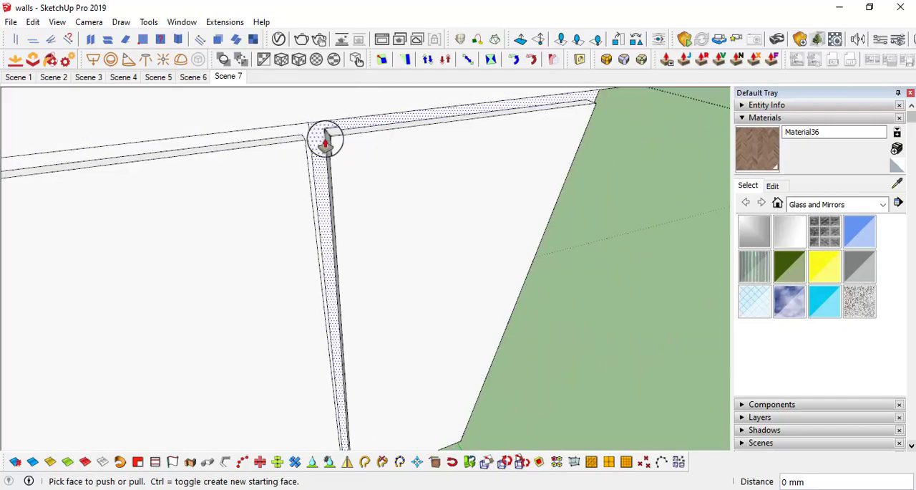
Step: Erase the leftover division lines between the short front's doors and leave the cabinet's editing mode
scroll(462, 204, "down", 5)
mouse_move(239, 163)
middle_mouse_down()
mouse_move(436, 184)
mouse_move(509, 132)
mouse_move(542, 147)
middle_mouse_up()
scroll(483, 143, "up", 6)
key("e")
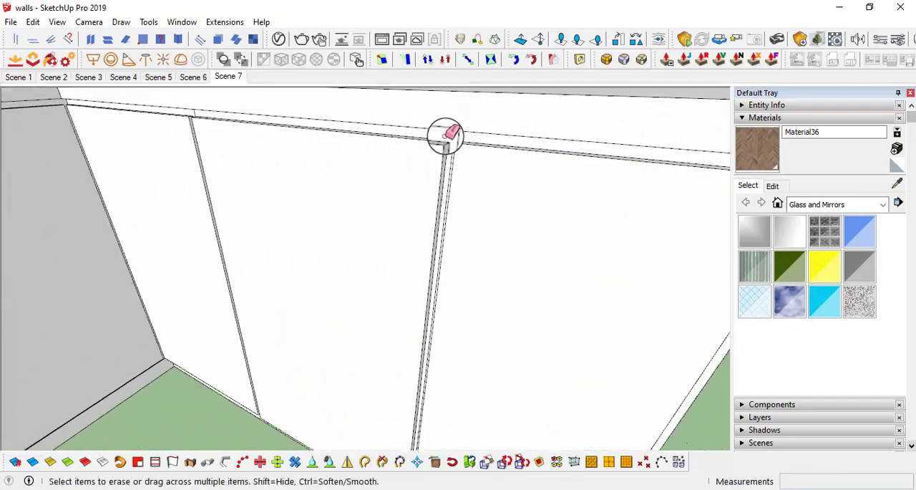
mouse_move(458, 136)
middle_mouse_down()
mouse_move(383, 208)
mouse_move(486, 179)
mouse_move(420, 158)
middle_mouse_up()
scroll(430, 179, "down", 6)
mouse_move(479, 259)
middle_mouse_down()
mouse_move(296, 164)
mouse_move(393, 327)
middle_mouse_up()
key("space")
left_click(491, 361)
middle_click_drag(468, 285, 456, 270)
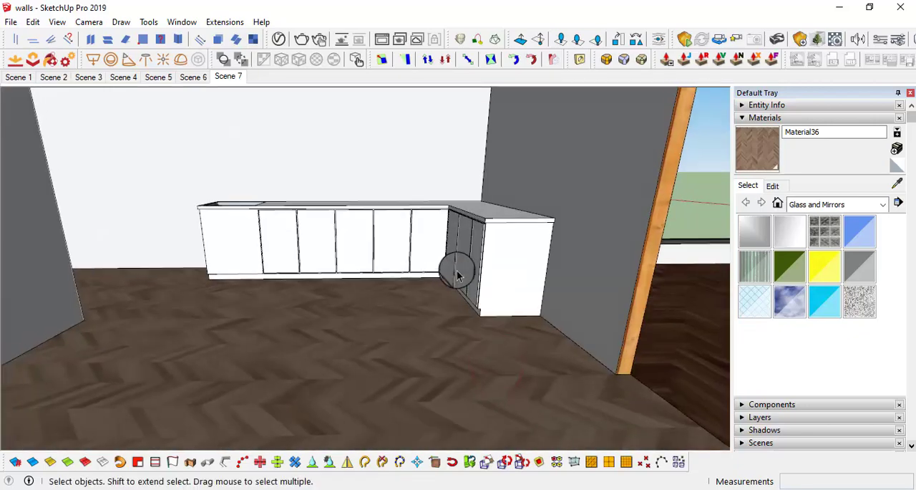
Step: Reopen the cabinet for editing and offset the outline of the long front's free-end panel inward by 0.5"
middle_click_drag(455, 221, 310, 329)
double_click(309, 329)
left_click(313, 321)
scroll(317, 301, "up", 5)
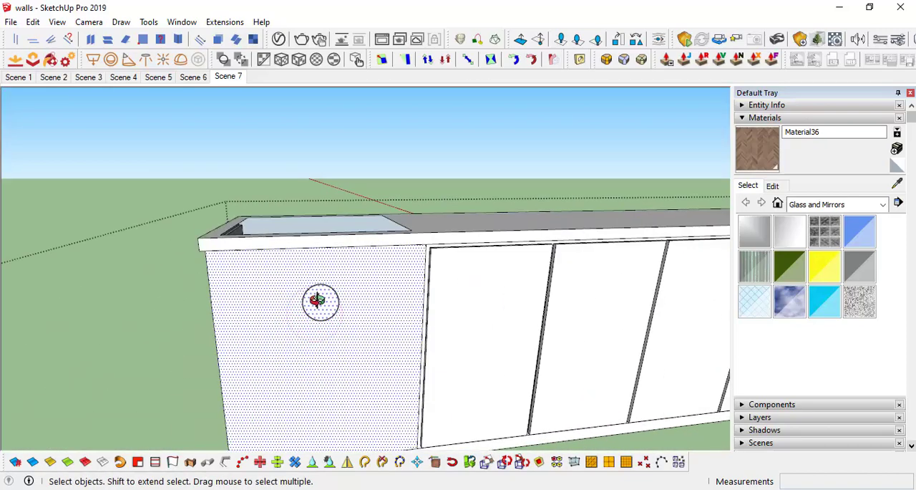
scroll(318, 294, "down", 3)
key("f")
left_click(256, 258)
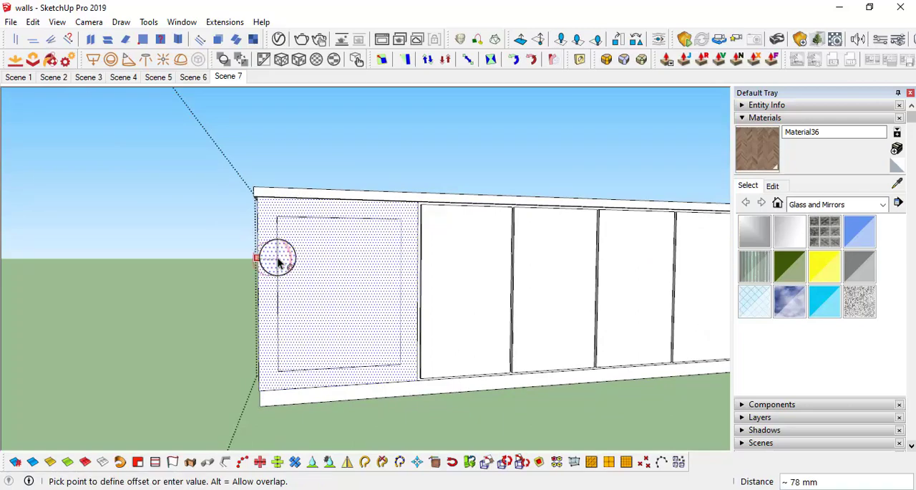
key("Return")
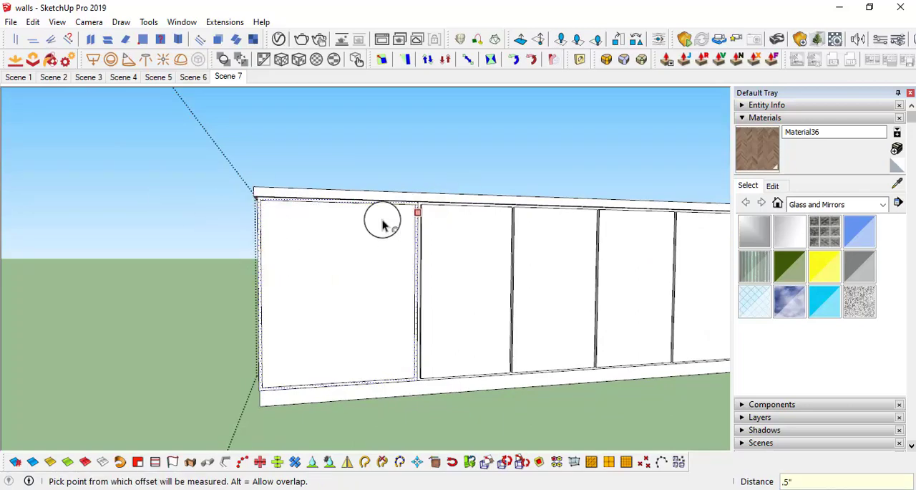
Step: Pull the long front's free-end panel out until it is flush with the neighbouring door's face
middle_click_drag(382, 220, 389, 324)
scroll(391, 329, "up", 3)
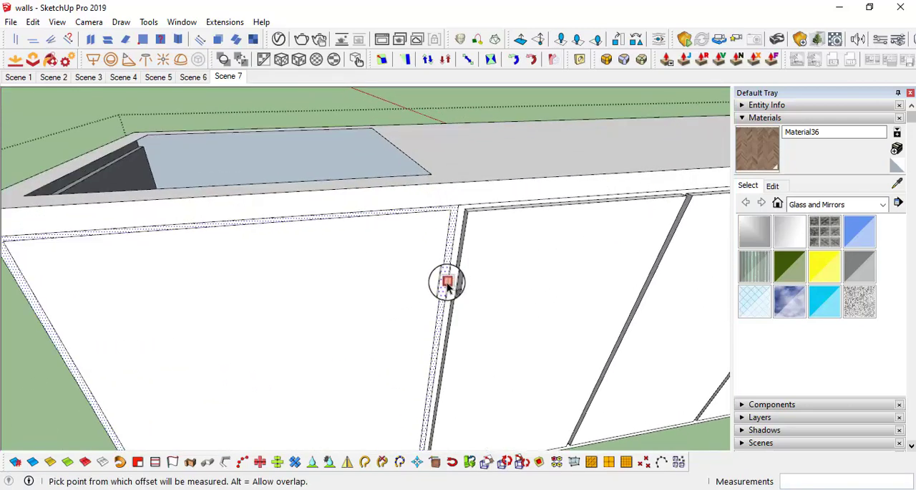
left_click(410, 296)
left_click(409, 286)
left_click(521, 272)
Step: Extend the facing sides of the free-end door and its neighbour 0.25" each toward their division line
middle_click_drag(445, 258, 348, 240)
left_click(369, 226)
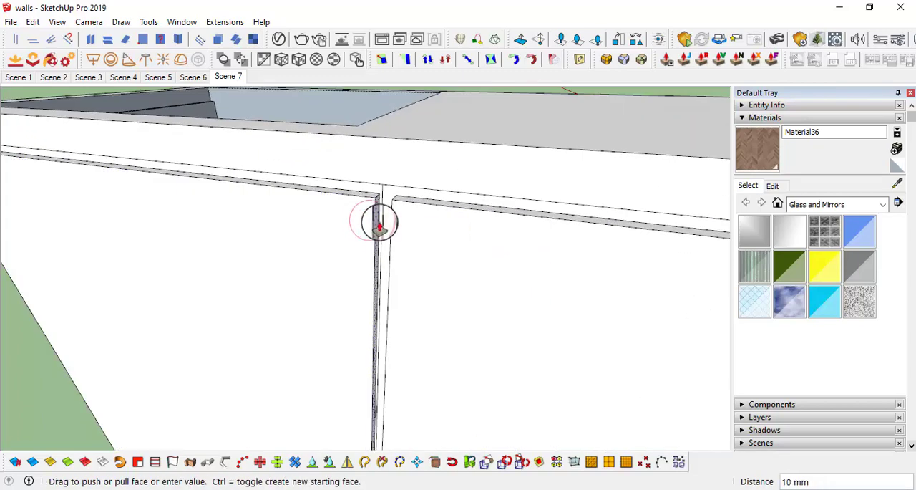
type(".25")
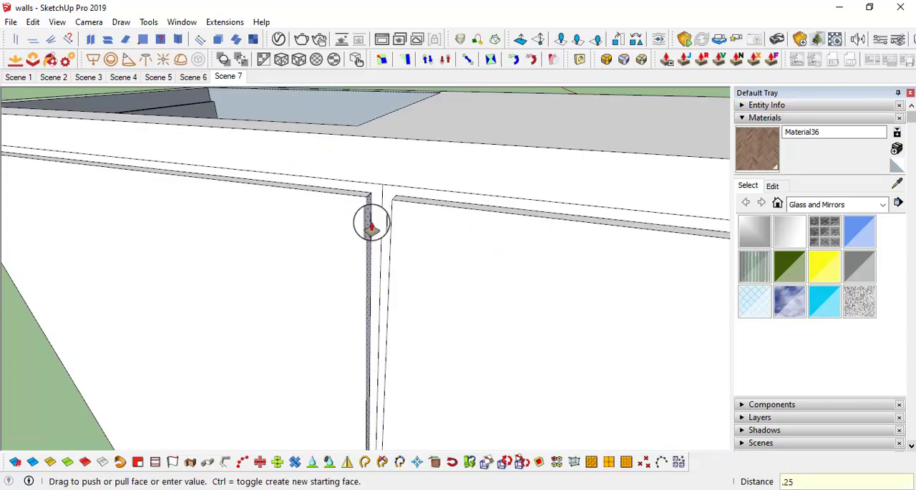
type("\"")
key("Return")
middle_click_drag(372, 221, 537, 245)
left_click(371, 206)
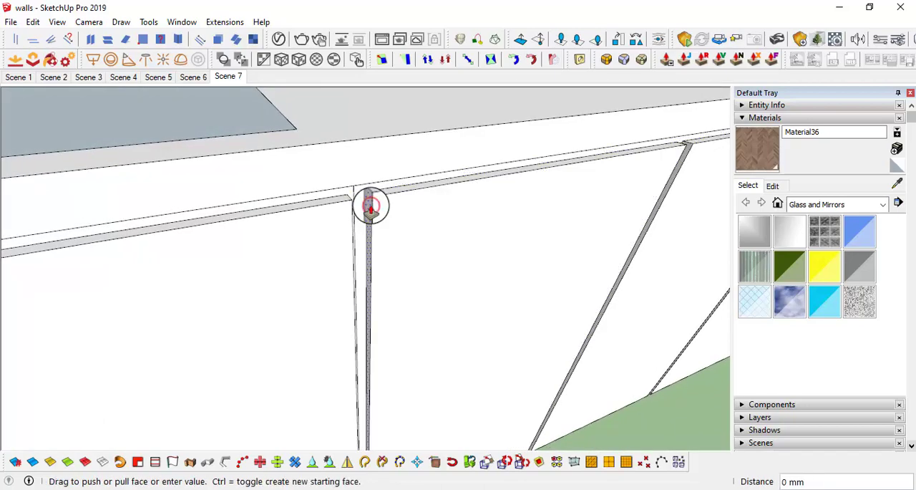
left_click(371, 207)
Step: Erase the leftover division line beside the free-end door and leave the cabinet's editing mode
scroll(370, 206, "up", 3)
key("e")
left_click(344, 182)
scroll(397, 197, "down", 5)
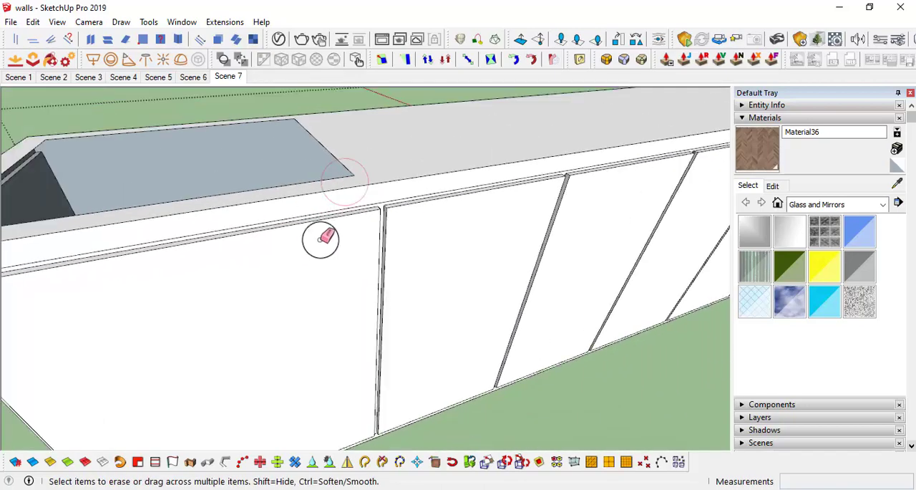
scroll(322, 238, "down", 4)
middle_click_drag(344, 233, 390, 250)
left_click(514, 322)
Step: Place a horizontal guide on the wall behind the long counter, 2' above the countertop
middle_click_drag(323, 255, 382, 292)
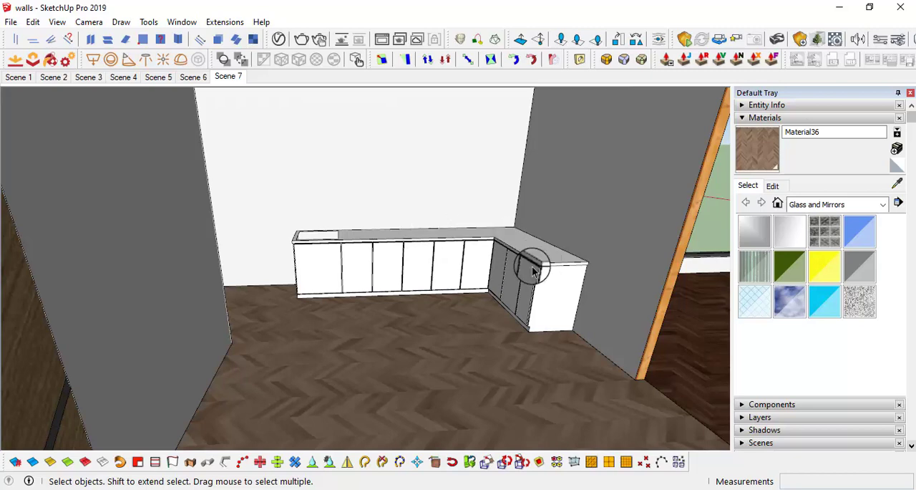
middle_click_drag(480, 248, 493, 272)
middle_click_drag(472, 300, 287, 199)
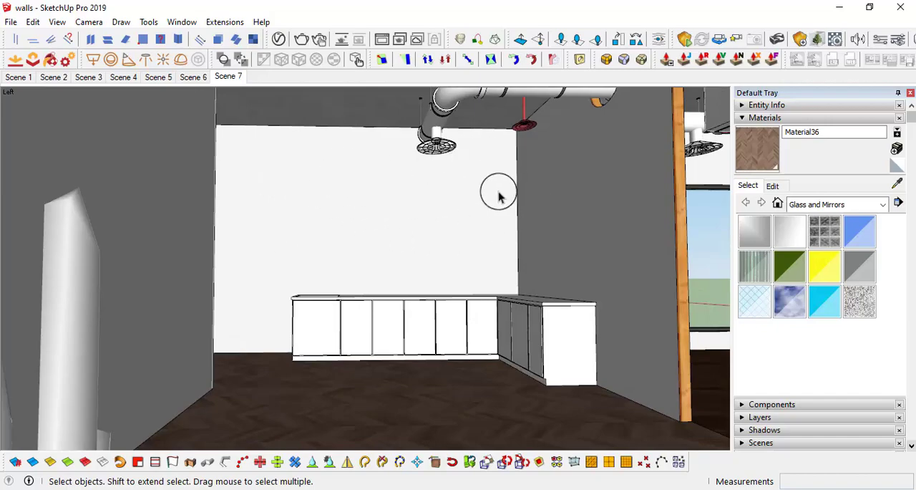
middle_click_drag(498, 196, 458, 280)
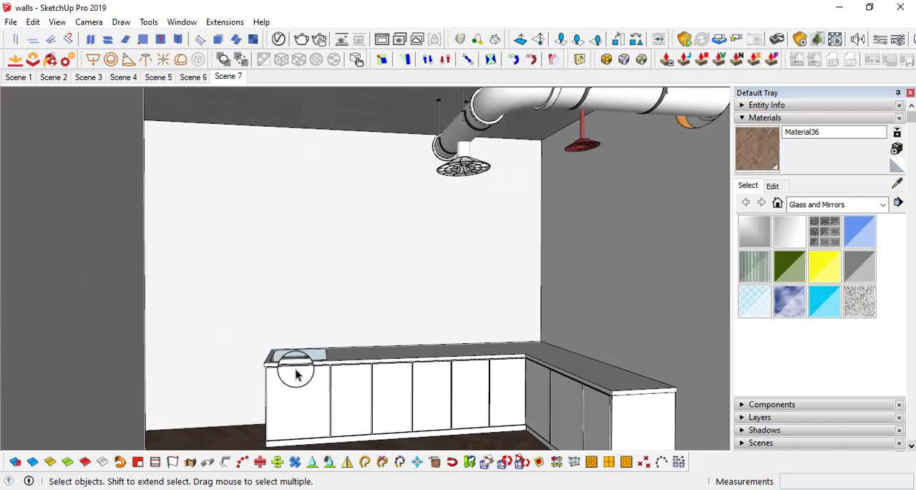
middle_click_drag(410, 226, 372, 309)
middle_click_drag(415, 288, 411, 323)
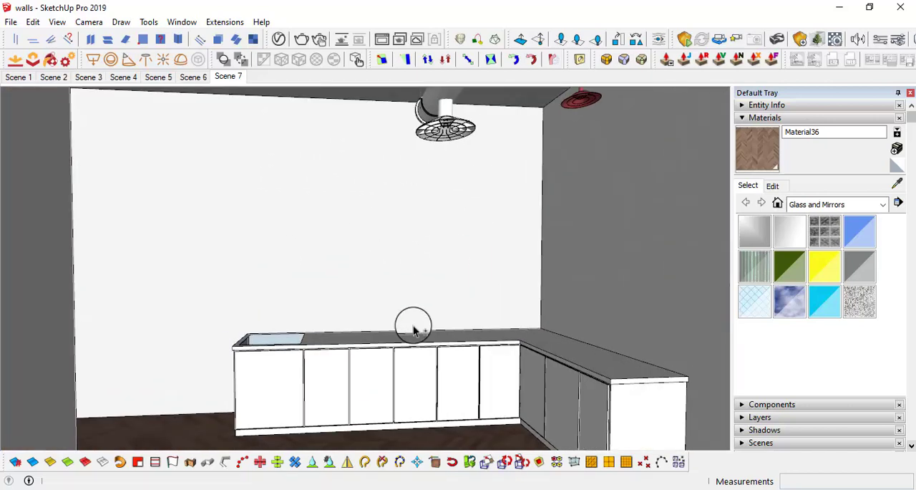
key("t")
left_click(399, 330)
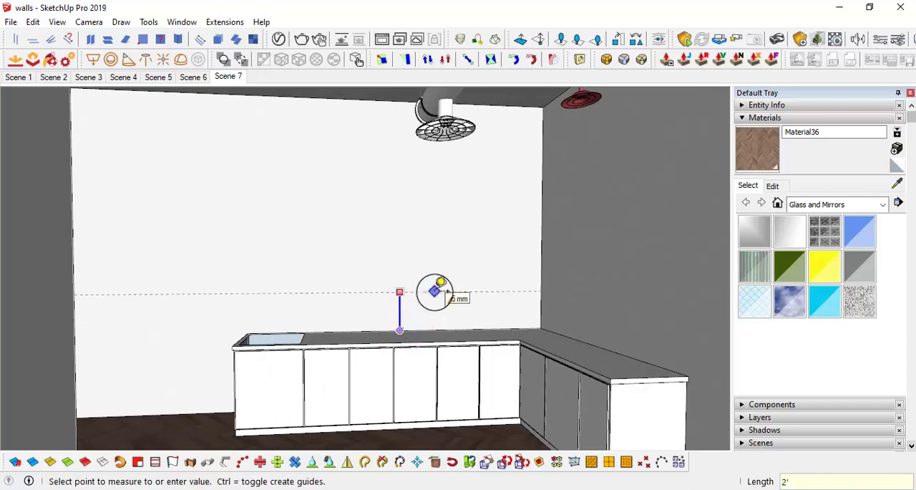
Step: Place a matching guide on the wall behind the short counter, 2' above the countertop
middle_click_drag(443, 297, 523, 303)
scroll(524, 303, "up", 2)
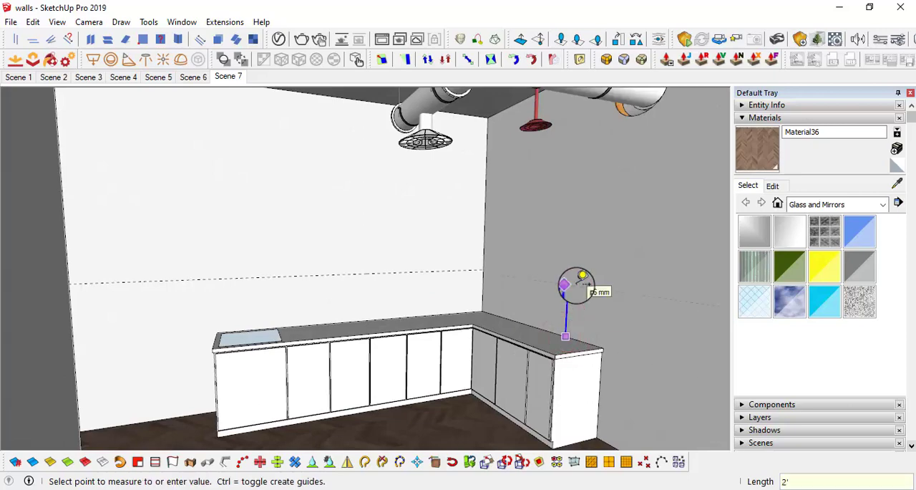
middle_click_drag(582, 276, 491, 311)
middle_click_drag(546, 317, 425, 333)
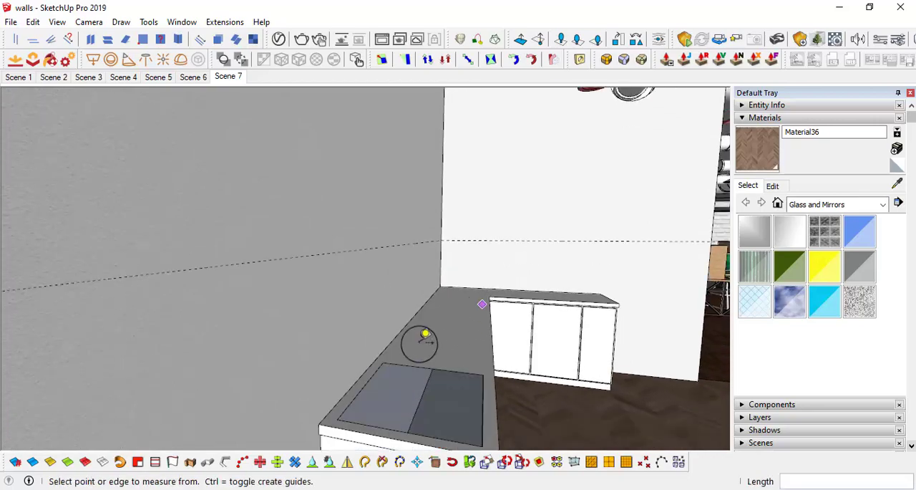
middle_click_drag(515, 272, 297, 347)
middle_click_drag(496, 312, 380, 262)
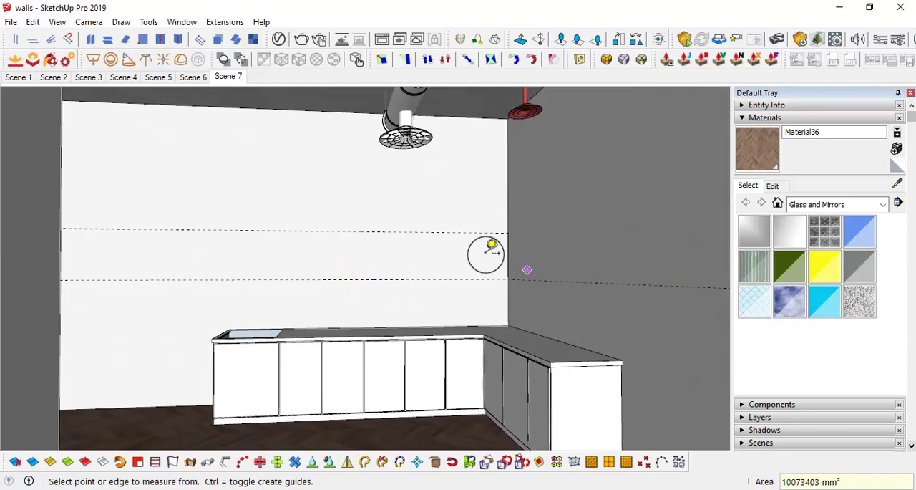
middle_click_drag(486, 254, 449, 291)
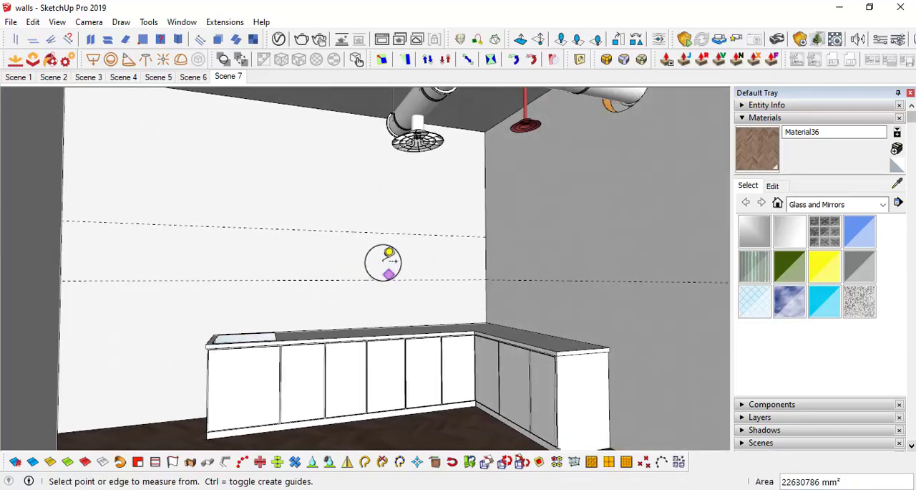
middle_click_drag(383, 262, 391, 242)
scroll(483, 248, "up", 5)
middle_click_drag(527, 280, 430, 265)
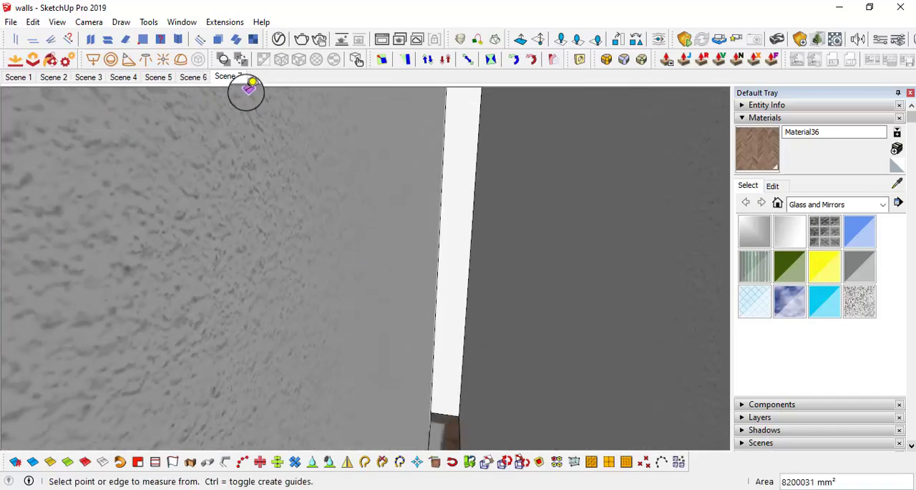
key("space")
left_click(229, 76)
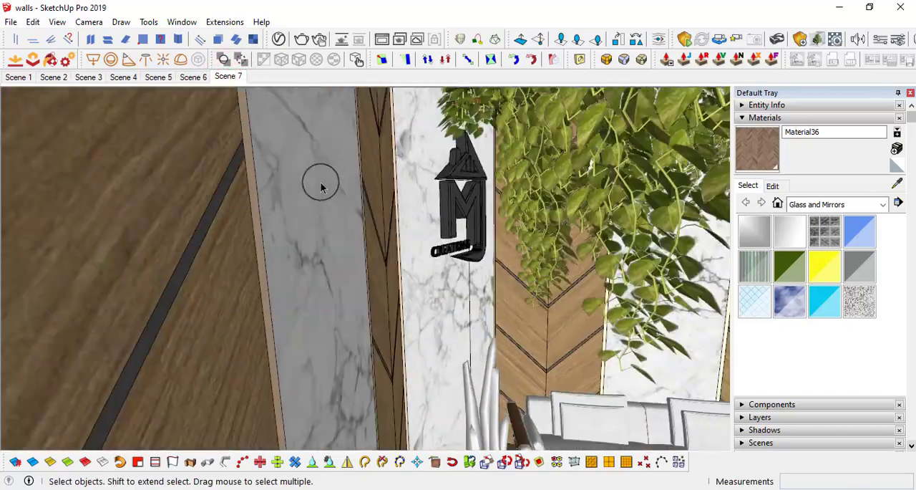
Step: Add a new scene from a view framing the whole L-shaped counter, and save the model
key("l")
left_click_drag(313, 237, 483, 176)
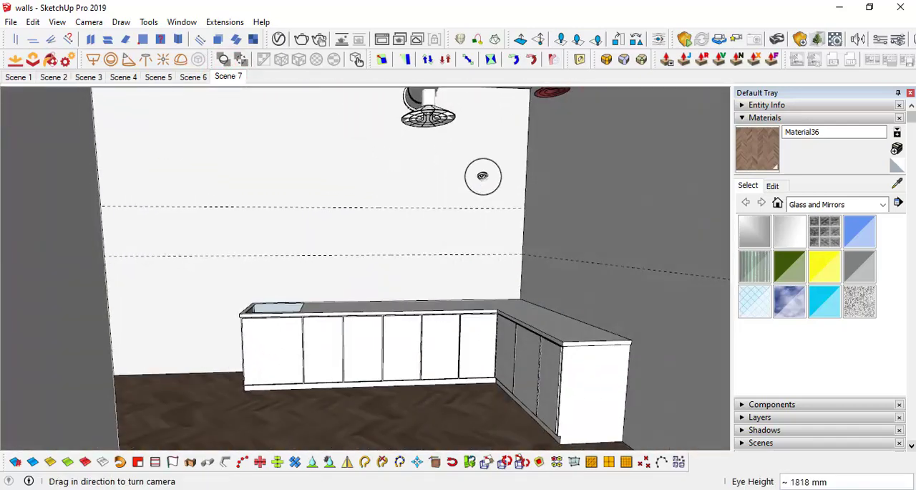
middle_click_drag(483, 176, 466, 188)
scroll(520, 198, "down", 3)
scroll(465, 202, "up", 2)
right_click(229, 82)
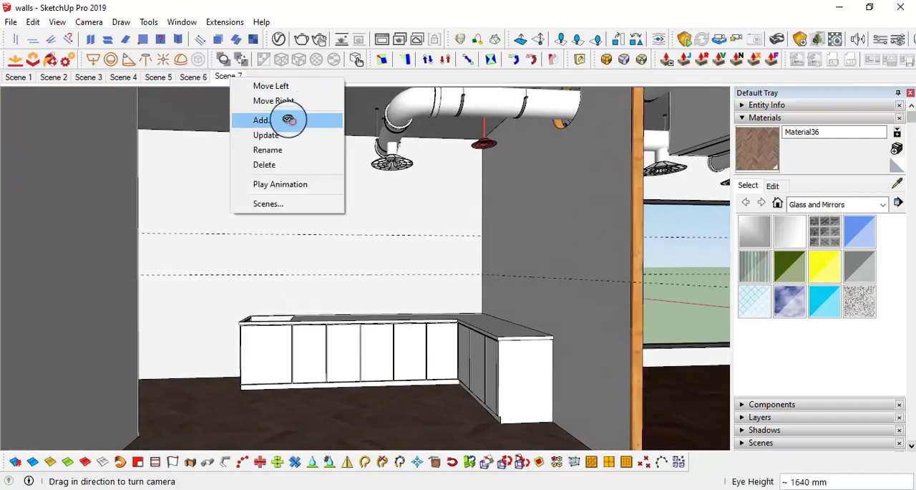
left_click(291, 118)
left_click(11, 22)
left_click(36, 86)
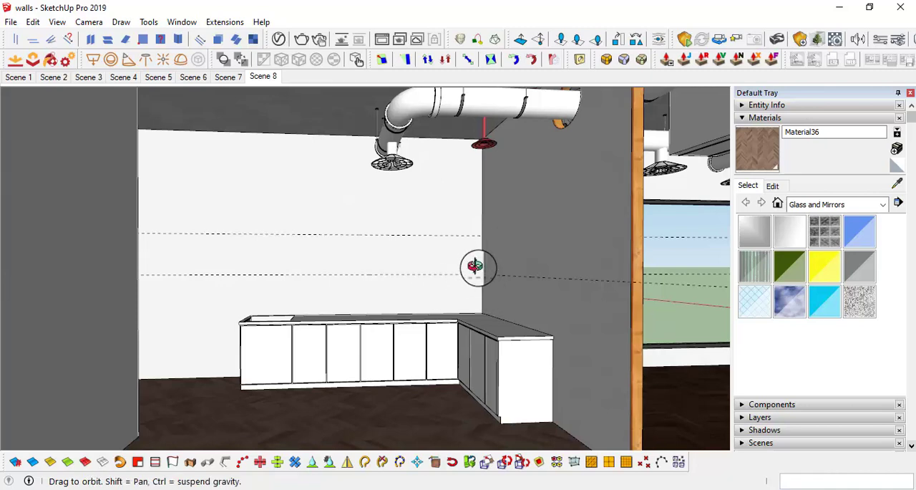
Step: Erase the upper guide on the wall behind the long counter
left_click_drag(477, 266, 499, 238)
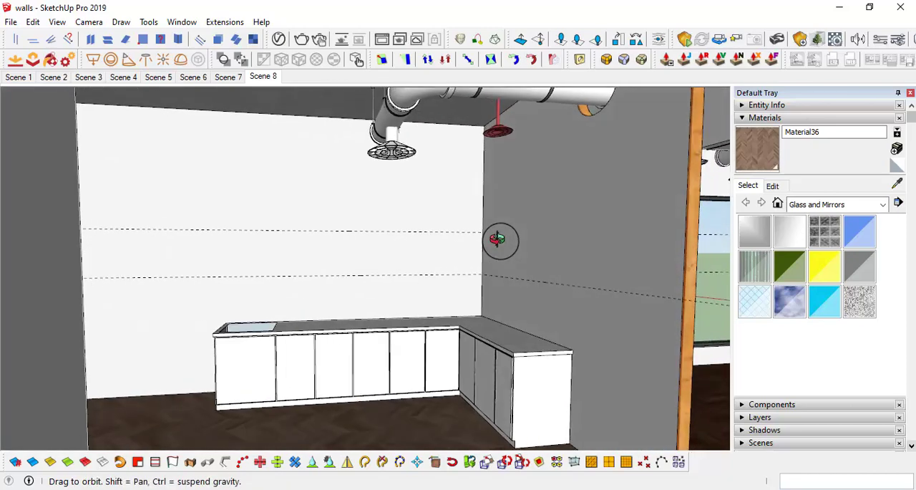
middle_click_drag(313, 237, 327, 268)
middle_click_drag(399, 212, 339, 237)
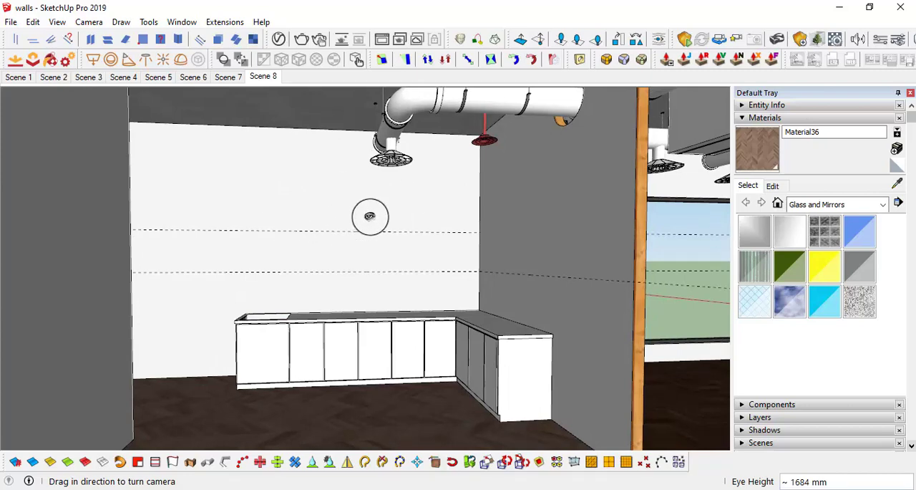
middle_click_drag(271, 202, 361, 170)
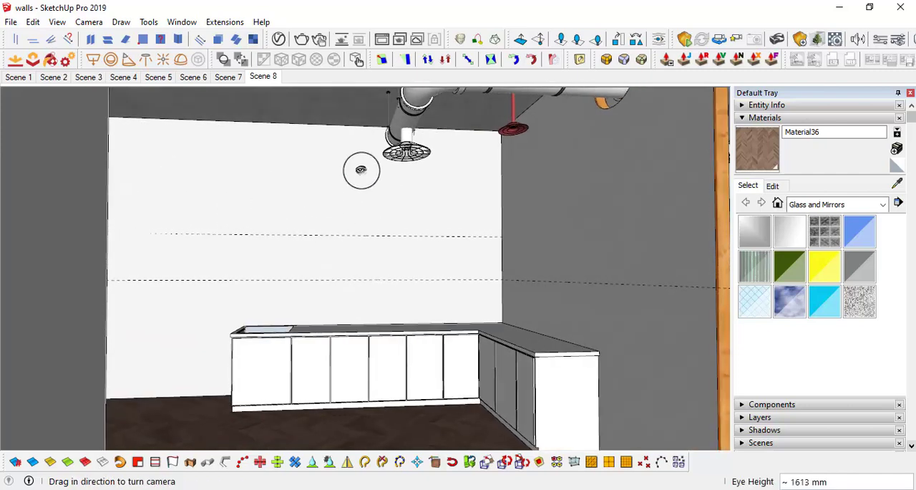
middle_click_drag(415, 201, 417, 228)
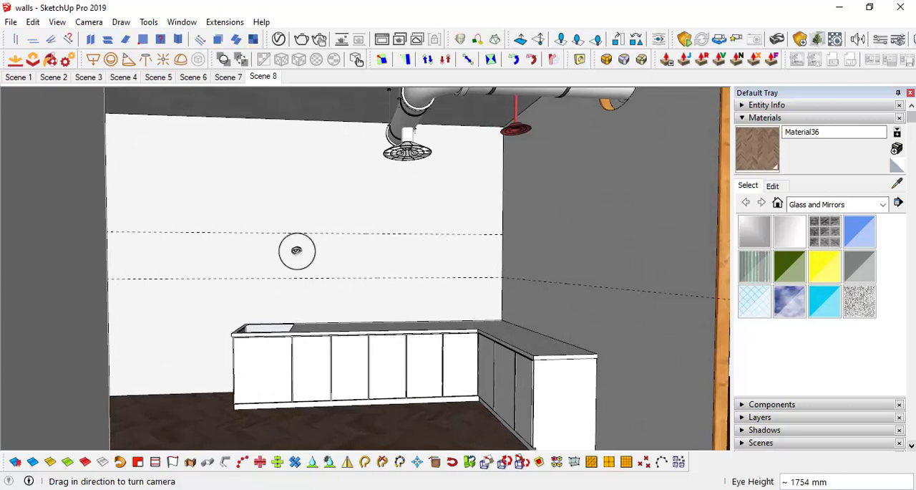
scroll(351, 254, "up", 2)
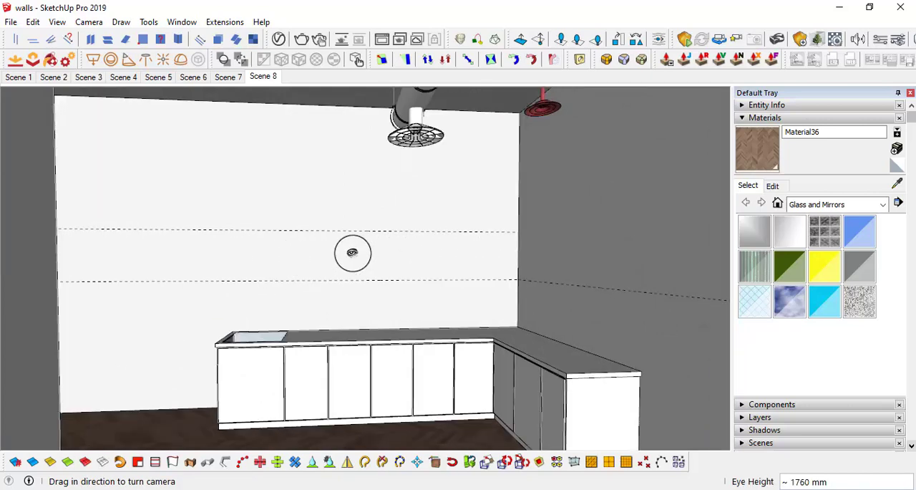
key("e")
left_click(350, 231)
Step: Place horizontal guides 4' above the existing lower guides on both adjoining walls
key("t")
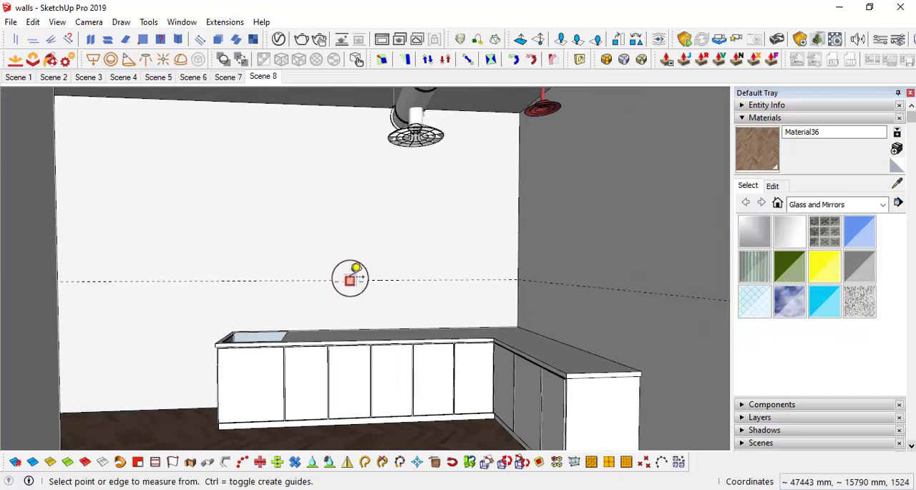
left_click(350, 281)
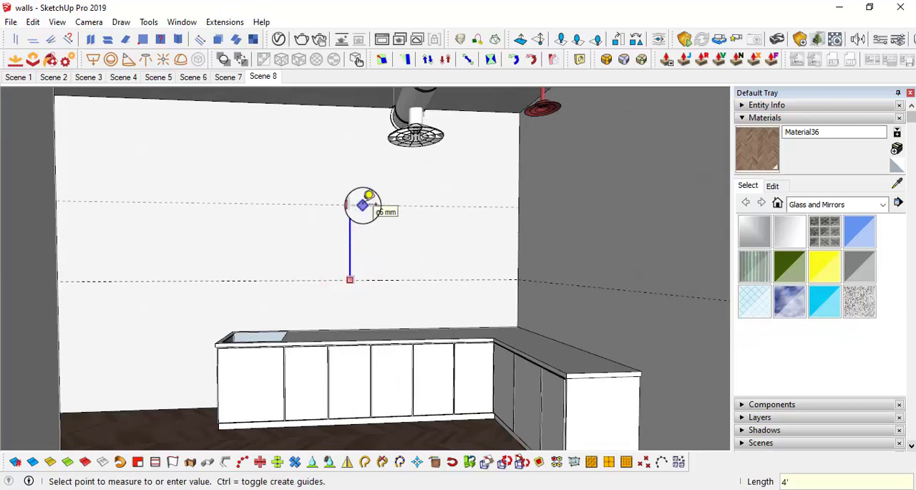
left_click(574, 284)
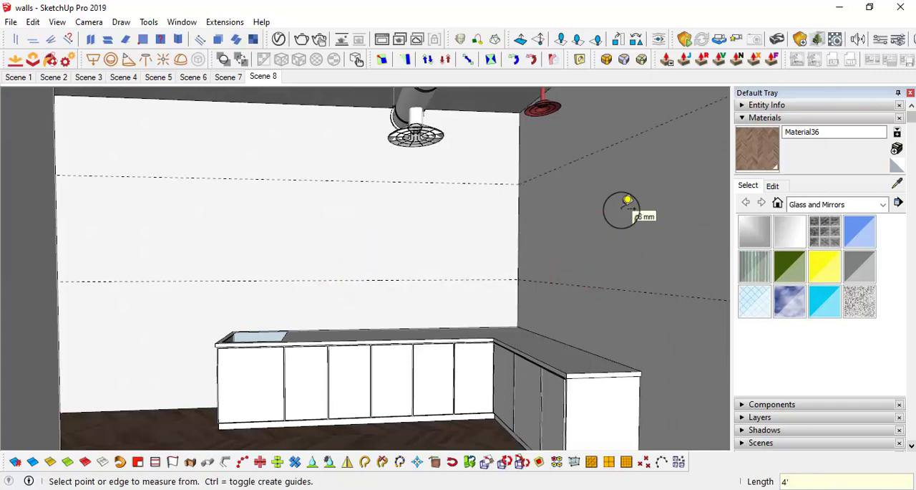
Step: Draw a rectangle about 1499 mm wide between the two guides on the wall behind the long counter
middle_click_drag(402, 245, 354, 235)
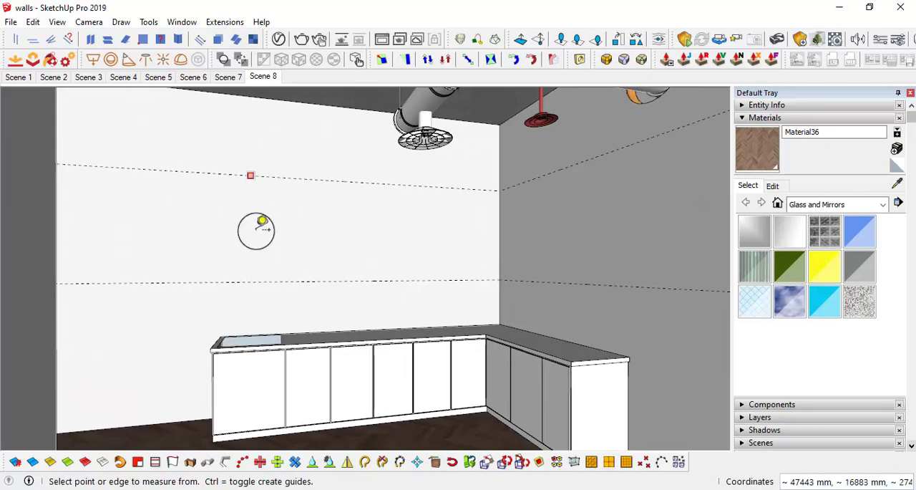
middle_click_drag(419, 249, 206, 290)
key("l")
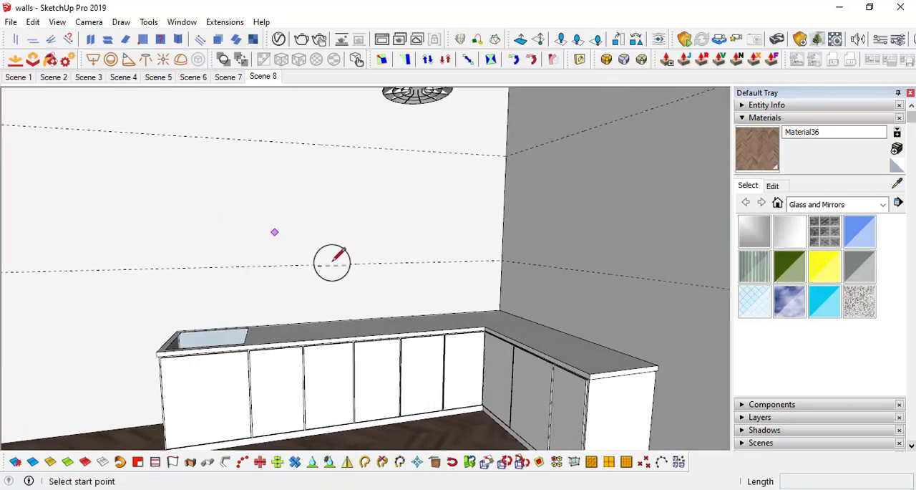
left_click(212, 266)
key("r")
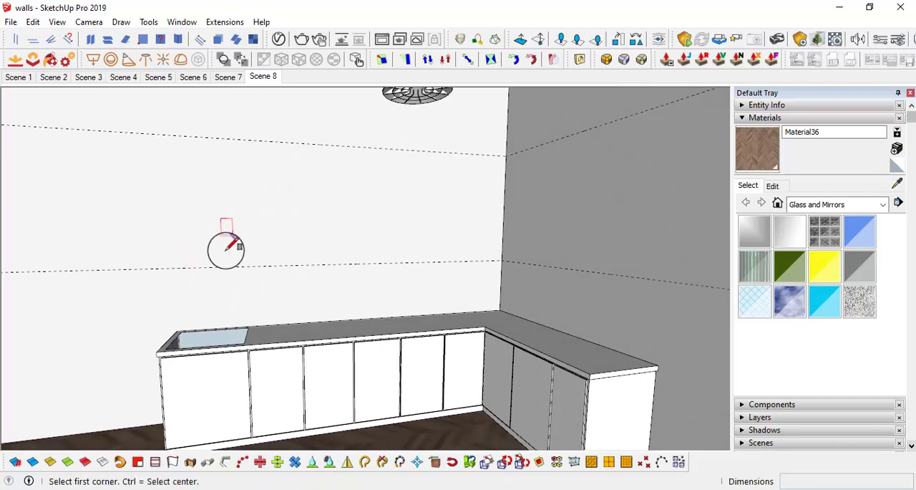
left_click(221, 265)
left_click(371, 147)
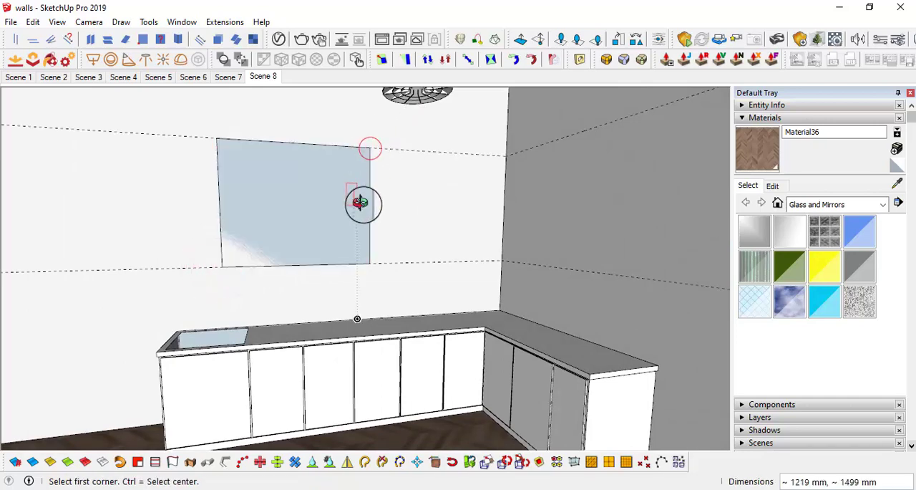
Step: Stretch the wall rectangle to the room corner by moving its corner-side vertical edge
middle_click_drag(357, 205, 371, 212)
key("space")
left_click(370, 205)
key("m")
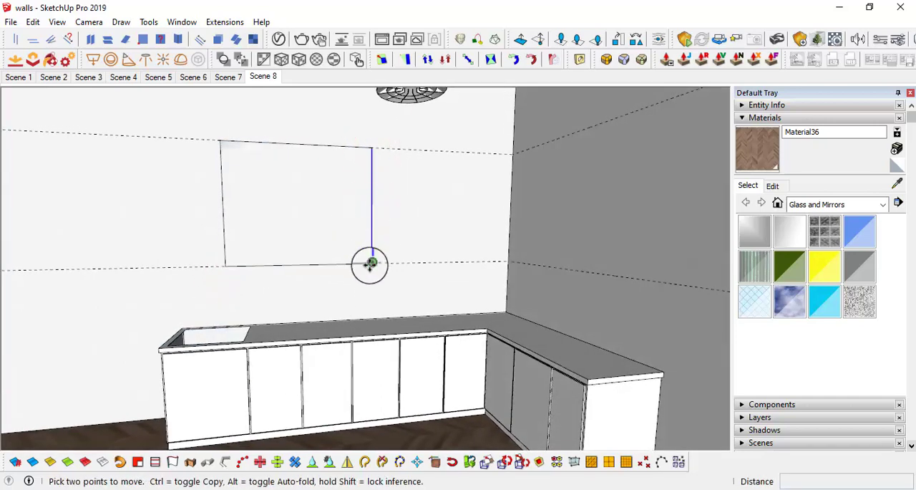
left_click(370, 264)
key("space")
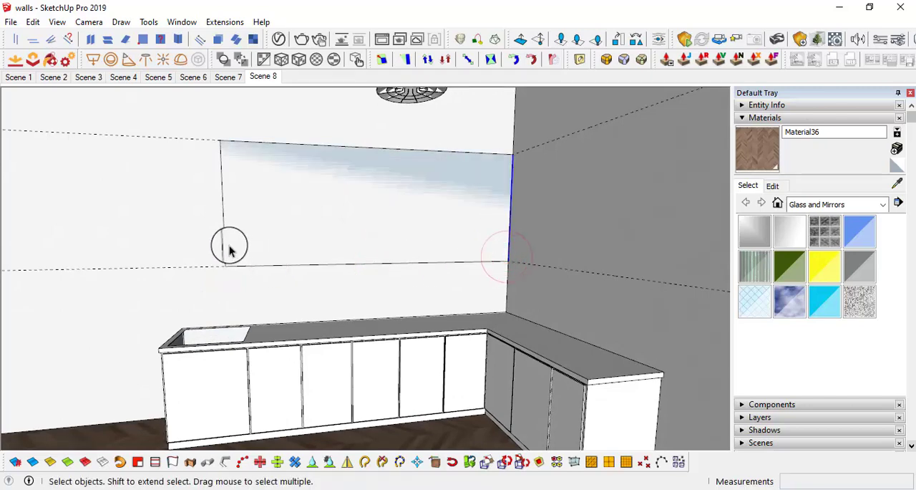
Step: Move the rectangle's free-end vertical edge into line with the sink end of the long countertop
key("m")
left_click(225, 265)
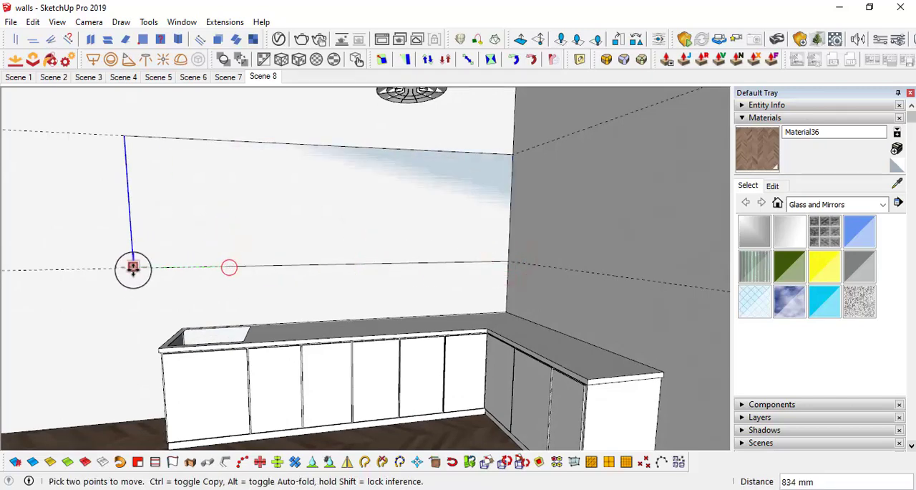
middle_click_drag(134, 361, 175, 300)
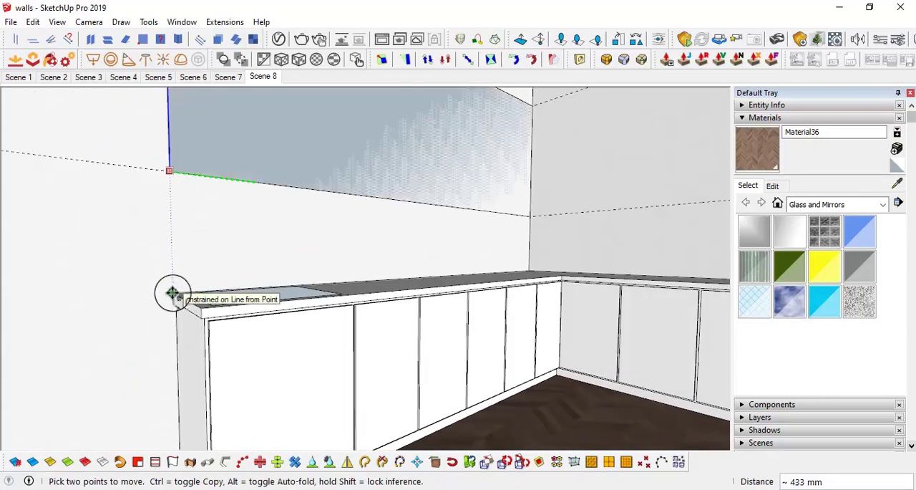
left_click(173, 293)
Step: Extrude the wall rectangle 1' outward to form the upper cabinet above the long counter
scroll(333, 201, "down", 5)
middle_click_drag(423, 202, 287, 226)
middle_click_drag(519, 196, 470, 226)
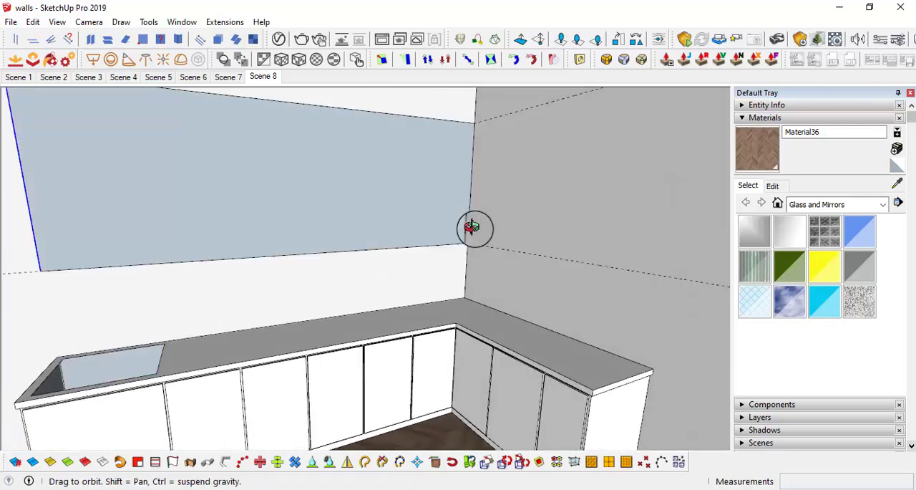
key("p")
left_click(423, 201)
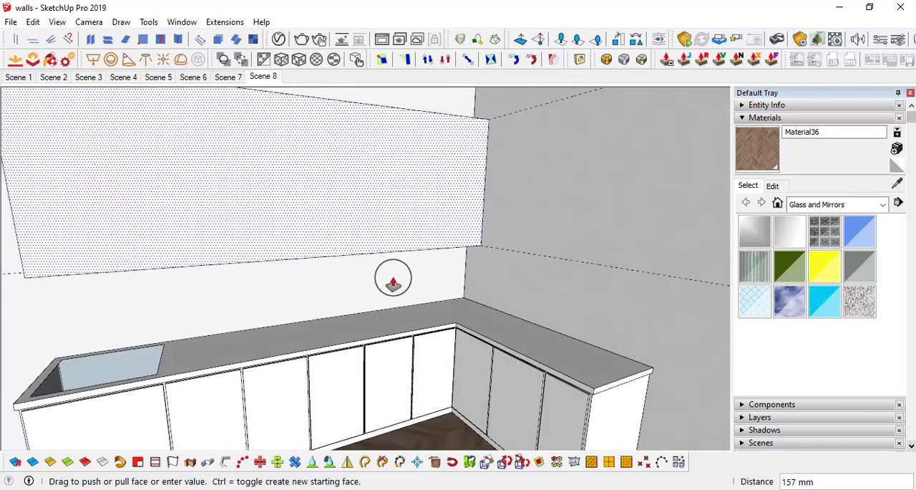
middle_click_drag(393, 282, 405, 319)
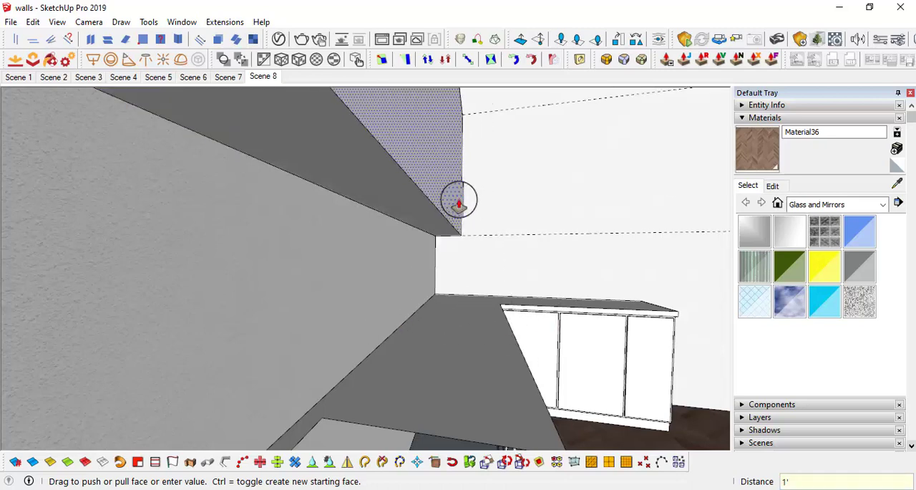
key("Return")
Step: Copy the corner-side vertical edge of the upper cabinet's front face 1' inward along the face
middle_click_drag(460, 201, 355, 235)
key("space")
scroll(369, 194, "up", 3)
key("m")
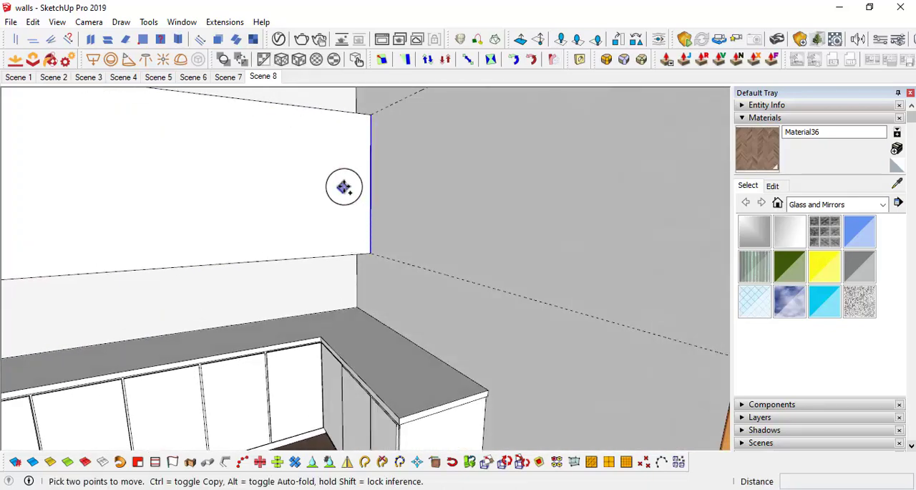
left_click(343, 186)
key("ctrl")
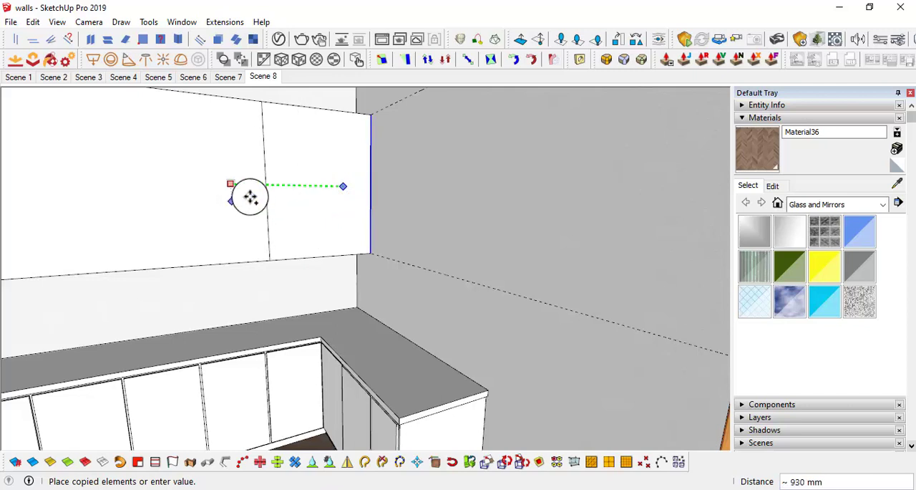
type("1'")
key("Return")
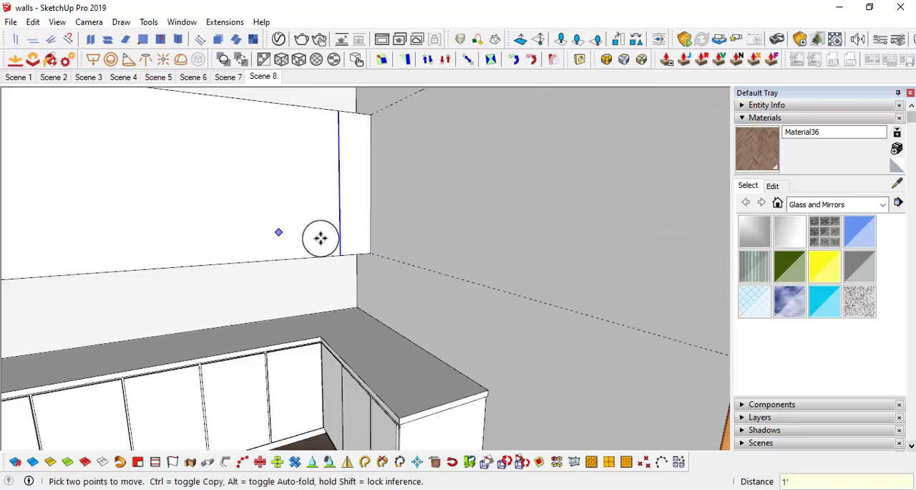
Step: Extrude the 1' strip at the corner along the adjoining wall until flush with the short countertop's end
key("p")
left_click(355, 226)
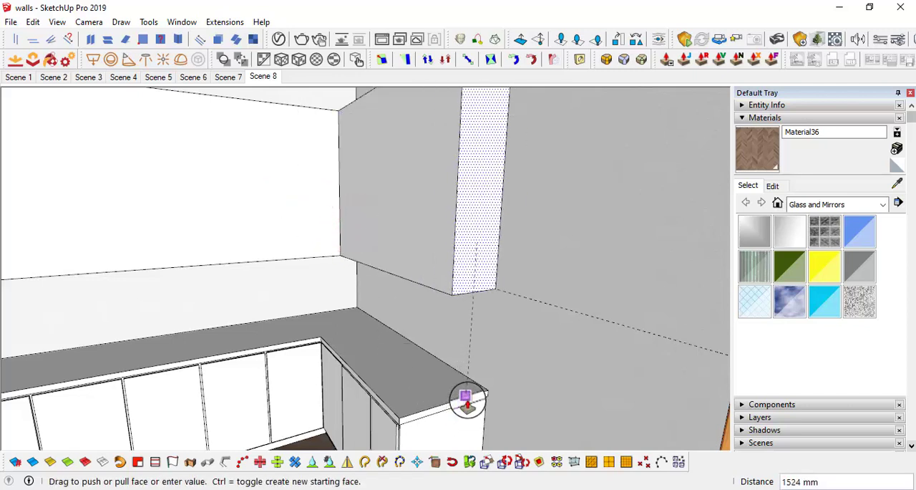
left_click(468, 399)
Step: Erase the upper and lower guides extending past the upper cabinet on the long wall
mouse_move(467, 399)
middle_mouse_down()
mouse_move(527, 322)
mouse_move(580, 136)
mouse_move(574, 170)
mouse_move(114, 256)
mouse_move(223, 123)
middle_mouse_up()
key("e")
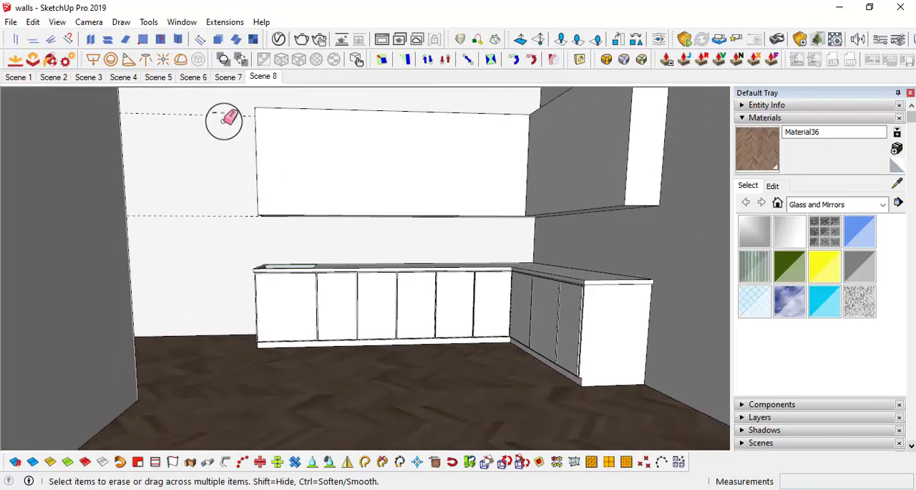
left_click(223, 118)
left_click_drag(223, 176, 223, 222)
Step: Select the whole L-shaped upper cabinet with all its connected faces and edges and make it a group
mouse_move(358, 217)
middle_mouse_down()
mouse_move(271, 221)
mouse_move(315, 258)
mouse_move(410, 268)
middle_mouse_up()
mouse_move(374, 184)
middle_mouse_down()
mouse_move(387, 177)
mouse_move(474, 225)
mouse_move(398, 227)
middle_mouse_up()
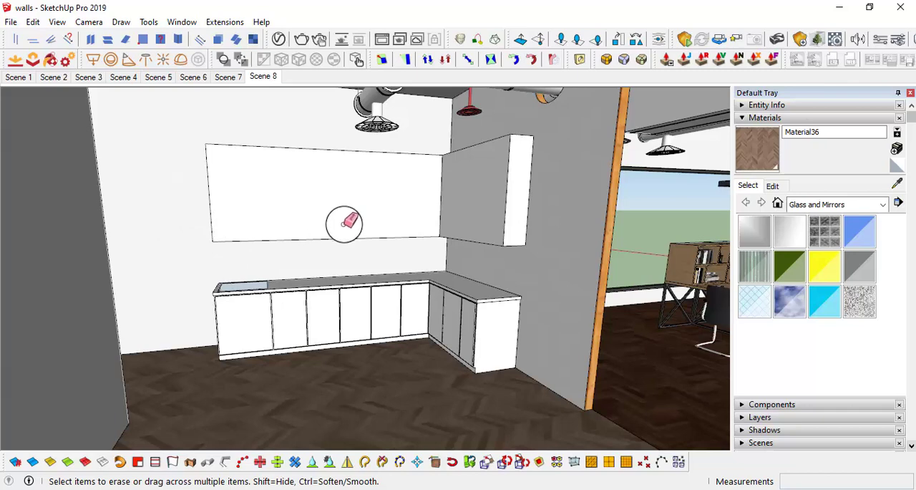
middle_click_drag(357, 197, 367, 179)
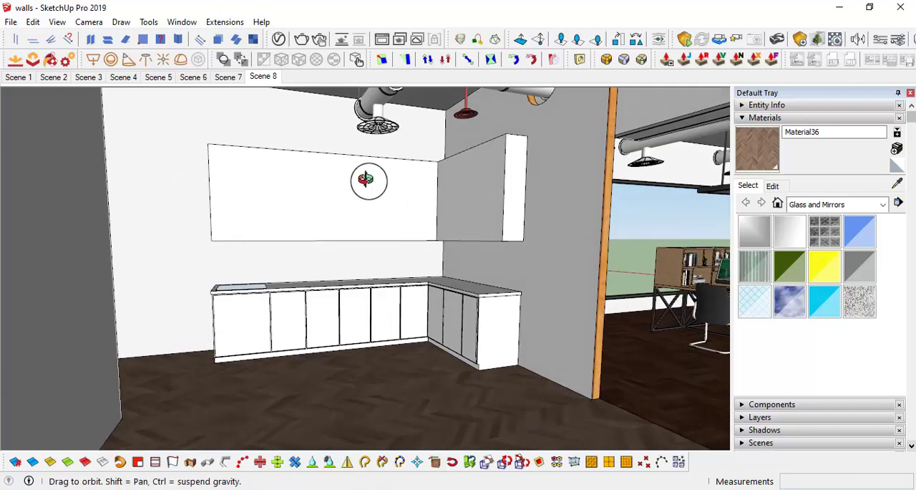
mouse_move(446, 211)
middle_mouse_down()
mouse_move(432, 204)
mouse_move(464, 224)
mouse_move(429, 208)
mouse_move(475, 212)
mouse_move(466, 207)
middle_mouse_up()
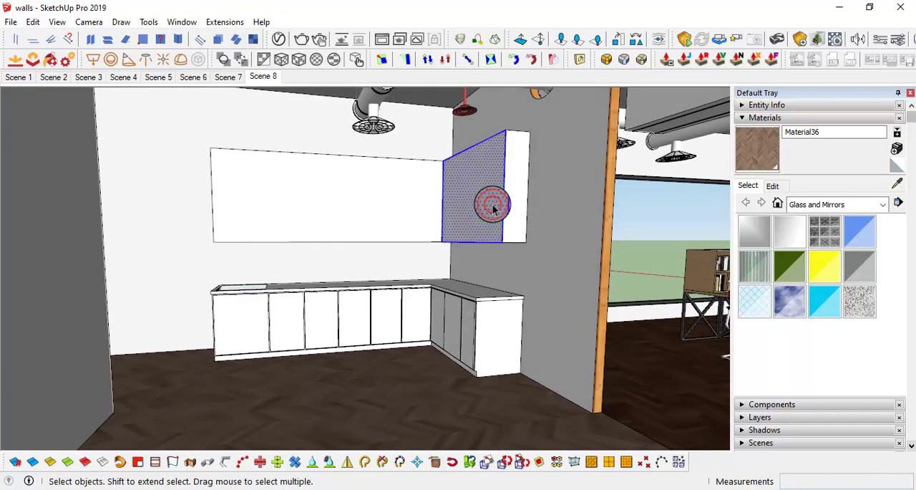
triple_click(492, 209)
right_click(492, 205)
left_click(555, 297)
middle_click_drag(451, 283, 434, 229)
scroll(377, 213, "up", 1)
middle_click_drag(377, 214, 455, 124)
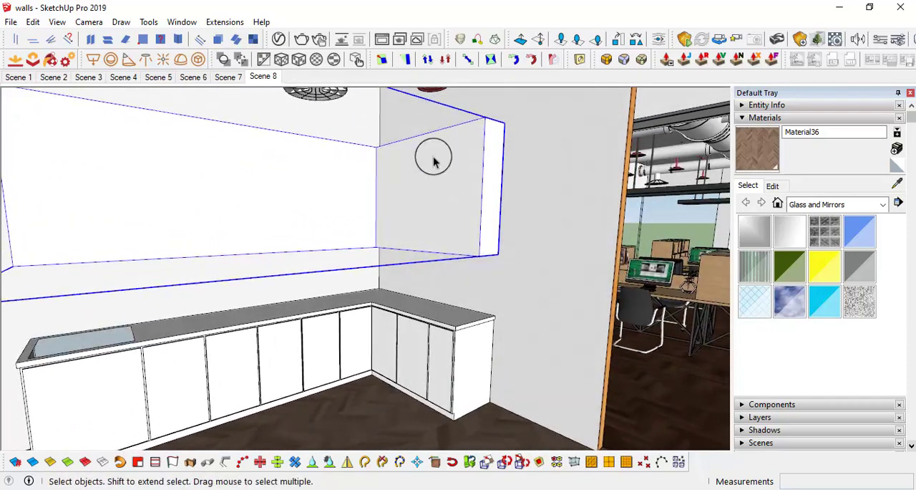
Step: Examine the grouped L-shaped upper cabinet against the counter and adjoining walls from several angles
middle_click_drag(401, 236, 417, 329)
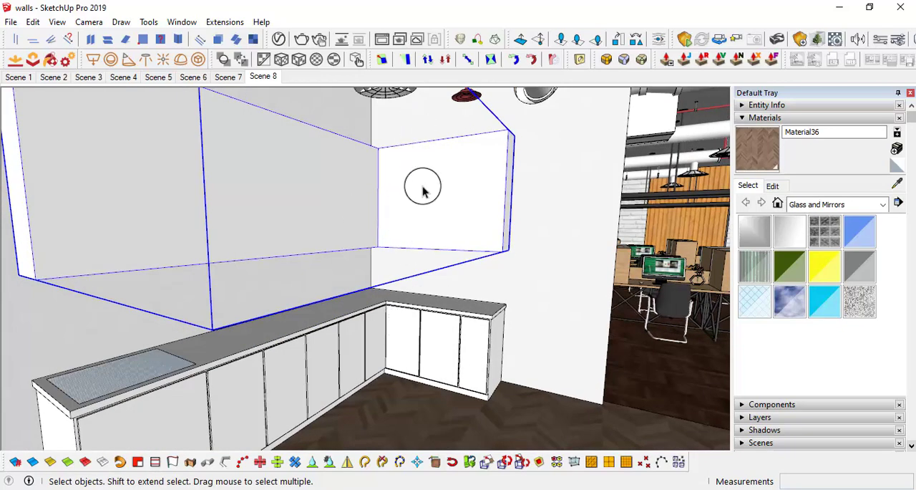
middle_click_drag(462, 194, 429, 185)
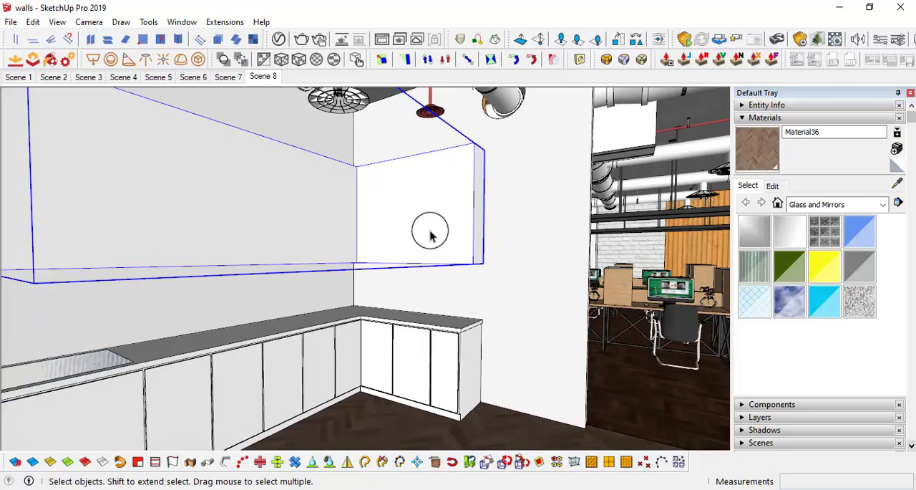
middle_click_drag(429, 236, 360, 155)
scroll(400, 165, "down", 3)
scroll(396, 219, "up", 3)
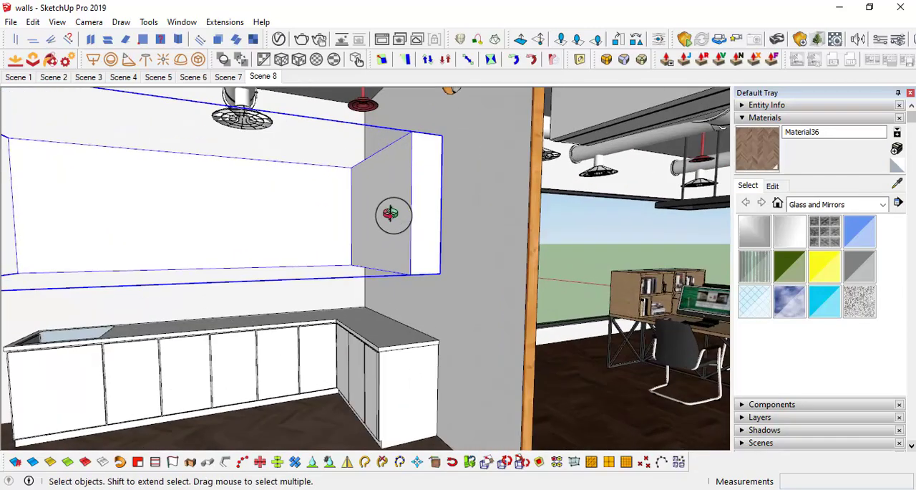
middle_click_drag(393, 215, 482, 208)
scroll(433, 224, "down", 1)
middle_click_drag(398, 229, 228, 223, "shift")
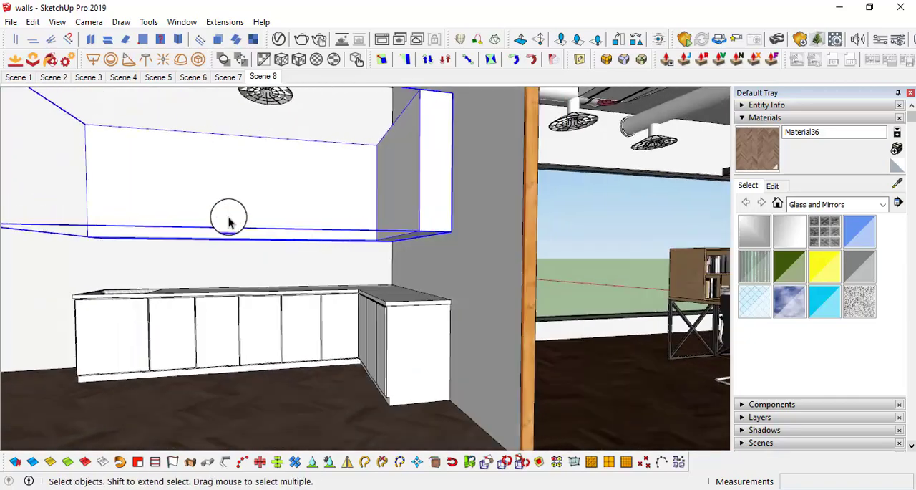
middle_click_drag(386, 203, 263, 211)
scroll(317, 213, "down", 2)
middle_click_drag(348, 215, 364, 247, "shift")
scroll(366, 207, "up", 1)
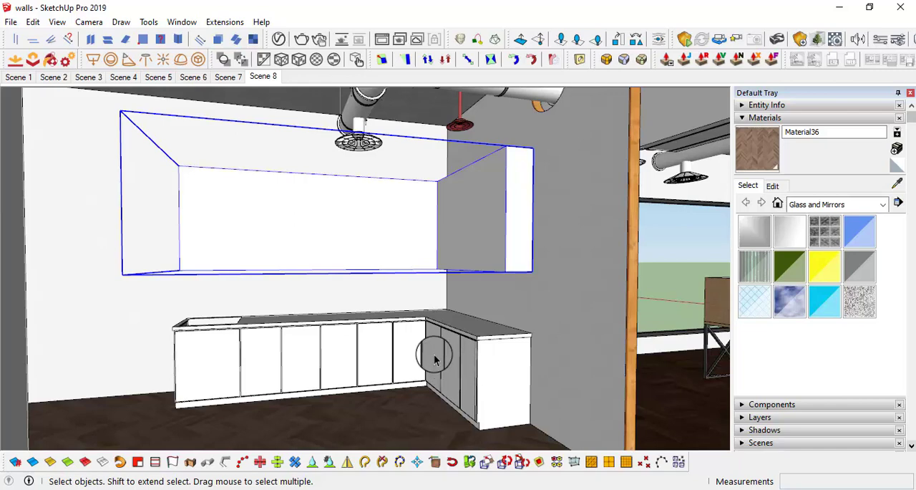
mouse_move(434, 360)
middle_mouse_down()
mouse_move(423, 340)
mouse_move(432, 352)
middle_mouse_up()
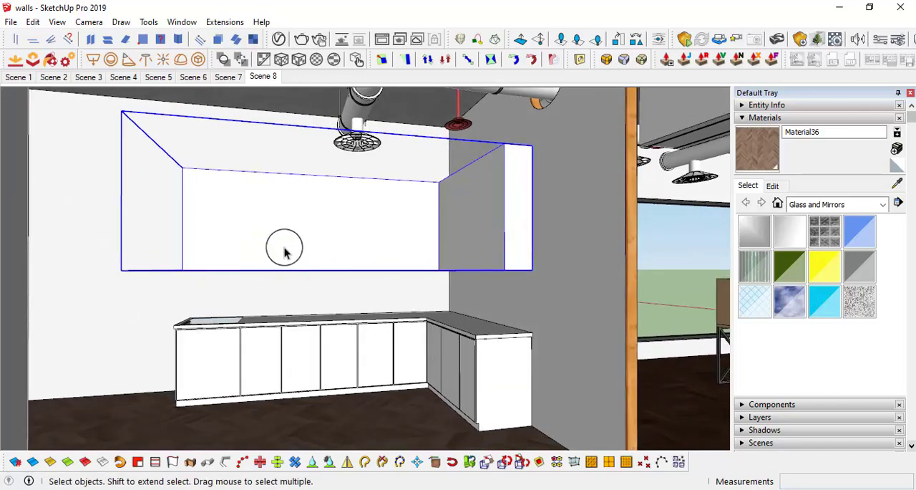
Step: Open the upper cabinet group and copy the inner corner's vertical edge 1.5' along the short wing's front face
middle_click_drag(410, 231, 531, 239)
scroll(497, 209, "up", 1)
double_click(497, 208)
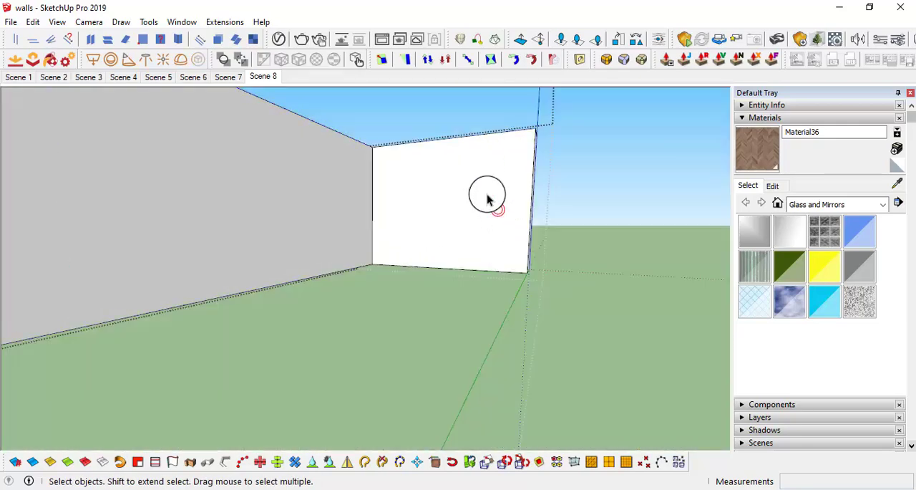
middle_click_drag(487, 194, 364, 203)
left_click(321, 186)
key("m")
key("ctrl")
left_click(316, 158)
type("1.")
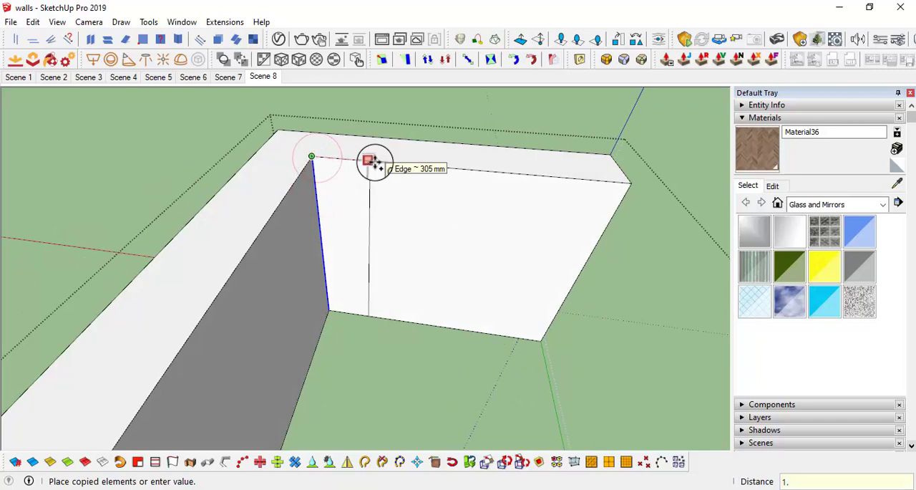
type("5'")
key("Return")
Step: Repeat the edge copy at the same 1.5' spacing until the short wing's front face has three division lines
left_click(314, 157)
left_click(398, 163)
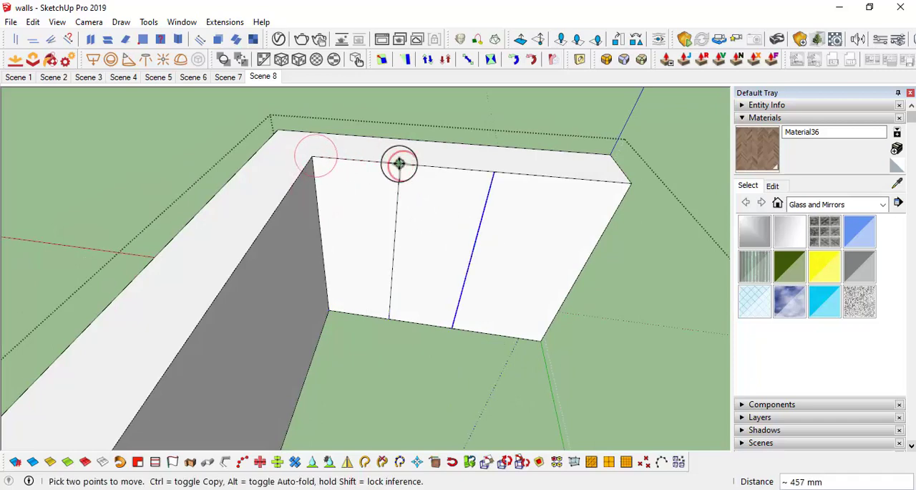
left_click(399, 163)
Step: Push the short wing's end face inward until it is flush with the third division line
middle_click_drag(501, 174, 487, 130)
mouse_move(494, 194)
middle_mouse_down()
mouse_move(564, 90)
mouse_move(515, 274)
middle_mouse_up()
key("l")
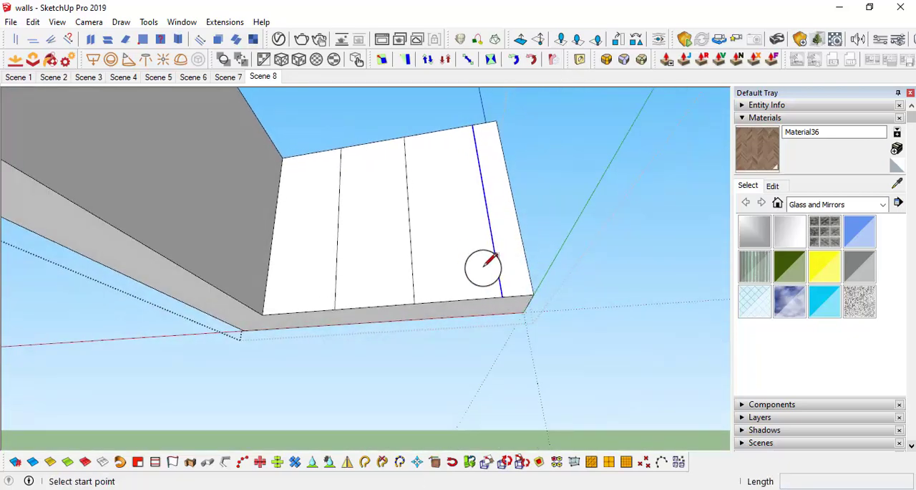
middle_click_drag(502, 246, 407, 256)
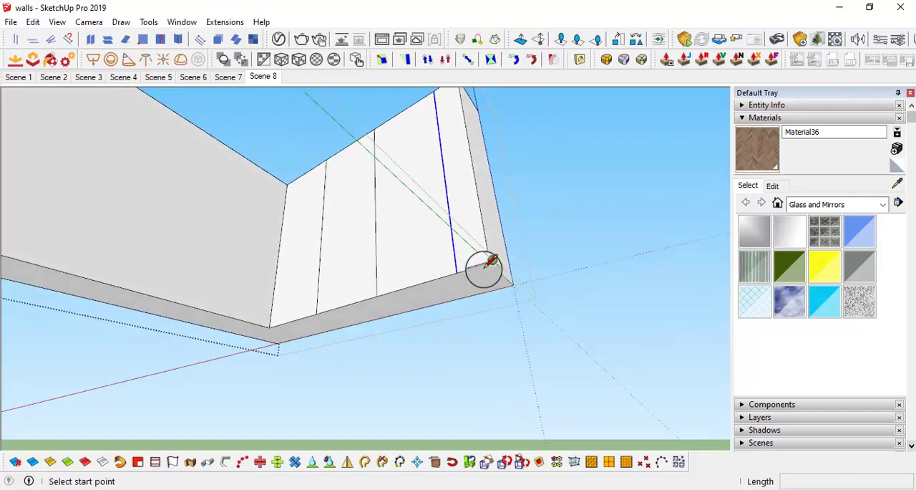
mouse_move(490, 263)
middle_mouse_down()
mouse_move(513, 387)
mouse_move(548, 293)
mouse_move(472, 234)
middle_mouse_up()
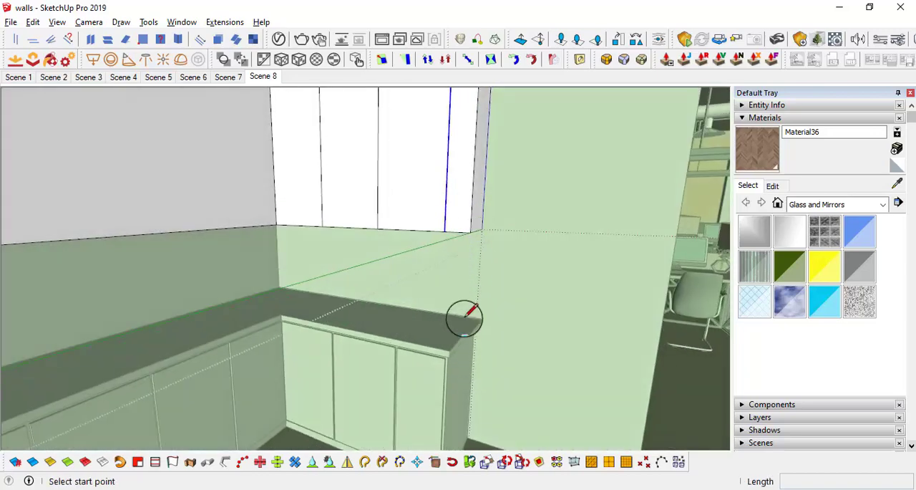
mouse_move(465, 317)
middle_mouse_down()
mouse_move(336, 290)
mouse_move(368, 334)
mouse_move(434, 282)
mouse_move(532, 277)
mouse_move(491, 185)
mouse_move(468, 180)
mouse_move(468, 162)
mouse_move(436, 151)
mouse_move(459, 188)
mouse_move(436, 184)
mouse_move(456, 268)
mouse_move(416, 281)
middle_mouse_up()
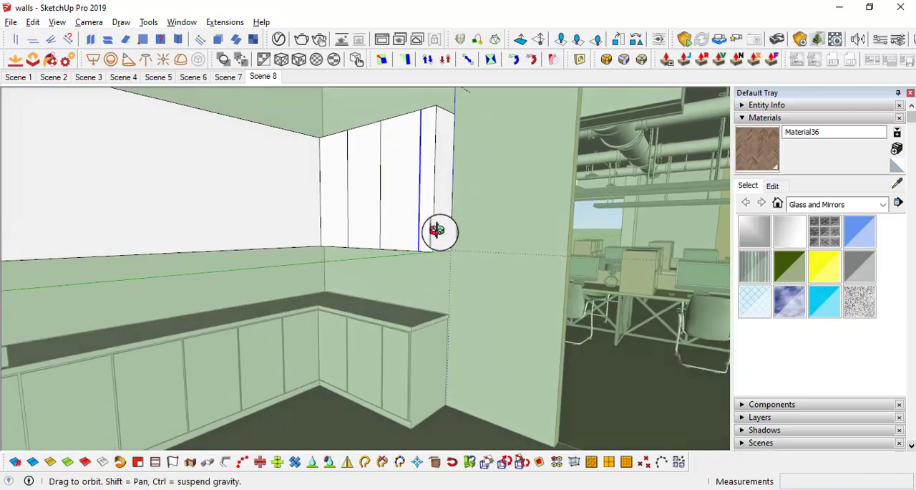
mouse_move(438, 230)
middle_mouse_down()
mouse_move(450, 274)
mouse_move(462, 221)
mouse_move(468, 272)
mouse_move(405, 262)
mouse_move(382, 306)
mouse_move(380, 285)
mouse_move(434, 289)
mouse_move(451, 233)
mouse_move(594, 222)
mouse_move(473, 250)
mouse_move(558, 227)
mouse_move(521, 180)
mouse_move(534, 239)
mouse_move(552, 193)
mouse_move(482, 242)
mouse_move(448, 195)
mouse_move(510, 222)
mouse_move(417, 221)
mouse_move(501, 240)
mouse_move(491, 250)
mouse_move(561, 217)
mouse_move(405, 232)
mouse_move(584, 196)
mouse_move(603, 207)
mouse_move(546, 225)
mouse_move(548, 249)
mouse_move(603, 252)
mouse_move(531, 296)
middle_mouse_up()
left_click(452, 224)
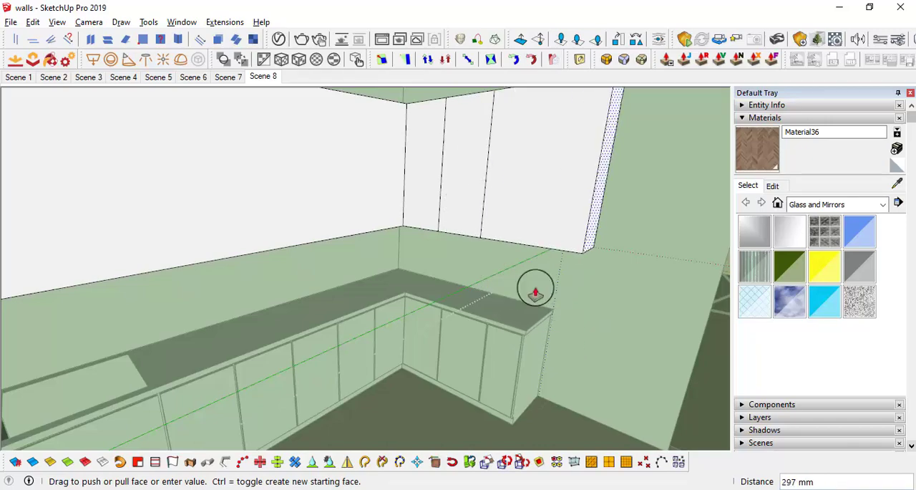
middle_click_drag(548, 306, 517, 202)
scroll(536, 219, "down", 2)
Step: Copy the inner corner's vertical edge along the long wing's front face
middle_click_drag(397, 231, 538, 222, "shift")
scroll(441, 227, "up", 3)
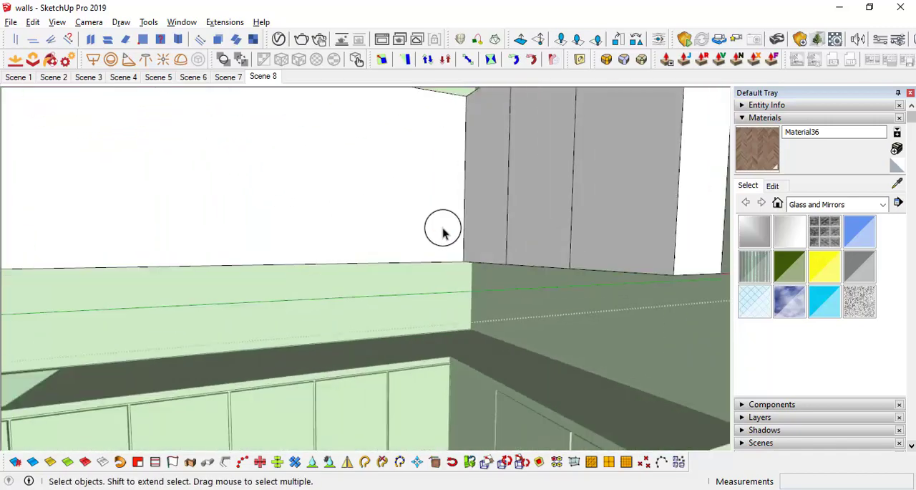
middle_click_drag(441, 227, 465, 237)
scroll(474, 231, "down", 3)
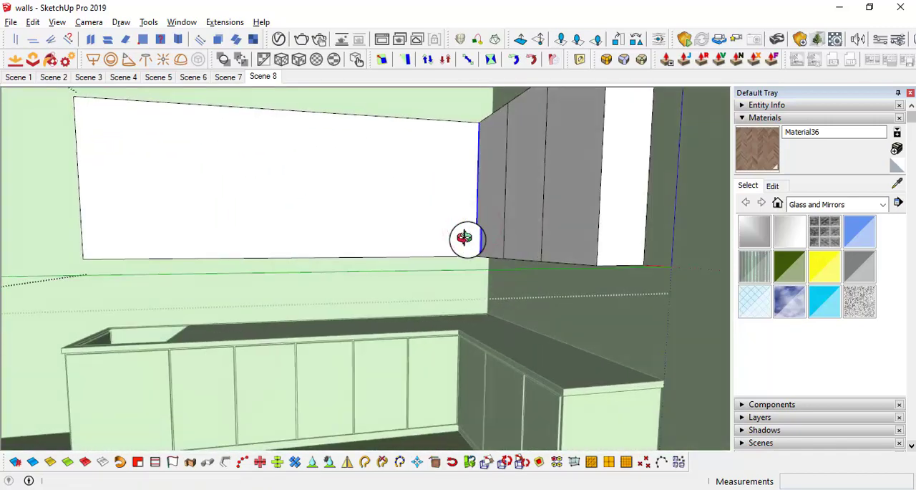
left_click(472, 215)
key("ctrl")
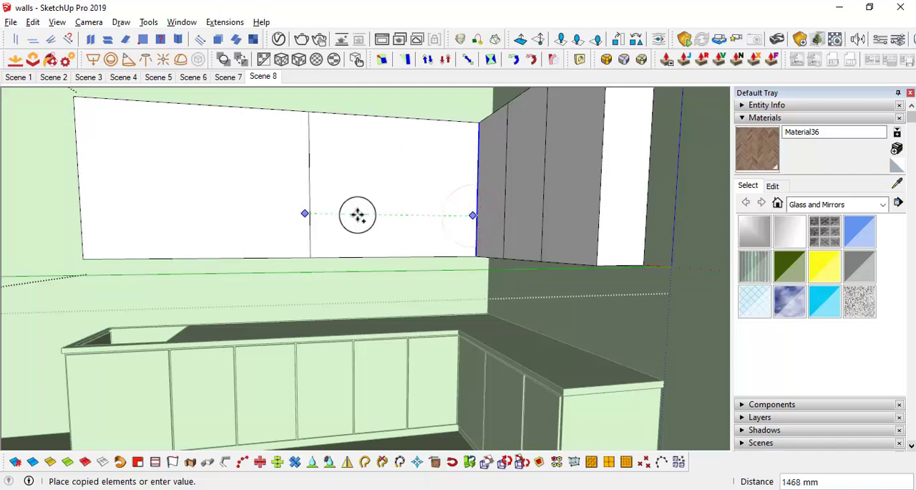
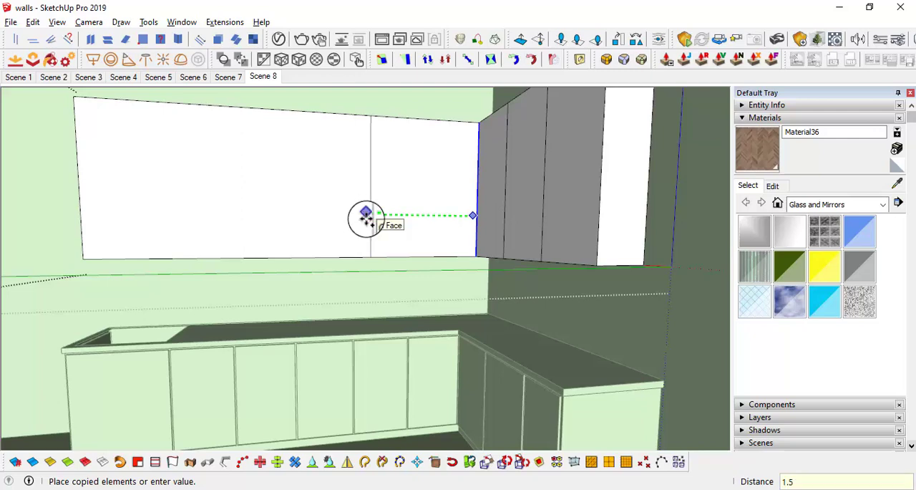
Step: Repeat the vertical edge copy at 1.5' spacing along the long wing's front face until the division lines reach its far end
left_click(443, 246)
scroll(435, 255, "up", 3)
scroll(436, 260, "down", 4)
scroll(403, 263, "up", 2)
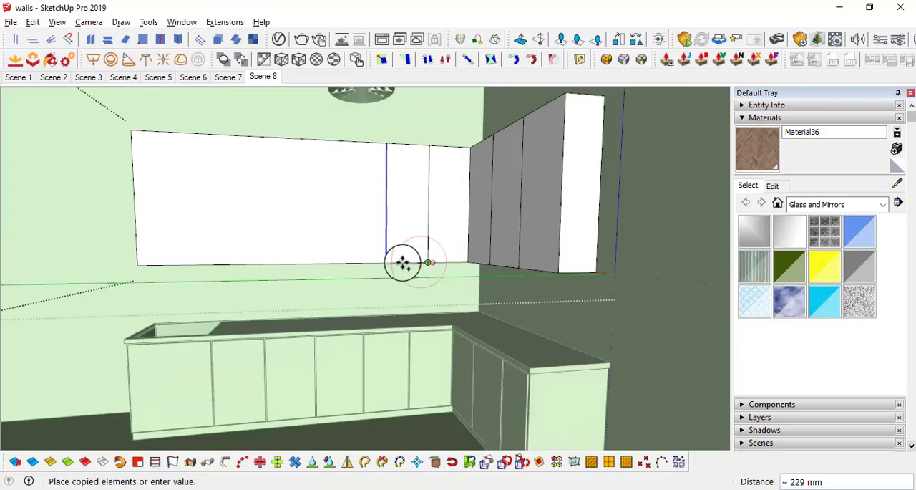
left_click(341, 263)
left_click(342, 263)
left_click(297, 263)
left_click(297, 263)
left_click(249, 263)
left_click(249, 263)
left_click(200, 264)
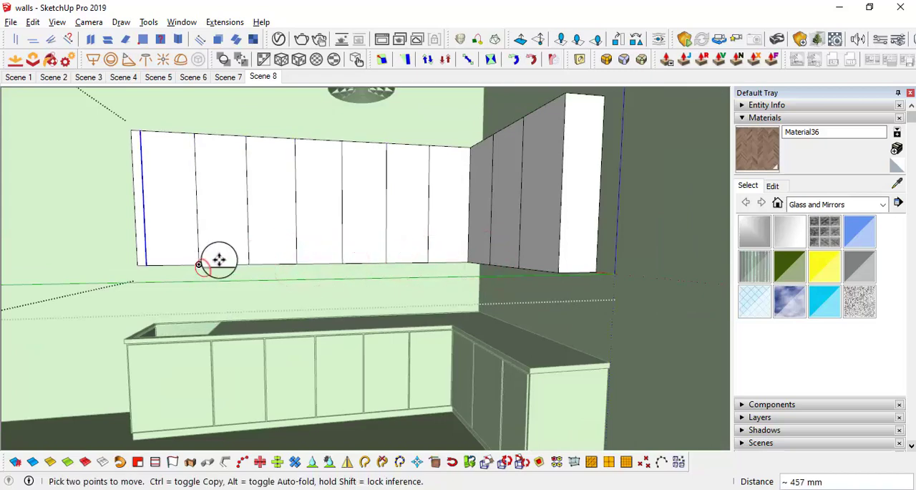
Step: Push the long wing's end face about 76 mm inward until it is flush with the last division line
scroll(207, 264, "down", 1)
scroll(137, 174, "up", 1)
mouse_move(154, 176)
middle_mouse_down()
mouse_move(270, 196)
mouse_move(264, 171)
mouse_move(240, 206)
mouse_move(257, 211)
middle_mouse_up()
key("p")
left_click(188, 225)
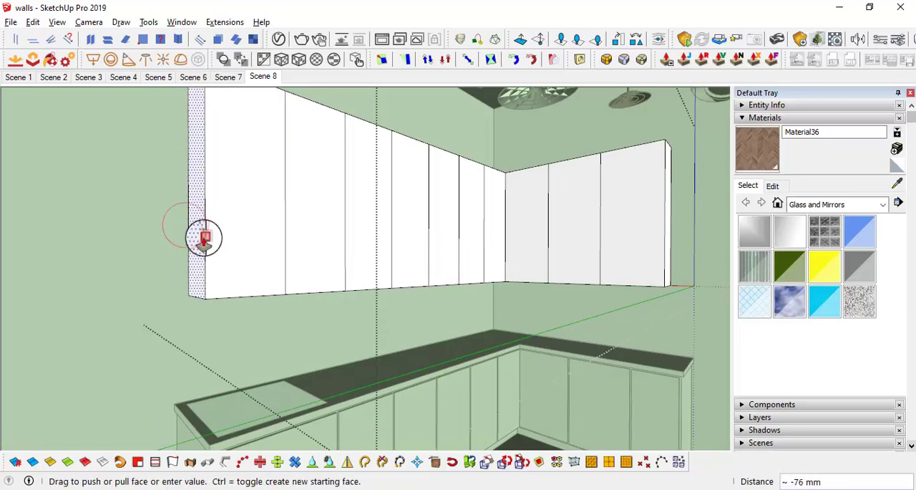
left_click(205, 237)
Step: Try to pull the long wing's end face about 76 mm outward toward the end of the counter below
scroll(270, 265, "down", 1)
middle_click_drag(279, 264, 237, 264)
scroll(239, 262, "up", 2)
mouse_move(444, 224)
middle_mouse_down()
mouse_move(358, 212)
mouse_move(427, 243)
mouse_move(405, 265)
mouse_move(415, 282)
mouse_move(396, 243)
mouse_move(452, 245)
mouse_move(354, 277)
mouse_move(403, 276)
mouse_move(369, 267)
mouse_move(388, 250)
mouse_move(313, 325)
middle_mouse_up()
scroll(358, 212, "down", 3)
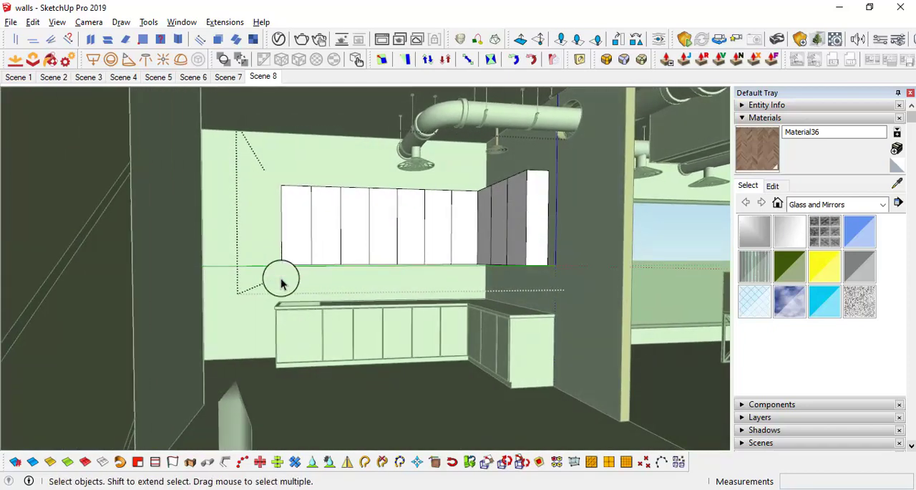
middle_click_drag(297, 287, 398, 231)
scroll(310, 258, "up", 2)
scroll(308, 258, "down", 2)
scroll(247, 253, "up", 2)
middle_click_drag(248, 253, 338, 256)
left_click_drag(267, 246, 258, 347)
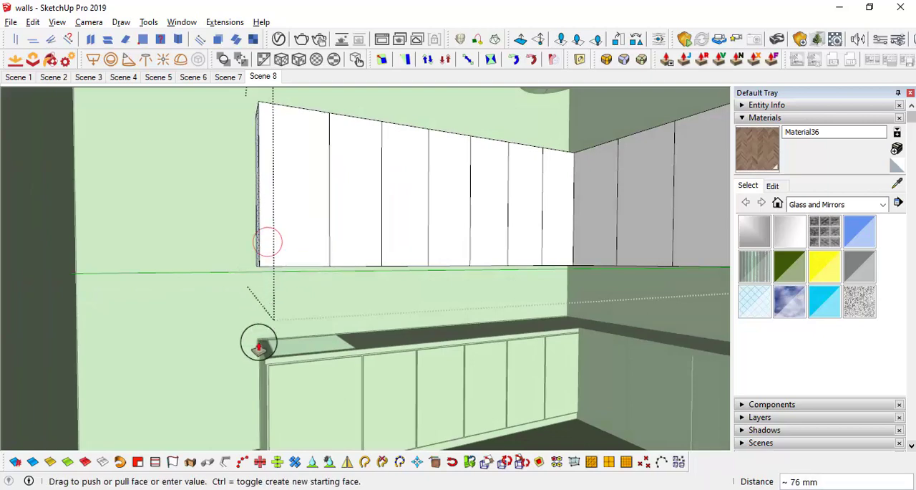
left_click(260, 361)
key("space")
Step: Offset the outline of each divided front face of the upper cabinet slightly inward to form door panels
middle_click_drag(260, 361, 403, 267)
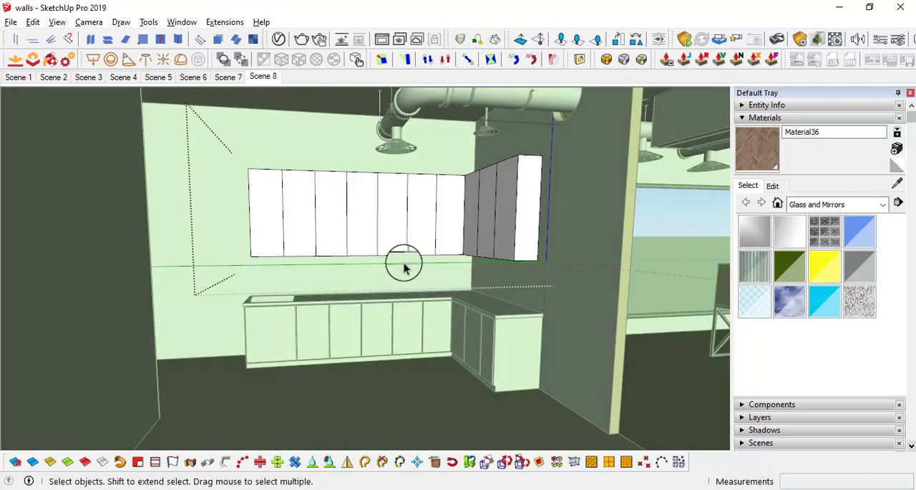
scroll(405, 267, "up", 2)
middle_click_drag(451, 252, 497, 252)
scroll(249, 208, "up", 3)
middle_click_drag(285, 215, 266, 265)
middle_click_drag(273, 375, 418, 339)
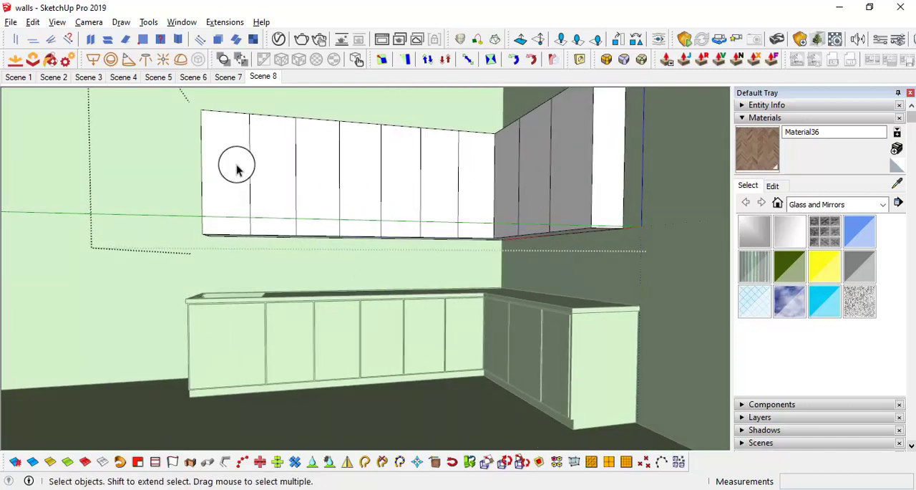
scroll(237, 166, "up", 3)
middle_click_drag(227, 207, 243, 224)
key("f")
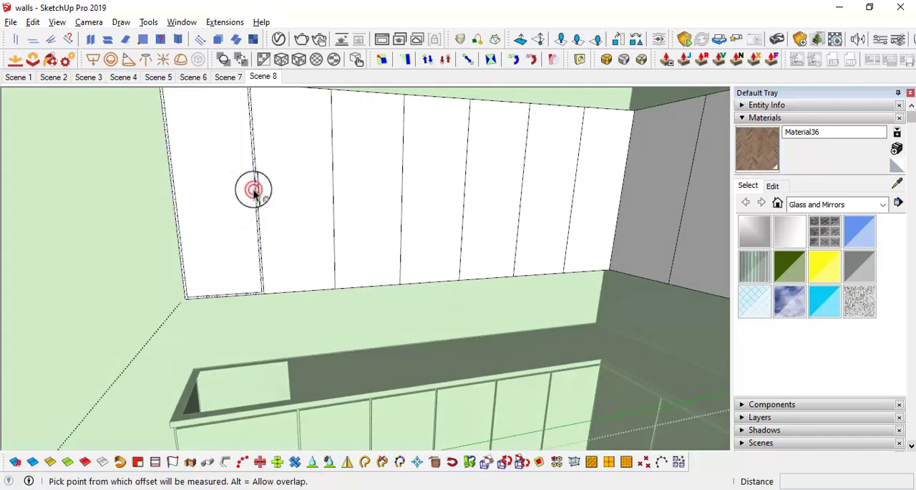
double_click(330, 198)
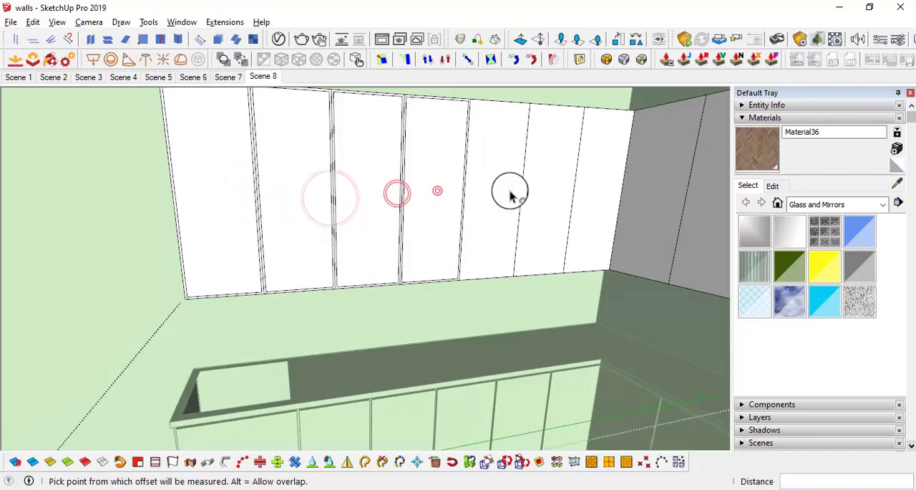
Step: Raise the inner door panels on the upper cabinet's fronts with Push/Pull, using the same distance for each
middle_click_drag(563, 192, 293, 203)
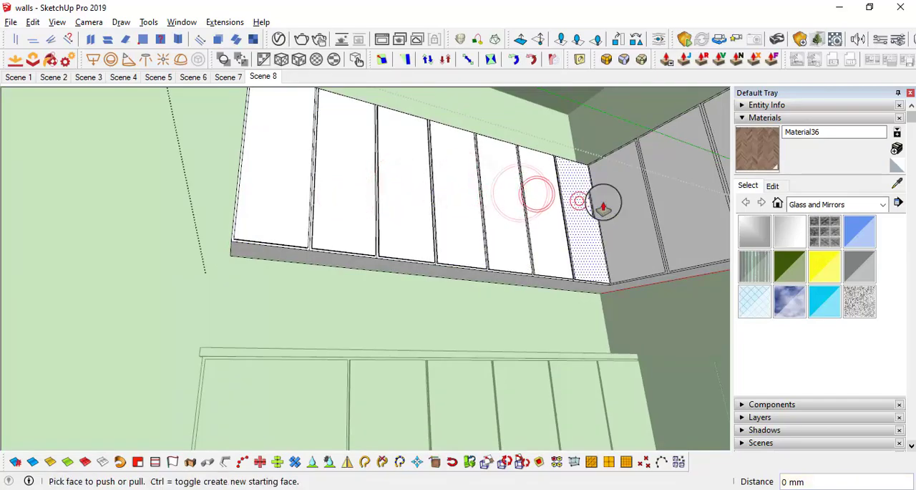
middle_click_drag(603, 205, 409, 335)
left_click(472, 317)
key("space")
Step: Select all of the upper cabinet's geometry and run CleanUp³ on it with the scope set to Selected
middle_click_drag(310, 331, 510, 252)
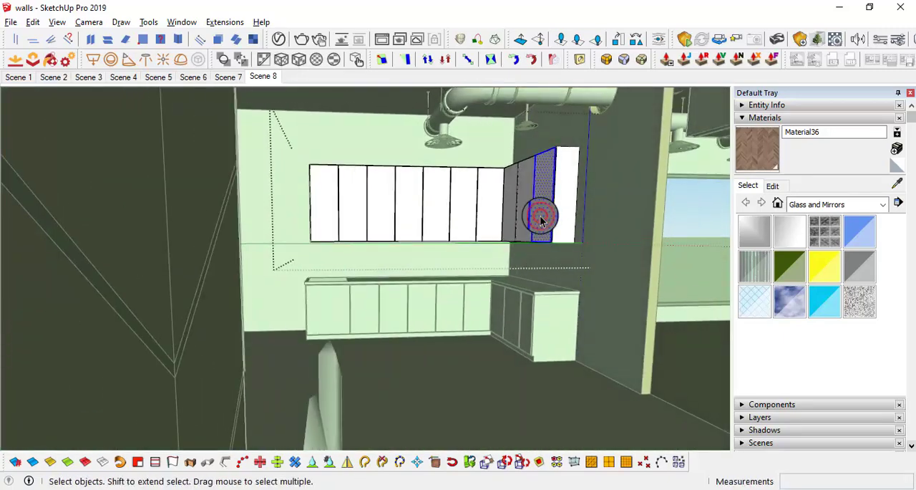
left_click(231, 22)
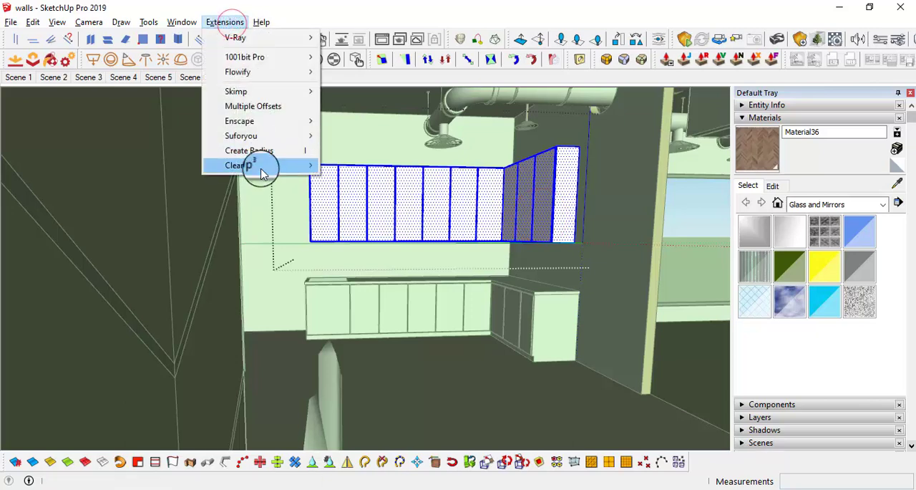
left_click(358, 169)
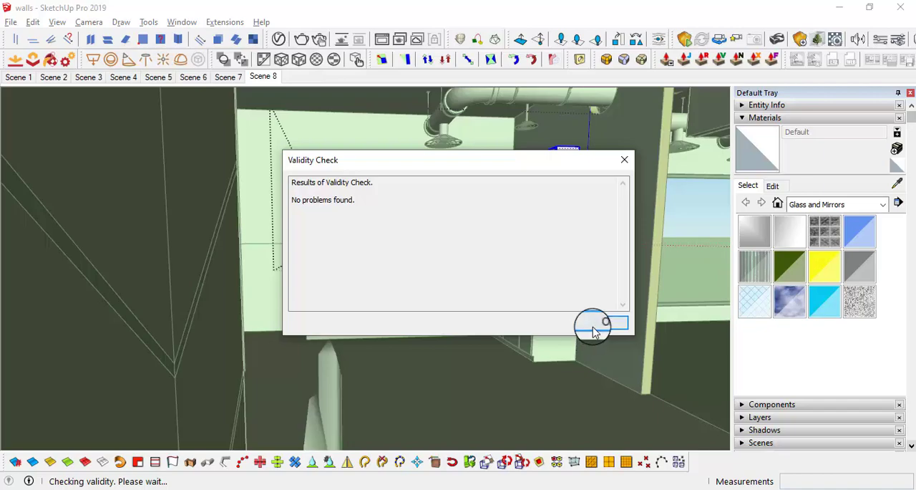
left_click(595, 327)
Step: Restore the Scene 8 view and close the upper cabinet group
scroll(473, 219, "up", 5)
middle_click_drag(219, 234, 178, 206)
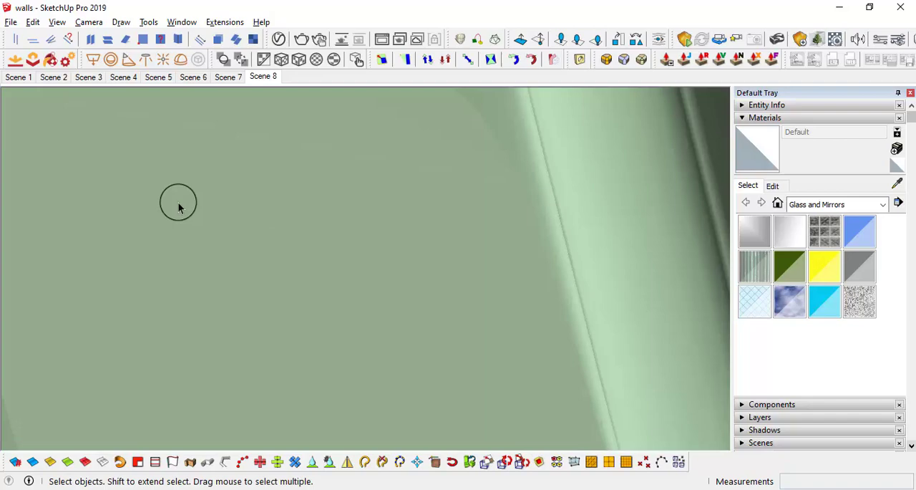
left_click(258, 77)
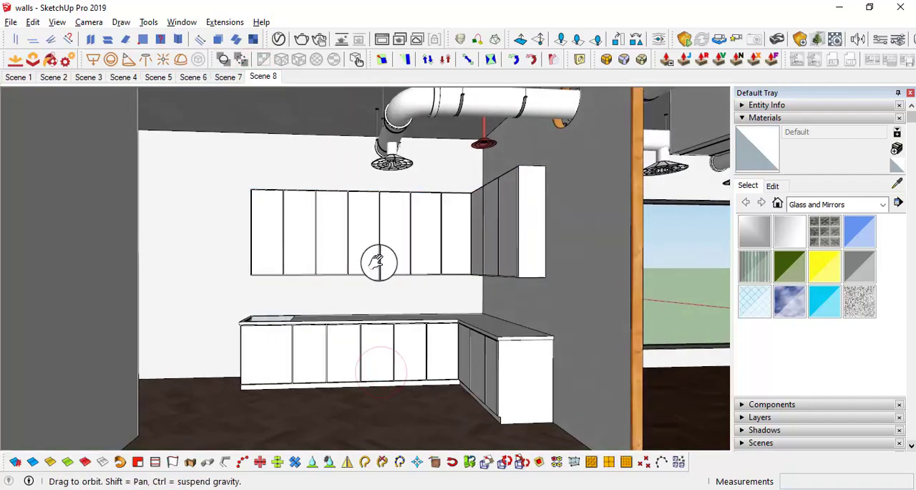
middle_click_drag(378, 262, 395, 269, "shift")
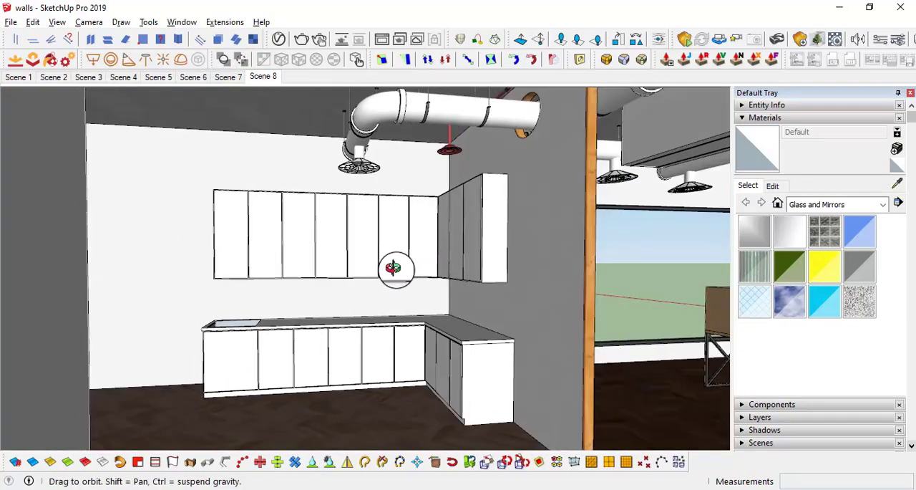
Step: Examine the counter, upper cabinets and surrounding floor area from several angles
middle_click_drag(272, 343, 499, 250)
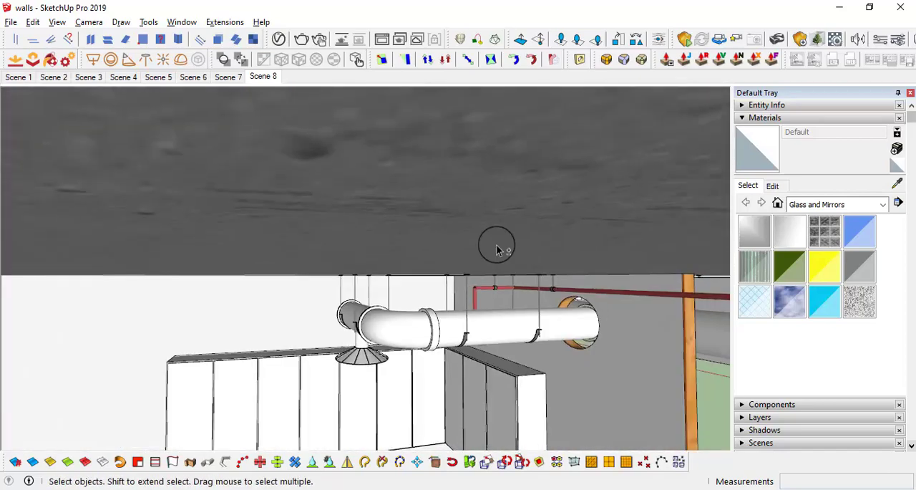
middle_click_drag(499, 111, 487, 152)
middle_click_drag(515, 375, 466, 152)
middle_click_drag(466, 296, 449, 320)
middle_click_drag(456, 419, 427, 431)
middle_click_drag(344, 405, 438, 412)
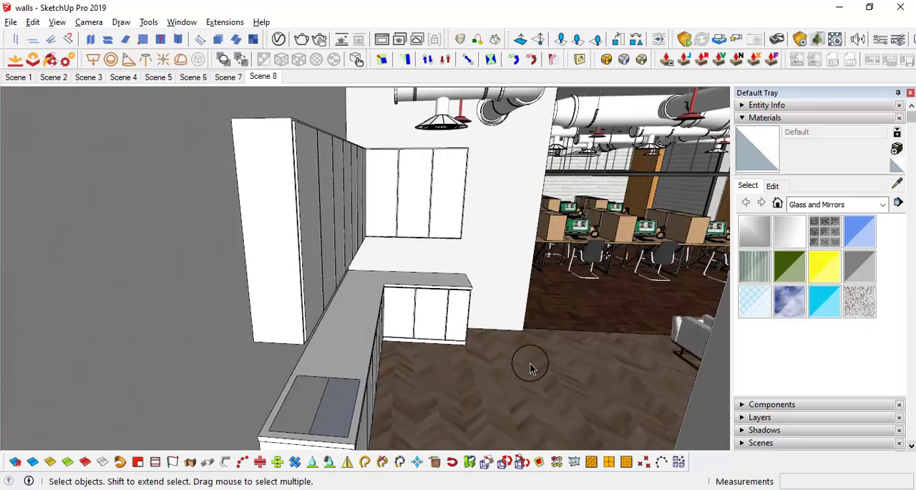
middle_click_drag(530, 368, 451, 302)
middle_click_drag(453, 338, 569, 336)
Step: Place a floor guide along the base of the short counter wing's end and a parallel guide 2' farther into the room
scroll(542, 226, "up", 3)
scroll(542, 226, "up", 1)
key("t")
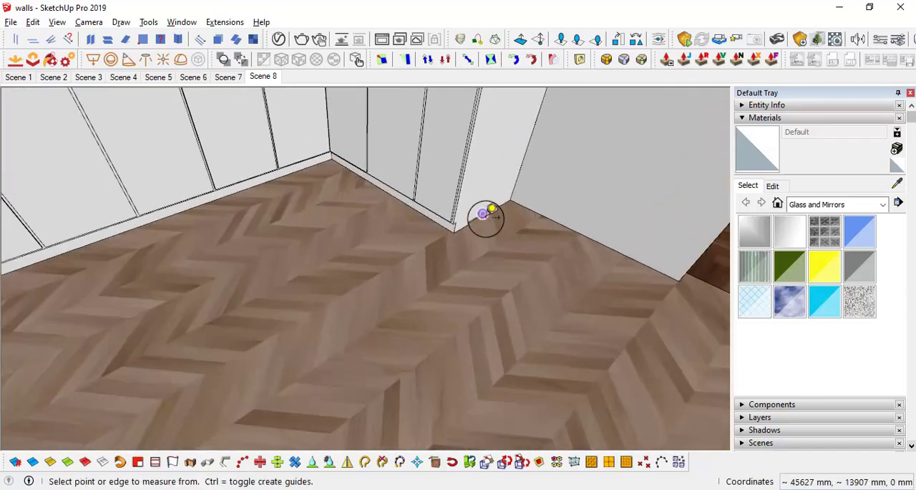
left_click(484, 216)
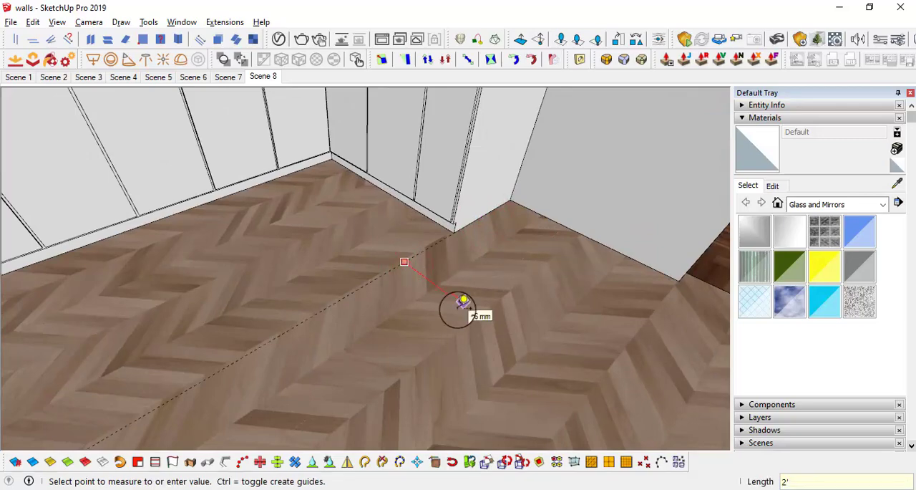
scroll(531, 282, "down", 5)
middle_click_drag(532, 282, 417, 260)
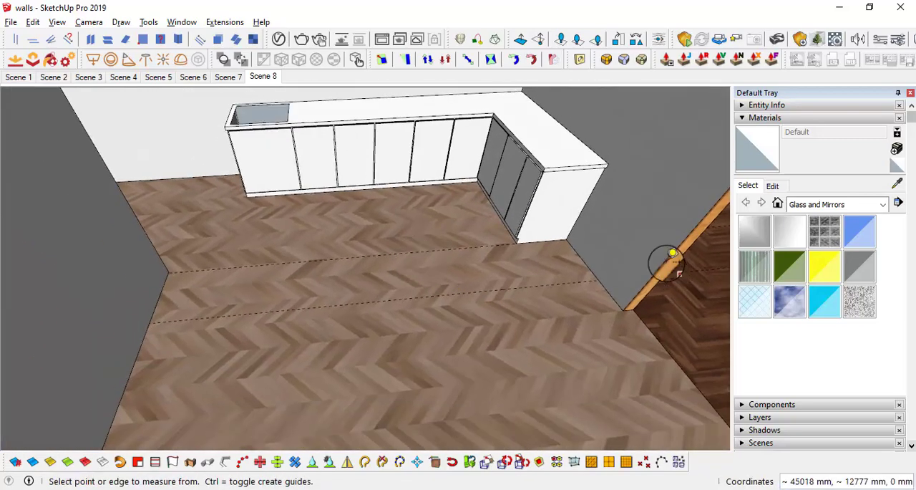
Step: Add a floor guide perpendicular to the two parallel guides, about 2743 mm from the wall beside the short counter wing
scroll(665, 260, "up", 1)
left_click(336, 279)
middle_click_drag(336, 279, 351, 292)
scroll(248, 276, "up", 3)
Step: Draw a floor rectangle of about 2743 × 610 mm between the guides and the wall
key("r")
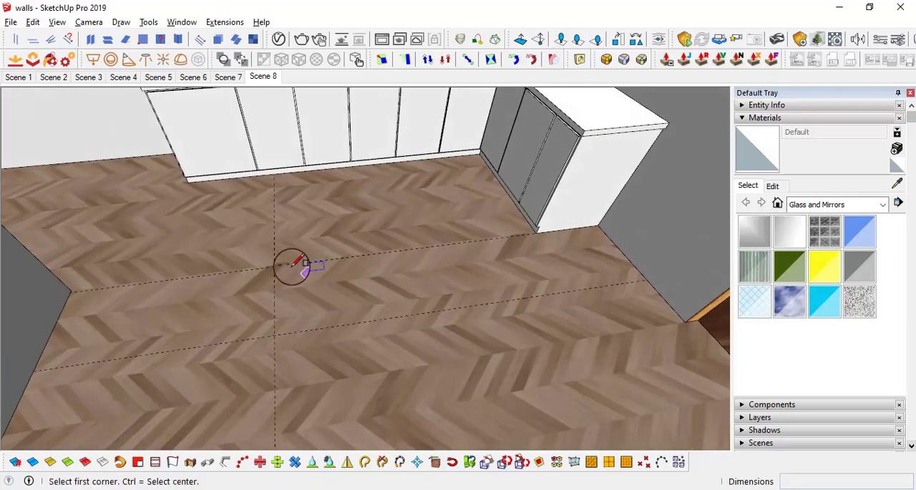
left_click(274, 266)
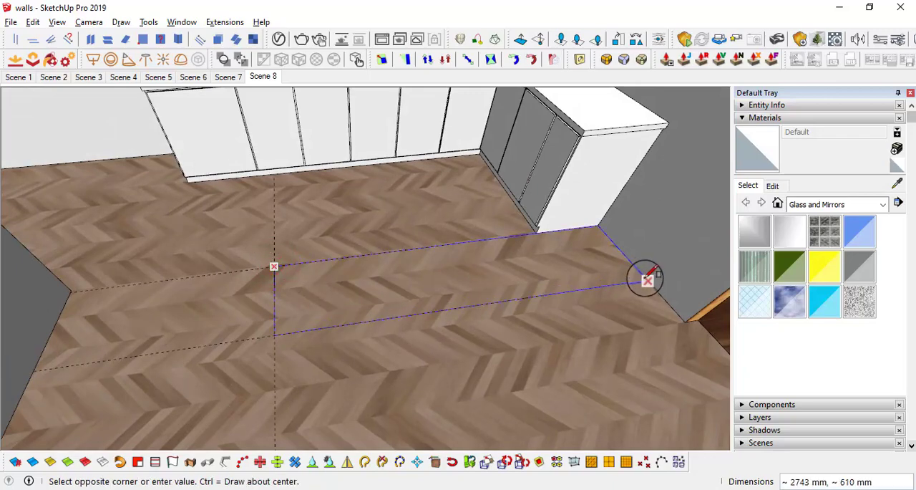
left_click(647, 279)
middle_click_drag(647, 280, 542, 284)
Step: Extrude the floor rectangle upward to a height of about 1067 mm
key("p")
left_click(542, 262)
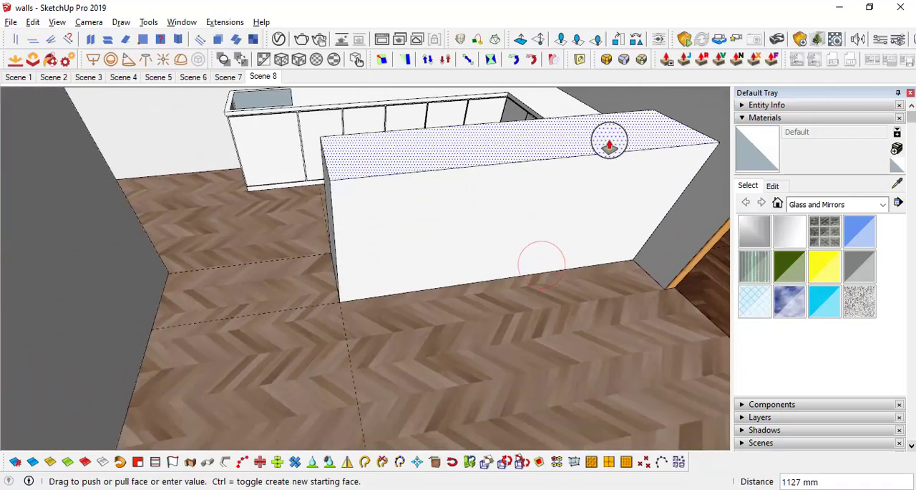
type("3.5")
key("Return")
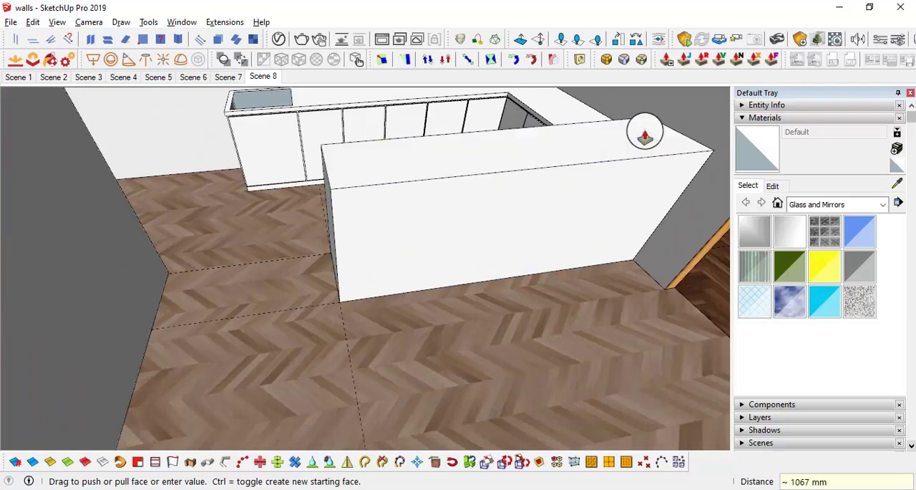
Step: Select the whole new box and make it a group
middle_click_drag(642, 135, 592, 221)
key("space")
left_click(506, 224)
right_click(506, 224)
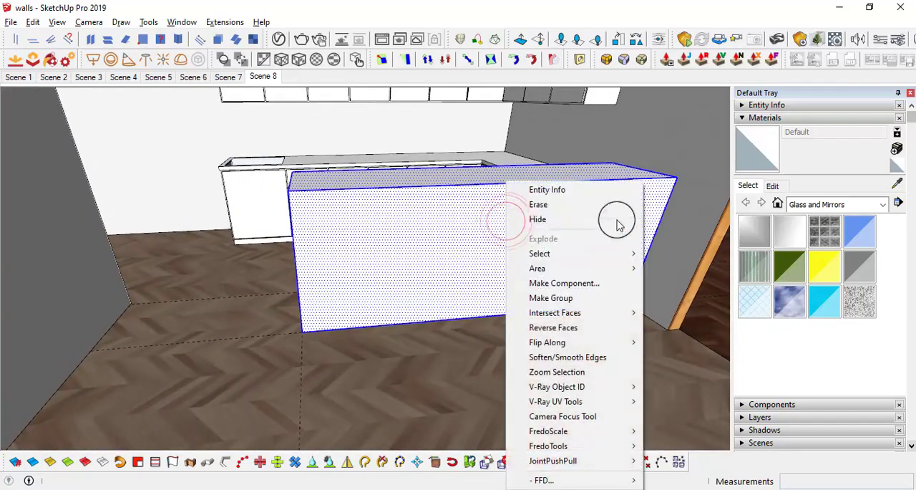
left_click(589, 297)
Step: Open the box group and offset the front face's top and two side edges inward
double_click(463, 229)
middle_click_drag(464, 229, 430, 294)
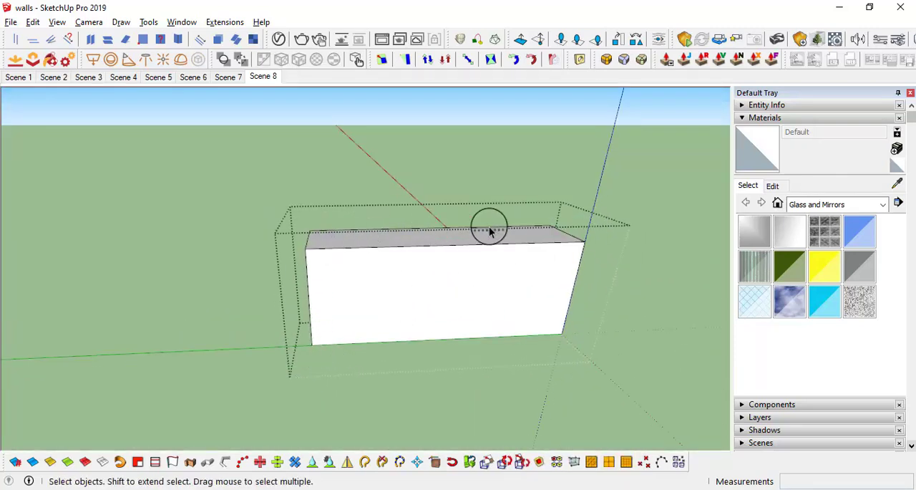
scroll(312, 299, "up", 2)
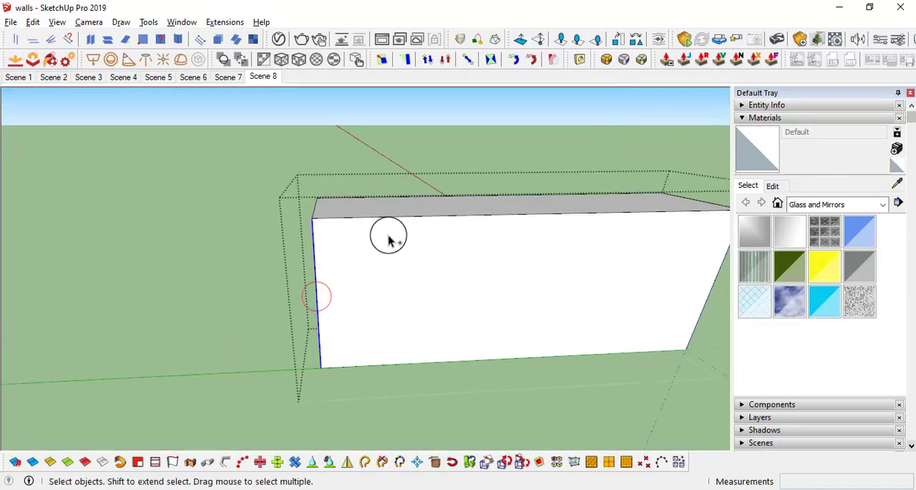
middle_click_drag(393, 222, 623, 256)
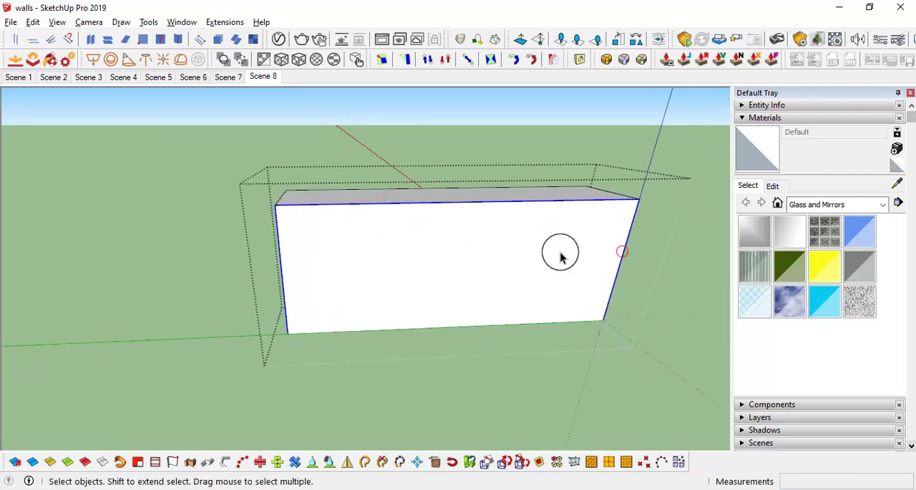
left_click(497, 219)
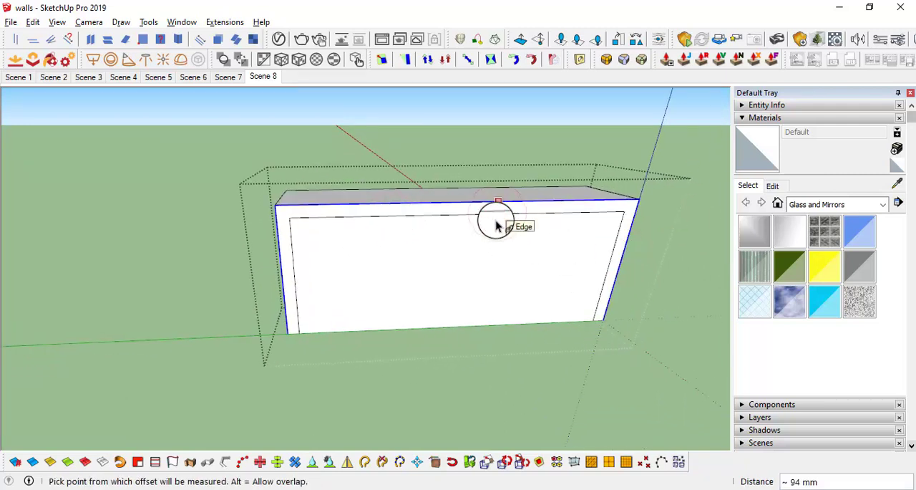
Step: Push the front's inner face through the full depth of the box, leaving only the top and two side panels
key("space")
left_click(508, 293)
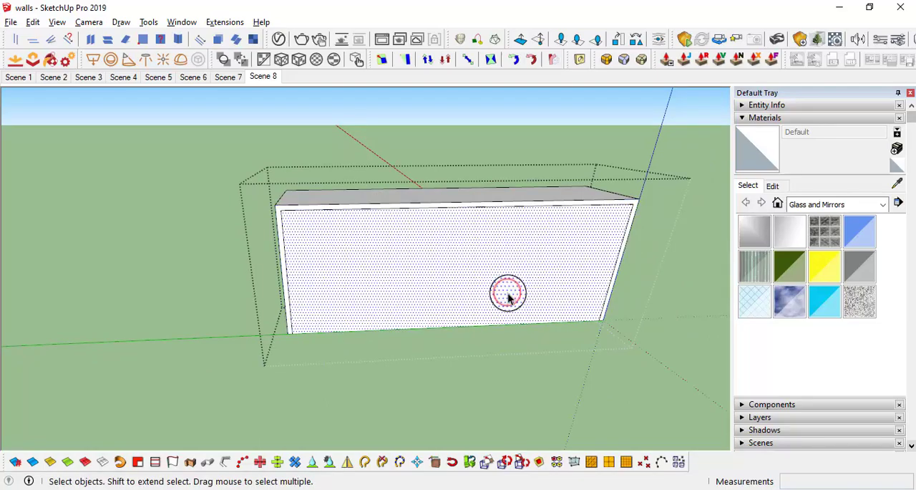
left_click(508, 297)
left_click(522, 229)
middle_click_drag(522, 229, 241, 194)
key("space")
double_click(570, 271)
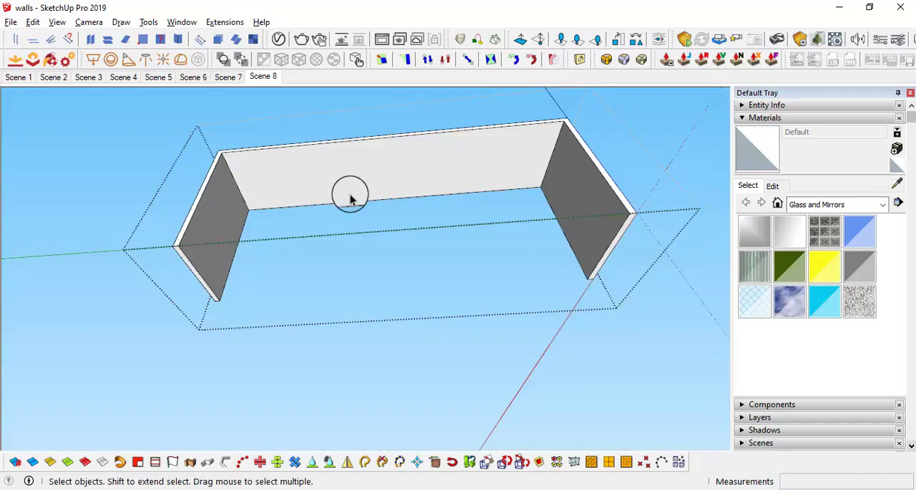
middle_click_drag(326, 208, 172, 292)
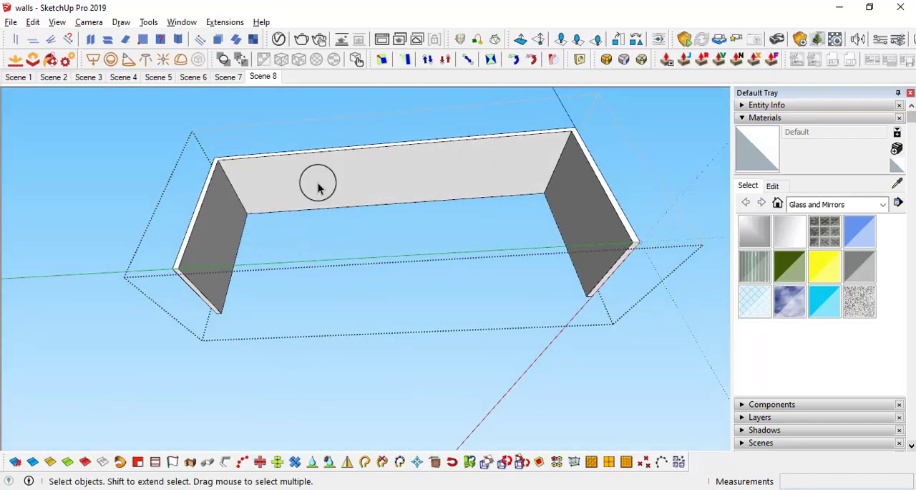
middle_click_drag(319, 187, 401, 192)
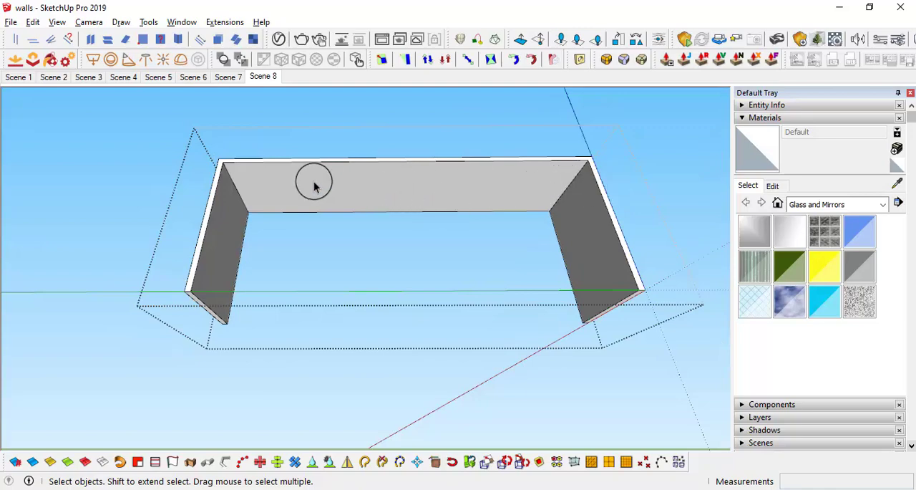
mouse_move(313, 185)
middle_mouse_down()
mouse_move(241, 179)
mouse_move(244, 213)
mouse_move(311, 100)
mouse_move(324, 176)
middle_mouse_up()
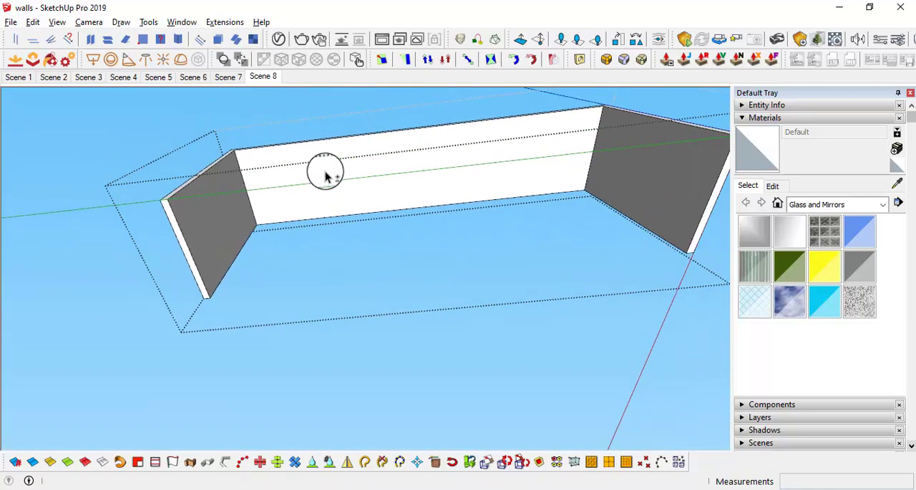
Step: Copy the long edge of the top panel's underside to the middle of its depth
scroll(324, 172, "up", 3)
key("t")
scroll(286, 161, "up", 2)
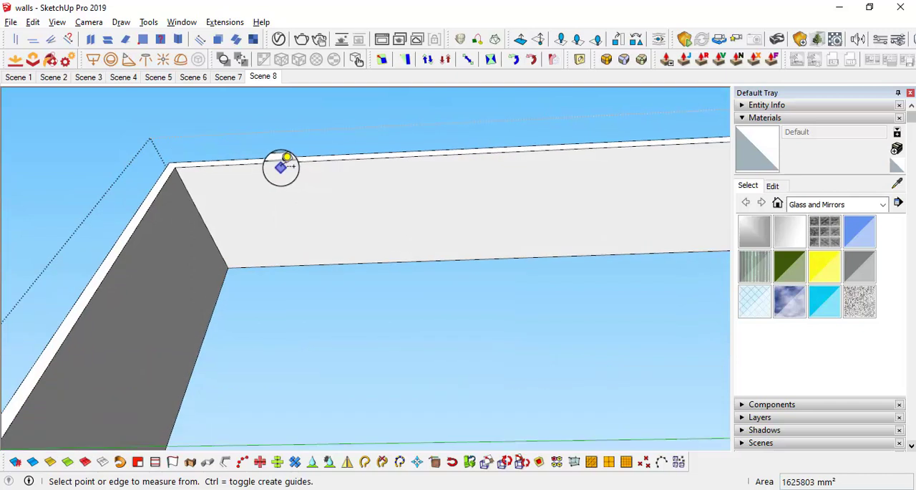
left_click(219, 165)
key("m")
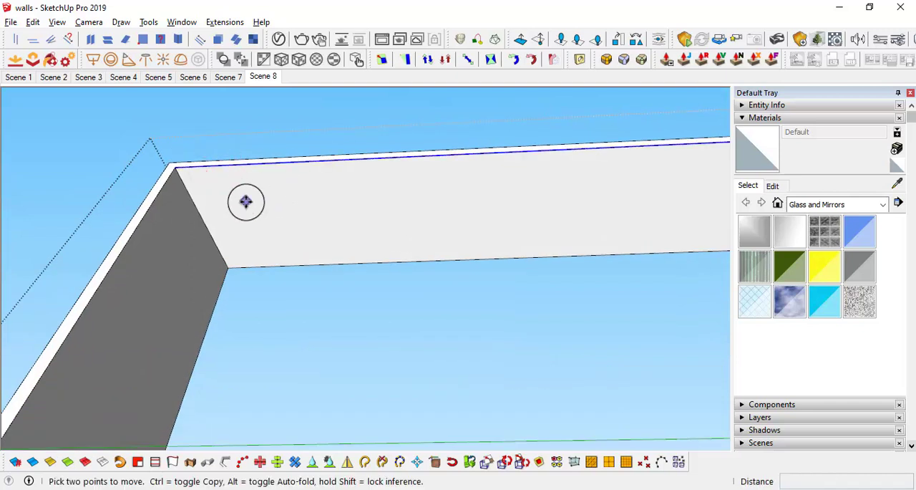
left_click(180, 170)
key("ctrl")
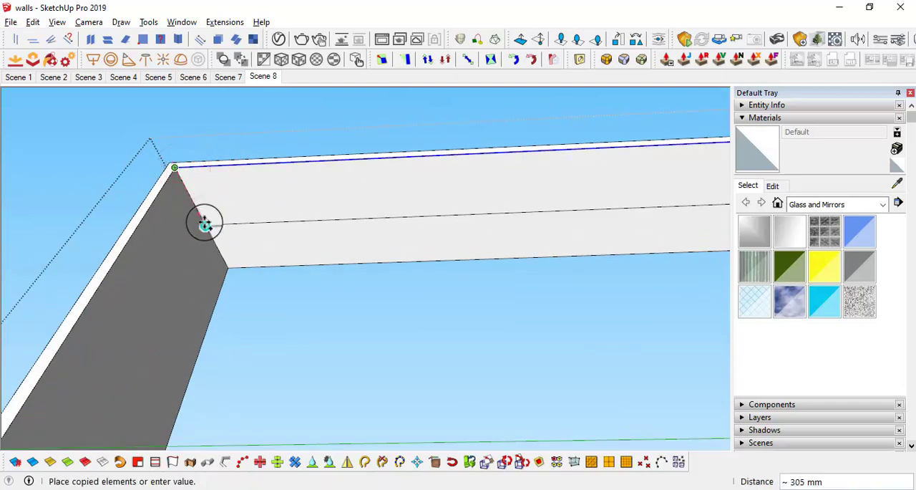
left_click(207, 222)
Step: Move the underside's centre line 0.5" sideways and copy it 1" to the other side to form a narrow strip
middle_click_drag(233, 219, 300, 299)
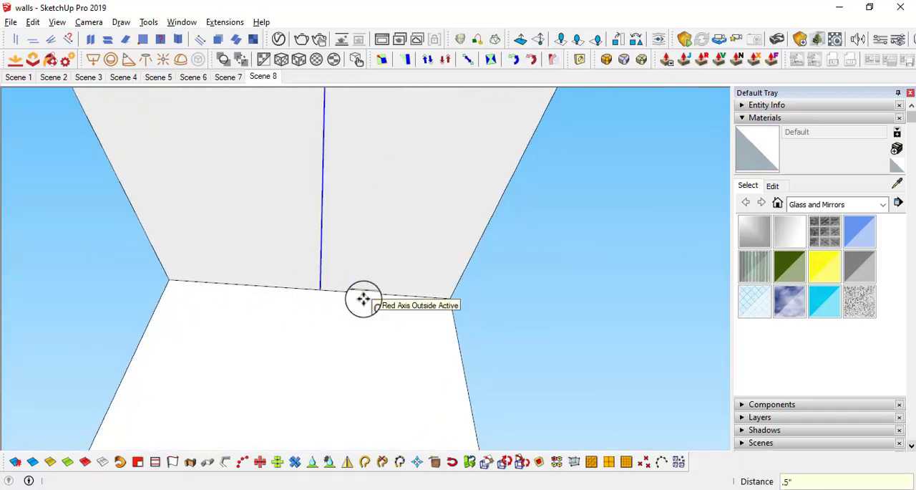
left_click(320, 289)
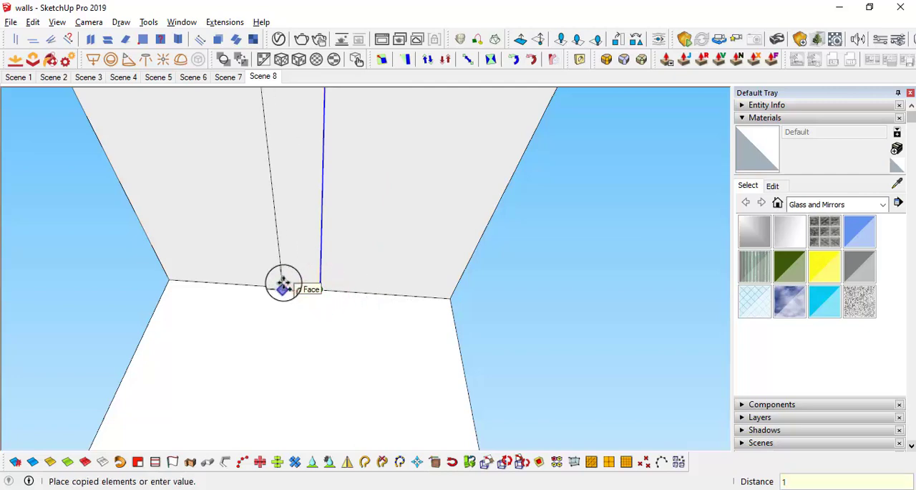
left_click(284, 285)
Step: Place a short cross line 3" in from the strip's end at the side panel, and copy it along the strip to outline the first slat
middle_click_drag(284, 285, 409, 219)
scroll(294, 235, "up", 3)
key("space")
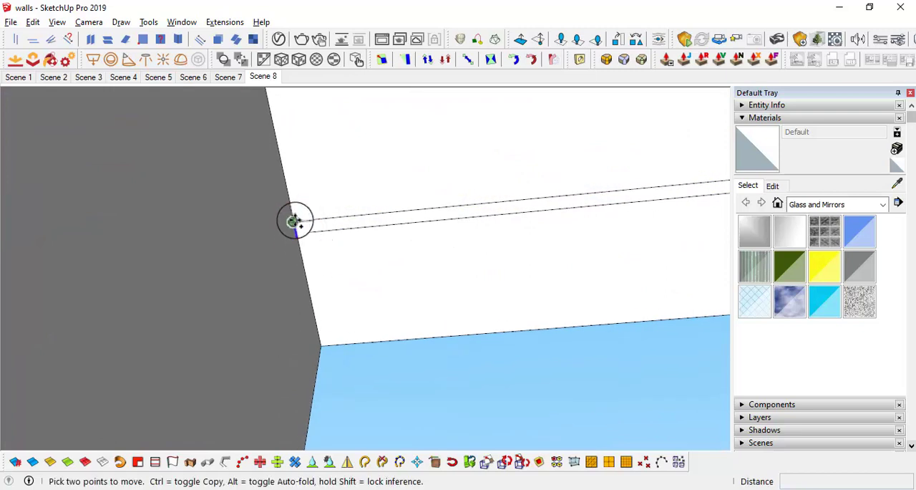
left_click(294, 221)
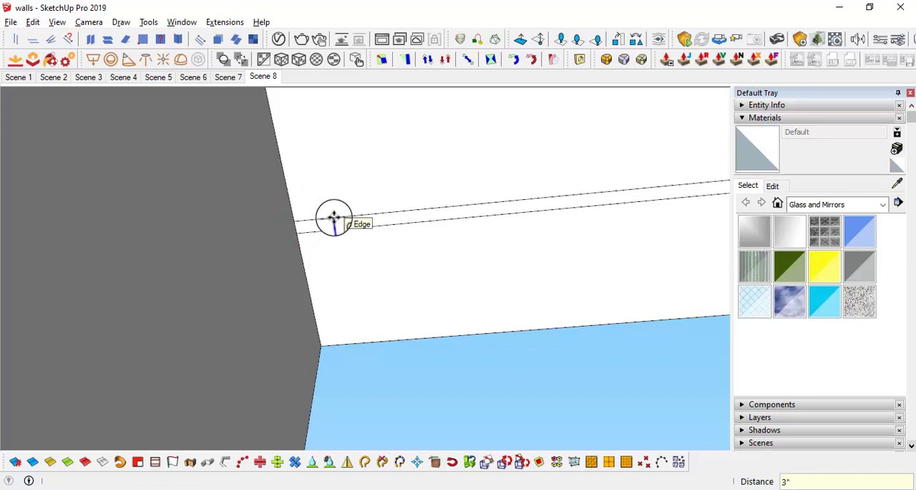
left_click(332, 218)
key("ctrl")
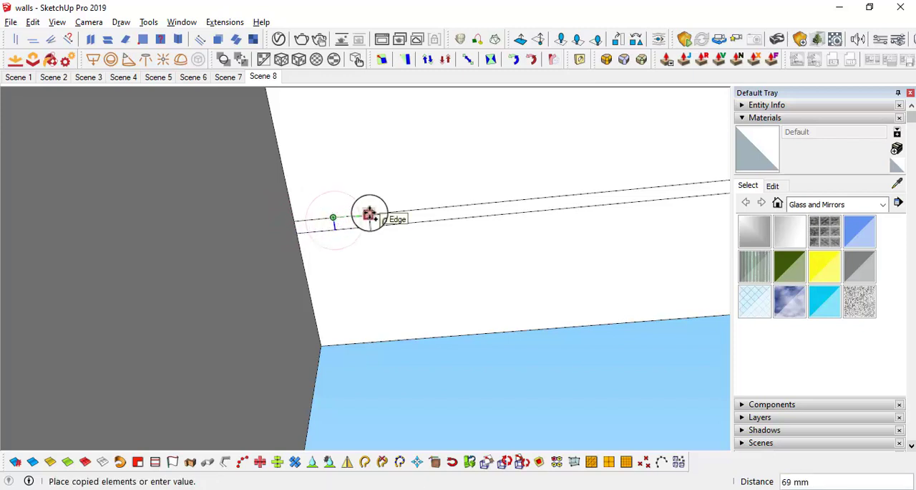
key("Return")
key("space")
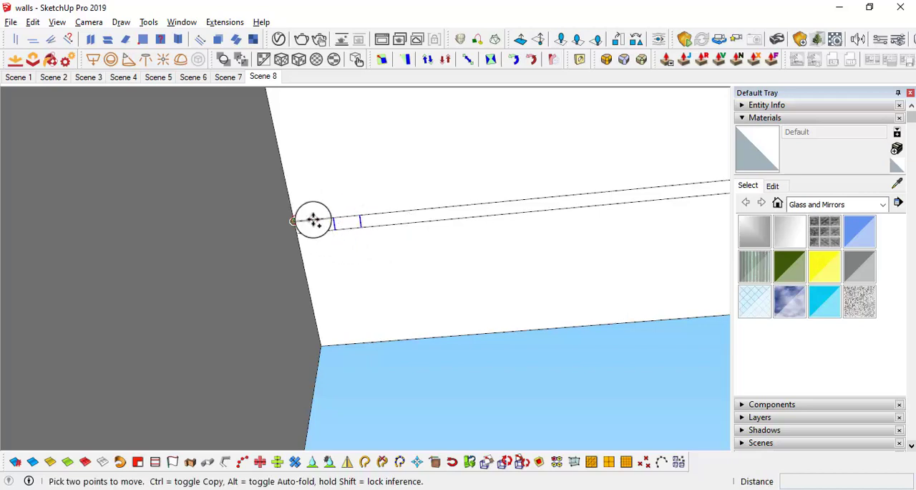
Step: Array the pair of slat cross lines along the underside strip as far as the opposite side panel
left_click(312, 220)
key("ctrl")
middle_click_drag(389, 217, 385, 257)
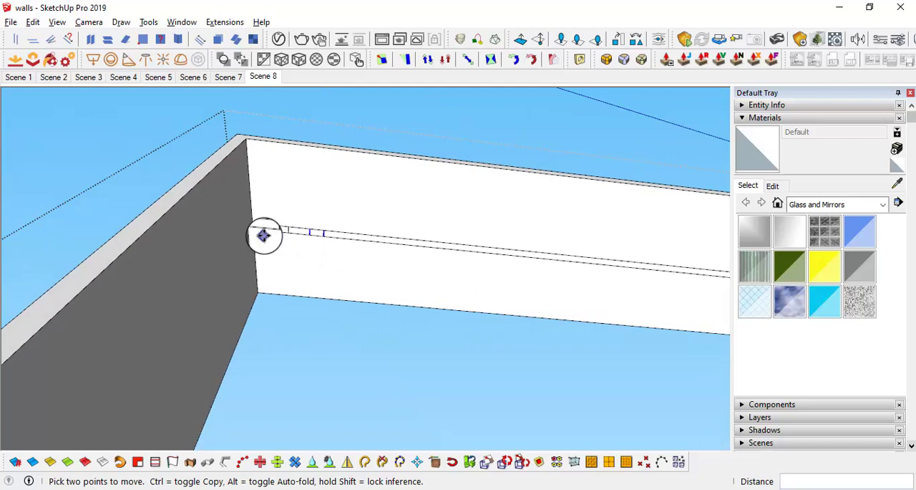
middle_click_drag(321, 236, 415, 268)
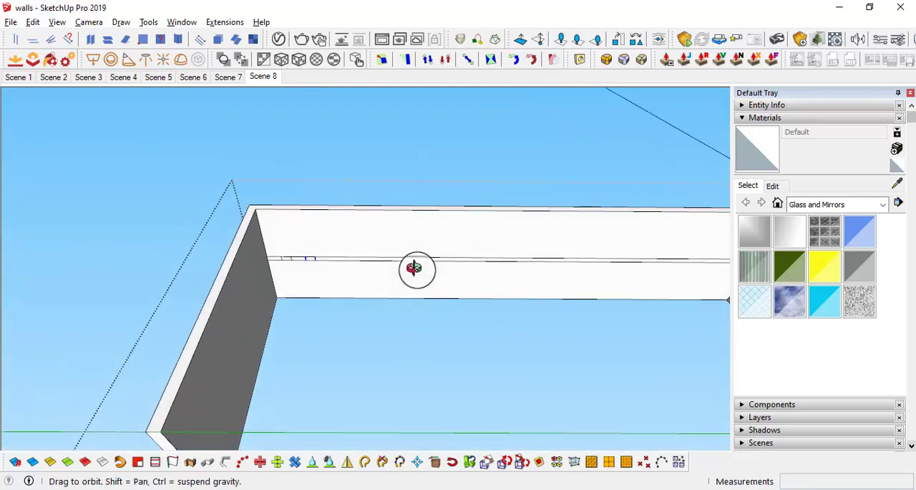
scroll(417, 269, "down", 2)
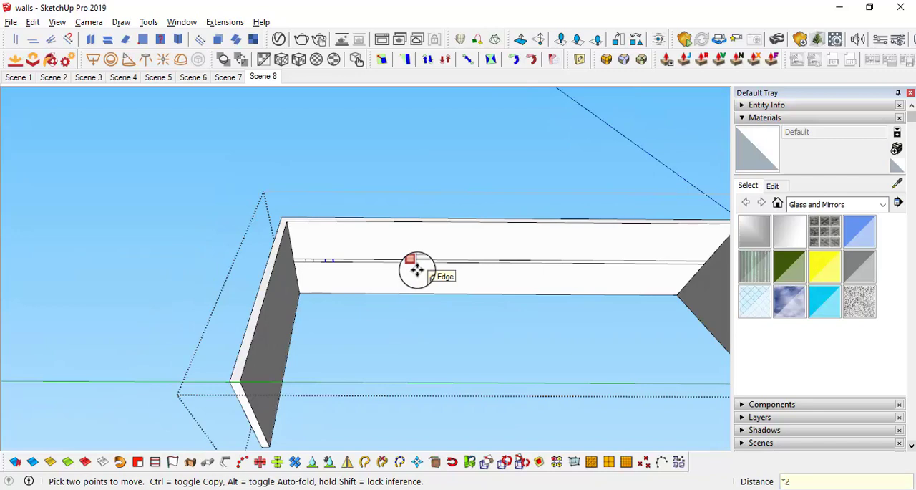
middle_click_drag(566, 239, 391, 259)
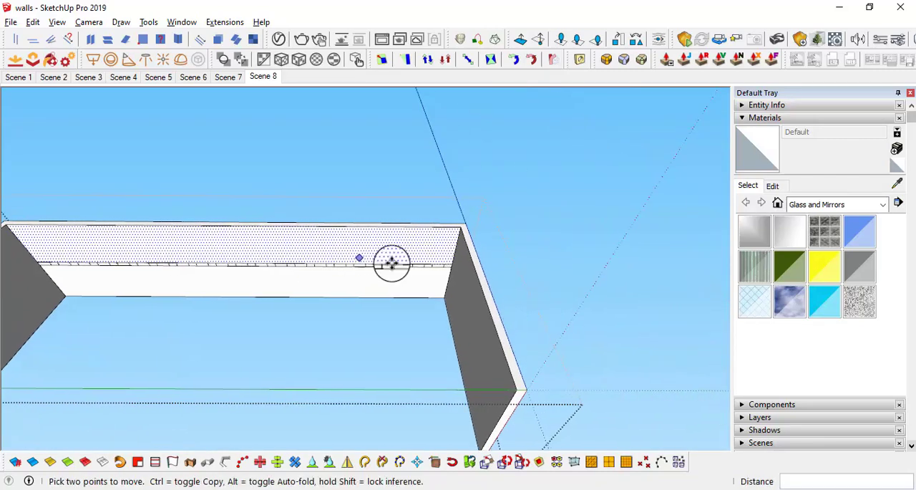
scroll(429, 262, "up", 3)
scroll(472, 265, "up", 2)
middle_click_drag(480, 268, 443, 249)
scroll(444, 251, "down", 6)
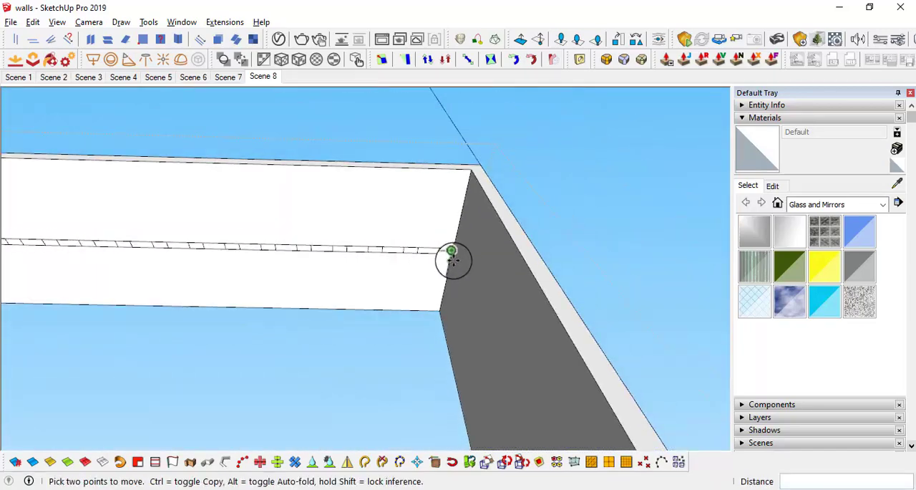
middle_click_drag(286, 262, 408, 253)
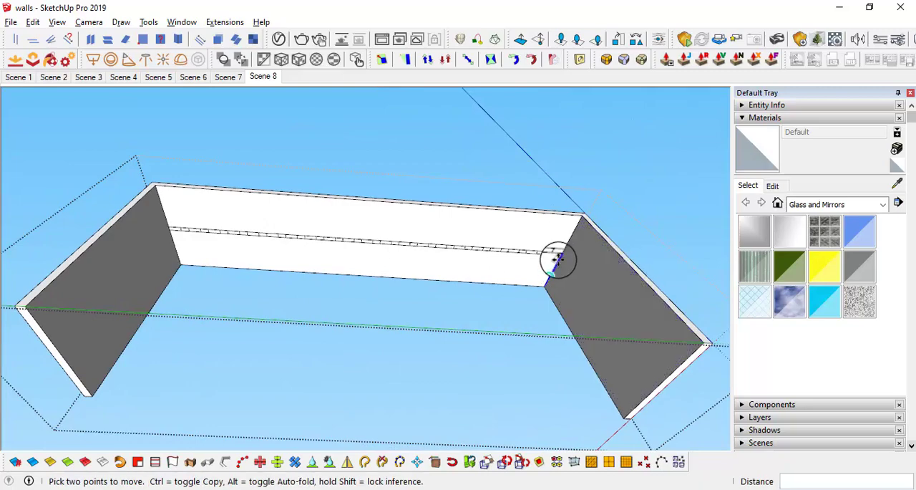
scroll(551, 256, "up", 2)
middle_click_drag(74, 265, 246, 250)
scroll(257, 237, "up", 3)
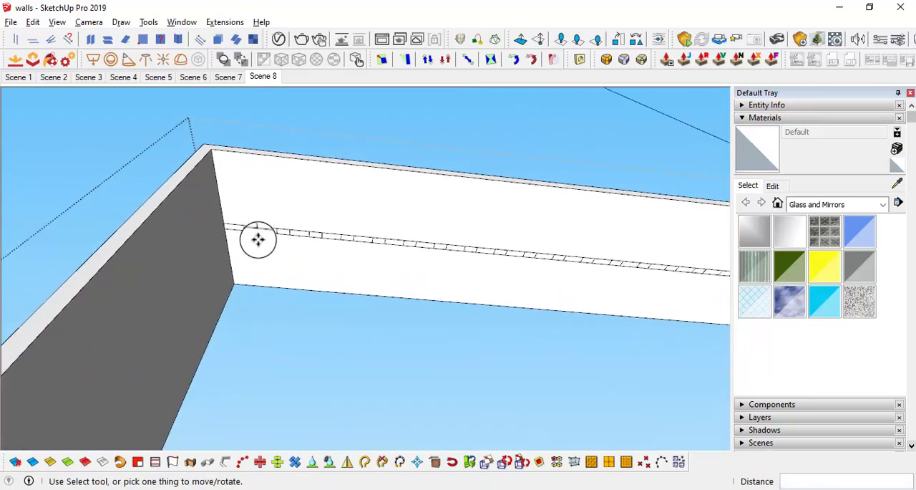
key("p")
left_click(243, 222)
scroll(254, 274, "down", 4)
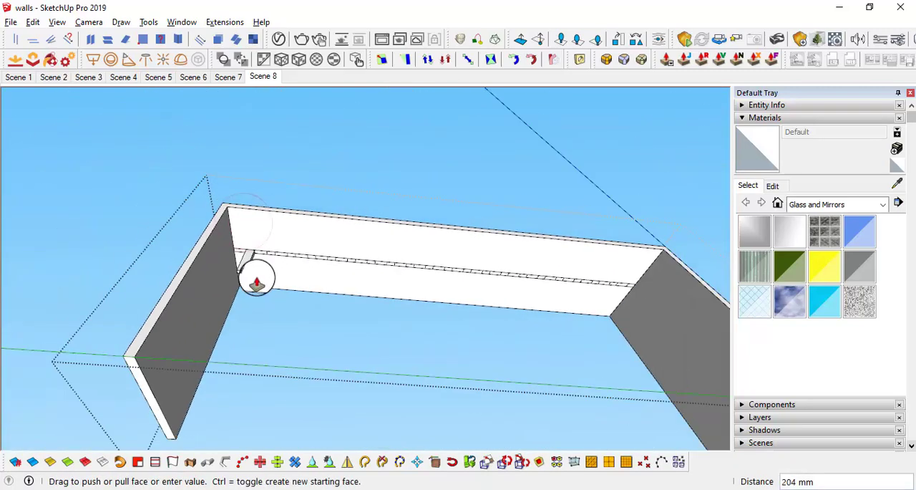
middle_click_drag(257, 277, 257, 475)
middle_click_drag(271, 420, 254, 291, "shift")
middle_click_drag(254, 292, 258, 320)
key("space")
Step: Copy the bottom inner edge of the side panel 1.5" upward
scroll(219, 327, "up", 2)
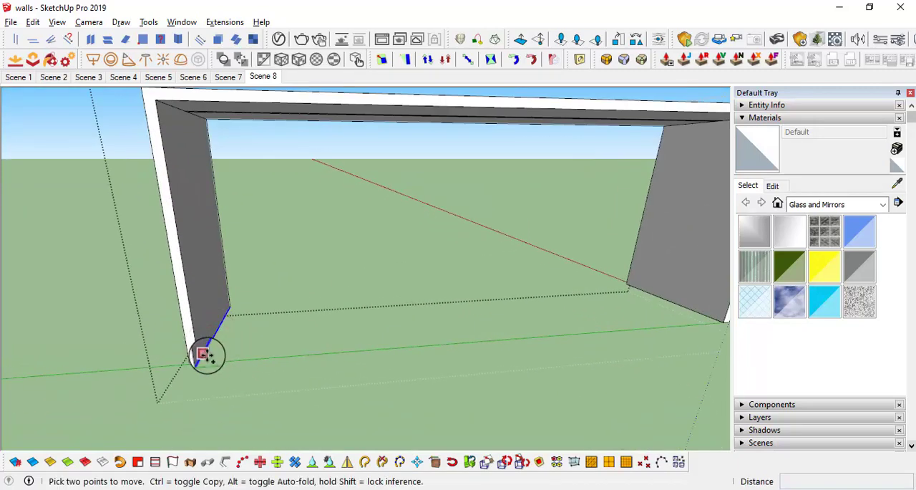
middle_click_drag(227, 322, 124, 348)
scroll(191, 305, "up", 3)
middle_click_drag(190, 304, 245, 281)
key("m")
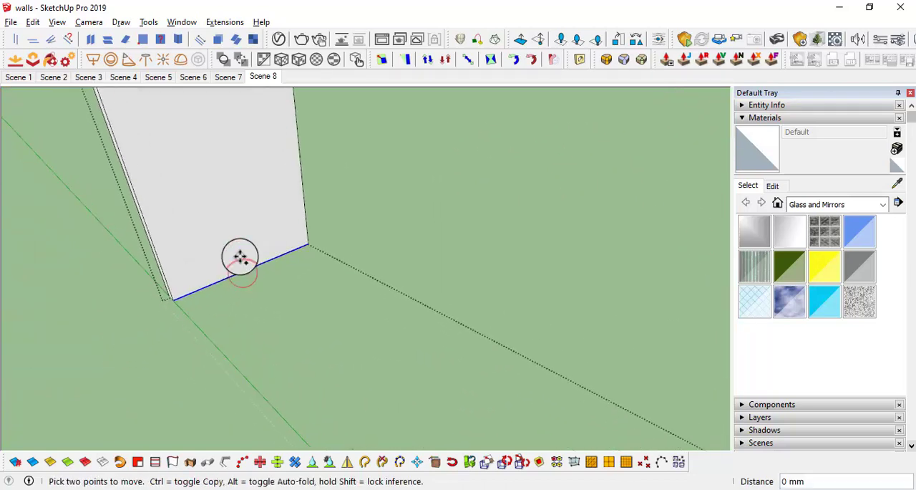
left_click(246, 270)
key("ctrl")
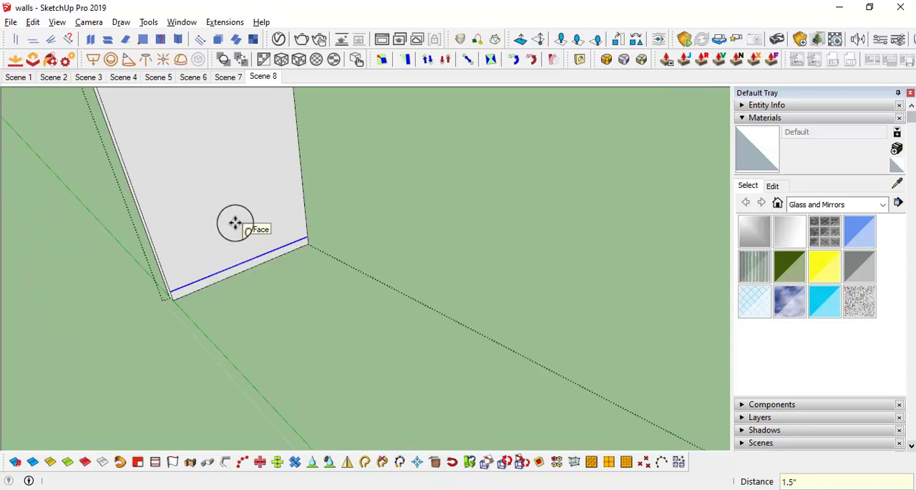
key("space")
Step: Draw a cross line at the middle of the side panel's bottom strip, copy it 3" to each side, and erase the middle line
scroll(245, 271, "up", 1)
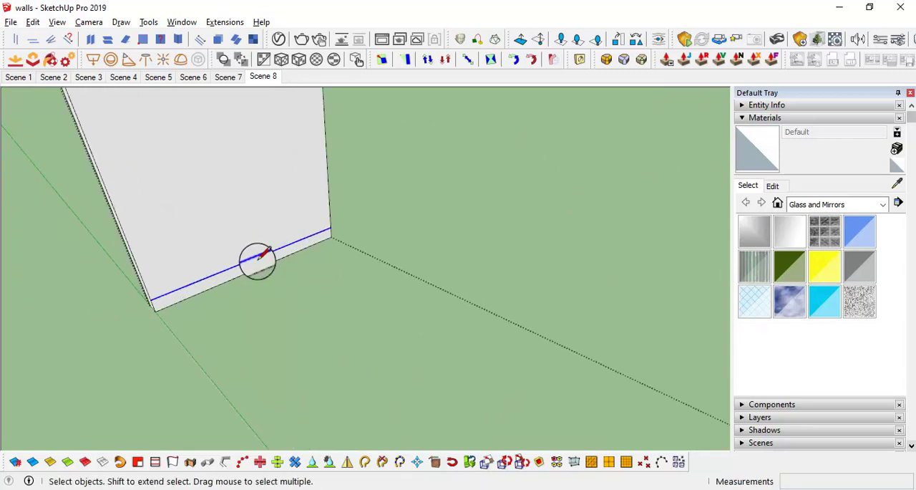
key("space")
scroll(255, 263, "up", 1)
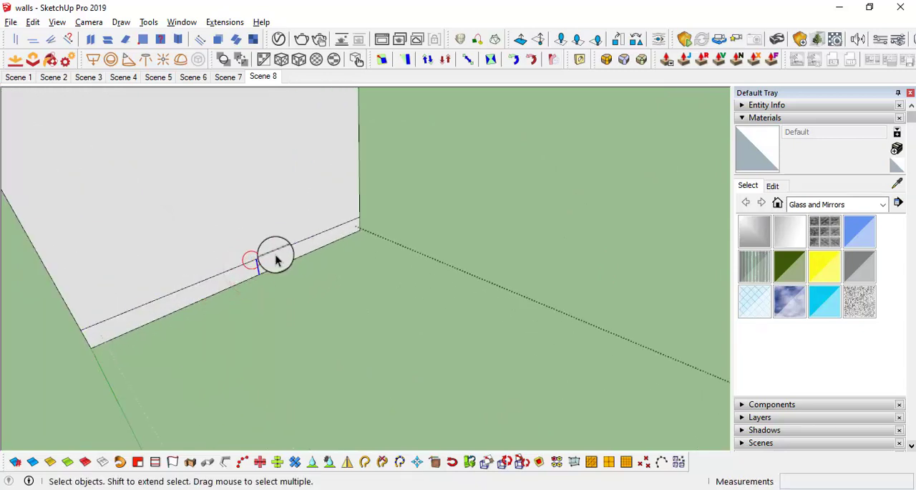
middle_click_drag(275, 259, 231, 245)
key("ctrl")
left_click(229, 226)
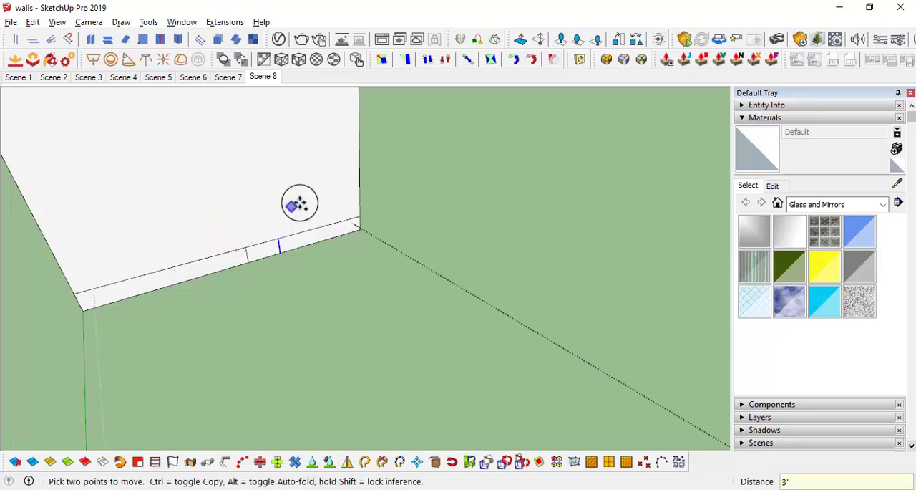
left_click(302, 198)
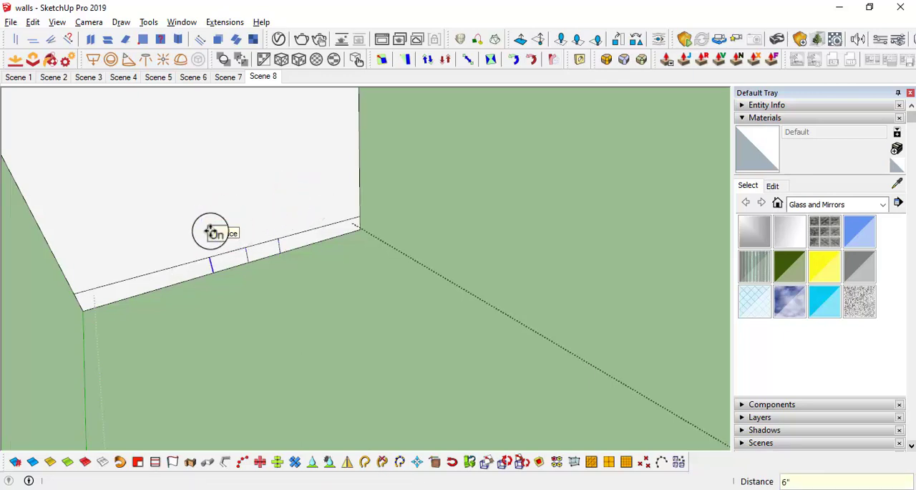
key("e")
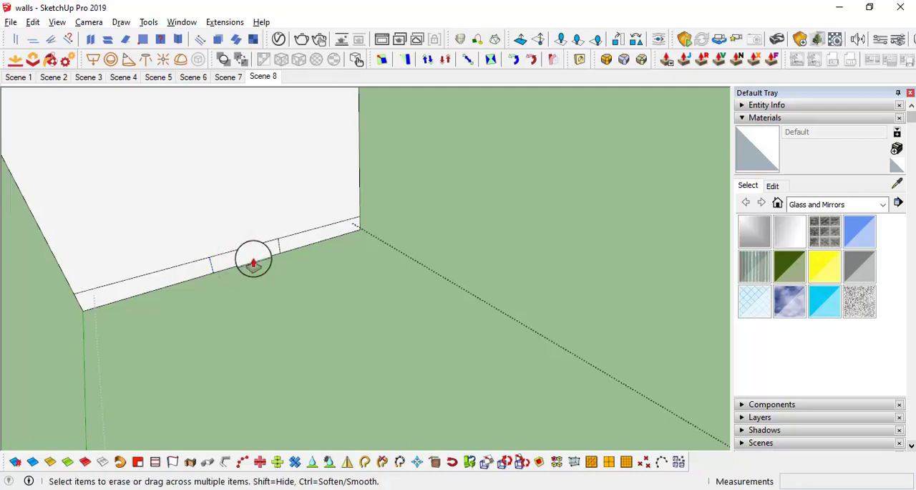
Step: Extrude the small rectangle at the side panel's base across to the opposite panel as a bottom rail
left_click(253, 257)
middle_click_drag(280, 298, 65, 388)
scroll(518, 308, "down", 4)
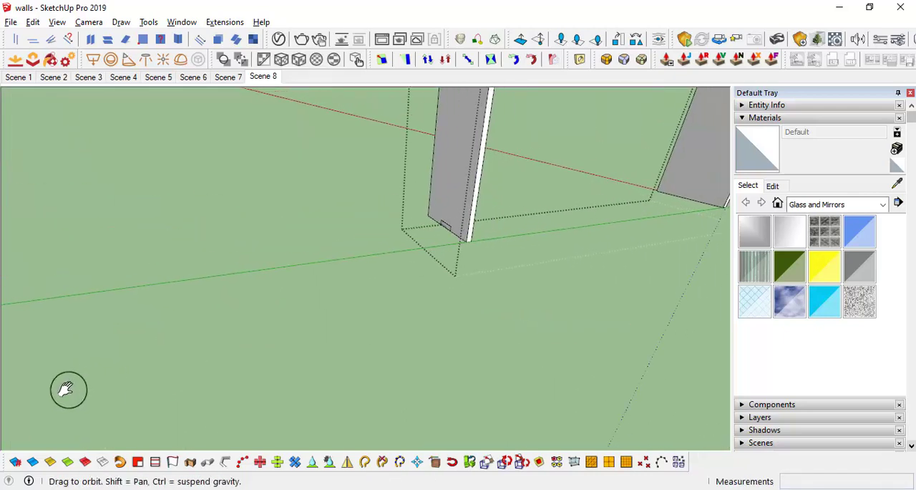
mouse_move(544, 245)
middle_mouse_down()
mouse_move(405, 282)
mouse_move(337, 314)
mouse_move(190, 293)
middle_mouse_up()
left_click(570, 209)
Step: Erase the leftover strip line on the side panel beside the bottom rail
scroll(350, 286, "up", 2)
scroll(240, 269, "up", 3)
key("e")
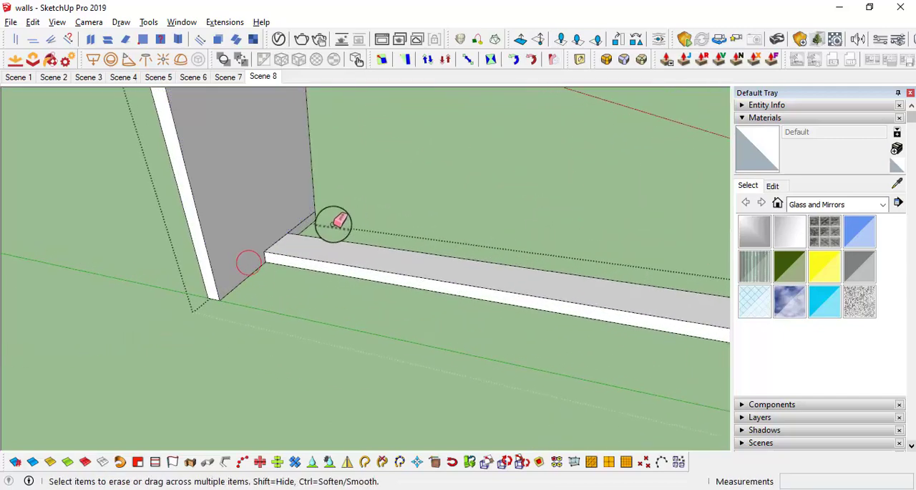
mouse_move(309, 214)
middle_mouse_down()
mouse_move(303, 307)
mouse_move(305, 103)
mouse_move(307, 168)
mouse_move(328, 159)
middle_mouse_up()
Step: Extrude the first slat outline from the top panel's underside down to the bottom rail
key("p")
left_click(329, 158)
mouse_move(351, 322)
middle_mouse_down()
mouse_move(348, 428)
mouse_move(326, 387)
mouse_move(337, 368)
mouse_move(327, 328)
mouse_move(327, 379)
mouse_move(338, 393)
mouse_move(435, 321)
mouse_move(337, 258)
mouse_move(314, 209)
mouse_move(329, 211)
mouse_move(313, 215)
mouse_move(294, 180)
mouse_move(282, 208)
mouse_move(305, 434)
middle_mouse_up()
left_click(339, 392)
scroll(330, 211, "up", 4)
Step: Extrude the second slat outline down to the bottom rail
scroll(250, 208, "up", 4)
left_click(304, 201)
key("Escape")
left_click(295, 179)
scroll(282, 208, "down", 6)
scroll(299, 305, "up", 4)
left_click(288, 299)
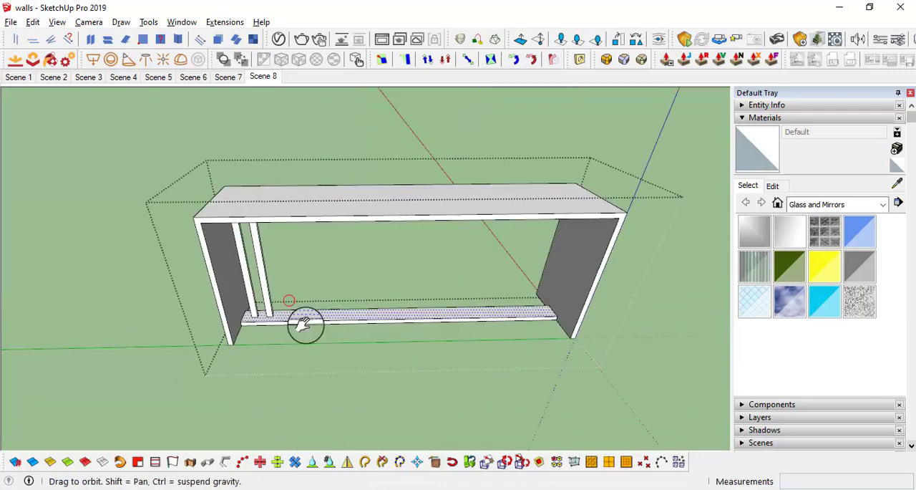
Step: Repeat the same extrusion on the following slat outlines along the strip, up to the last one before the far side panel
middle_click_drag(305, 323, 286, 183)
scroll(285, 176, "up", 4)
double_click(285, 171)
double_click(317, 167)
double_click(351, 167)
double_click(390, 167)
double_click(416, 165)
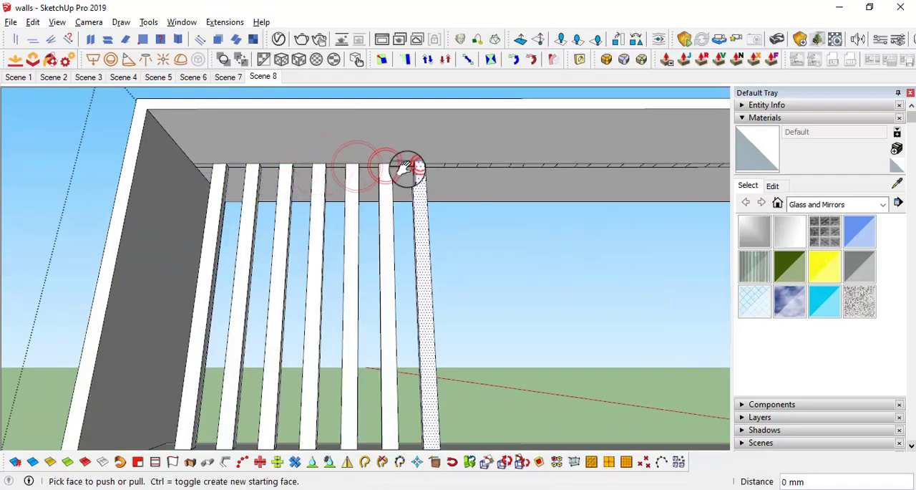
middle_click_drag(416, 166, 231, 169)
double_click(221, 168)
double_click(253, 168)
double_click(286, 168)
double_click(314, 168)
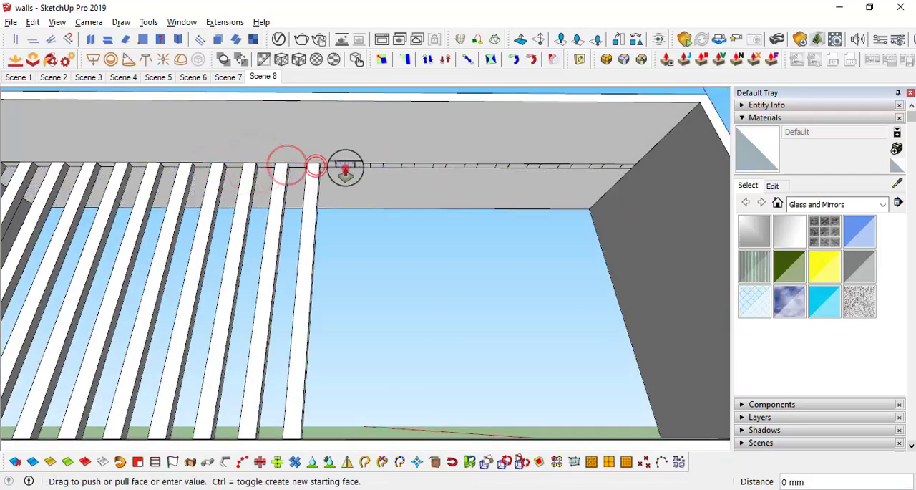
double_click(345, 167)
double_click(383, 167)
double_click(409, 166)
double_click(440, 167)
double_click(473, 167)
double_click(503, 167)
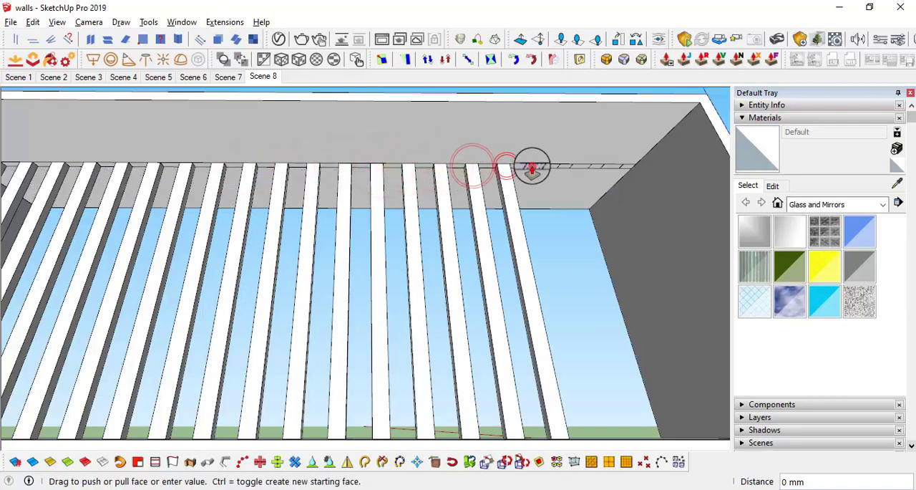
double_click(535, 167)
Step: Extrude the last slat, beside the far side panel, down to the bottom rail
middle_click_drag(568, 166, 525, 166)
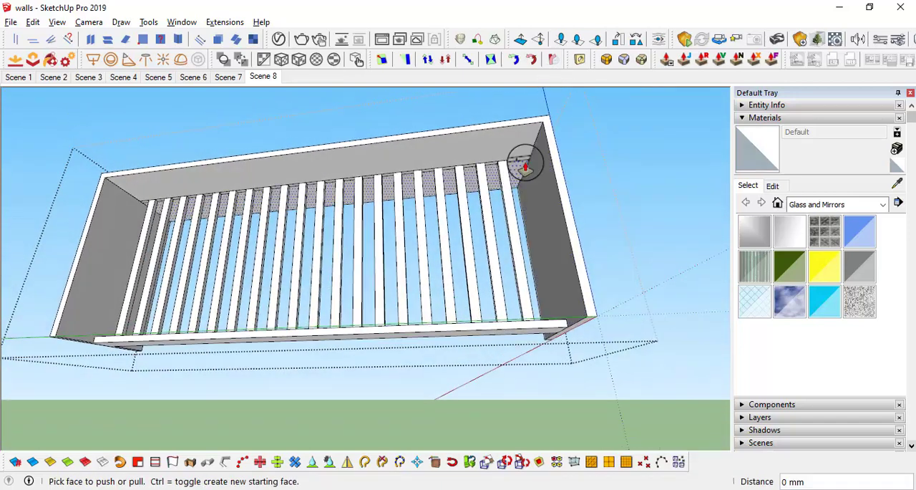
middle_click_drag(546, 304, 531, 347)
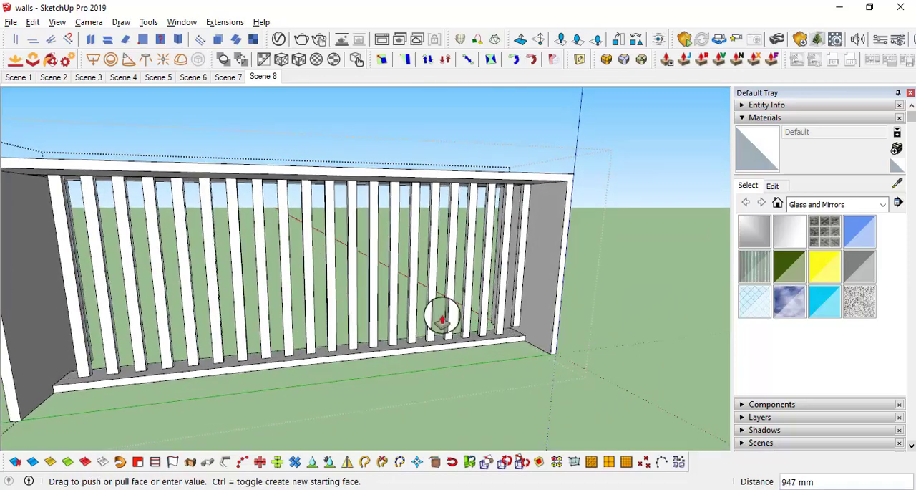
middle_click_drag(49, 321, 111, 306)
scroll(379, 325, "up", 3)
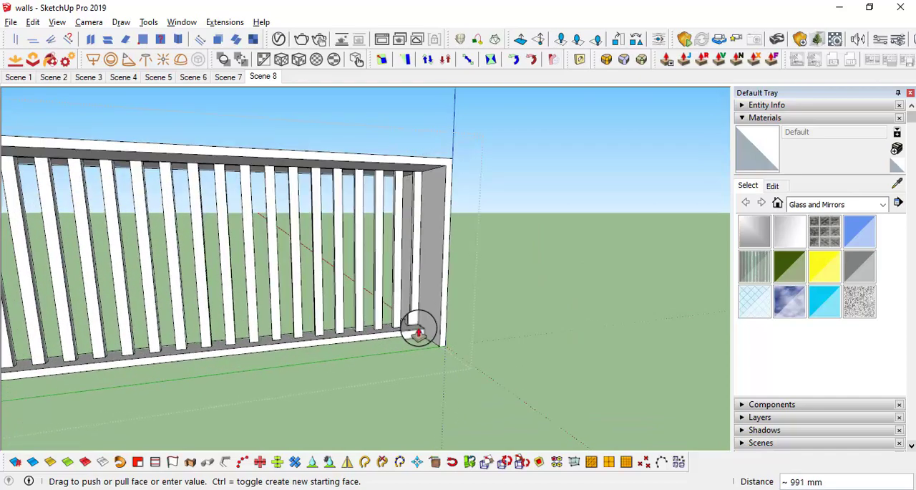
scroll(419, 330, "down", 5)
middle_click_drag(423, 317, 389, 340)
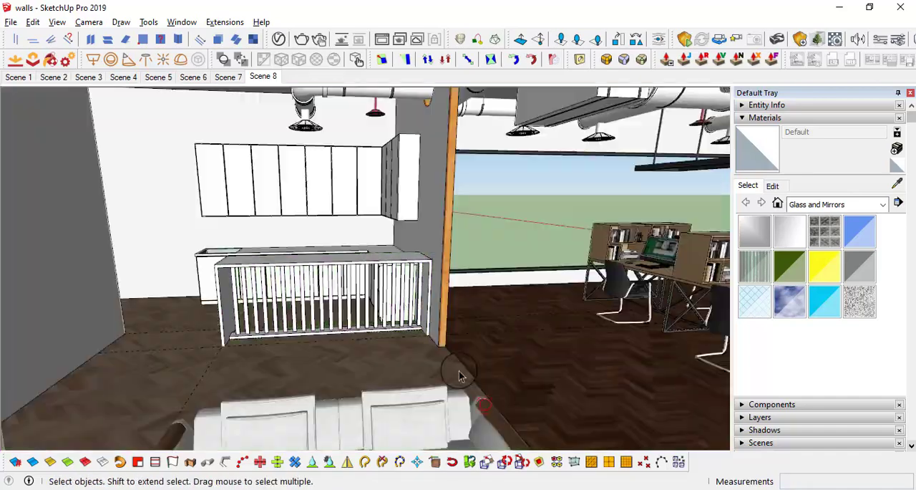
Step: Examine the slatted counter together with the L-shaped counter and the upper cabinets from several angles
scroll(408, 304, "up", 2)
middle_click_drag(408, 304, 213, 342)
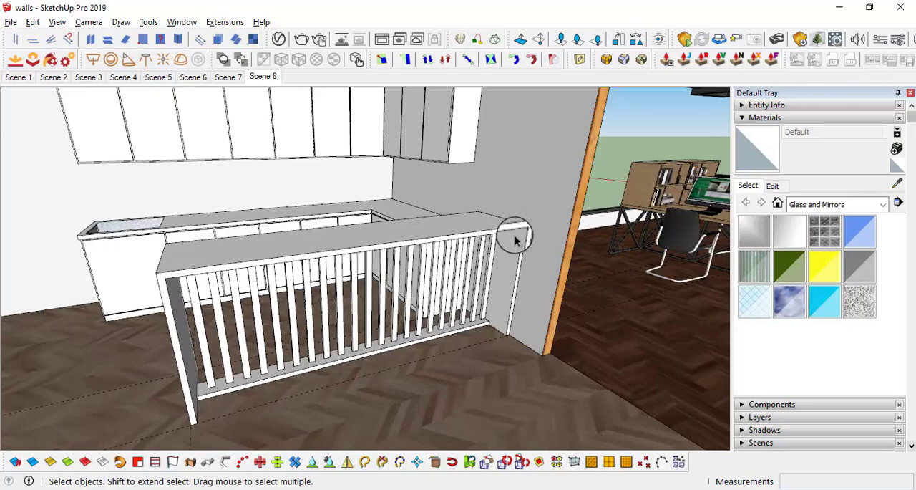
middle_click_drag(523, 229, 494, 208)
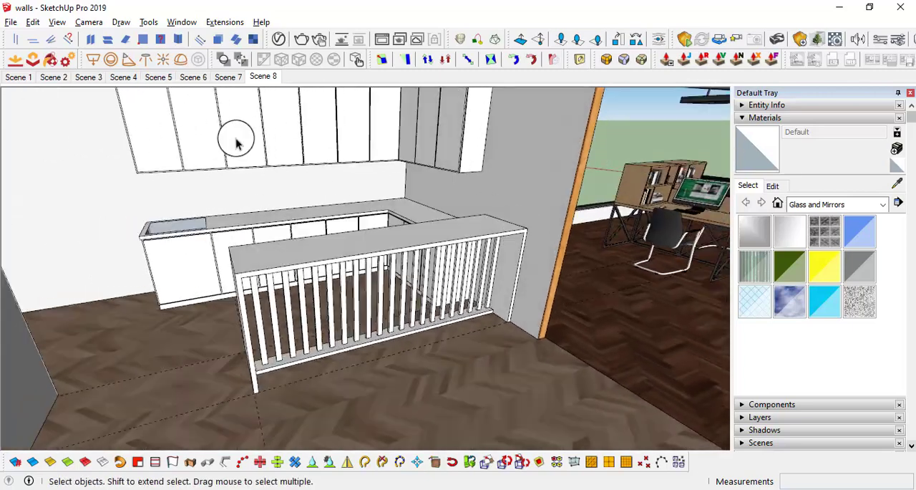
middle_click_drag(341, 192, 388, 213)
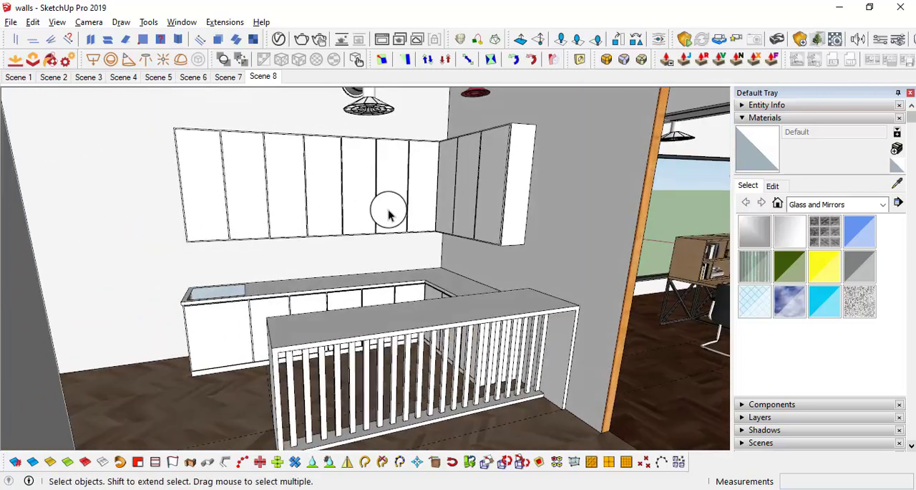
middle_click_drag(434, 253, 394, 220)
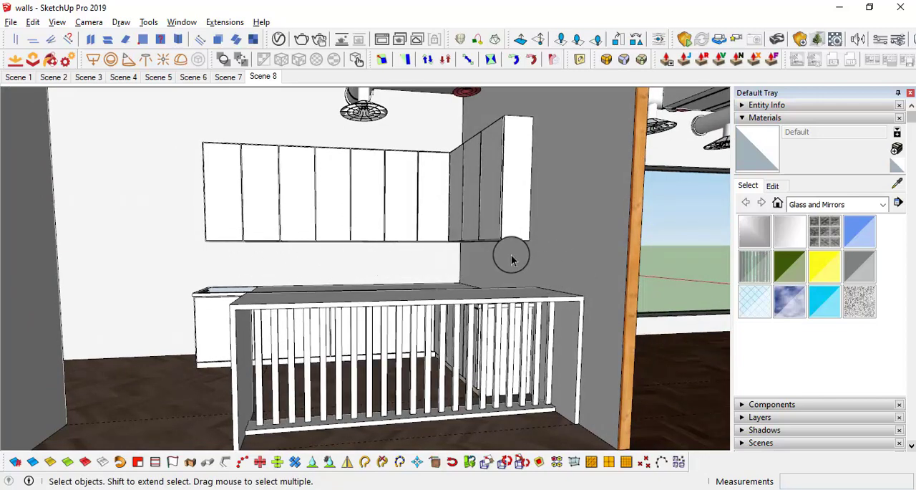
middle_click_drag(399, 275, 462, 340)
scroll(261, 270, "up", 1)
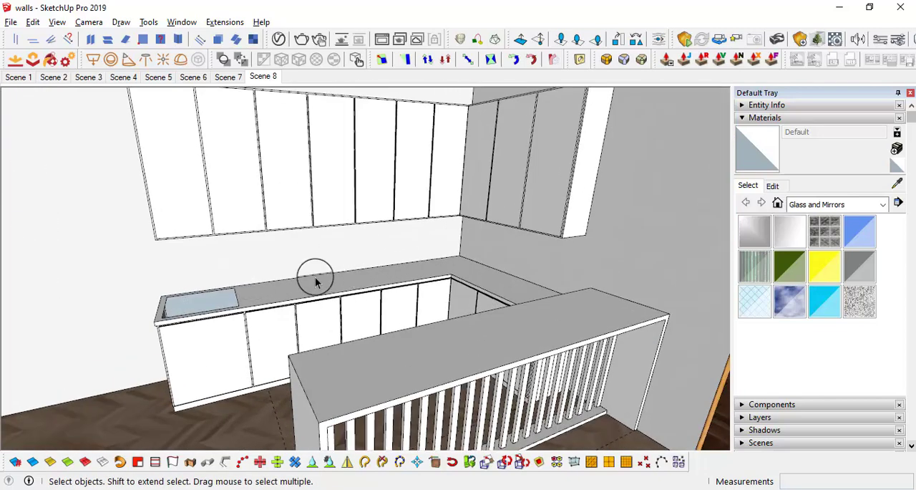
middle_click_drag(367, 281, 367, 256)
scroll(368, 255, "down", 1)
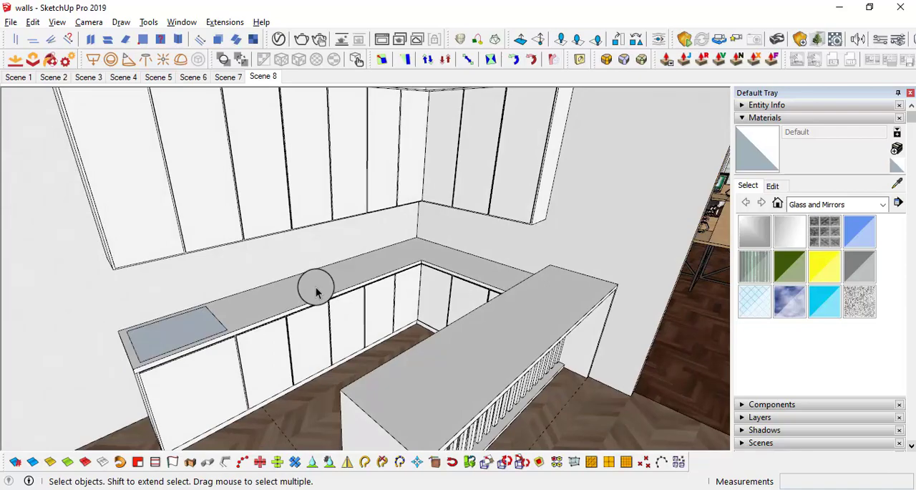
middle_click_drag(315, 291, 220, 262)
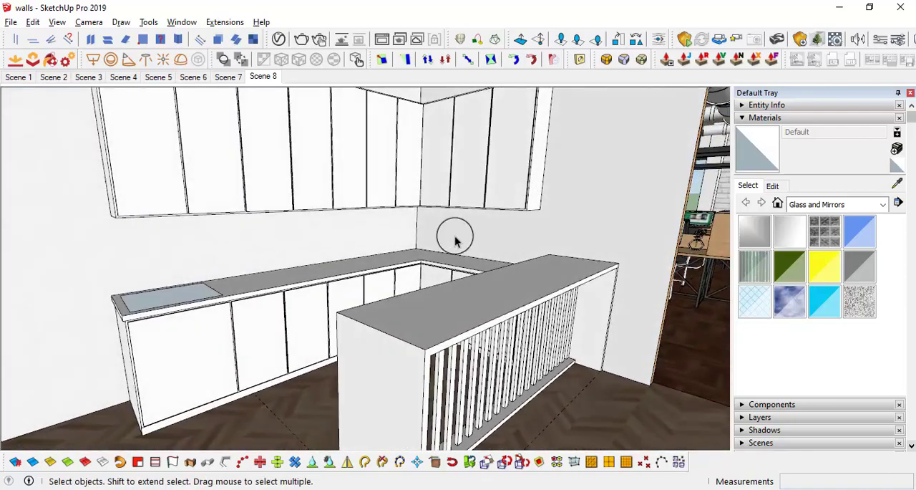
scroll(407, 234, "down", 1)
middle_click_drag(407, 235, 439, 268)
middle_click_drag(272, 274, 398, 254)
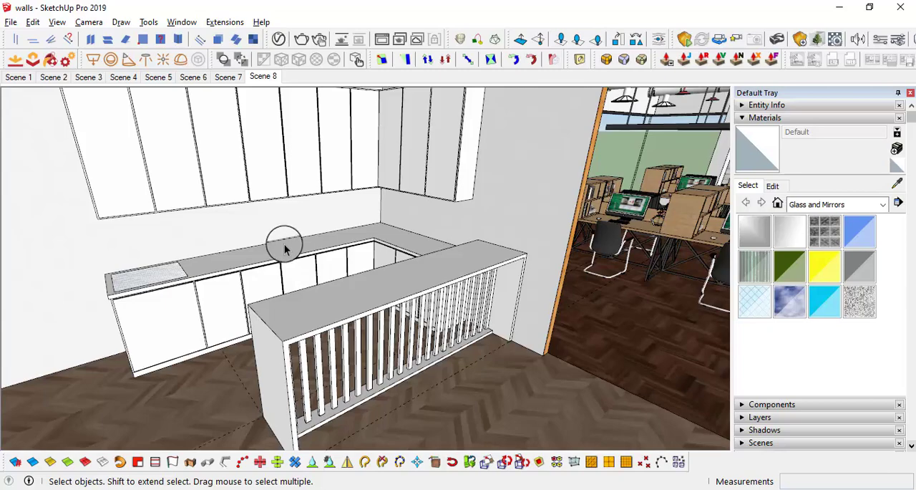
Step: Delete the face covering the sink opening at the end of the L-shaped counter
middle_click_drag(284, 248, 345, 242)
middle_click_drag(402, 254, 224, 333)
middle_click_drag(279, 330, 429, 252)
middle_click_drag(351, 211, 524, 287)
left_click(211, 318)
key("Delete")
Step: Draw a line from the upper cabinets' back corner up to the ceiling and outline a strip about 76 mm wide and 2426 mm long there
scroll(212, 317, "up", 2)
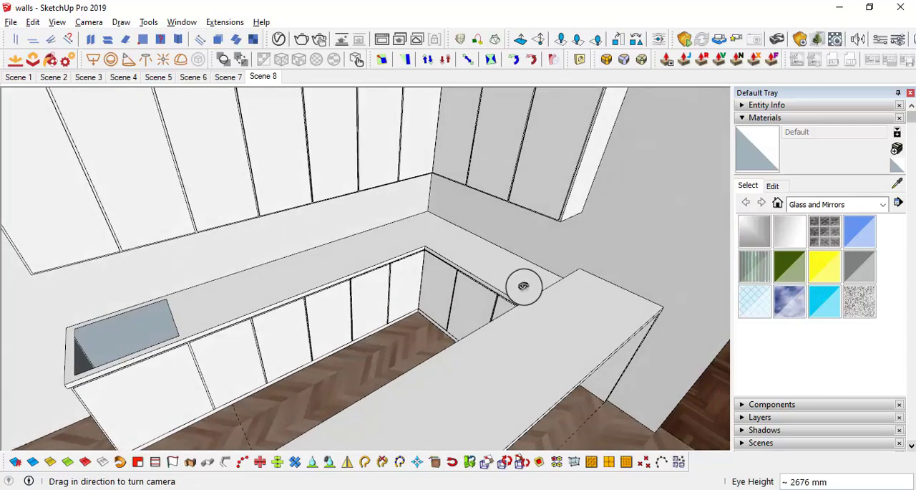
left_click_drag(528, 288, 517, 264)
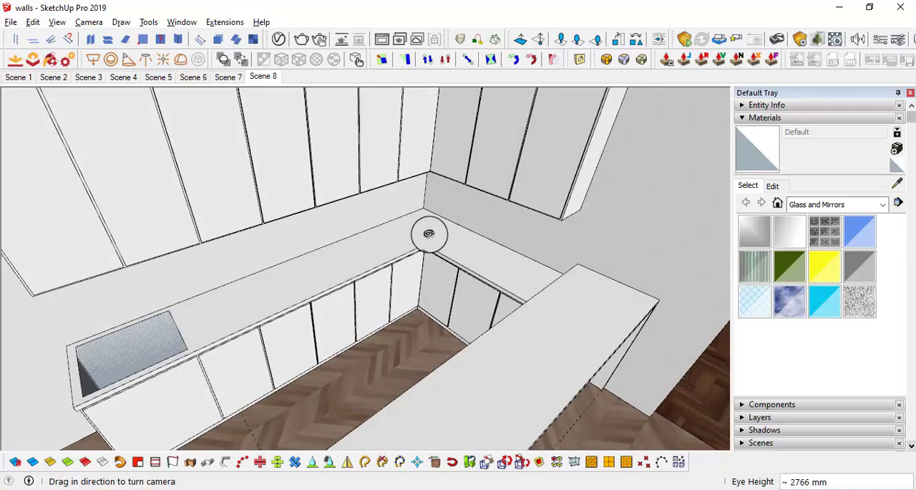
middle_click_drag(287, 279, 411, 265)
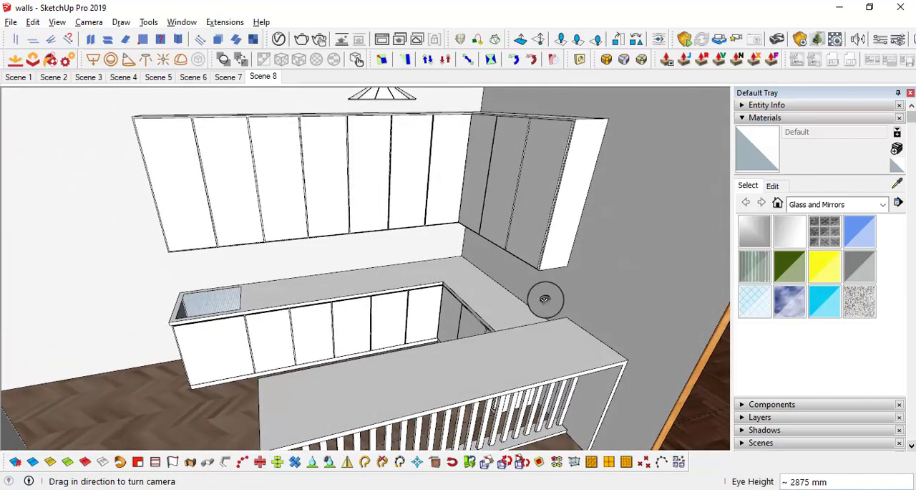
middle_click_drag(545, 299, 305, 182)
middle_click_drag(395, 245, 434, 209)
left_click_drag(411, 267, 328, 174)
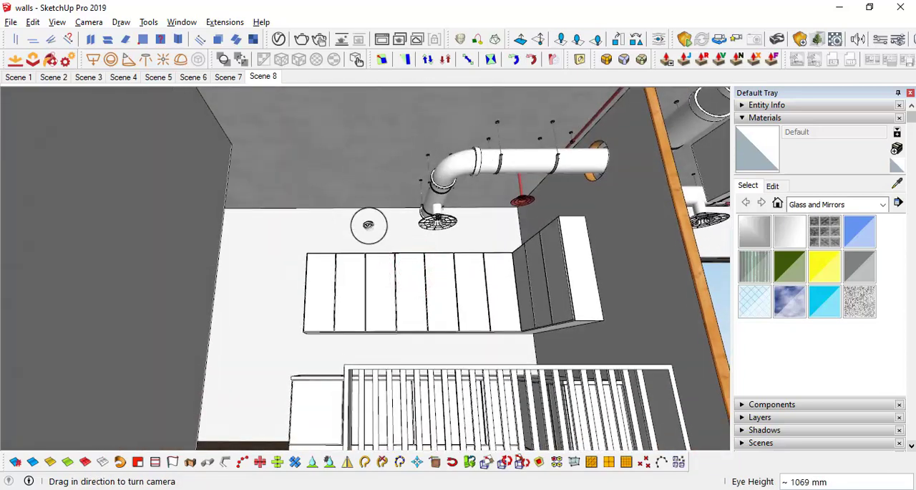
middle_click_drag(368, 225, 373, 252)
mouse_move(457, 281)
middle_mouse_down()
mouse_move(415, 264)
mouse_move(436, 264)
mouse_move(416, 264)
mouse_move(487, 203)
mouse_move(475, 251)
mouse_move(434, 178)
mouse_move(475, 186)
mouse_move(348, 239)
mouse_move(337, 290)
mouse_move(284, 250)
mouse_move(307, 266)
mouse_move(261, 317)
middle_mouse_up()
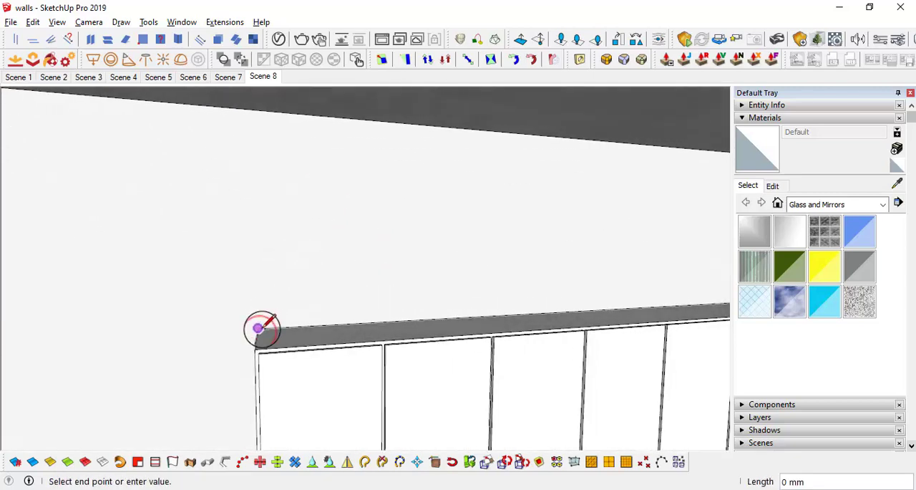
mouse_move(300, 113)
middle_mouse_down()
mouse_move(289, 133)
mouse_move(294, 108)
middle_mouse_up()
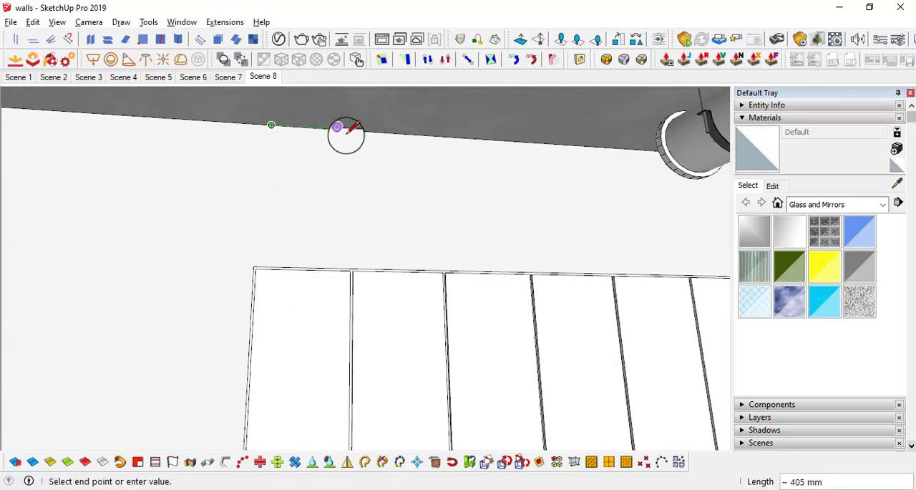
middle_click_drag(353, 129, 290, 269)
scroll(257, 158, "up", 2)
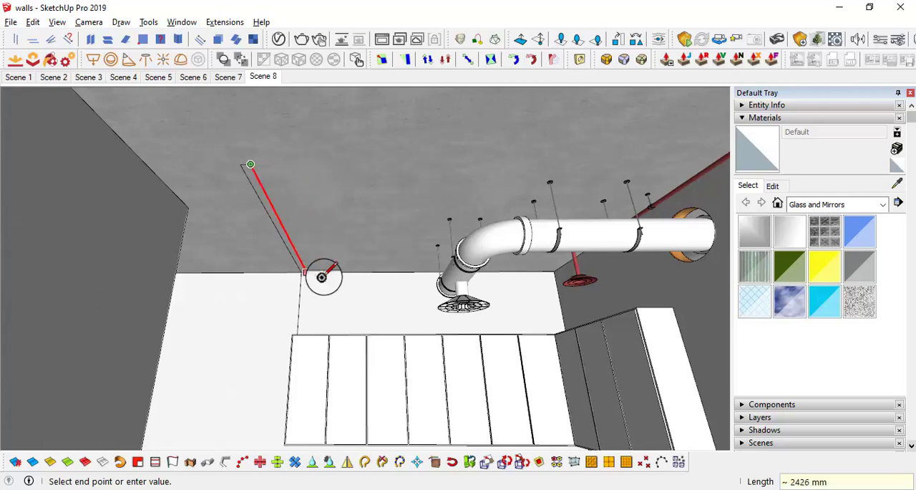
scroll(322, 272, "up", 5)
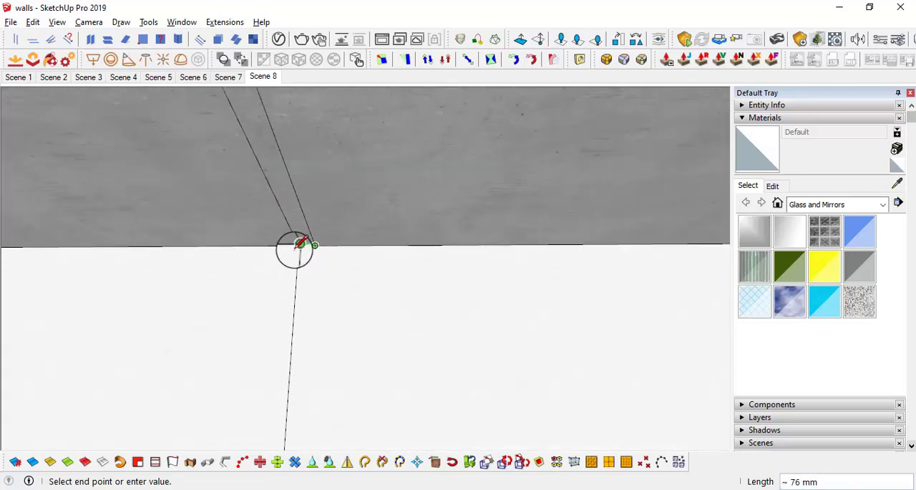
Step: Extrude the ceiling strip about 38 mm downward into a beam
key("p")
left_click(297, 247)
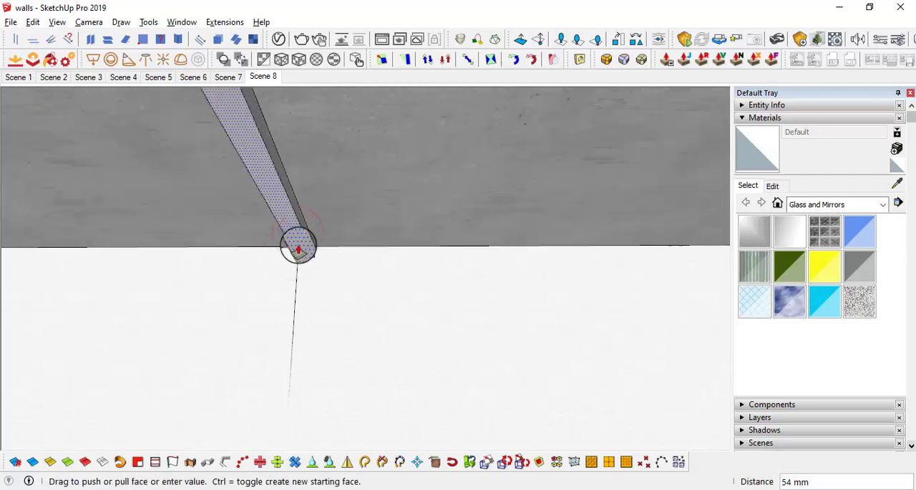
key("Return")
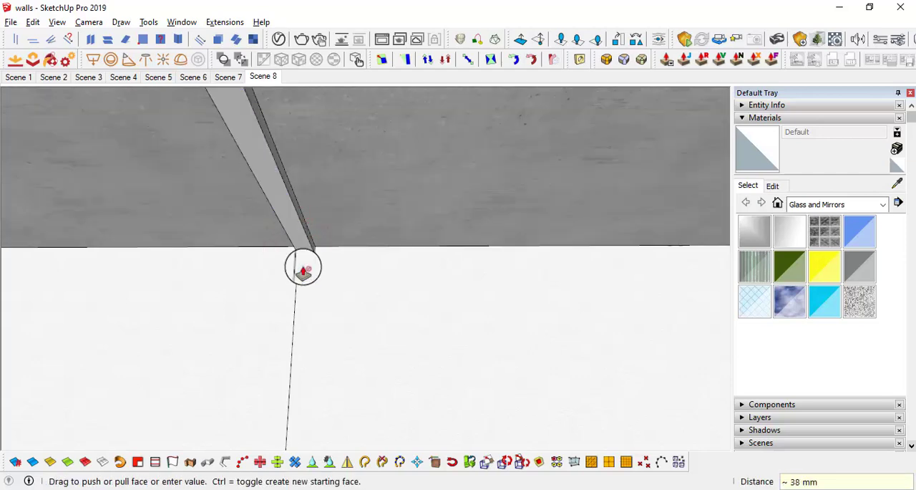
Step: Copy the beam's bottom edge at the wall 1.5" along the underside of the beam
key("space")
scroll(311, 265, "up", 3)
left_click(318, 236)
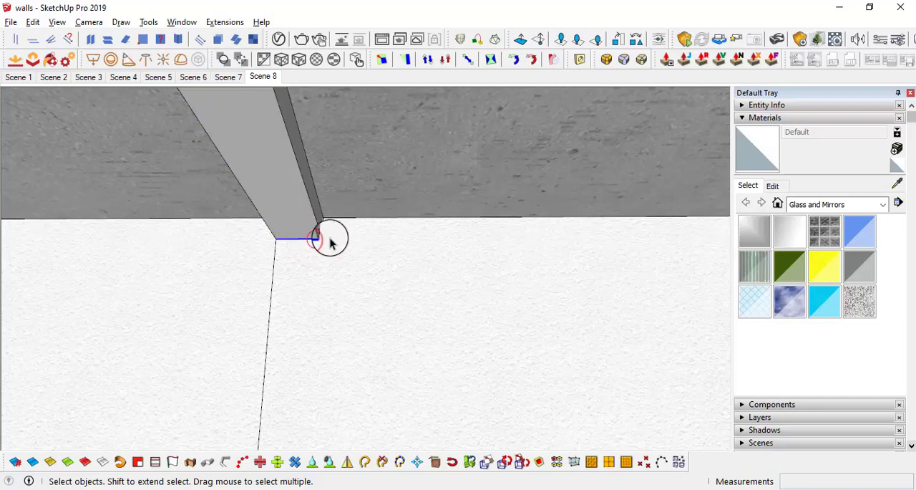
middle_click_drag(330, 243, 197, 231)
key("m")
left_click(317, 247)
key("ctrl")
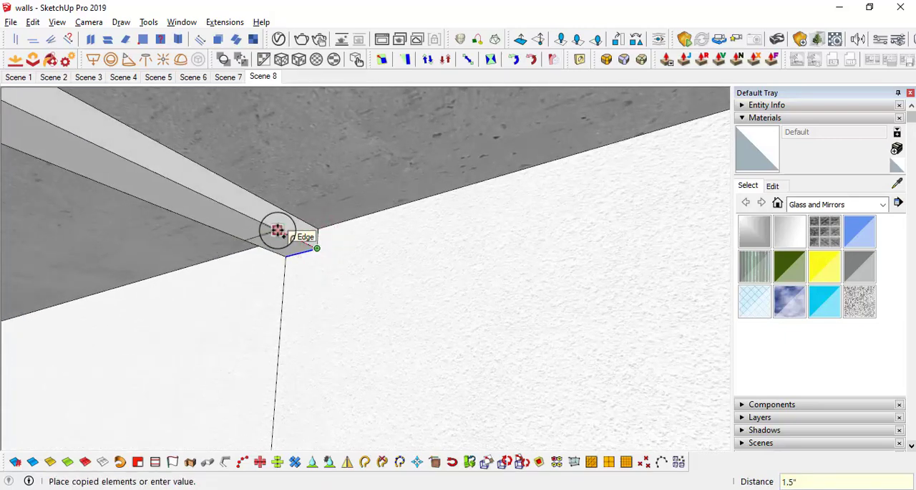
key("Return")
Step: Extrude the small end face under the beam down to the top of the upper cabinets as a vertical post
key("p")
left_click(297, 247)
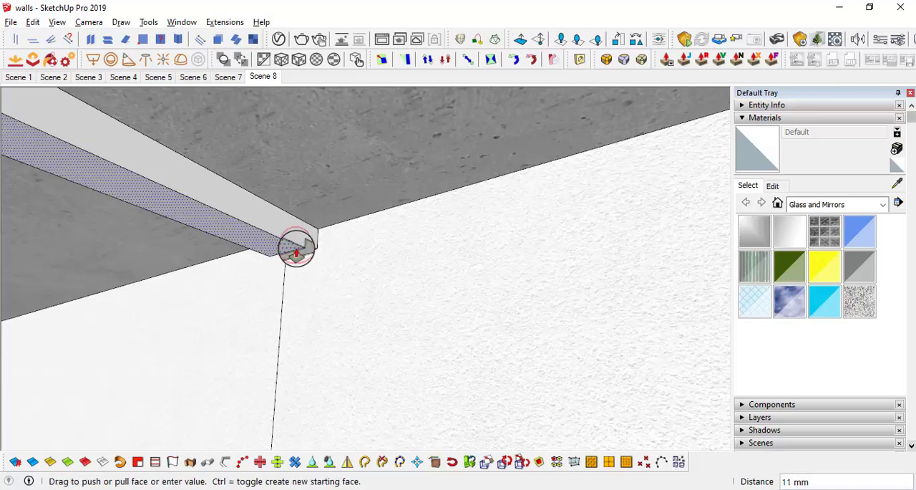
middle_click_drag(303, 364, 310, 298)
scroll(310, 297, "up", 2)
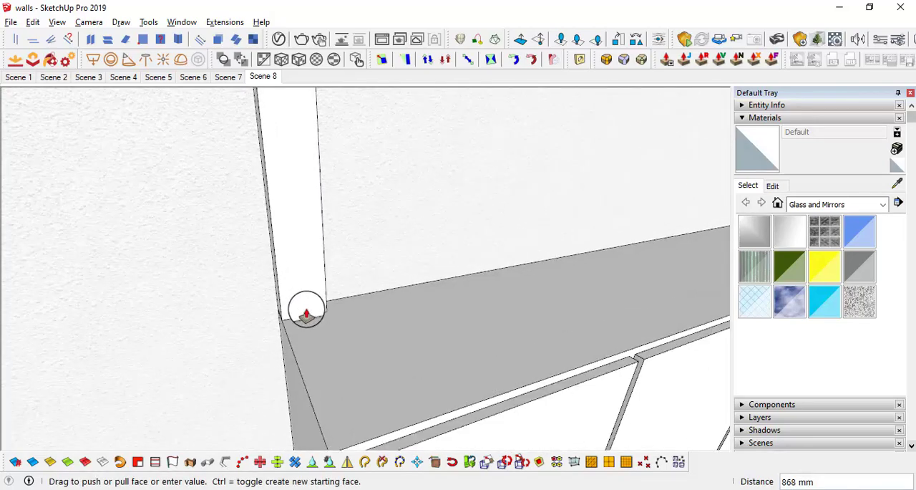
left_click(365, 332)
middle_click_drag(372, 323, 295, 229)
Step: Select the connected beam and post geometry and make it a component
key("space")
left_click(315, 247)
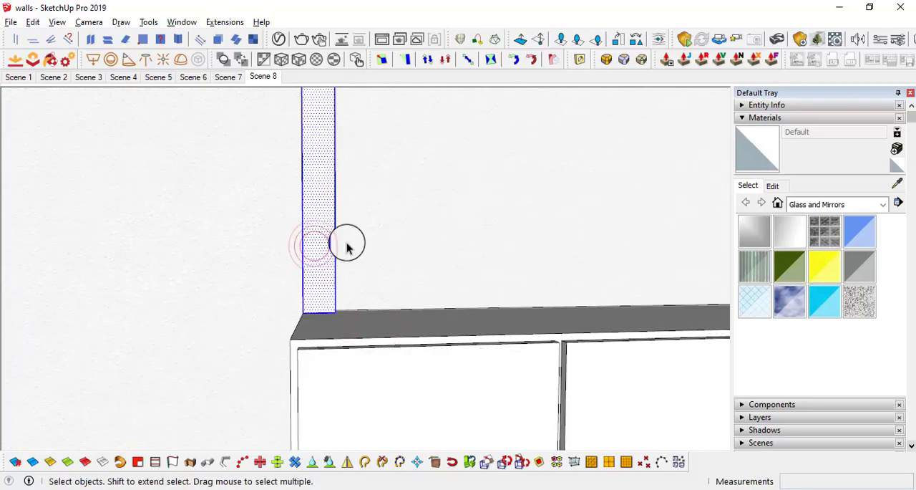
mouse_move(347, 247)
middle_mouse_down()
mouse_move(415, 231)
mouse_move(337, 241)
middle_mouse_up()
right_click(333, 245)
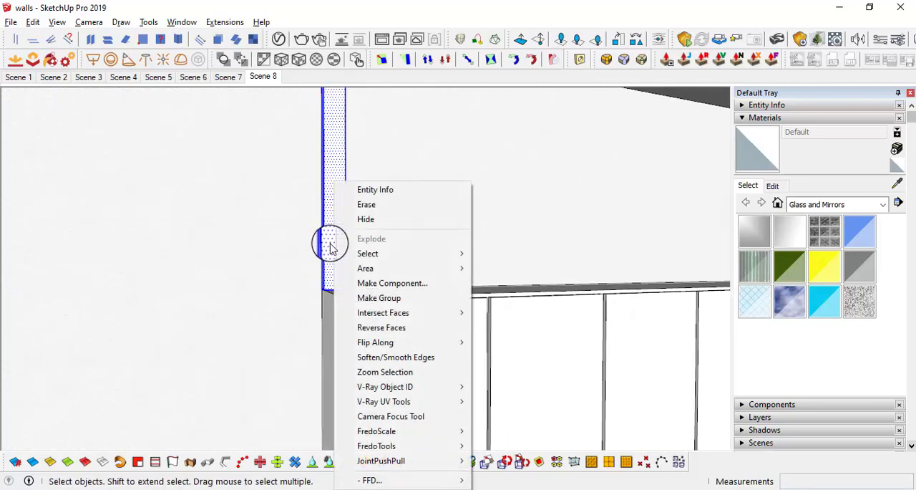
left_click(384, 284)
left_click(275, 391)
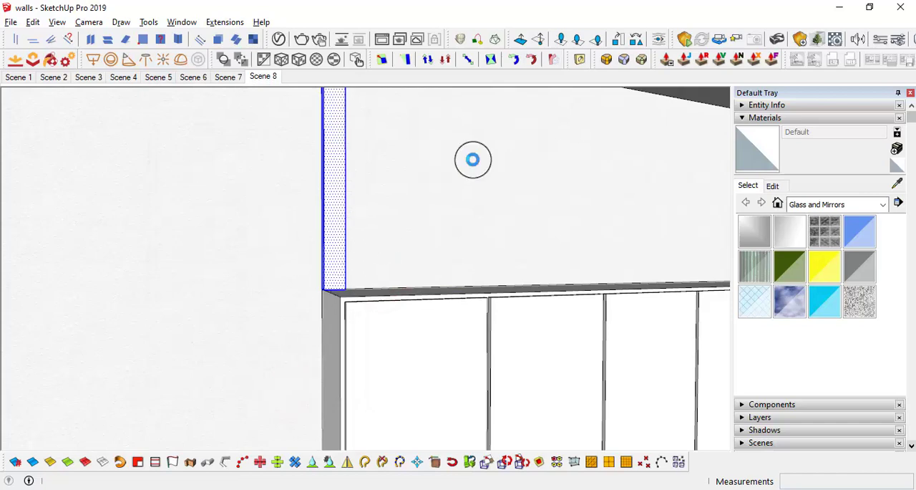
Step: Examine the beam and post above the upper cabinets and their relation to the surrounding ceiling, walls and office area
middle_click_drag(405, 193, 386, 252)
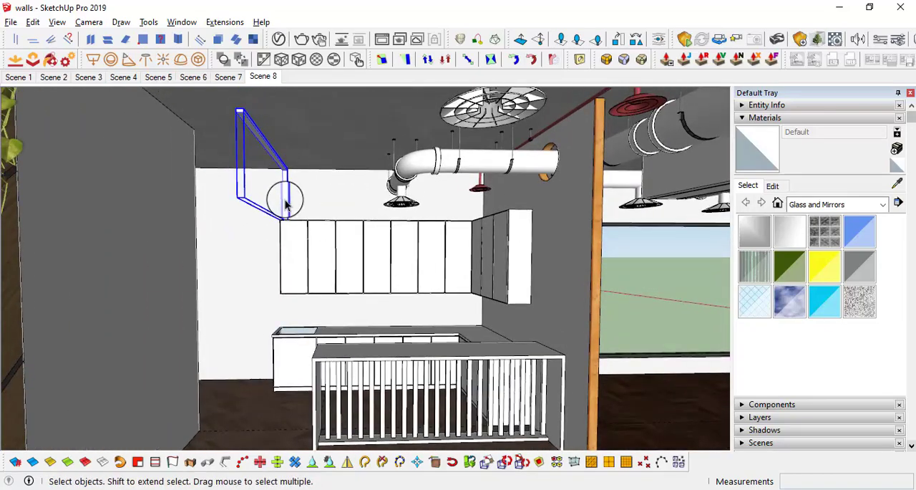
middle_click_drag(440, 294, 404, 286)
scroll(266, 152, "up", 2)
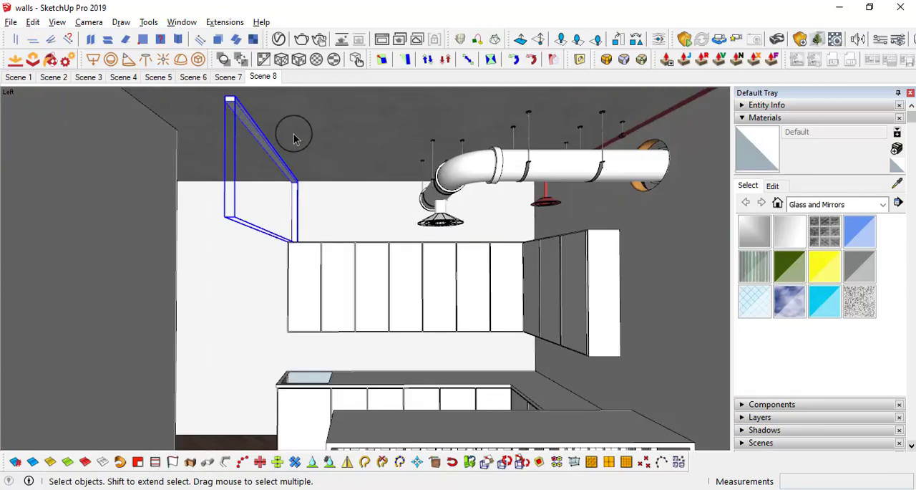
middle_click_drag(370, 278, 372, 233)
middle_click_drag(297, 154, 312, 164)
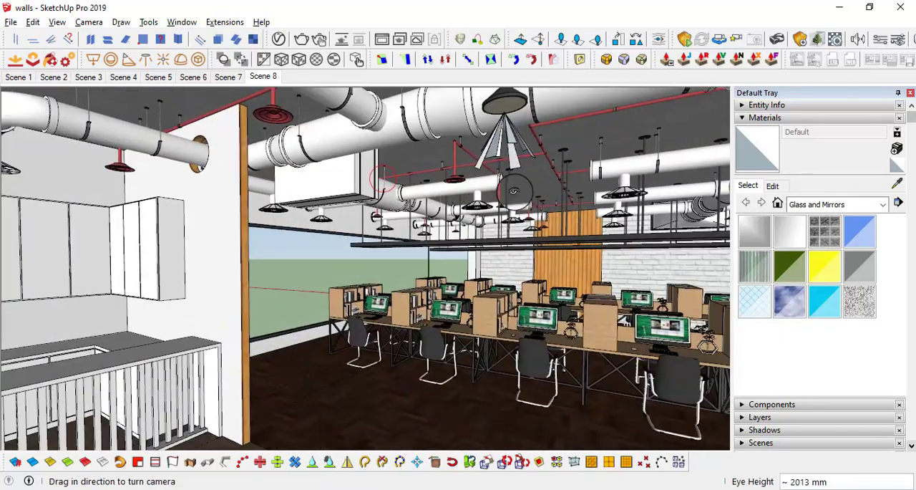
left_click_drag(401, 251, 458, 229)
middle_click_drag(401, 250, 584, 235)
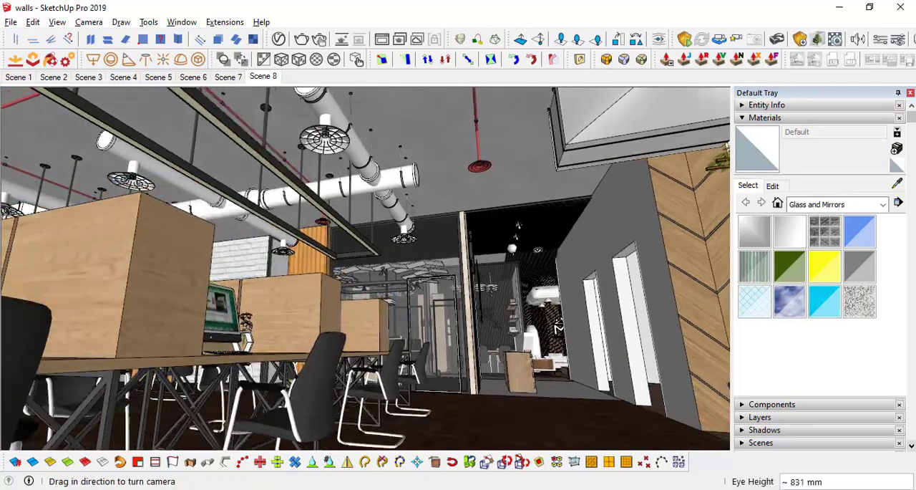
scroll(566, 249, "up", 3)
scroll(534, 210, "up", 3)
middle_click_drag(534, 210, 387, 201)
scroll(333, 175, "up", 5)
middle_click_drag(333, 176, 353, 189)
left_click_drag(465, 219, 86, 357)
scroll(134, 291, "up", 3)
scroll(134, 292, "up", 4)
middle_click_drag(143, 298, 223, 217)
scroll(176, 241, "down", 2)
left_click_drag(255, 207, 207, 185)
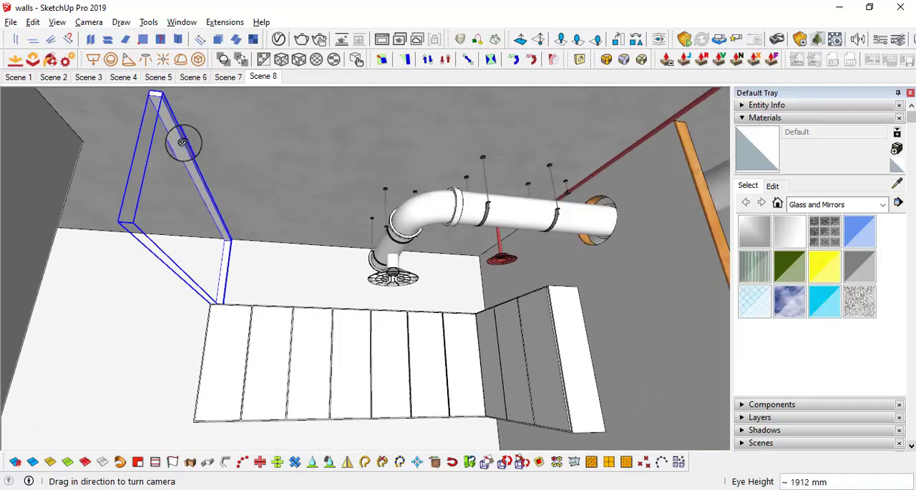
middle_click_drag(308, 221, 280, 185)
middle_click_drag(313, 245, 172, 258)
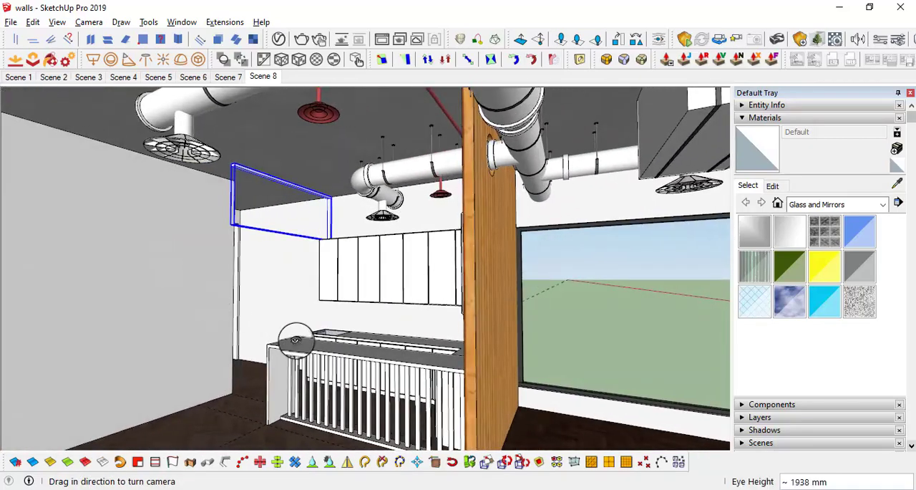
Step: Open the beam and post component for editing and offset the outer top and wall-side edges of its side face inward by .25"
middle_click_drag(352, 350, 307, 194)
scroll(294, 217, "up", 3)
scroll(305, 196, "up", 3)
key("space")
scroll(289, 208, "up", 2)
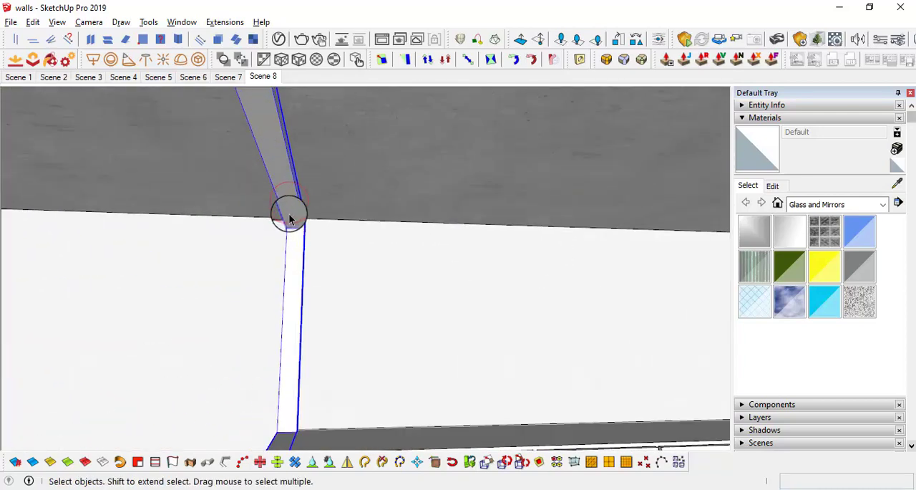
double_click(295, 212)
middle_click_drag(307, 221, 261, 302)
scroll(299, 219, "up", 4)
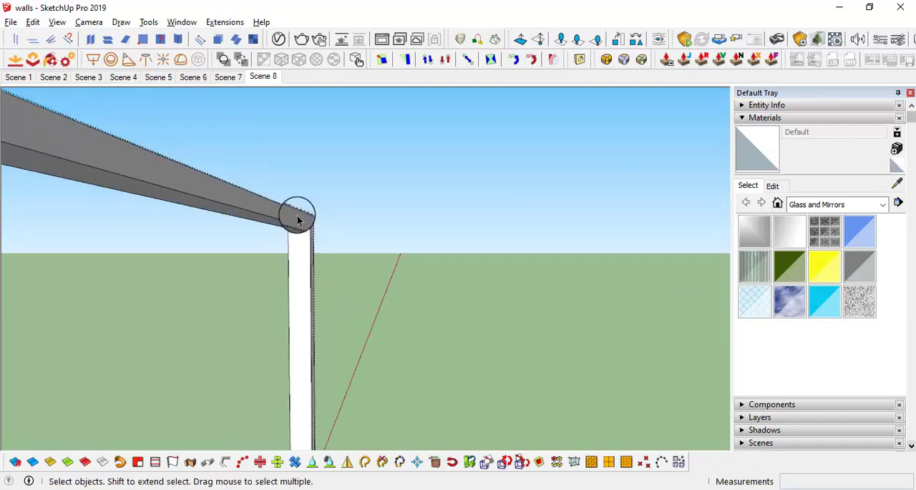
mouse_move(304, 225)
middle_mouse_down()
mouse_move(264, 237)
mouse_move(317, 220)
middle_mouse_up()
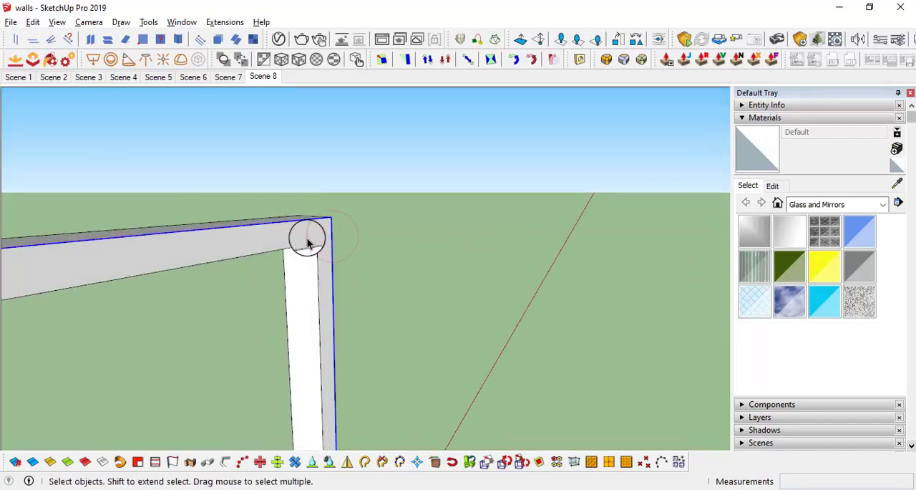
left_click(309, 228)
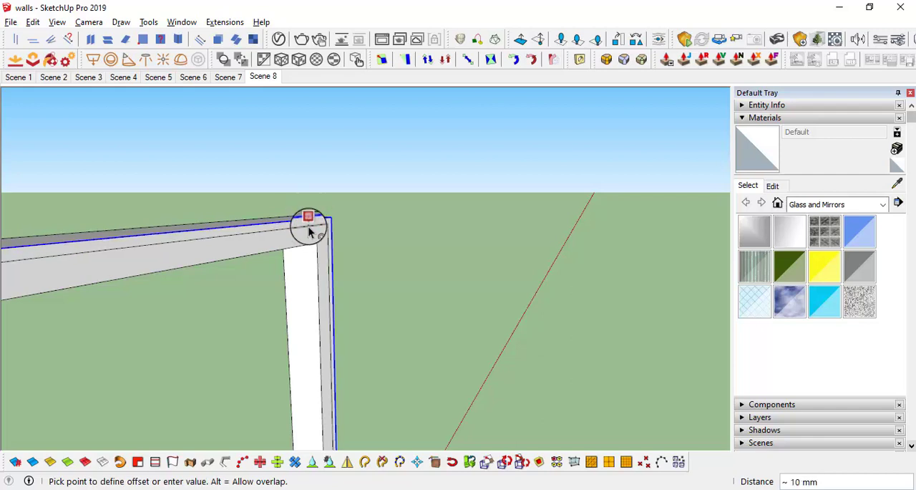
type(".25")
key("Return")
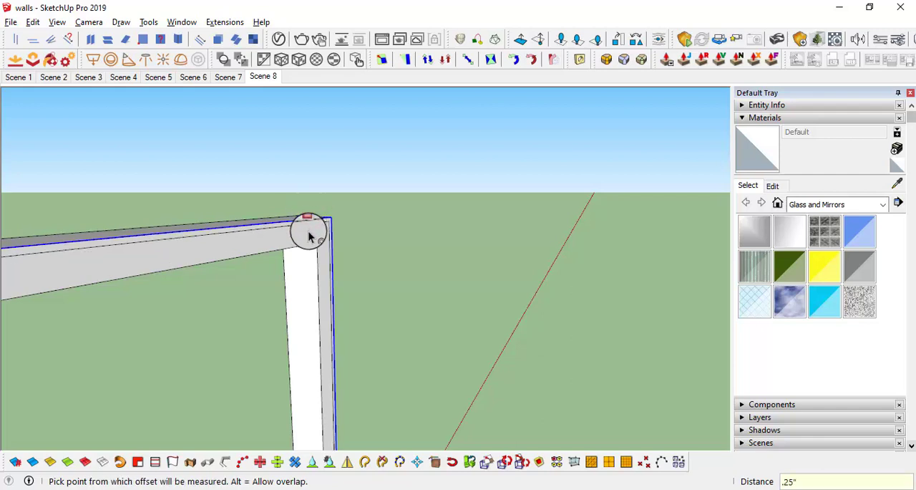
Step: Pull the narrow offset strip along the beam and post outward by 25 mm
middle_click_drag(309, 231, 351, 229)
scroll(329, 223, "up", 1)
key("p")
left_click(317, 217)
scroll(368, 234, "down", 8)
scroll(364, 231, "up", 10)
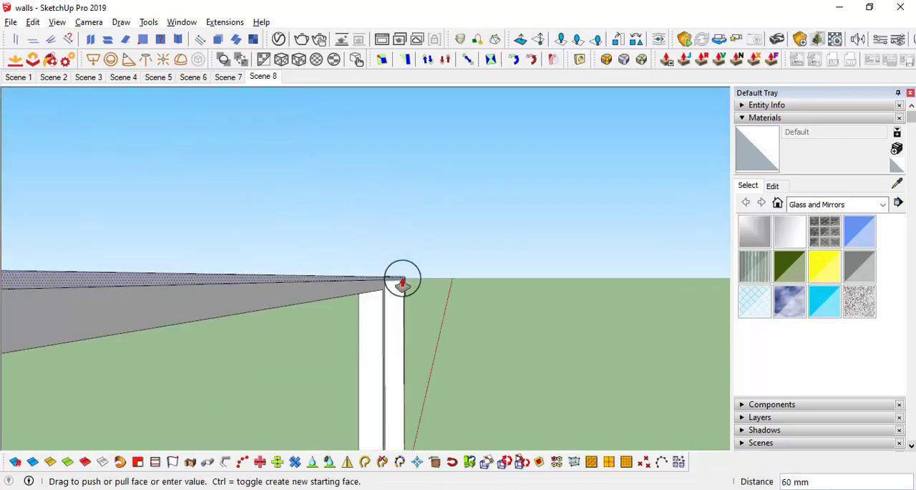
middle_click_drag(403, 278, 422, 233)
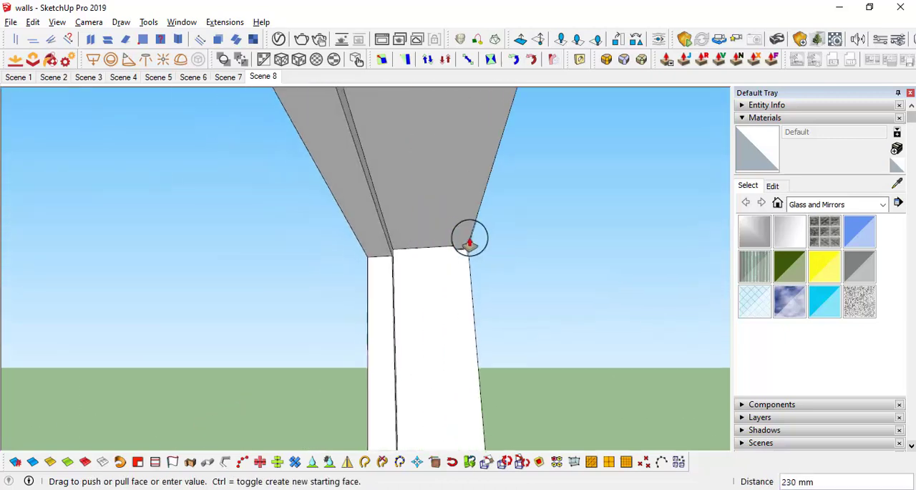
key("Return")
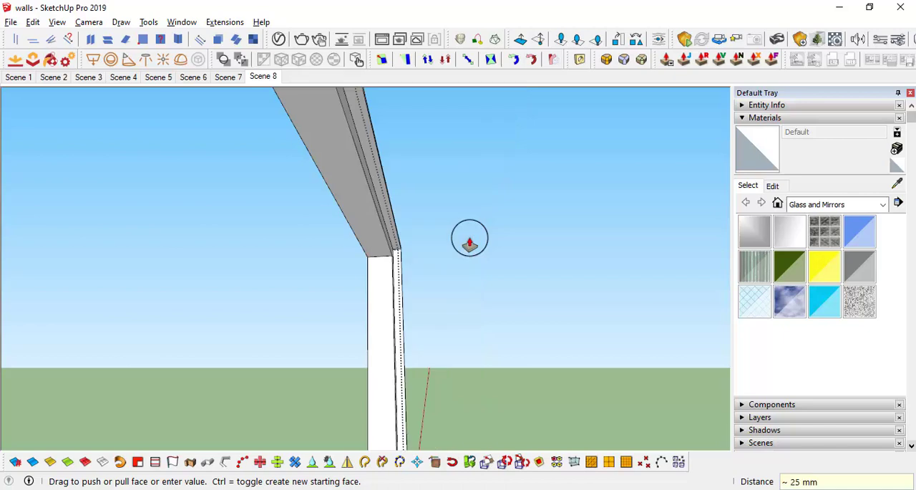
Step: Try to pull the end face of the projecting strip further outward, and undo that pull
middle_click_drag(398, 242, 368, 250)
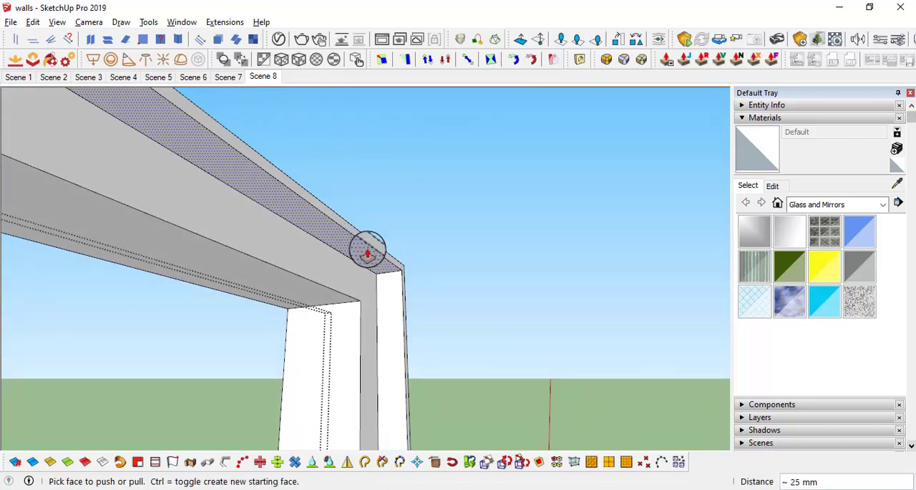
key("space")
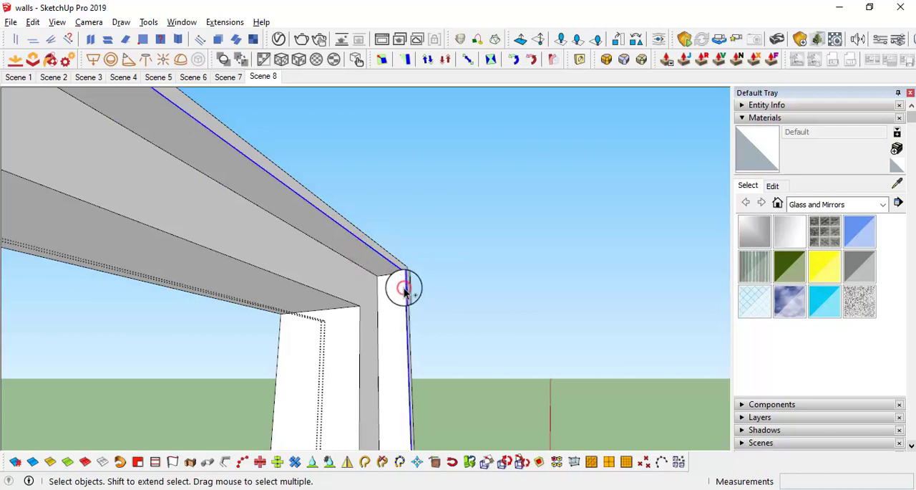
middle_click_drag(387, 269, 410, 269)
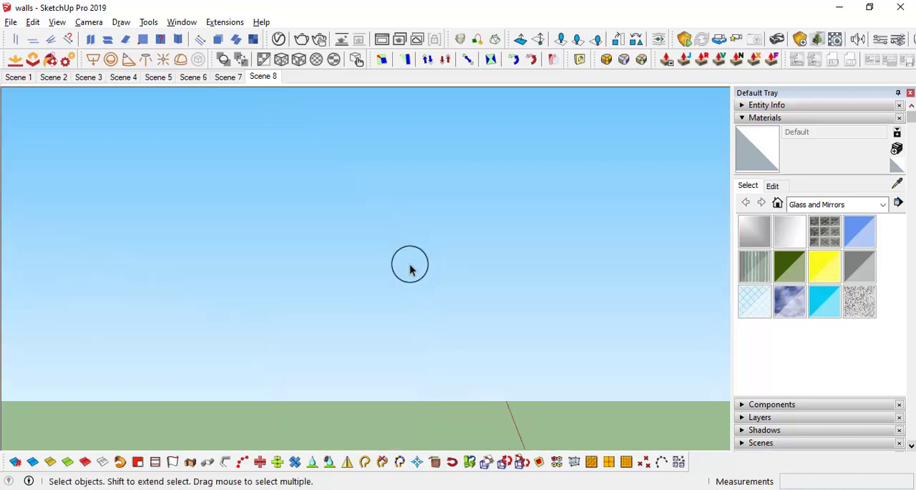
scroll(411, 264, "down", 4)
scroll(409, 263, "up", 4)
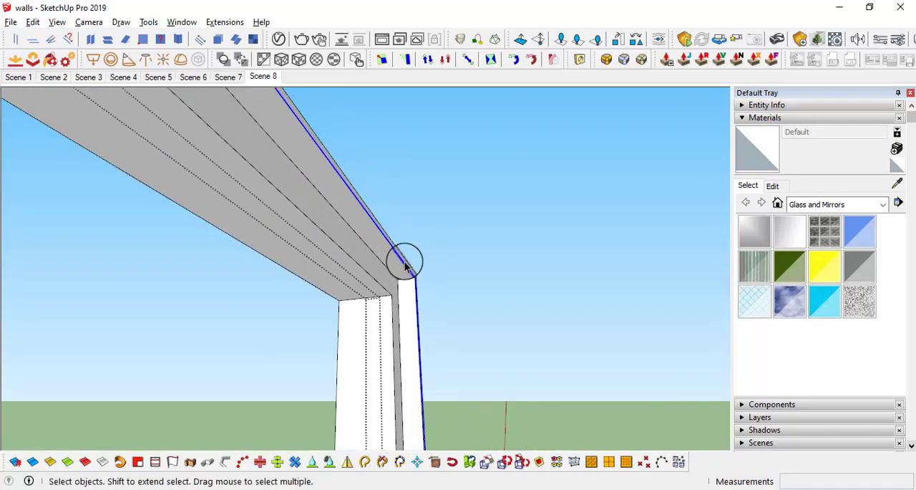
scroll(405, 262, "up", 1)
key("p")
left_click(402, 257)
key("ctrl+z")
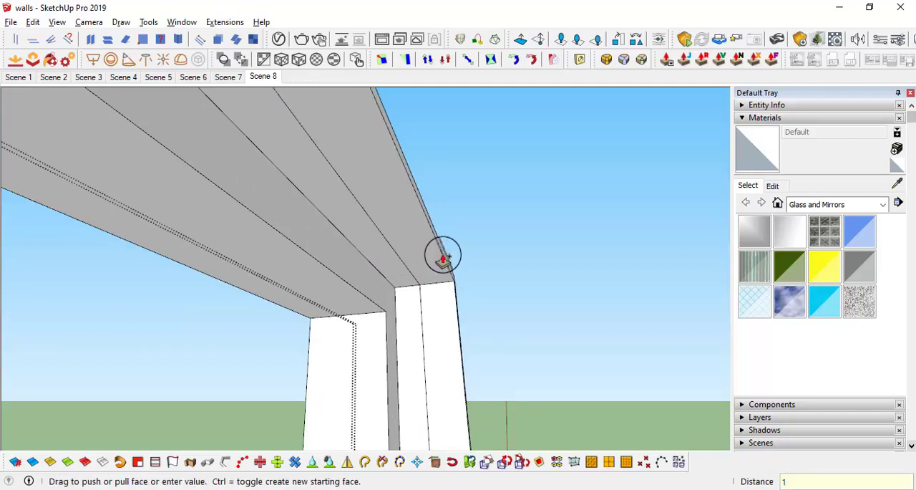
Step: Extrude the strip's end face a further 1" as a separate section, keeping a dividing edge along beam and post
left_click(442, 259)
scroll(448, 274, "down", 3)
middle_click_drag(343, 319, 354, 308)
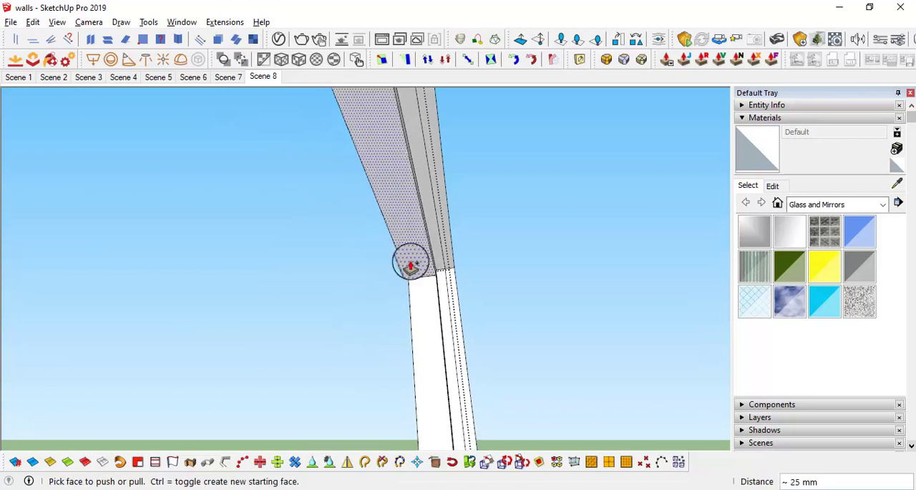
middle_click_drag(446, 255, 365, 266)
left_click(359, 251)
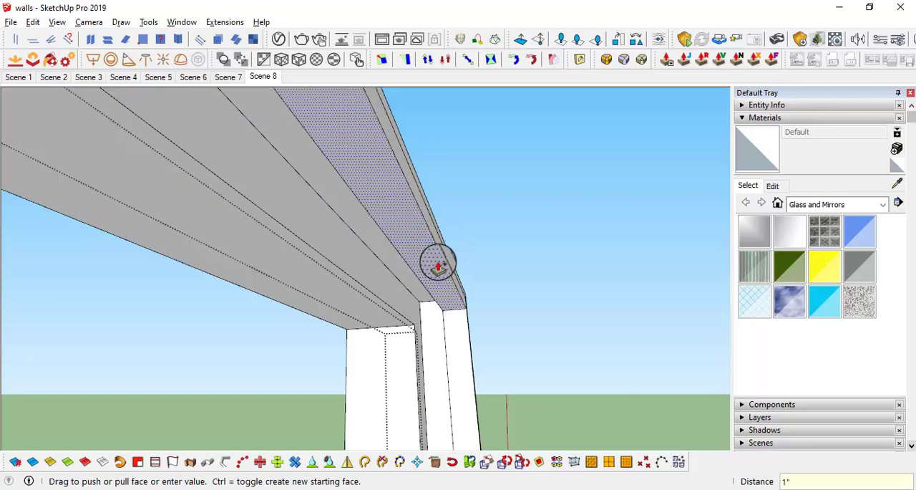
middle_click_drag(434, 262, 476, 280)
key("space")
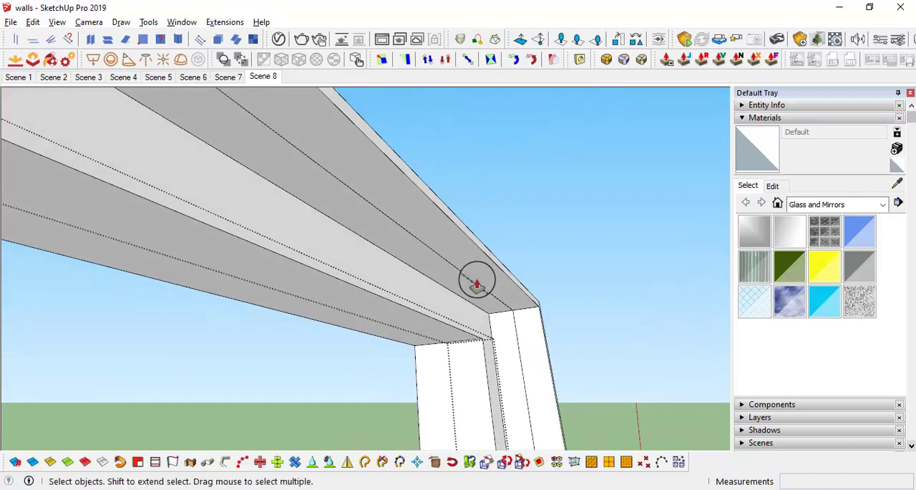
Step: Thicken the outer strip section by pulling its beam underside and its post side face out .75" each
key("p")
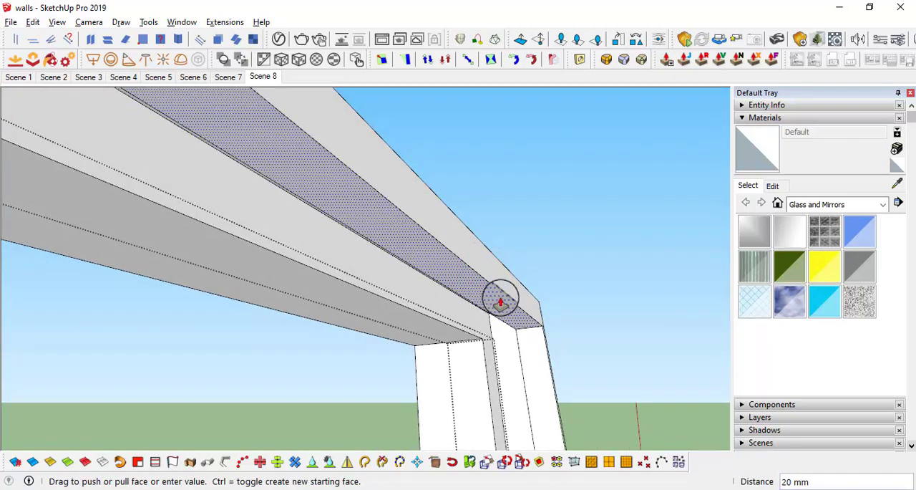
middle_click_drag(511, 296, 528, 307)
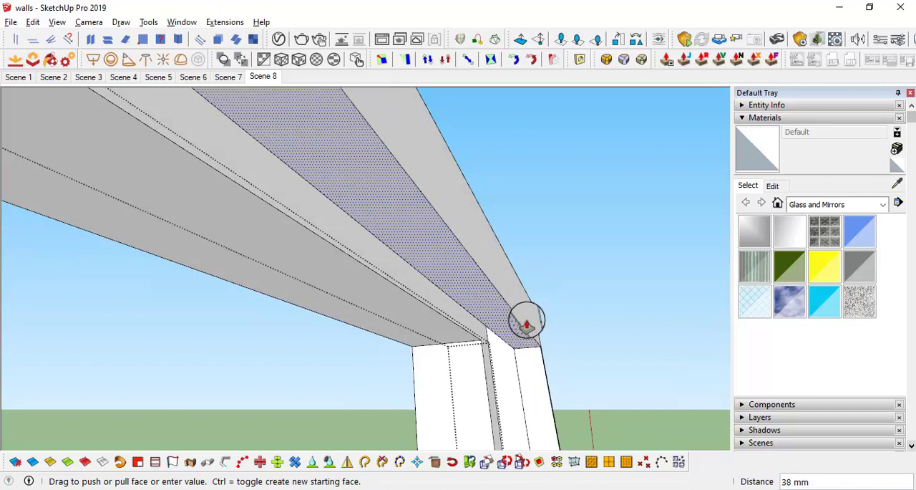
left_click_drag(526, 325, 492, 309)
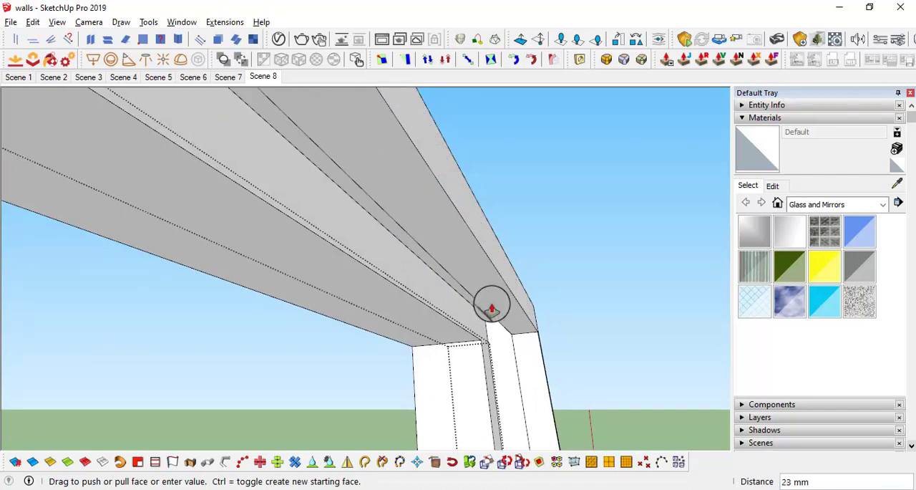
key("Return")
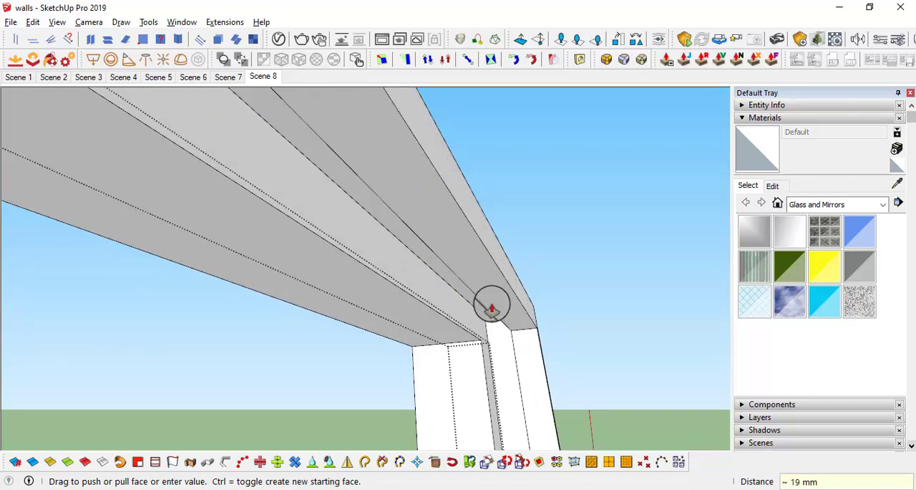
middle_click_drag(492, 306, 378, 311)
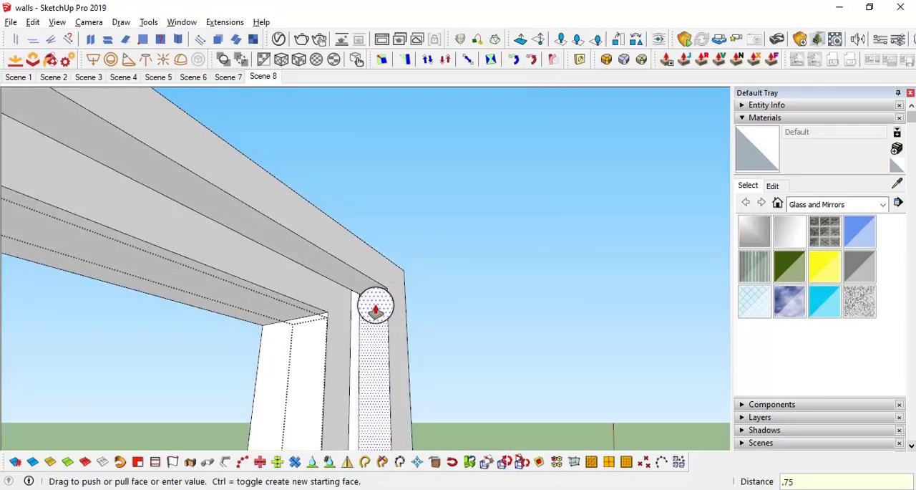
middle_click_drag(380, 307, 370, 253)
Step: Offset the outer top and wall-side edges of the thickened section's end face inward by .25"
key("space")
key("f")
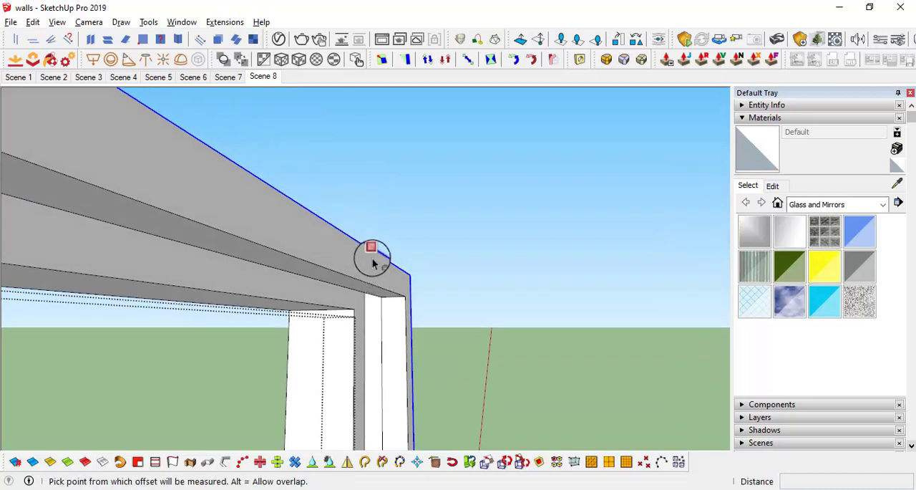
left_click(372, 255)
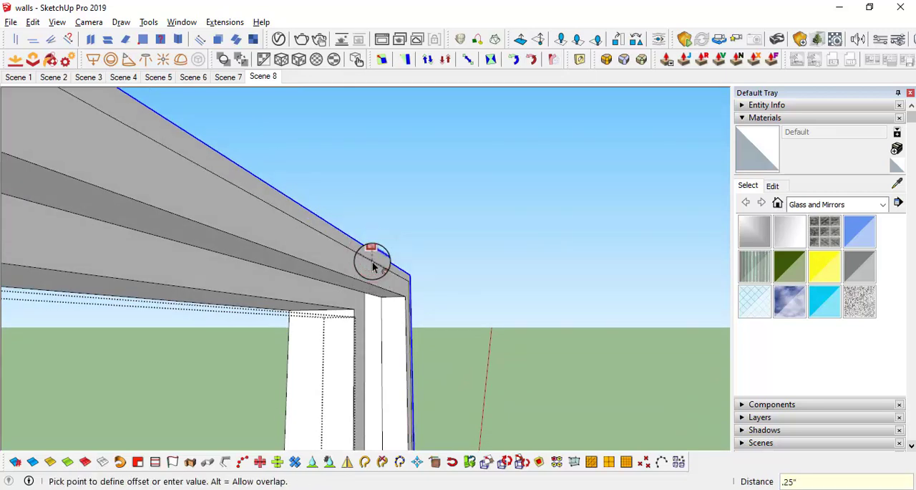
left_click(372, 266)
Step: Pull the new narrow strip outward 1" and extrude it another 1" as a separate section
key("p")
left_click_drag(383, 261, 456, 294)
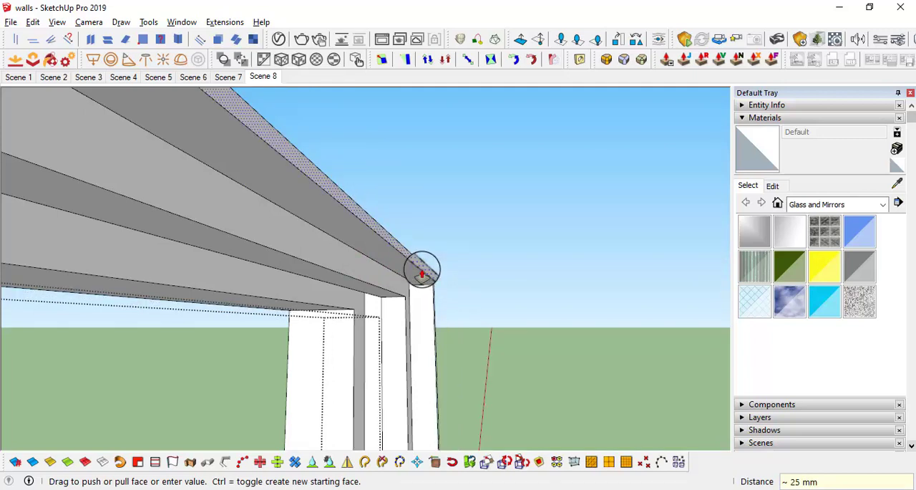
left_click_drag(422, 270, 478, 275)
type("1")
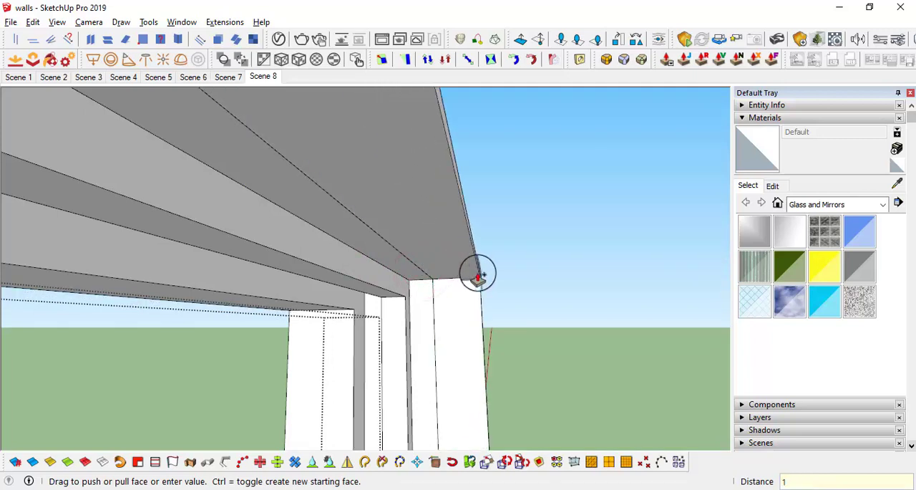
type("\"")
key("Return")
Step: Thicken the outermost strip section on both the beam and the post to match the previous thickened section
key("space")
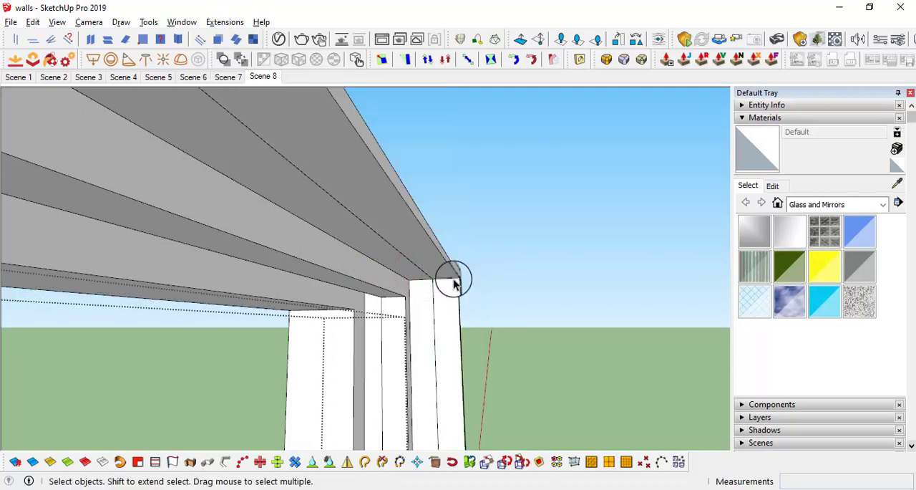
middle_click_drag(453, 283, 433, 279)
left_click_drag(428, 269, 446, 307)
middle_click_drag(445, 307, 398, 309)
key("space")
scroll(411, 282, "down", 3)
left_click(379, 265)
middle_click_drag(370, 280, 374, 246)
key("m")
key("ctrl")
left_click(373, 244)
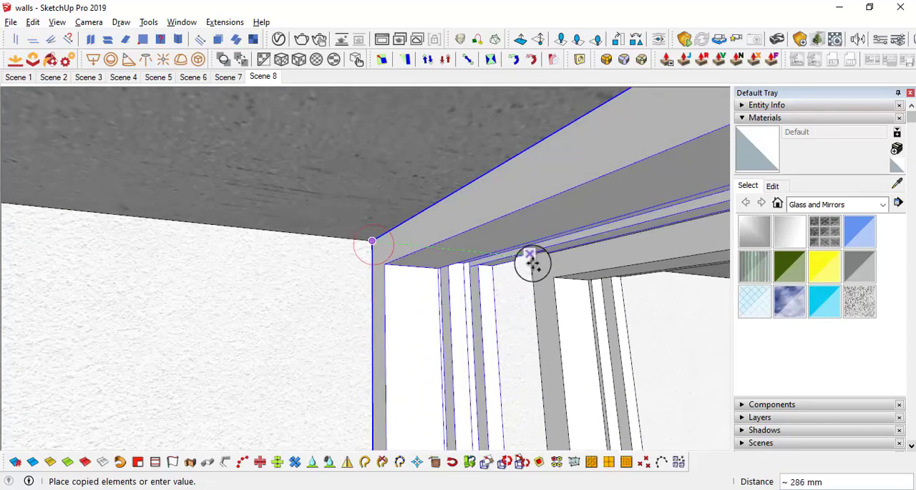
middle_click_drag(531, 259, 503, 211)
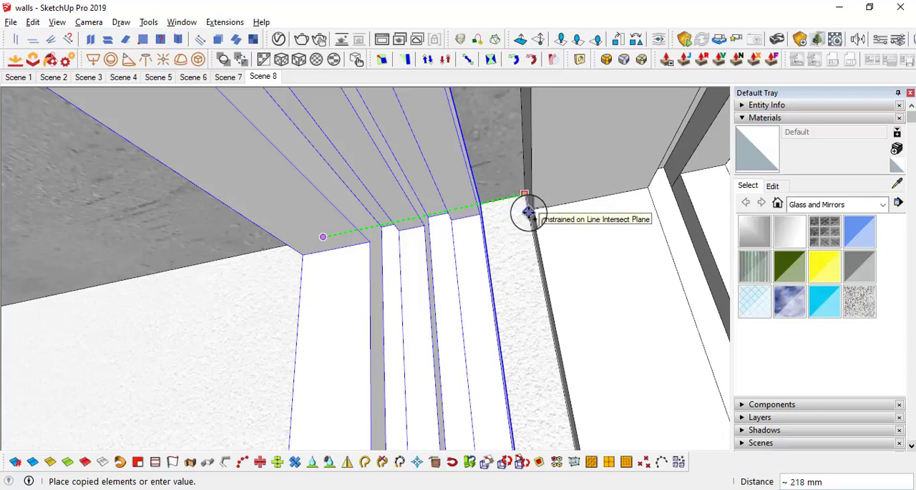
key("space")
Step: Reopen the beam and post component and offset the outer edges of its outermost end face inward by .25"
middle_click_drag(527, 212, 436, 187)
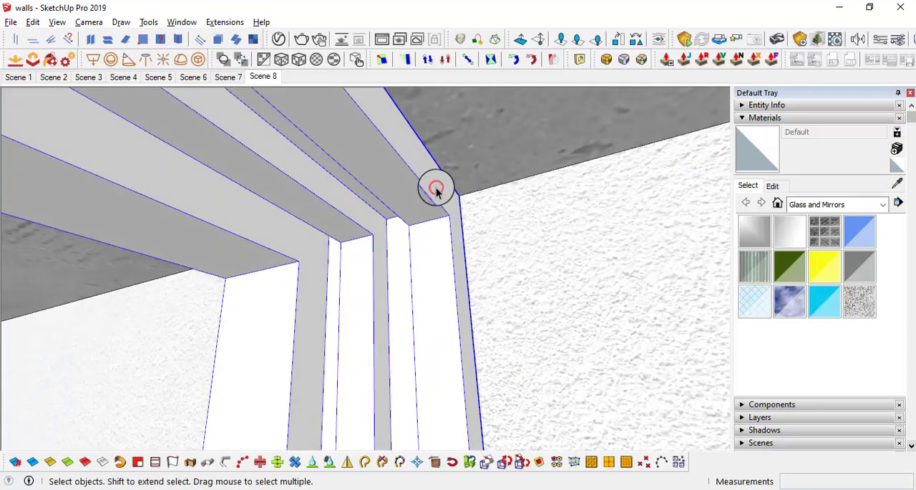
double_click(436, 187)
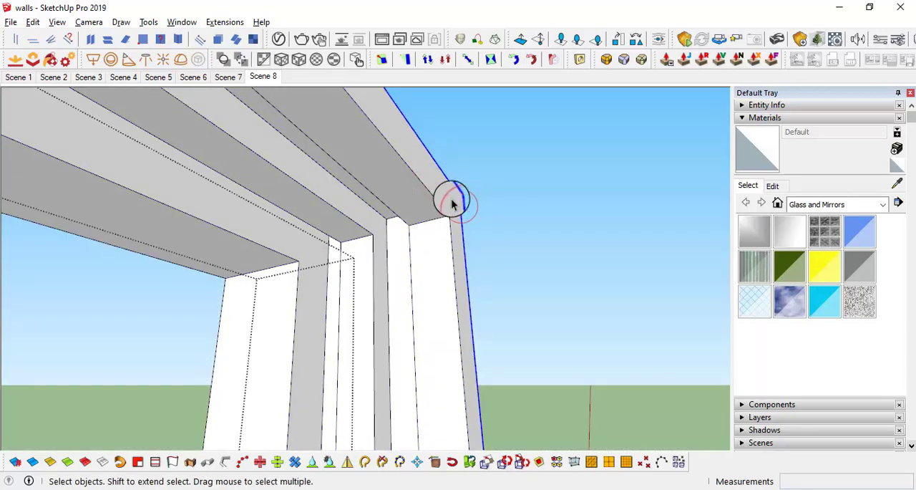
key("f")
left_click(436, 172)
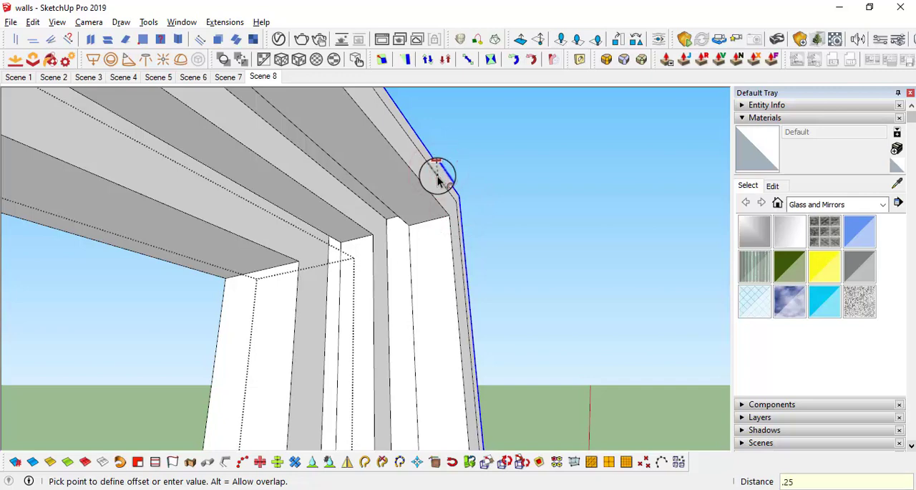
key("Return")
Step: Pull the new narrow strip outward 1" and close the component
key("p")
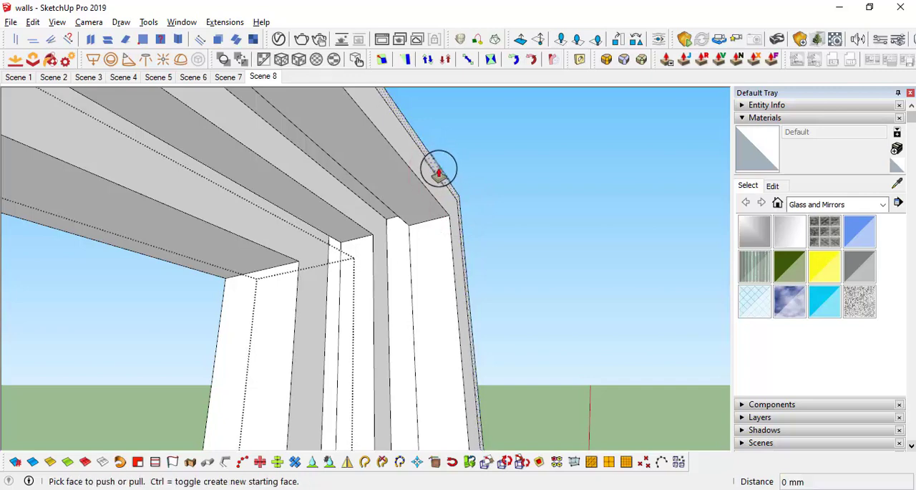
left_click(438, 169)
type("1\"")
key("Return")
middle_click_drag(489, 178, 565, 159)
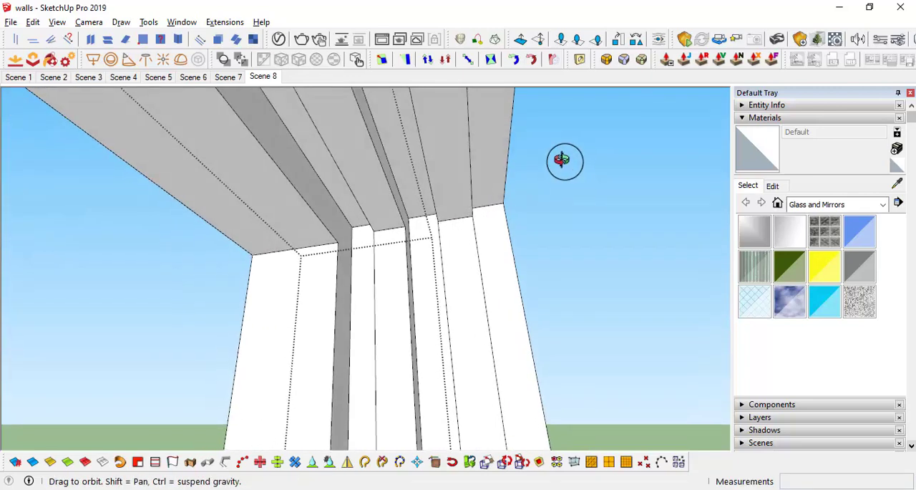
key("space")
left_click(578, 209)
Step: Copy the profiled beam and post component along the ceiling and place the copy directly against the original's side
middle_click_drag(307, 274, 505, 272)
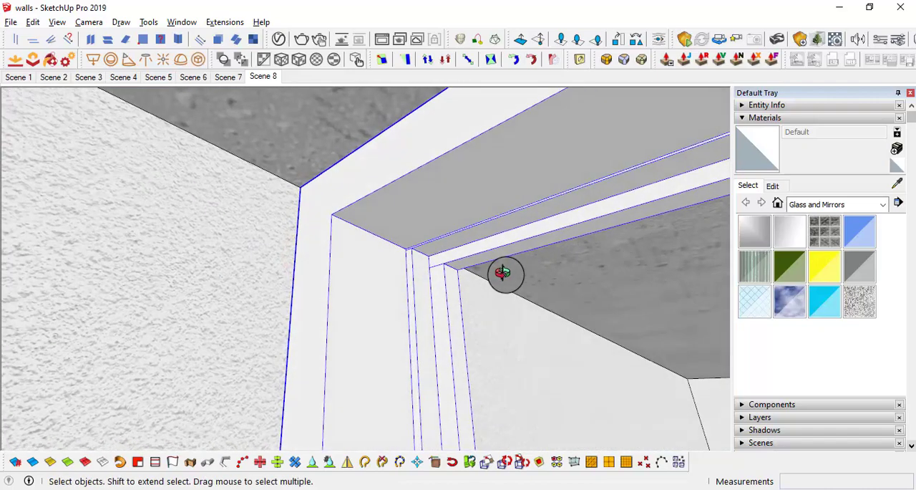
key("m")
left_click(299, 188)
key("ctrl")
mouse_move(494, 237)
middle_mouse_down()
mouse_move(503, 241)
mouse_move(487, 249)
middle_mouse_up()
middle_click_drag(564, 269, 472, 200)
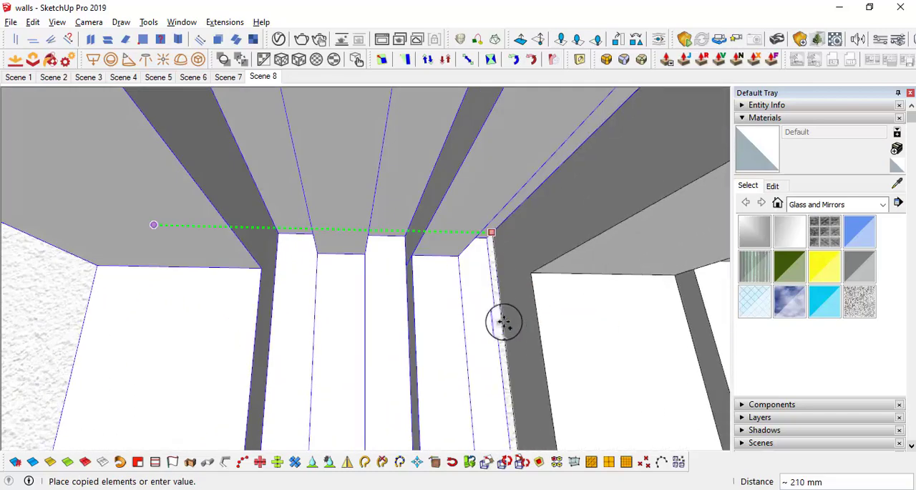
left_click(501, 252)
middle_click_drag(501, 252, 390, 252)
middle_click_drag(476, 244, 349, 170)
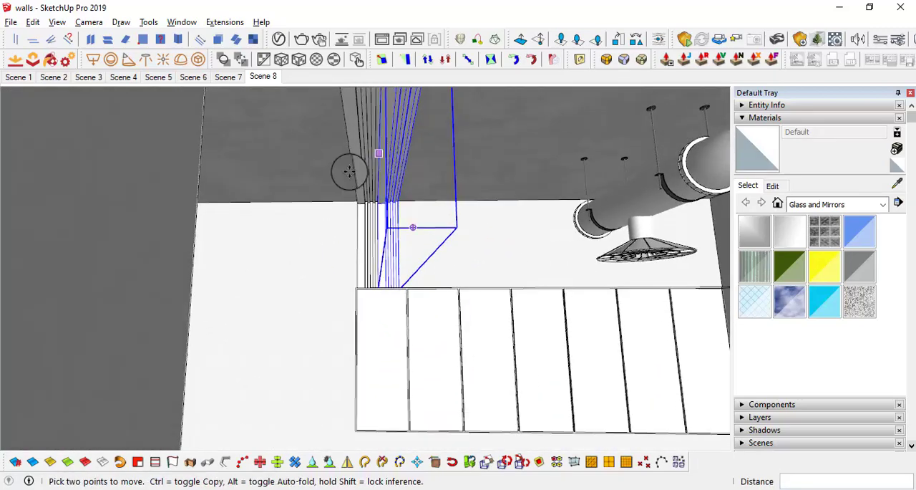
Step: Select both adjoining beam and post components and make them a group
mouse_move(395, 143)
middle_mouse_down()
mouse_move(351, 174)
mouse_move(399, 154)
middle_mouse_up()
key("space")
right_click(398, 155)
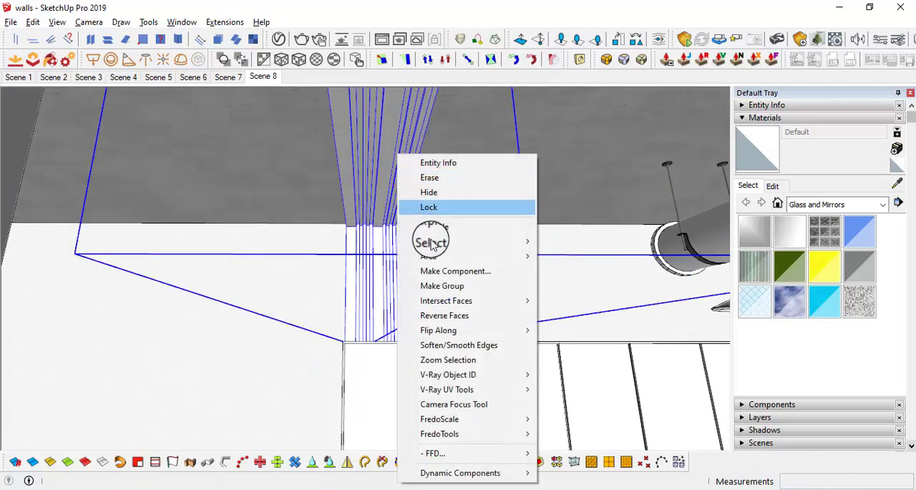
left_click(456, 284)
scroll(355, 211, "down", 3)
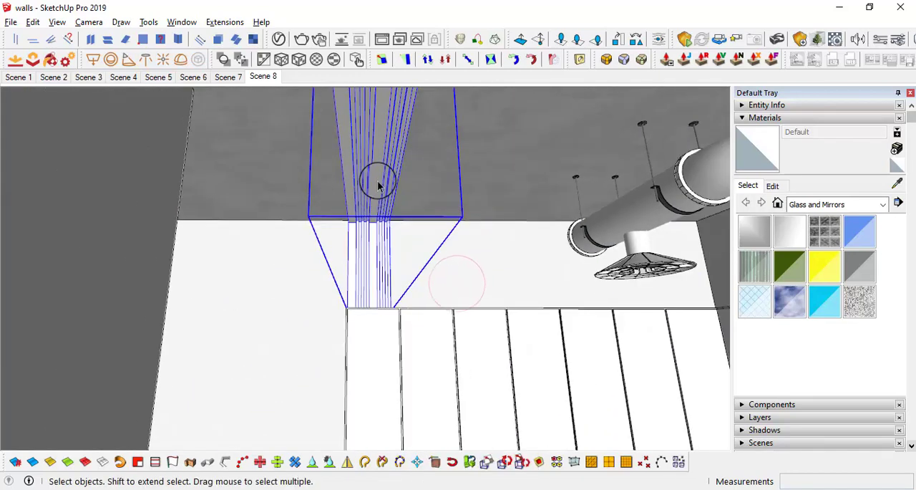
Step: Open the beam and post group and copy a component side by side to fill the width above the upper cabinets
double_click(383, 182)
middle_click_drag(384, 184, 382, 216)
middle_click_drag(378, 203, 387, 319)
scroll(377, 241, "up", 4)
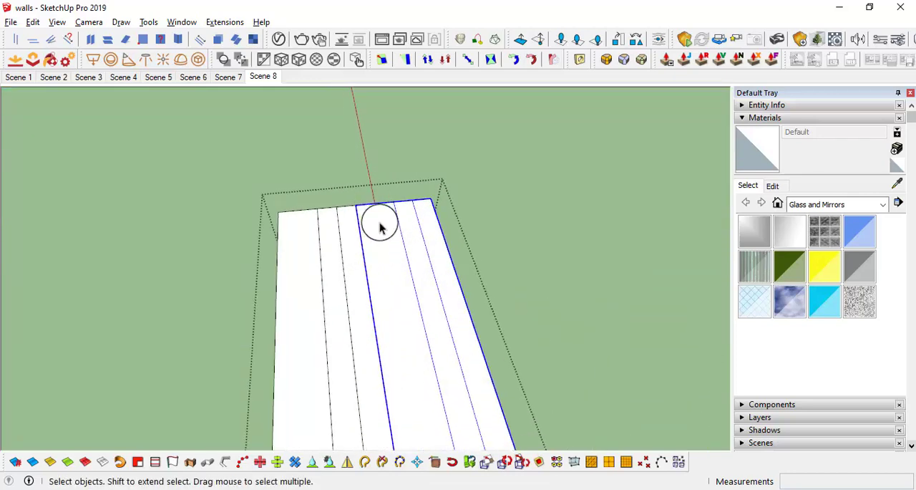
key("m")
key("ctrl")
left_click(253, 219)
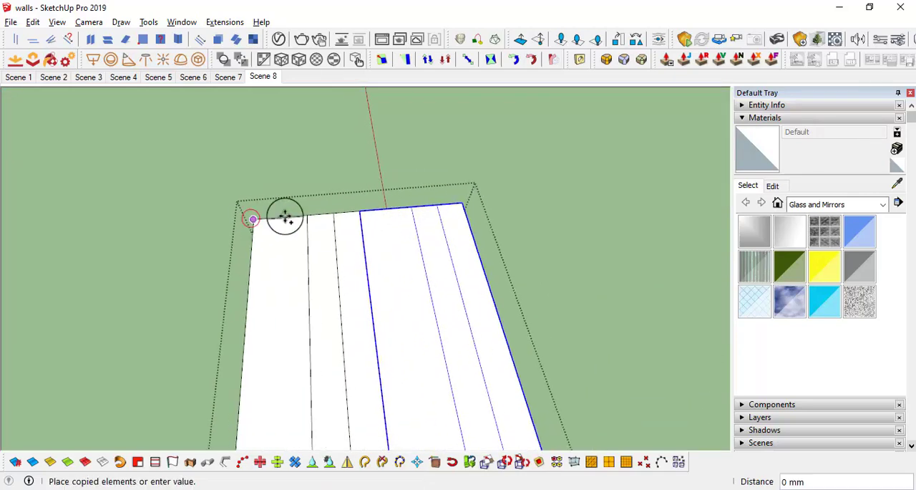
left_click(359, 211)
scroll(360, 210, "down", 3)
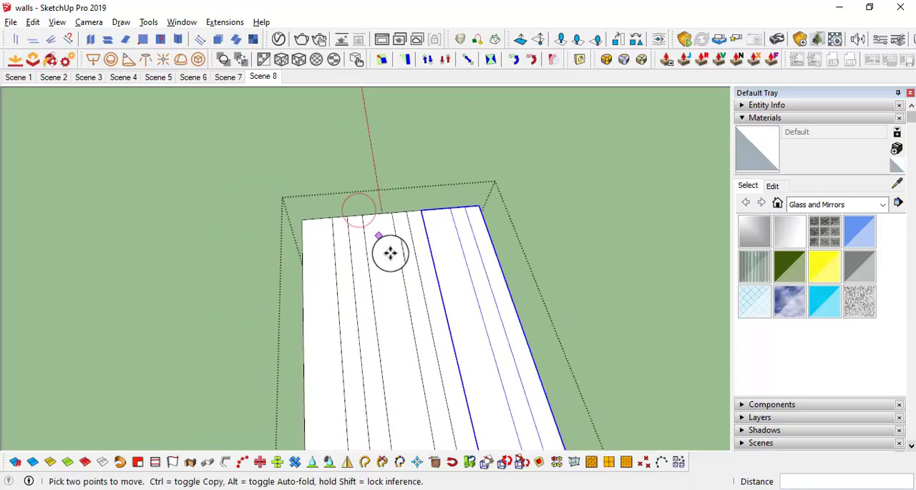
middle_click_drag(389, 251, 420, 249)
scroll(422, 265, "up", 5)
key("space")
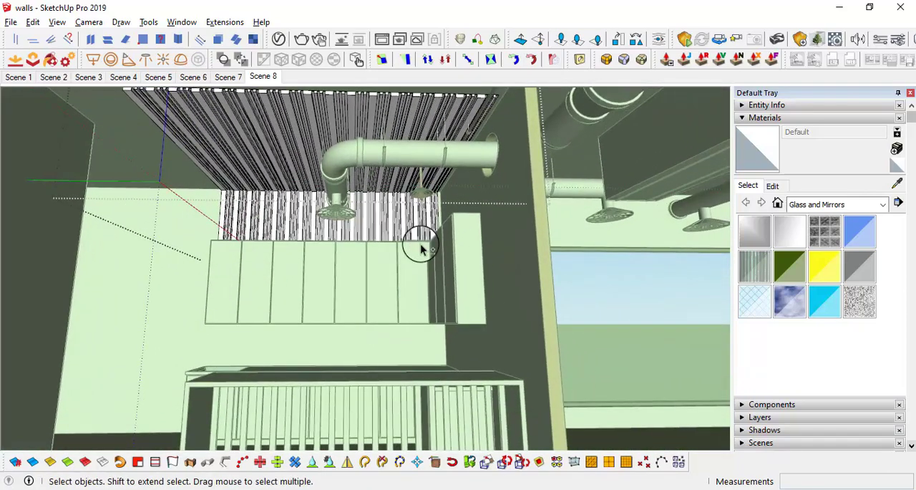
Step: Close the group and move the whole beam and post array about 28 mm sideways so its outer corner meets the side wall
left_click(318, 376)
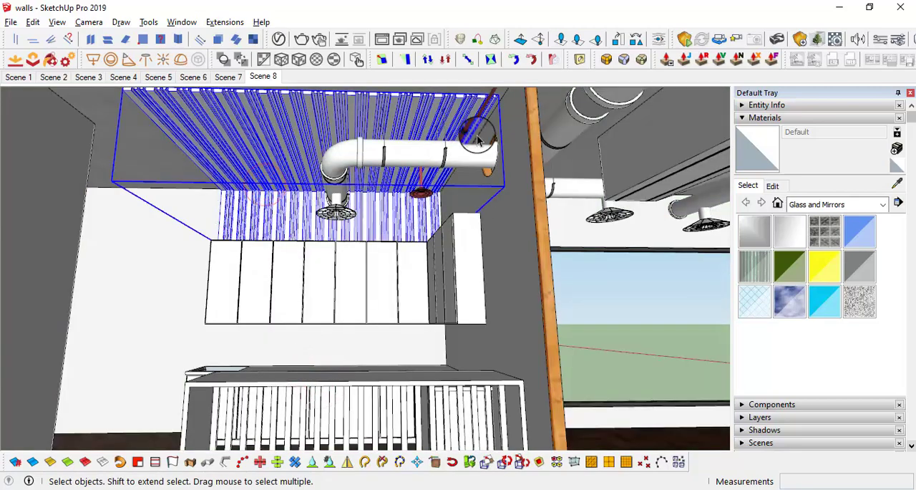
middle_click_drag(478, 140, 438, 148)
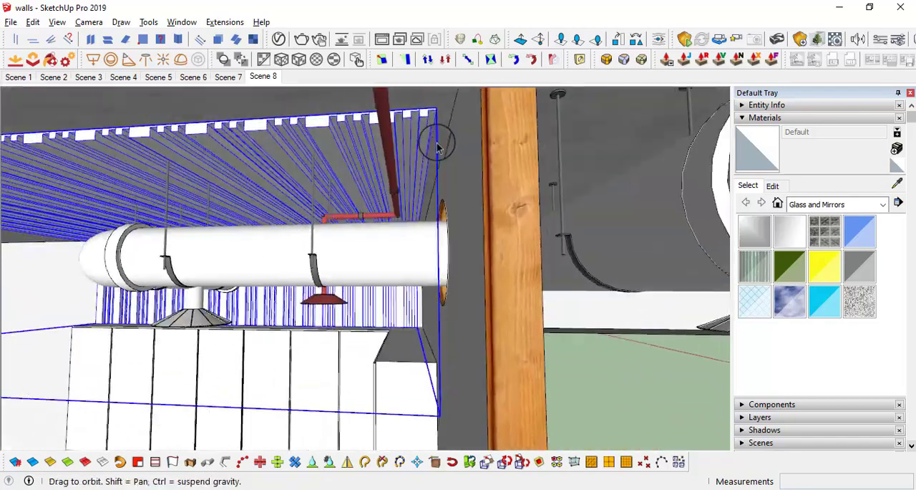
scroll(435, 112, "up", 5)
key("m")
left_click(431, 96)
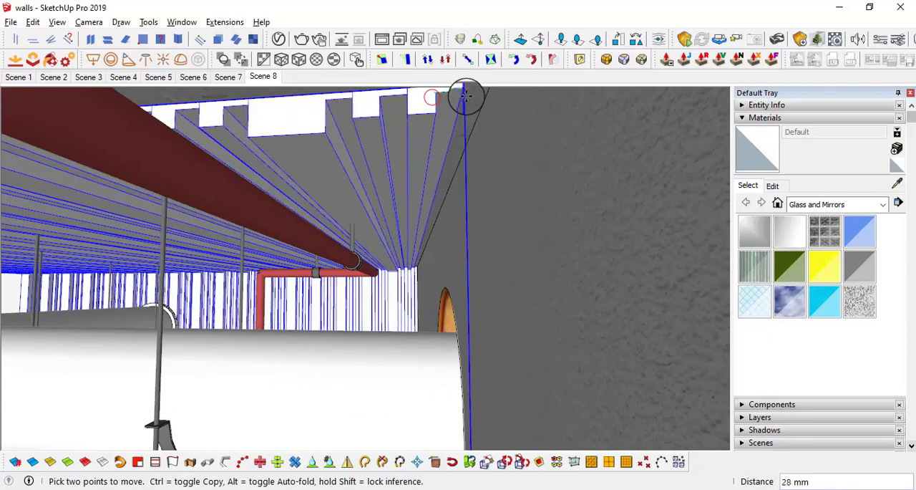
middle_click_drag(565, 262, 409, 144)
scroll(381, 165, "up", 2)
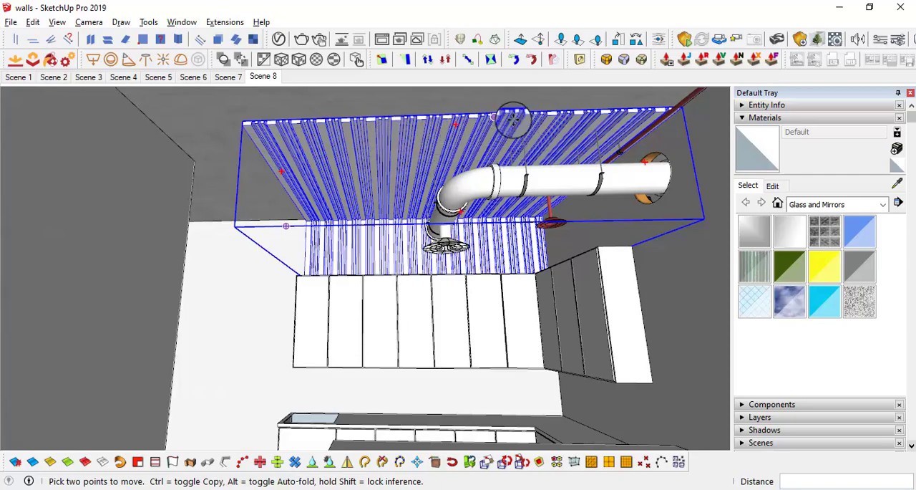
Step: Open the beam and post array group and select the component roughly in line with the near end of the freestanding slatted counter
middle_click_drag(425, 185, 378, 179)
key("m")
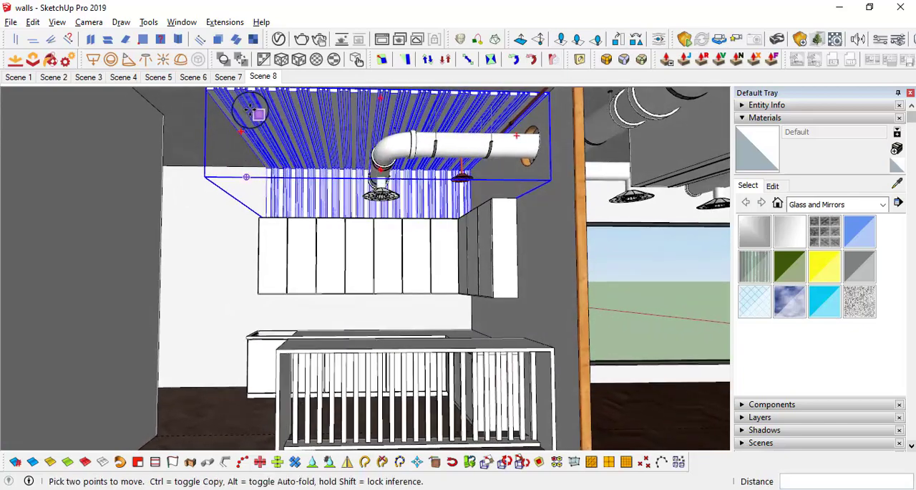
middle_click_drag(358, 132, 348, 143)
key("space")
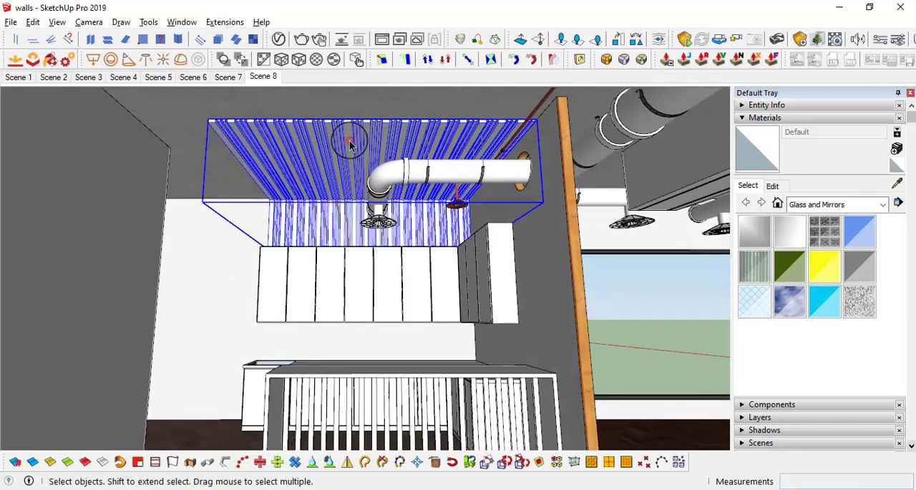
double_click(350, 144)
middle_click_drag(293, 168, 368, 147)
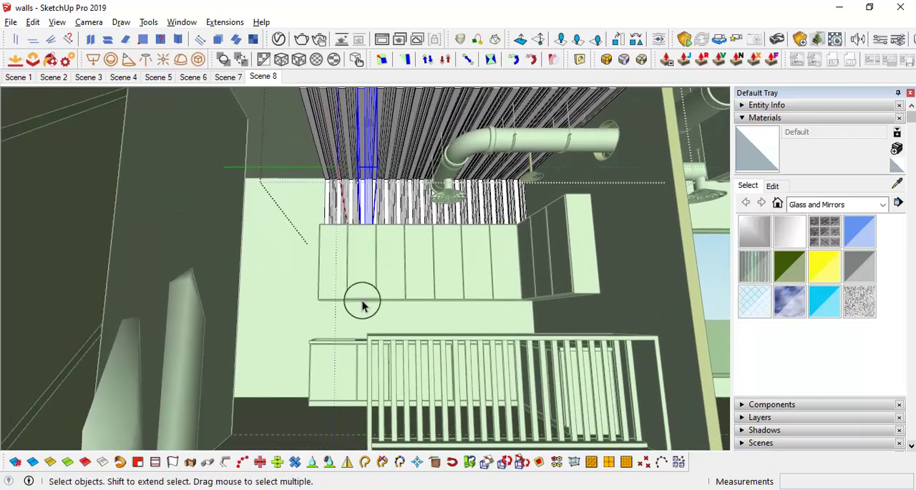
middle_click_drag(369, 300, 377, 180)
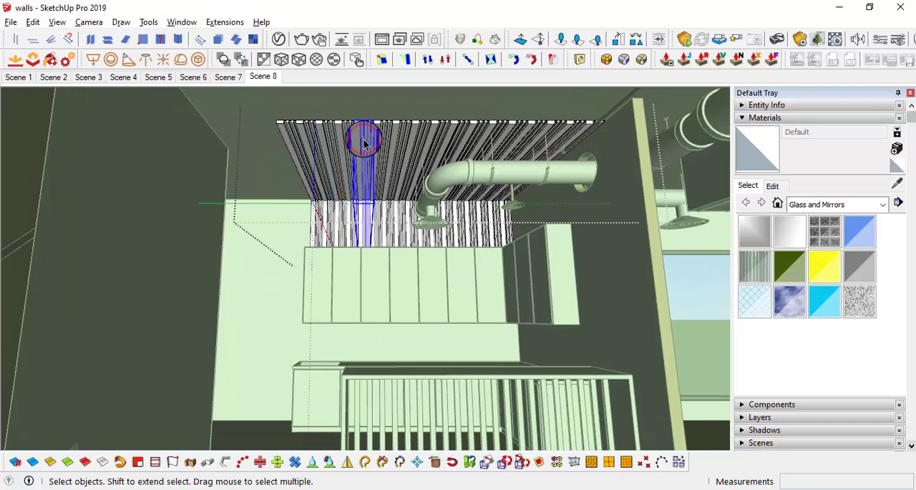
mouse_move(372, 140)
middle_mouse_down()
mouse_move(358, 133)
mouse_move(365, 143)
middle_mouse_up()
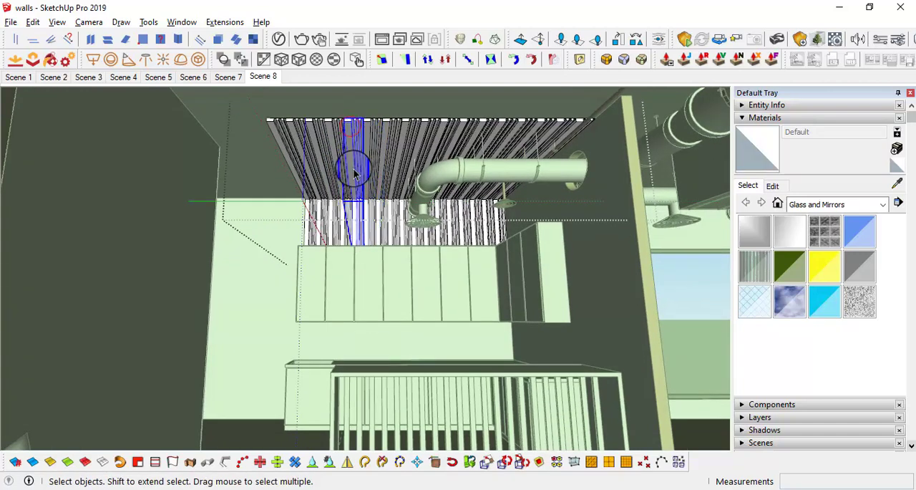
key("l")
left_click(351, 120)
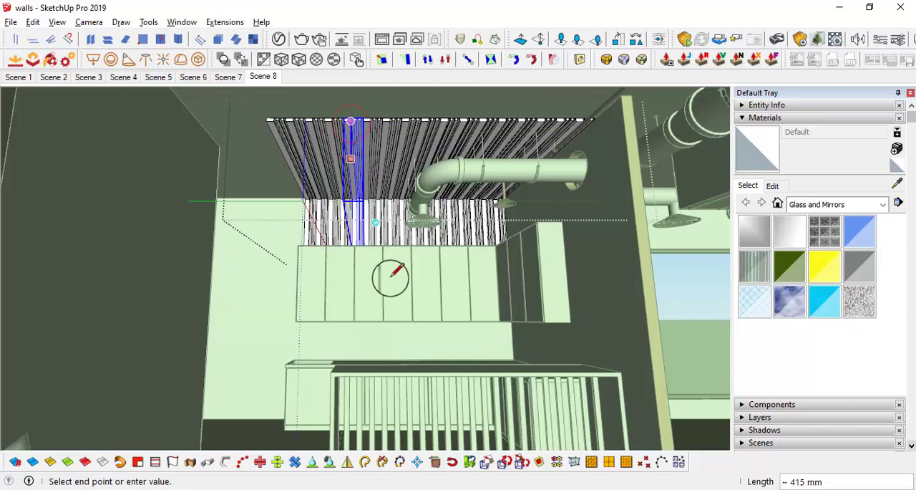
middle_click_drag(386, 362, 389, 374)
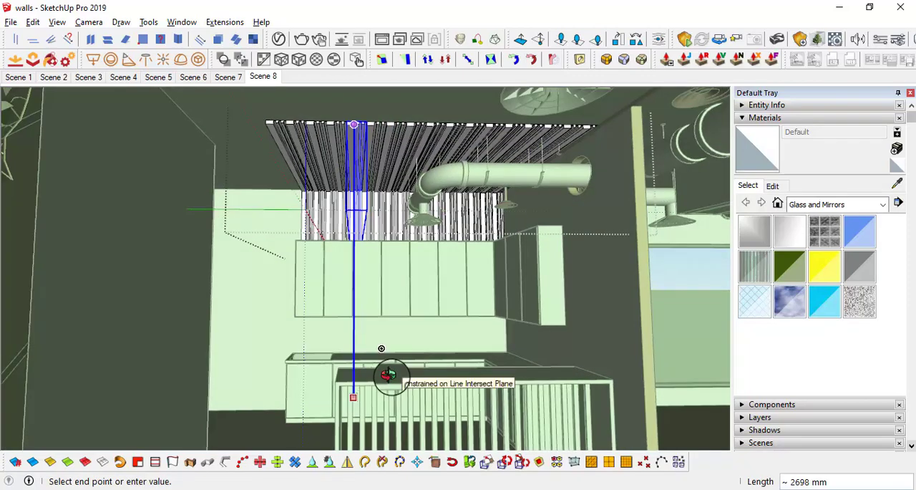
key("space")
Step: Select the four components at the open end of the array, away from the side wall, and make them unique
mouse_move(358, 136)
middle_mouse_down()
mouse_move(354, 107)
mouse_move(352, 121)
middle_mouse_up()
scroll(351, 121, "up", 3)
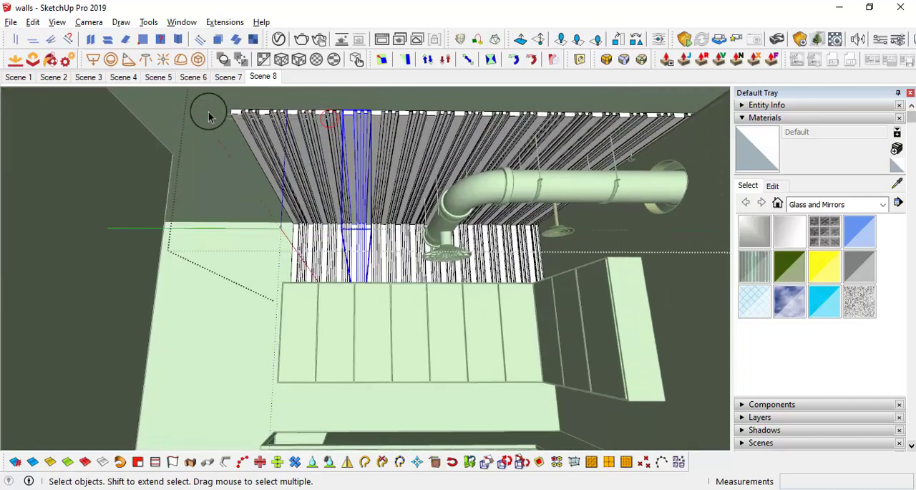
left_click_drag(209, 112, 190, 100)
right_click(291, 128)
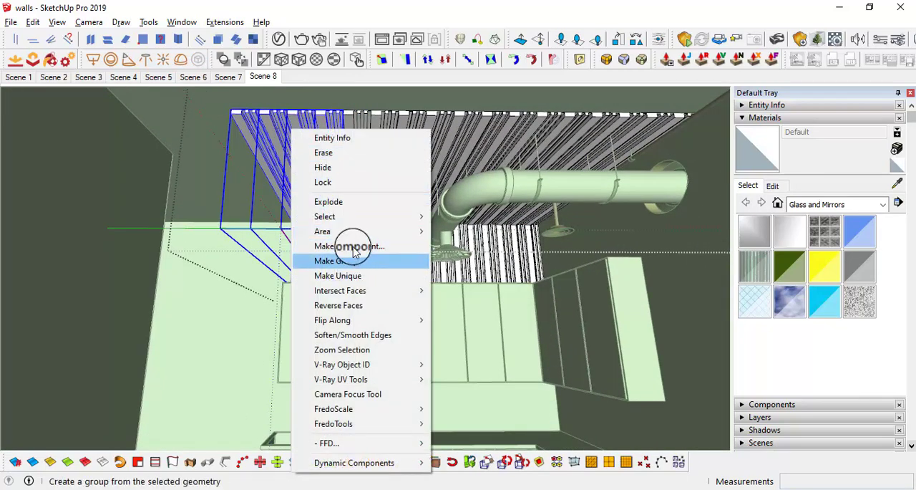
left_click(354, 276)
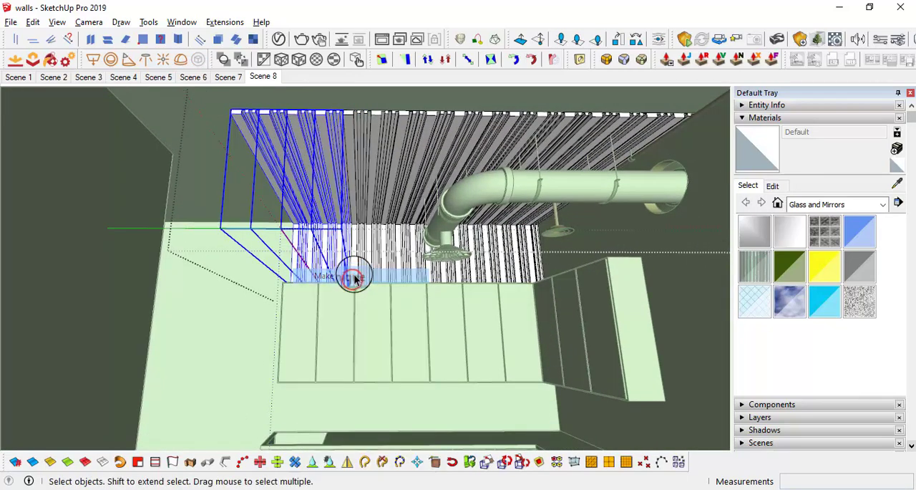
Step: Open the component directly beside the four unique ones and make all its geometry a group
left_click(351, 126)
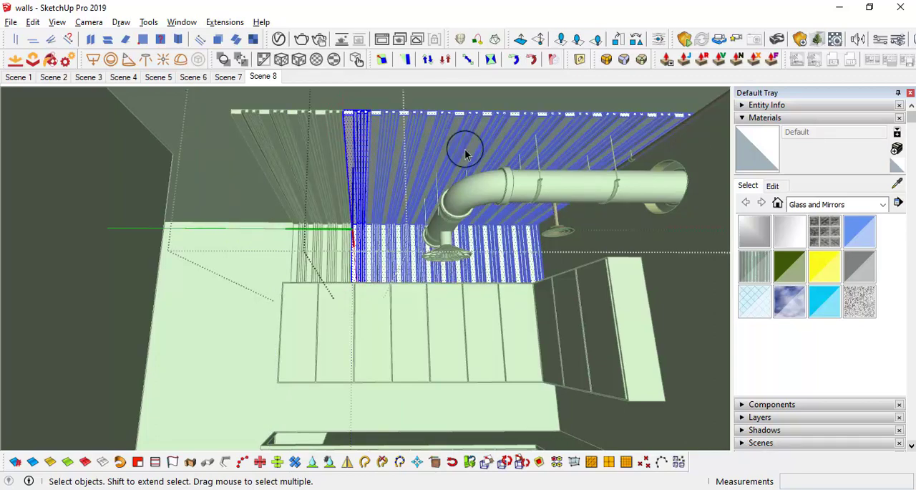
scroll(356, 143, "down", 2)
middle_click_drag(356, 143, 414, 179)
left_click(459, 393)
scroll(374, 143, "up", 2)
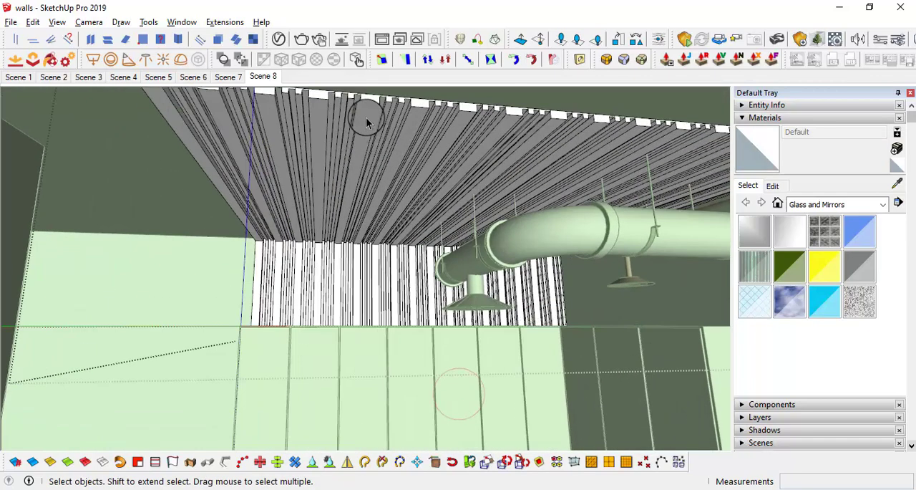
double_click(366, 123)
right_click(366, 121)
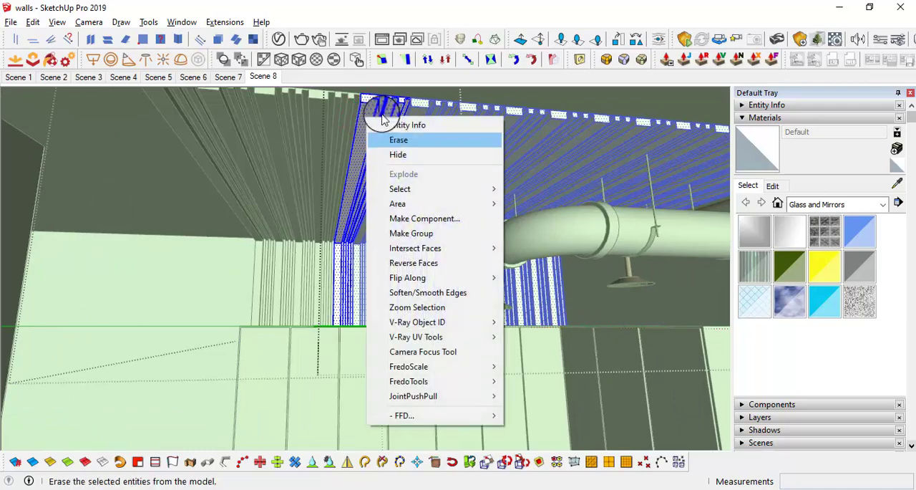
left_click(422, 234)
Step: Draw a circle with a .5" radius on the underside of the component's wide beam, near the beam's free end
middle_click_drag(363, 126, 598, 108)
scroll(377, 139, "up", 2)
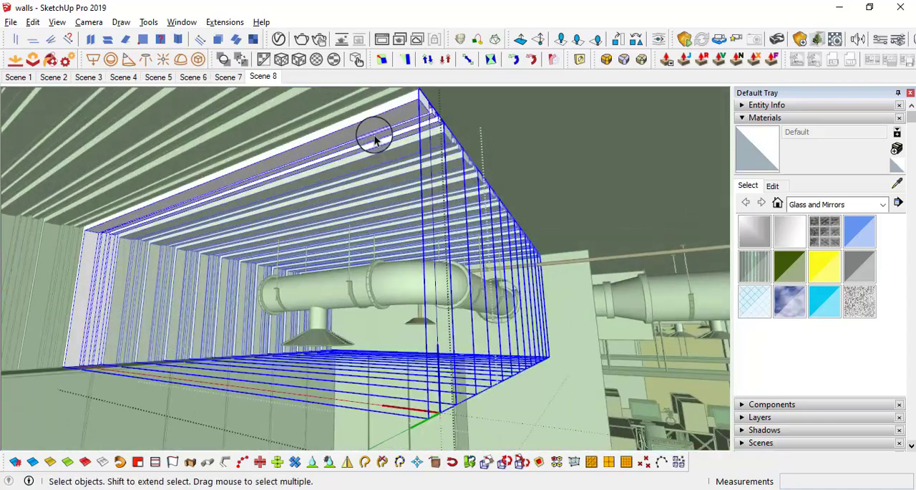
middle_click_drag(376, 139, 417, 230)
scroll(438, 133, "up", 2)
scroll(409, 89, "up", 2)
scroll(417, 230, "up", 2)
key("c")
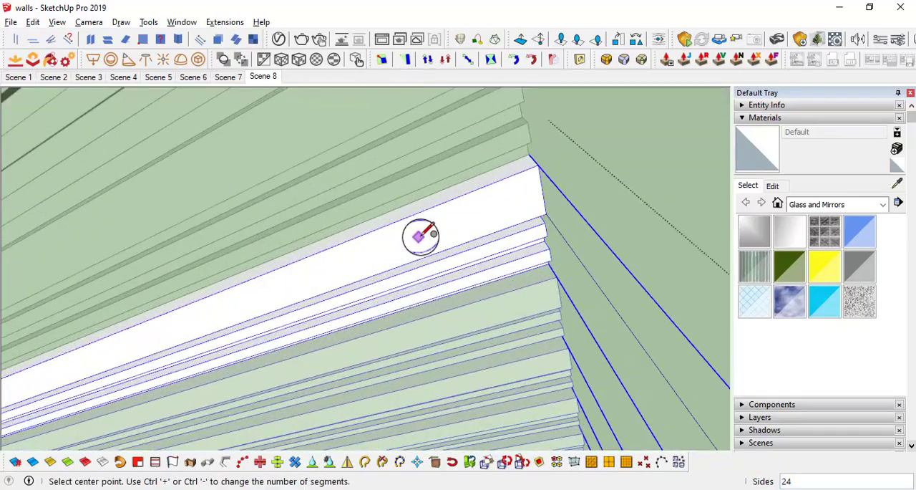
left_click(428, 235)
key("l")
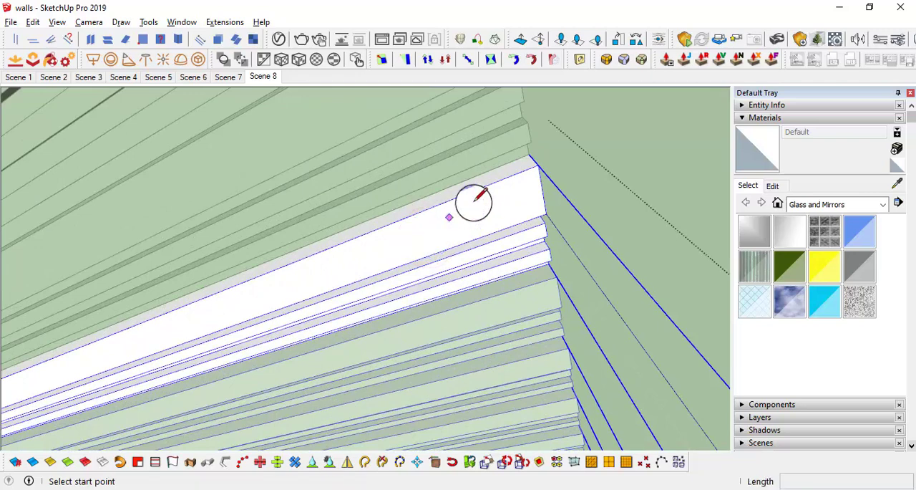
key("c")
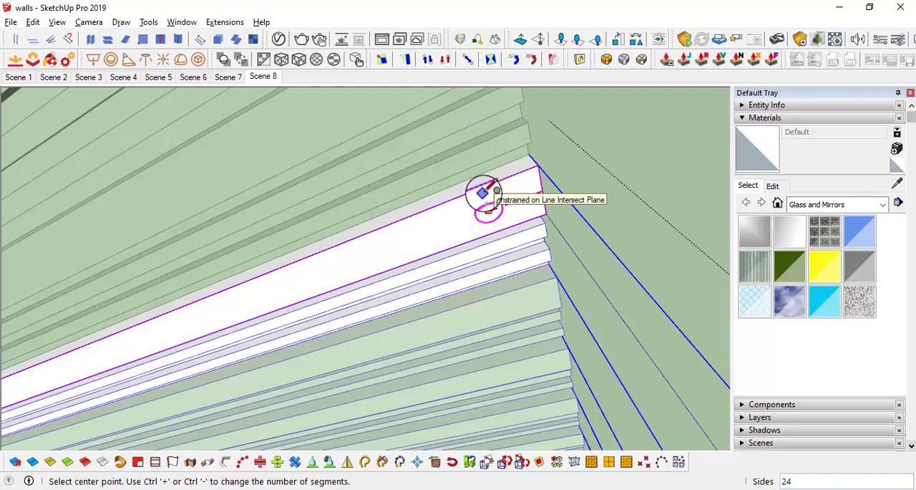
left_click(434, 231)
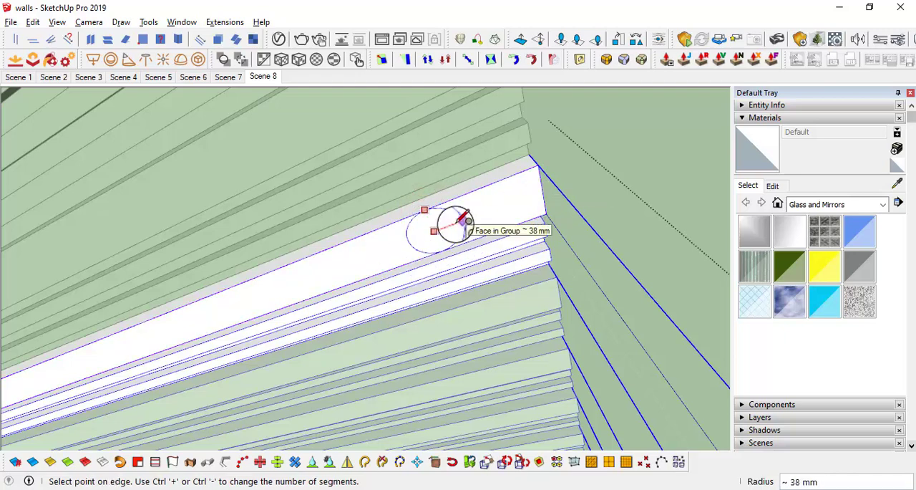
type(".5\"")
key("Return")
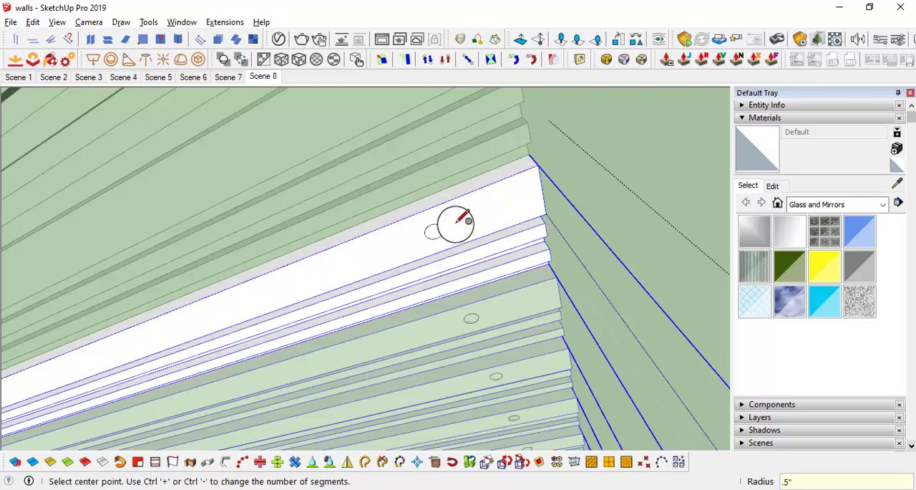
Step: Pull the circular face on the beam's underside outward .25"
key("p")
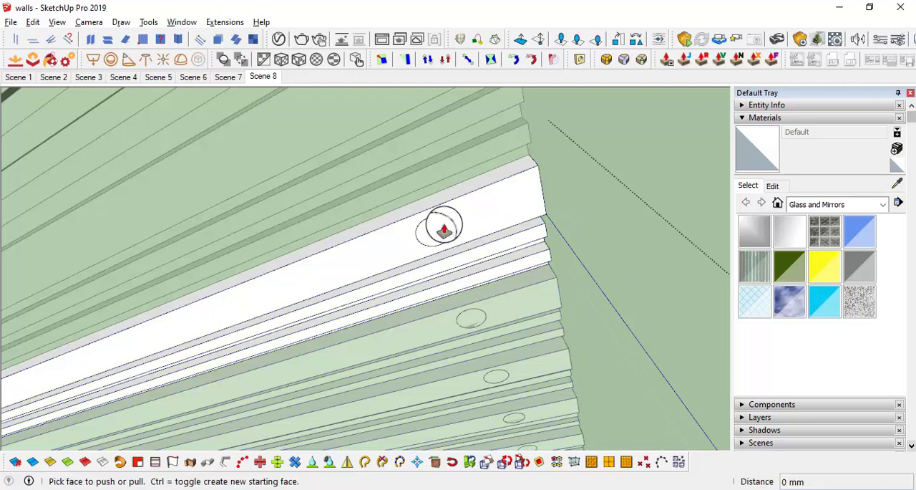
left_click(448, 227)
scroll(451, 229, "up", 2)
key("space")
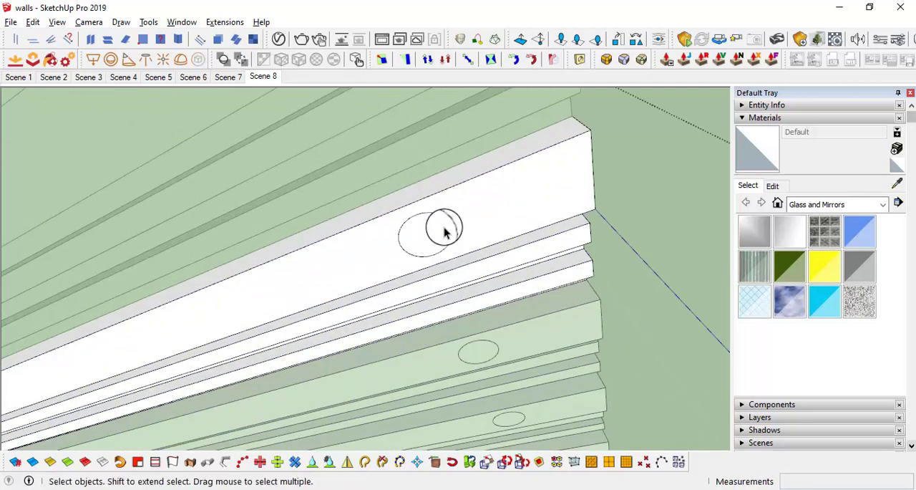
key("p")
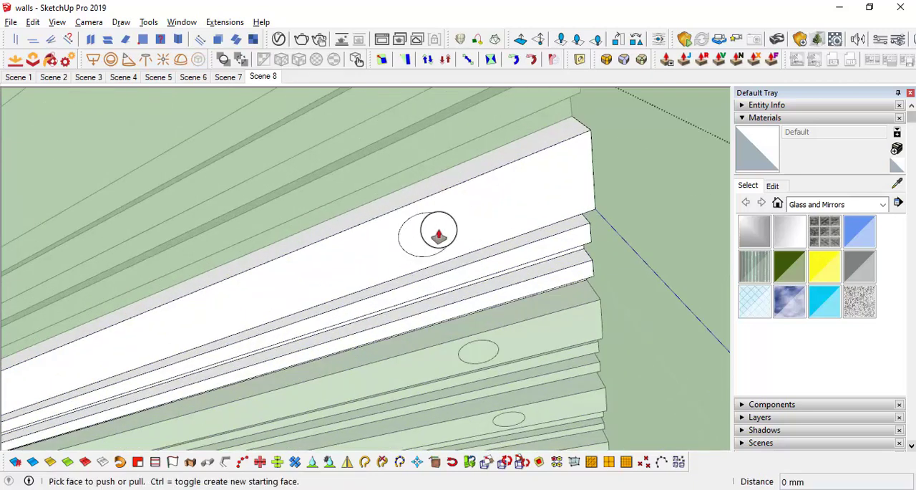
left_click(441, 236)
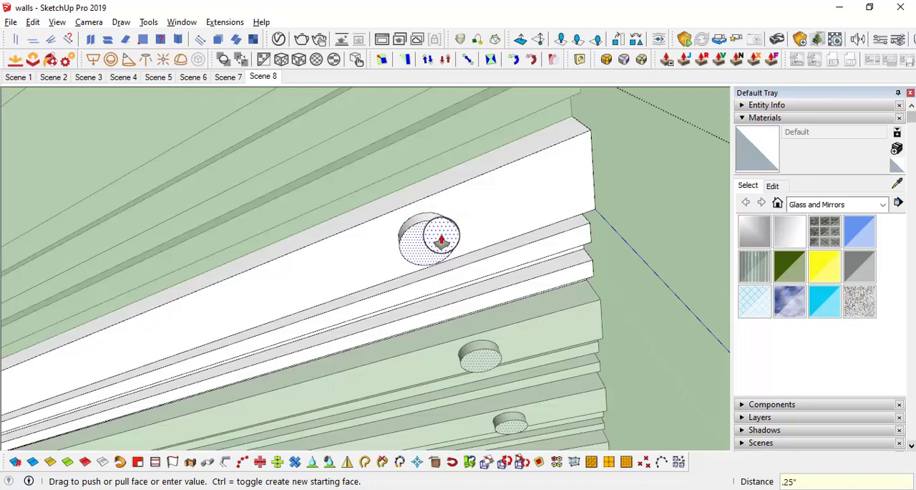
key("Return")
Step: Offset the edge of the raised disc's face inward to form a ring and select the inner circular face
middle_click_drag(443, 238, 438, 249)
key("space")
scroll(438, 250, "up", 1)
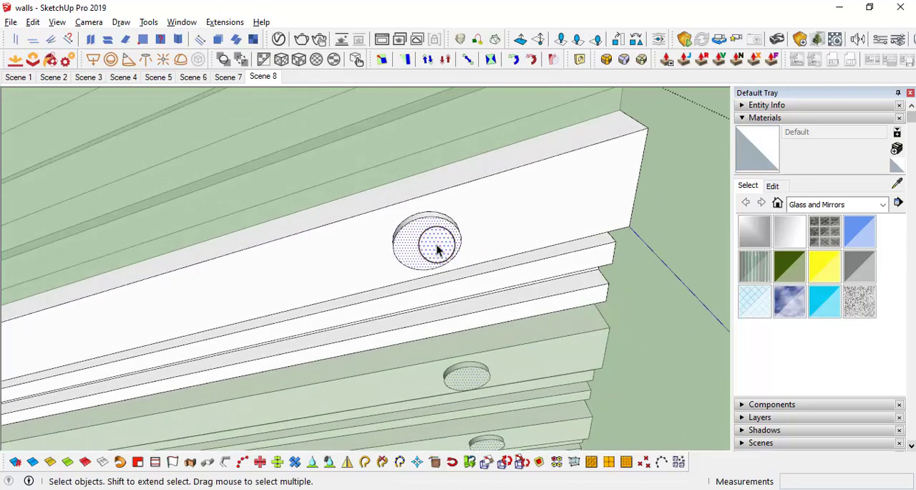
key("f")
left_click(393, 248)
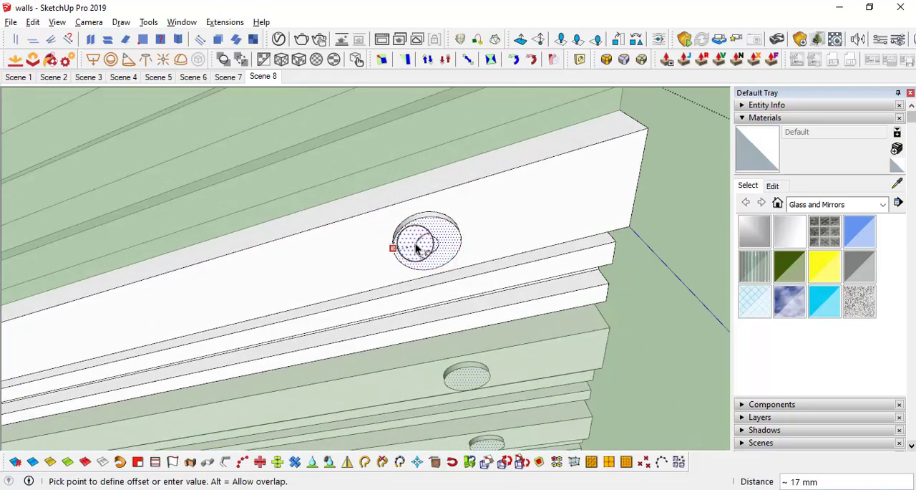
key("Return")
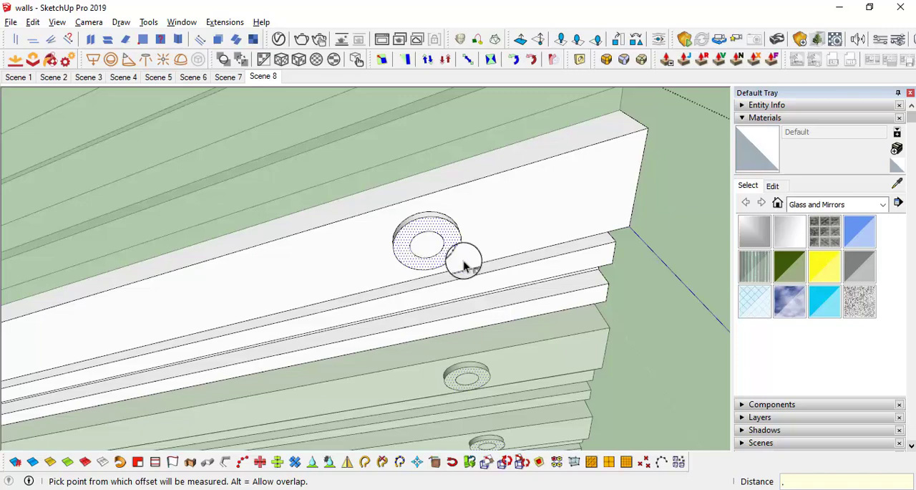
key("space")
left_click(429, 248)
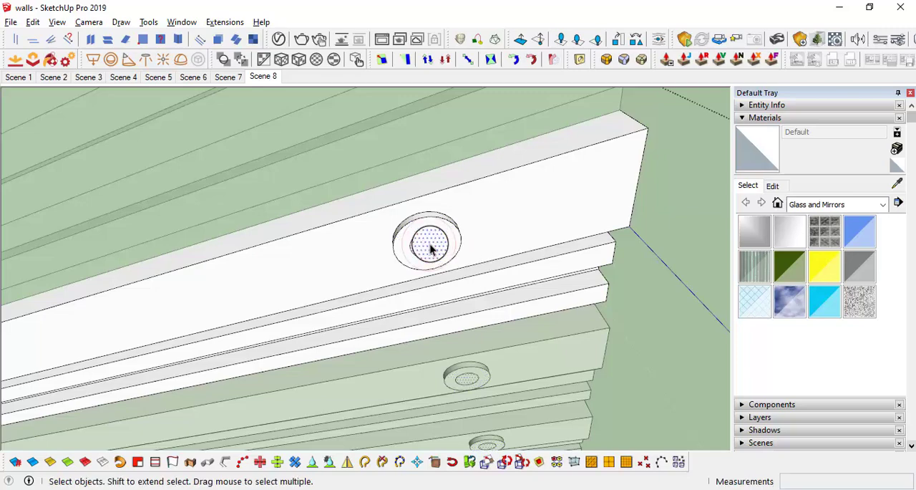
key("p")
left_click(431, 249)
scroll(456, 372, "down", 8)
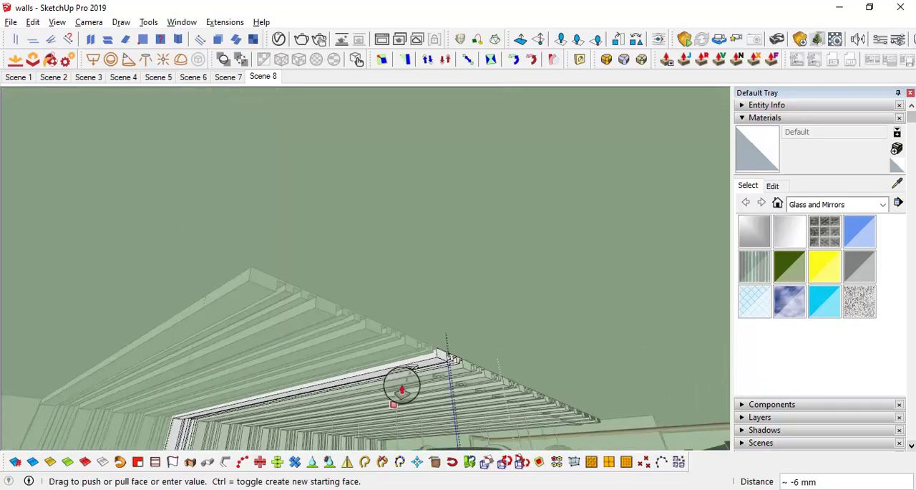
scroll(401, 385, "down", 3)
middle_click_drag(402, 385, 231, 300, "shift")
scroll(194, 285, "up", 3)
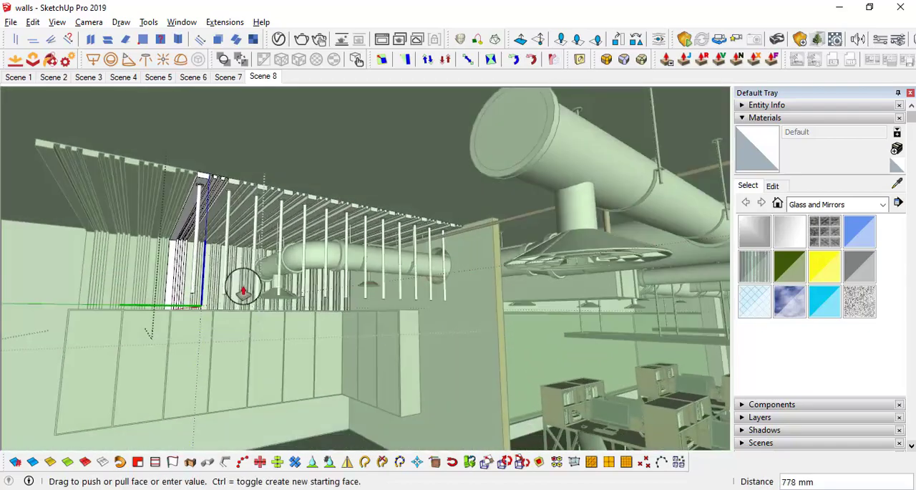
key("space")
scroll(204, 201, "up", 3)
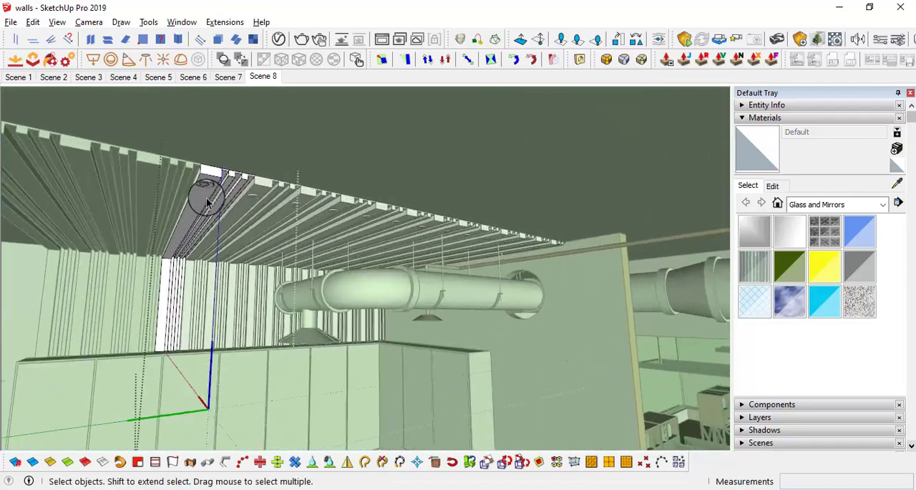
Step: Scale the inner circular face on the raised disc about its centre to 0.60
scroll(207, 202, "up", 3)
middle_click_drag(205, 180, 383, 152)
scroll(370, 145, "up", 1)
left_click(372, 147)
scroll(390, 153, "up", 3)
key("s")
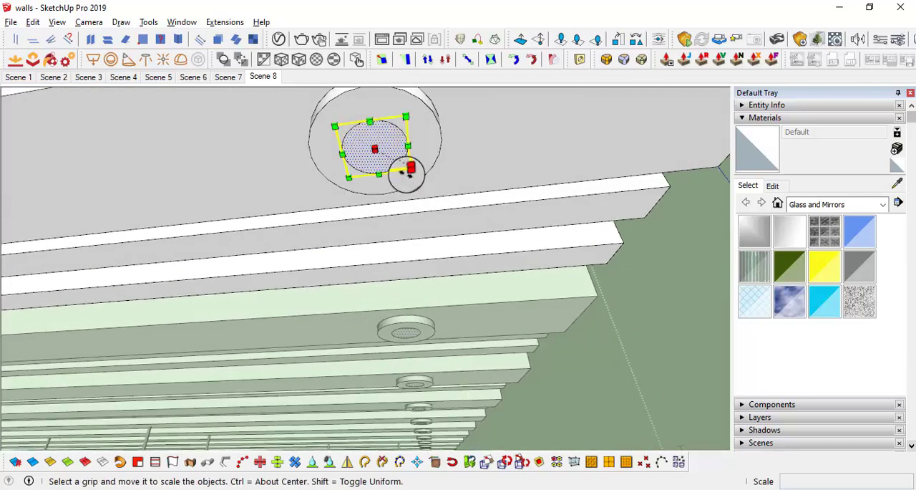
left_click_drag(409, 170, 397, 162)
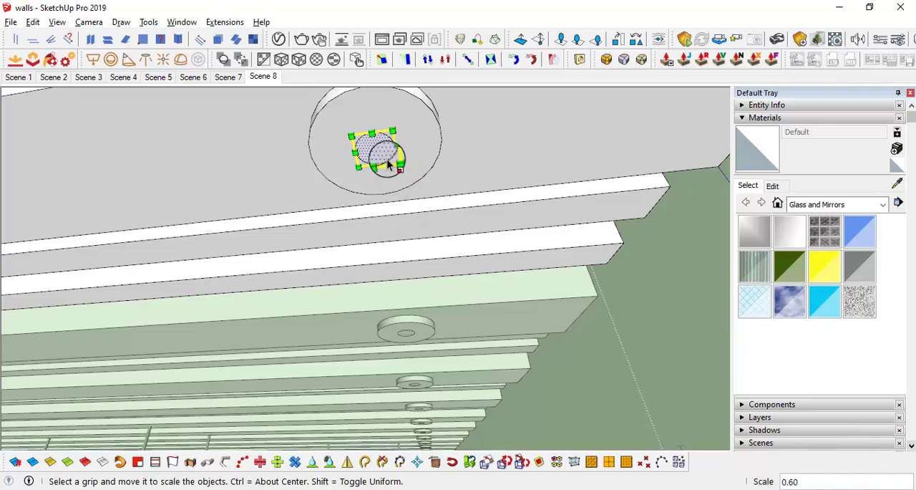
Step: Pull the small circular face under the disc down about 1324 mm to form a thin hanging rod
key("p")
left_click(374, 149)
middle_click_drag(383, 280, 411, 282)
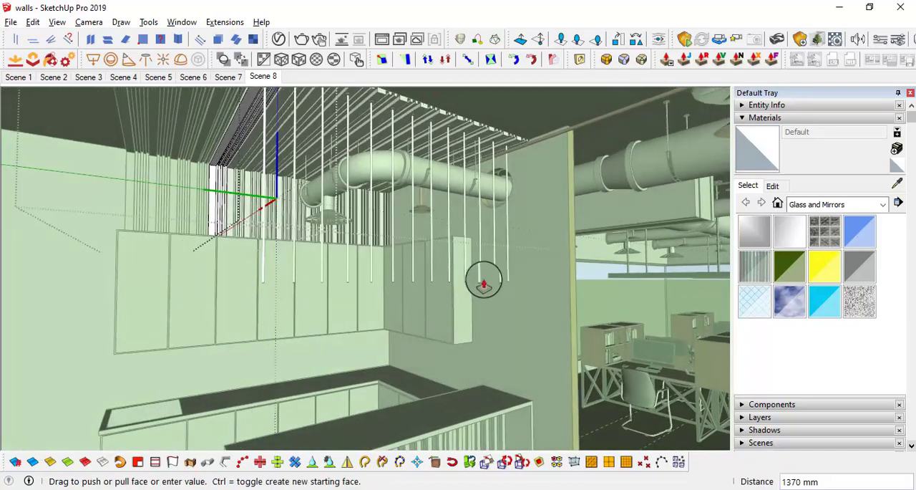
middle_click_drag(482, 279, 526, 244)
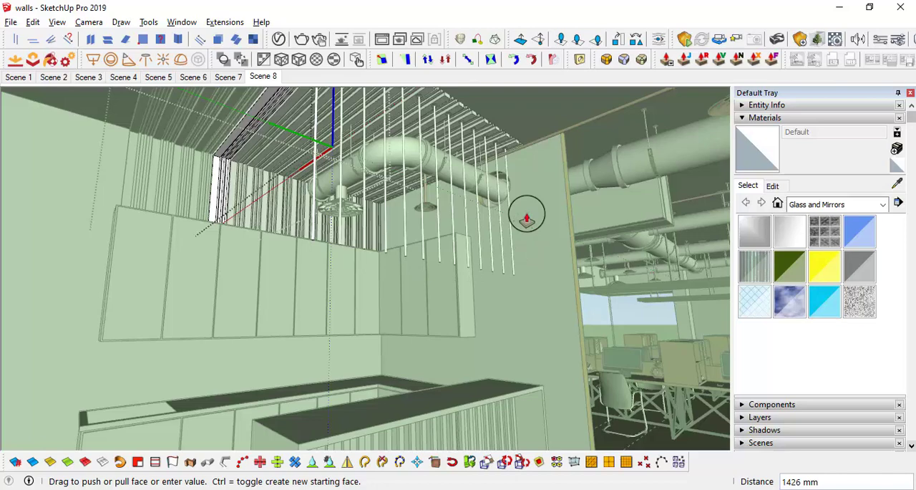
middle_click_drag(526, 218, 528, 282)
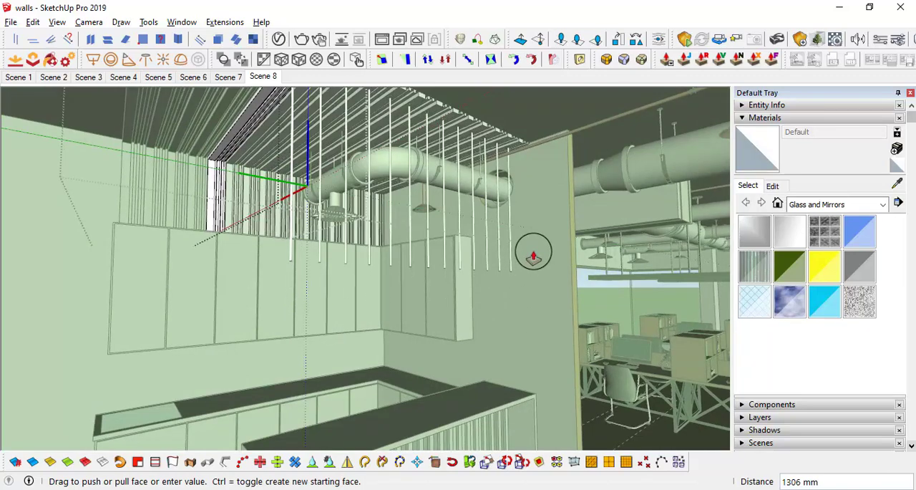
middle_click_drag(533, 255, 542, 242)
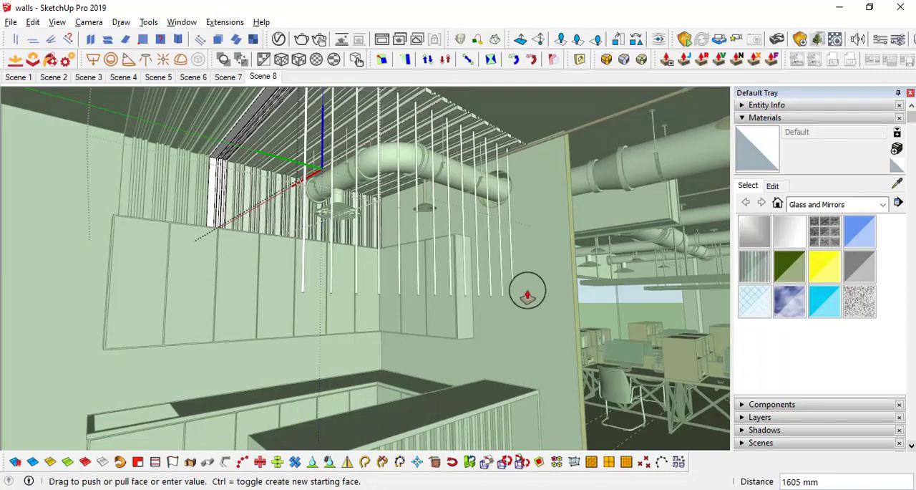
middle_click_drag(566, 284, 219, 287)
left_click(626, 287)
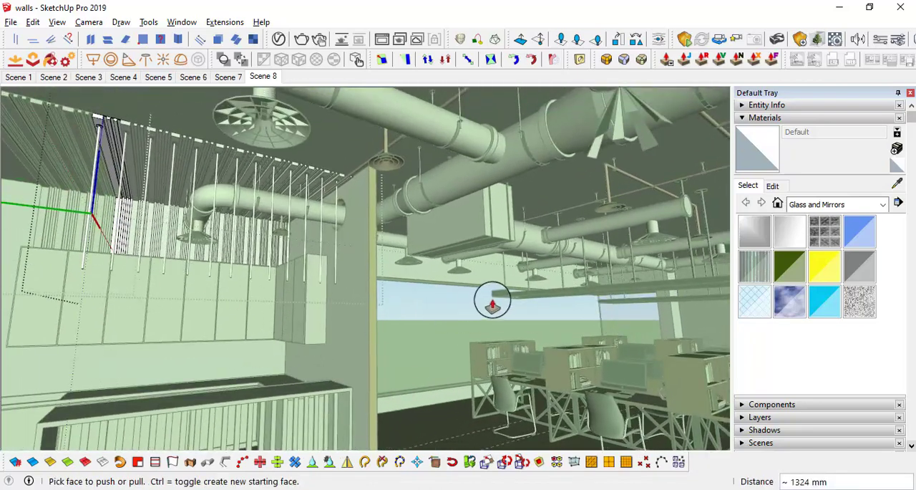
Step: Extend the rod's lower end about 229 mm further as a separate segment with its own starting face
middle_click_drag(183, 313, 252, 255)
middle_click_drag(324, 258, 418, 261)
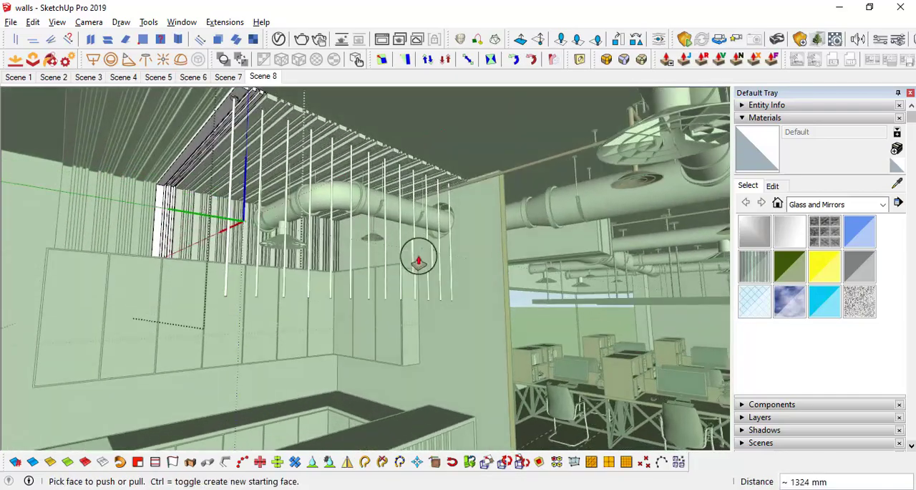
middle_click_drag(495, 310, 399, 278)
key("p")
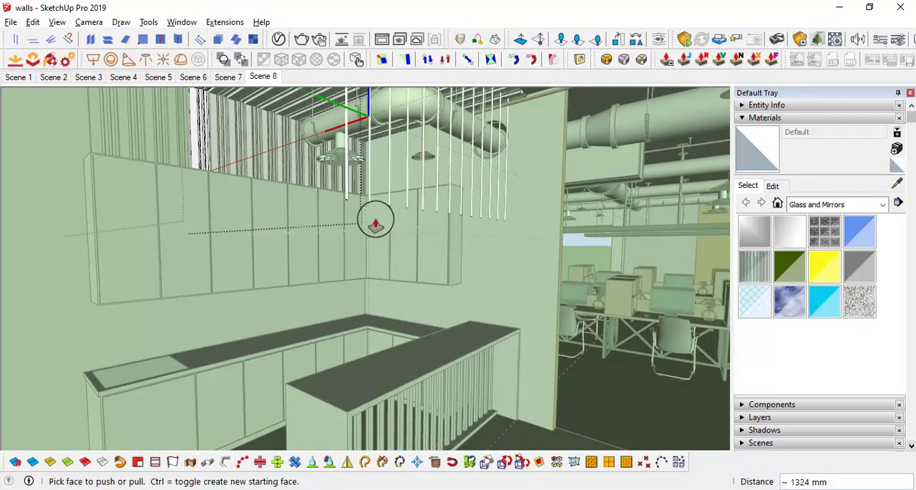
mouse_move(375, 222)
middle_mouse_down()
mouse_move(360, 221)
mouse_move(375, 237)
mouse_move(357, 192)
mouse_move(372, 231)
middle_mouse_up()
scroll(367, 236, "up", 6)
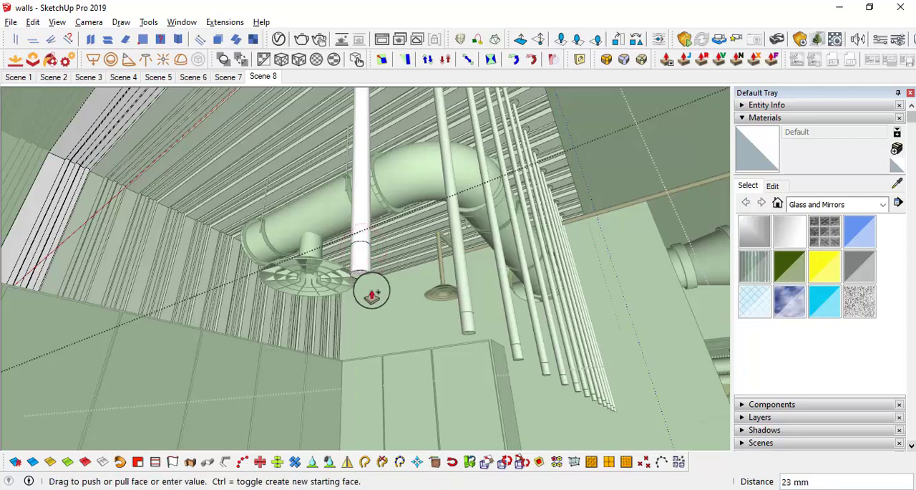
scroll(371, 293, "down", 5)
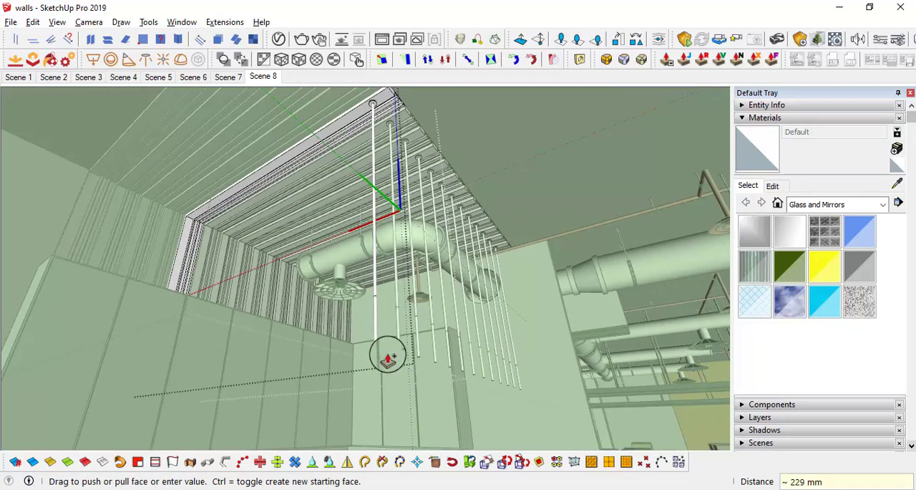
left_click(387, 354)
Step: Scale the end face of the rod's lower segment about its centre by about 5.43 to flare it into a cone
scroll(398, 348, "up", 6)
middle_click_drag(401, 347, 468, 309)
scroll(515, 345, "down", 5)
scroll(467, 290, "up", 5)
scroll(469, 291, "down", 2)
key("space")
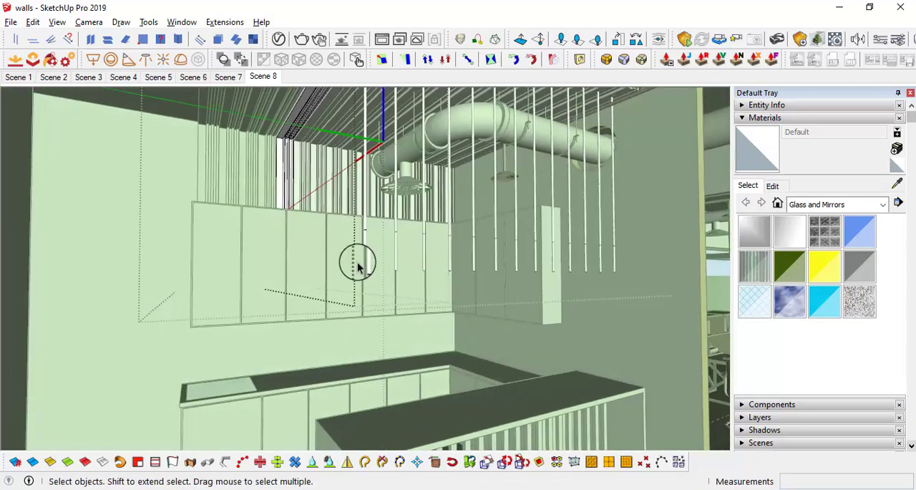
scroll(369, 279, "up", 3)
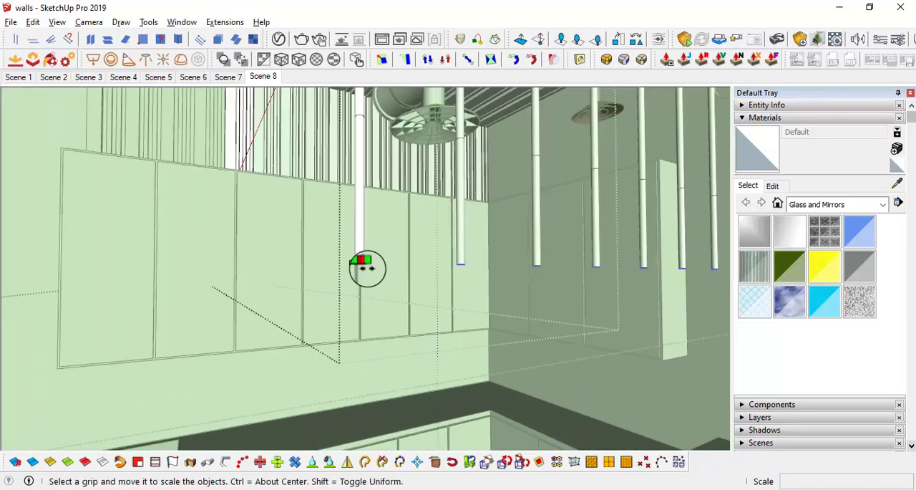
middle_click_drag(368, 268, 387, 322)
scroll(392, 299, "down", 3)
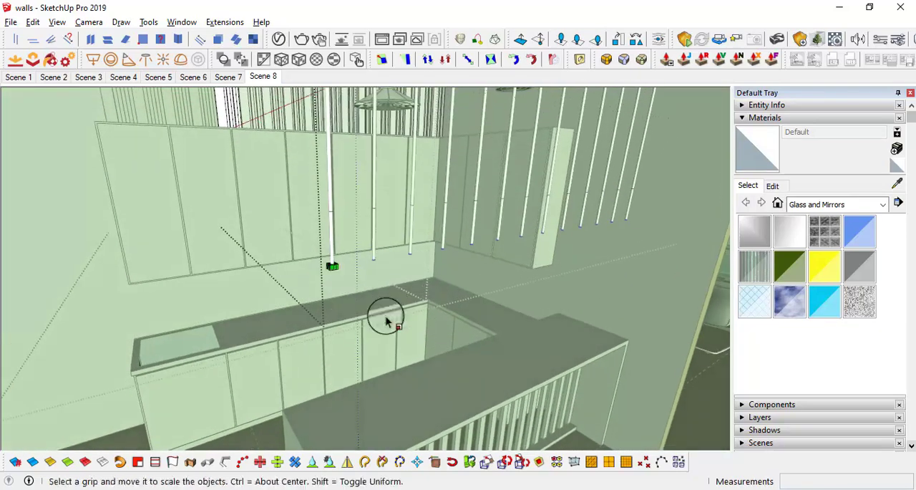
scroll(322, 268, "up", 4)
middle_click_drag(341, 274, 378, 317)
scroll(379, 317, "down", 4)
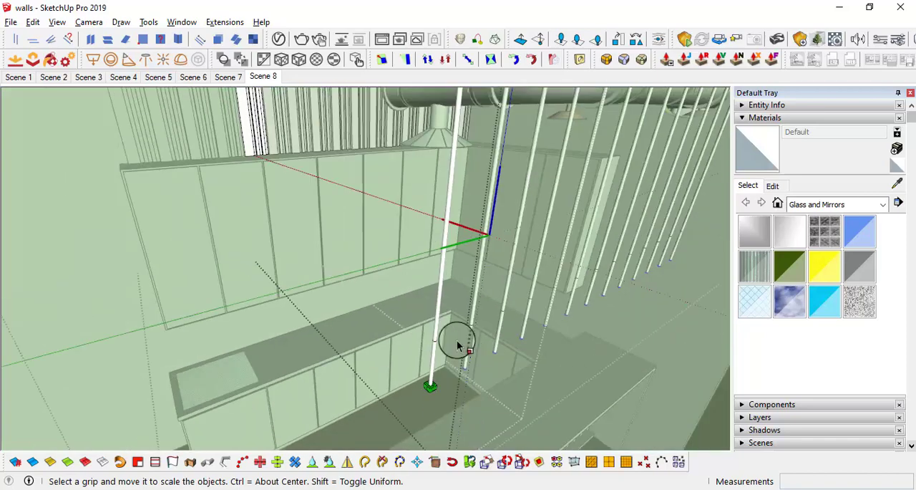
middle_click_drag(458, 343, 420, 274)
scroll(342, 246, "up", 6)
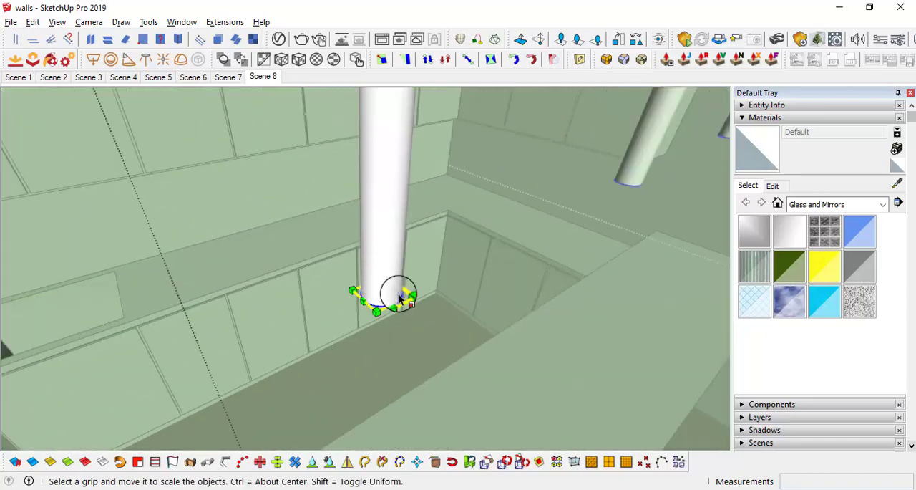
scroll(426, 299, "down", 5)
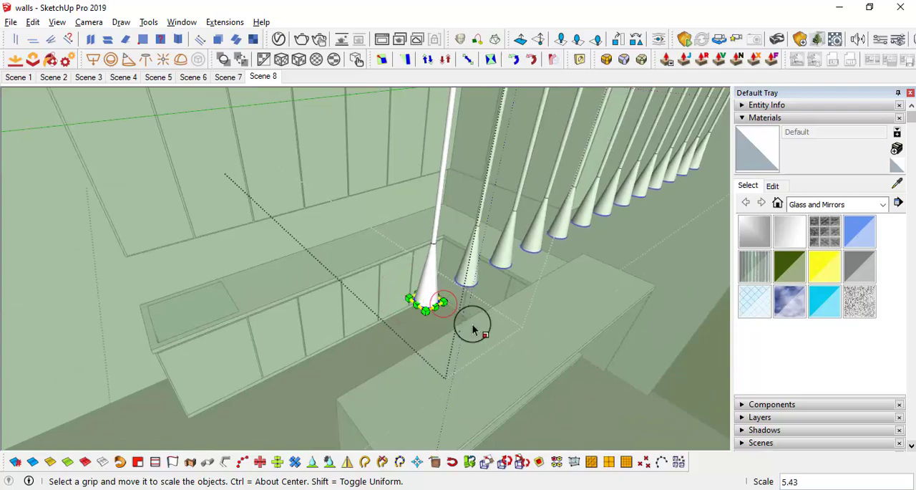
middle_click_drag(472, 330, 438, 296)
Step: Offset the edge of the cone's bottom face inward into a thin rim and push the inner face in 3 mm
middle_click_drag(349, 216, 317, 181)
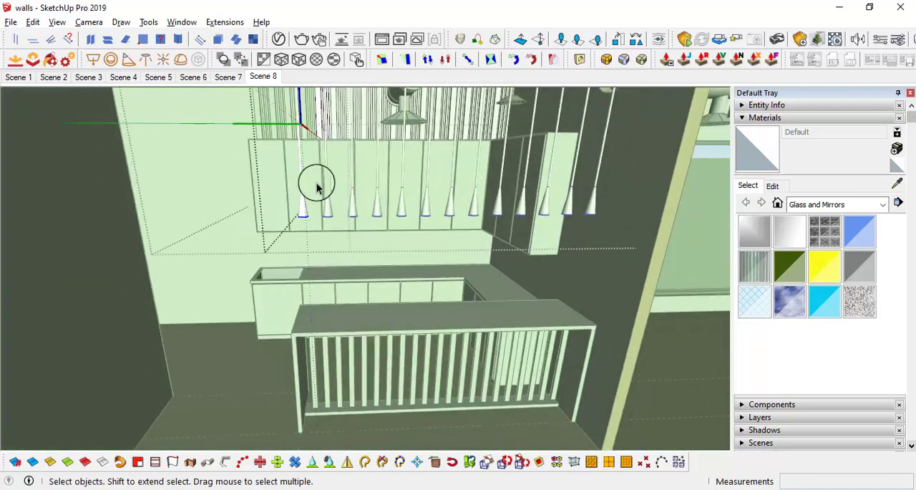
scroll(301, 214, "up", 4)
middle_click_drag(299, 220, 322, 103)
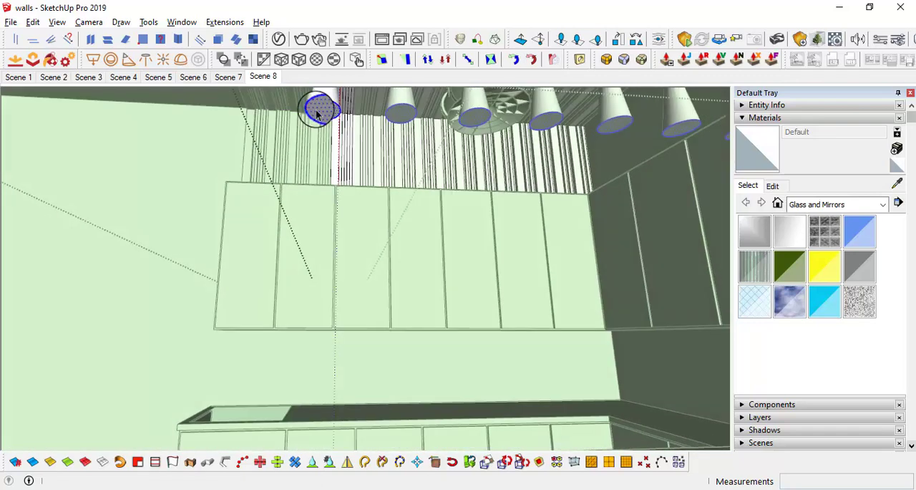
scroll(324, 117, "up", 5)
scroll(357, 188, "up", 2)
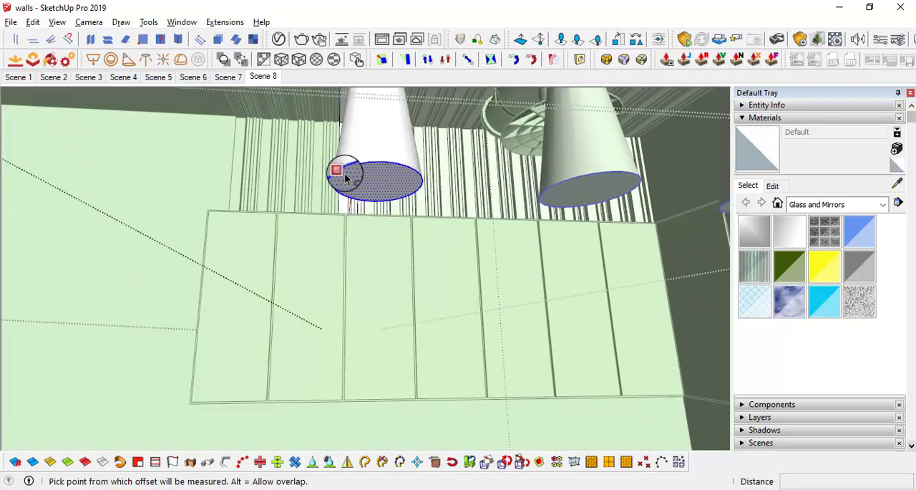
key("space")
left_click(374, 186)
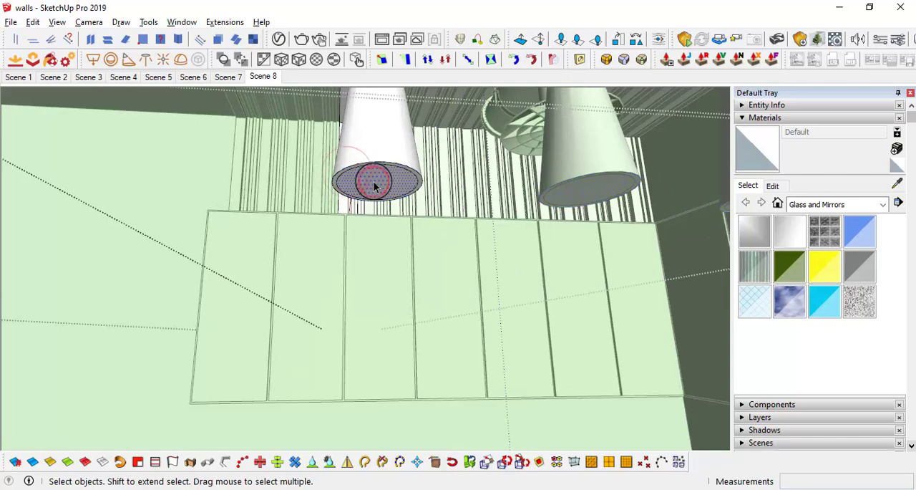
key("p")
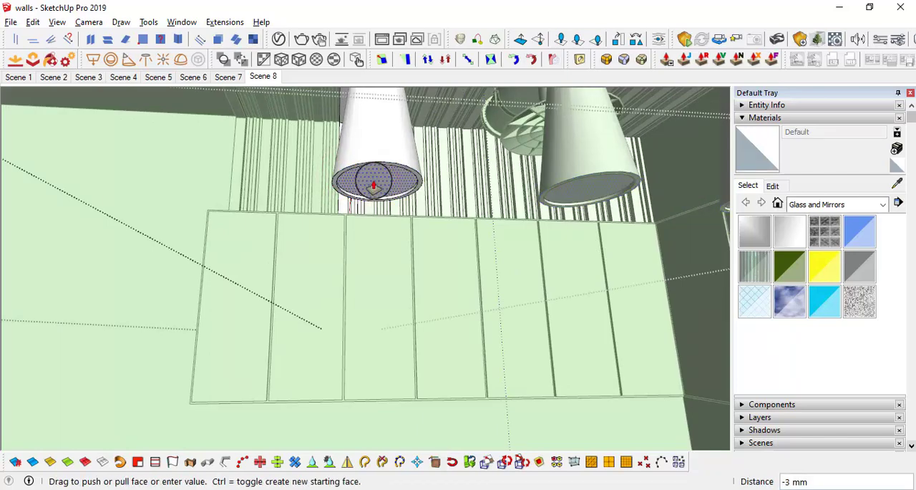
middle_click_drag(372, 186, 418, 179)
key("space")
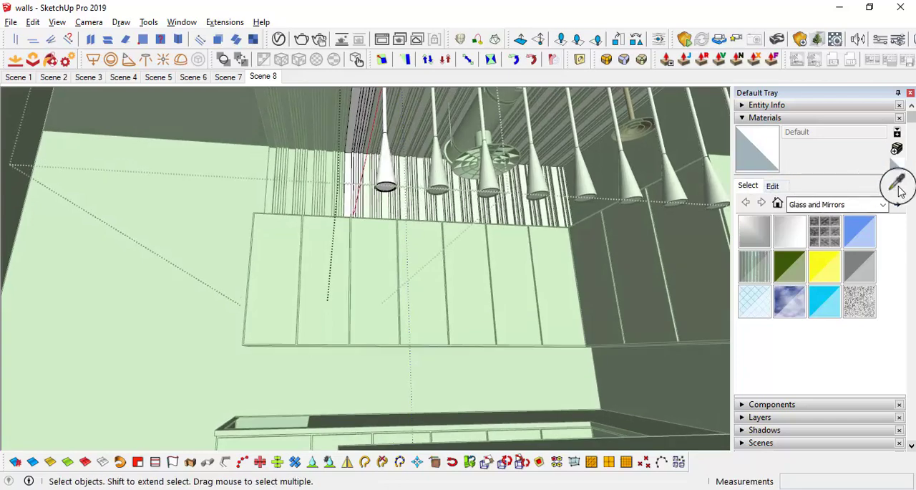
Step: Sample the pale yellow material from the suspended linear light in the office and paint the cone's recessed bottom face with it
middle_click_drag(480, 213, 172, 258)
mouse_move(606, 211)
middle_mouse_down()
mouse_move(503, 185)
mouse_move(460, 148)
middle_mouse_up()
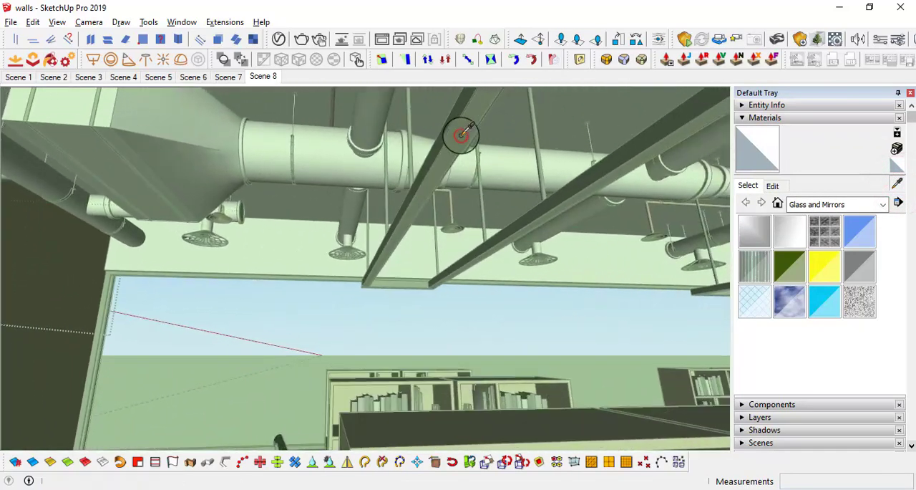
left_click(460, 133)
scroll(770, 150, "down", 2)
mouse_move(708, 179)
middle_mouse_down()
mouse_move(487, 270)
mouse_move(430, 199)
middle_mouse_up()
scroll(387, 240, "up", 10)
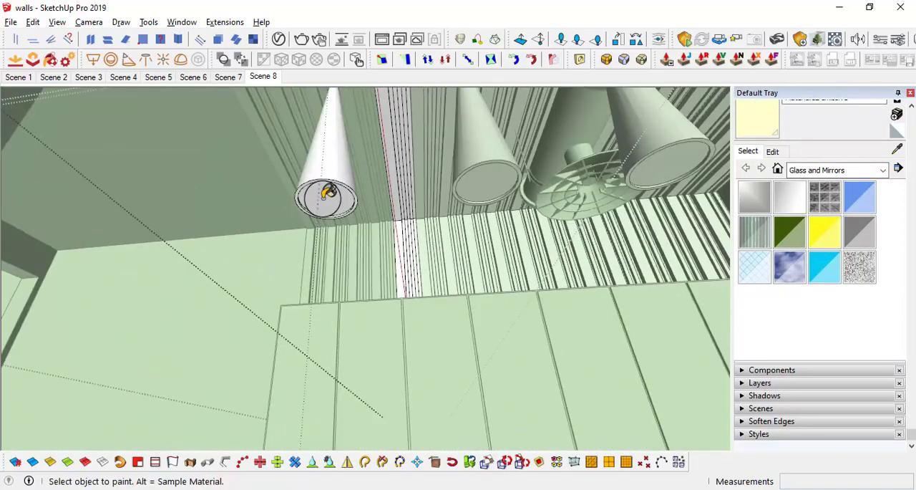
scroll(333, 194, "down", 8)
Step: Select the whole pendant, including its ceiling disc, rod and cone, inside the beam component and make it a group
mouse_move(352, 199)
middle_mouse_down()
mouse_move(433, 207)
mouse_move(442, 269)
mouse_move(537, 269)
middle_mouse_up()
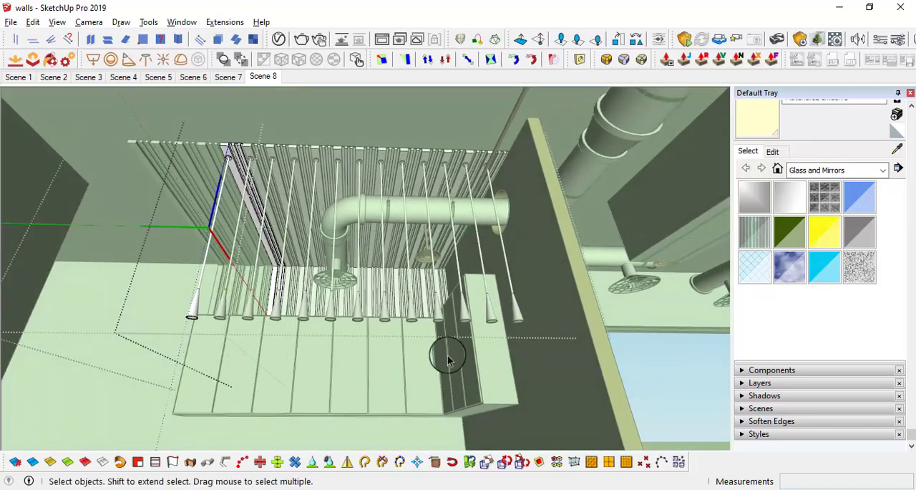
middle_click_drag(447, 360, 158, 317)
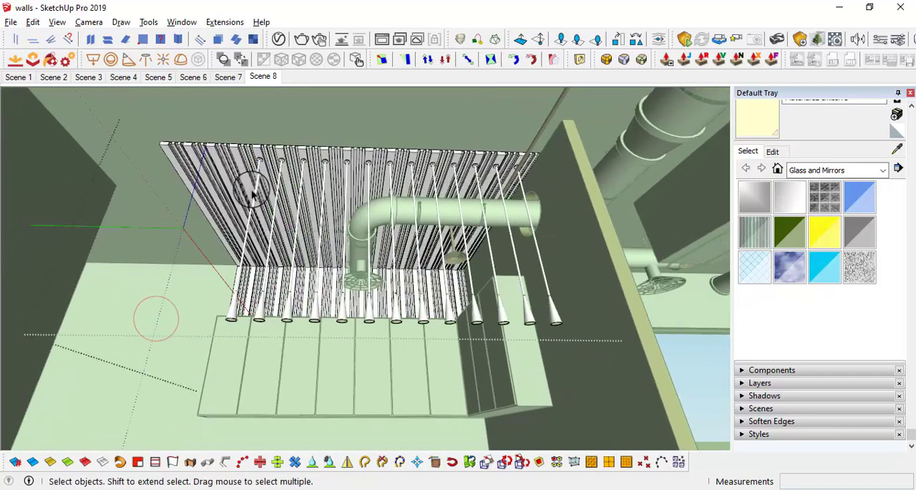
scroll(258, 174, "up", 3)
scroll(260, 151, "up", 3)
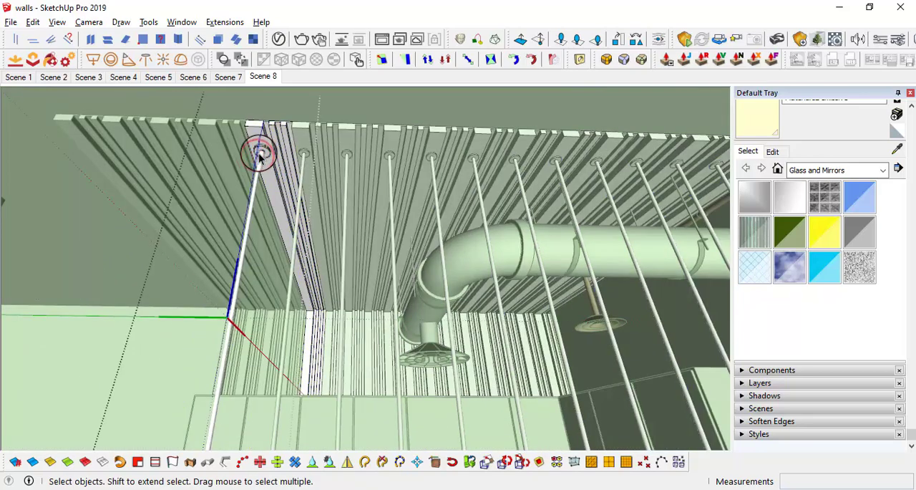
left_click(260, 150)
scroll(262, 153, "up", 5)
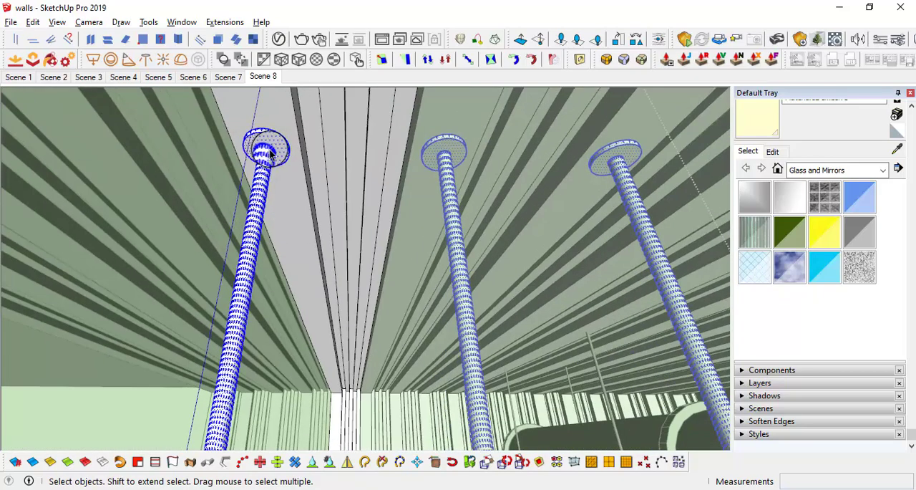
right_click(270, 153)
left_click(320, 258)
Step: Sample the dark material from the suspended light's frame, paint the pendant group with it and close the beam component
middle_click_drag(267, 199, 297, 190)
scroll(311, 220, "down", 8)
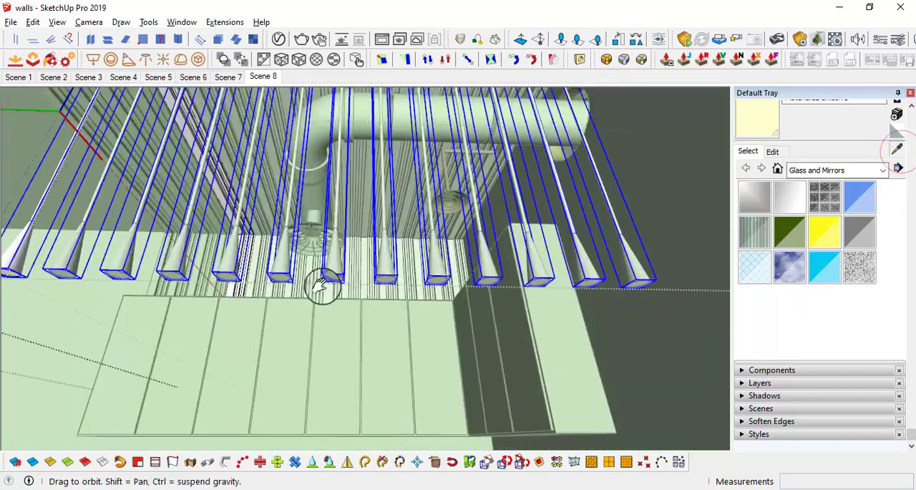
middle_click_drag(322, 282, 647, 329)
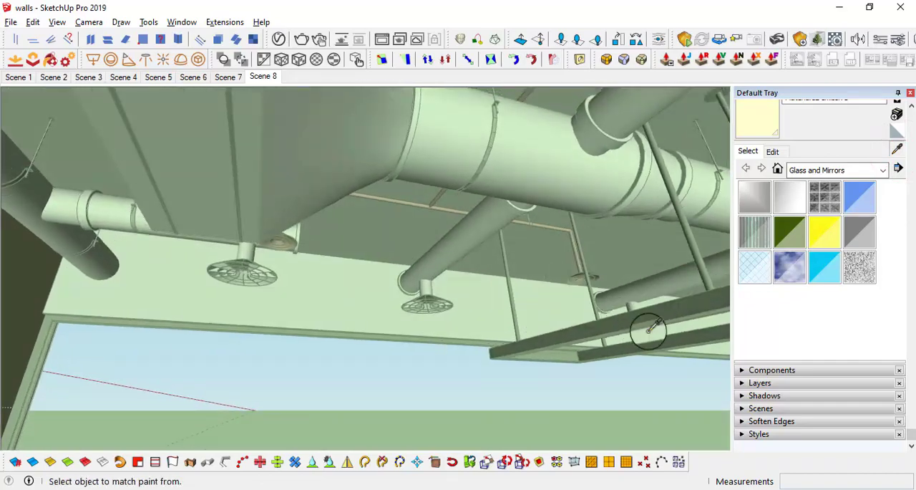
left_click(658, 308, "alt")
middle_click_drag(558, 291, 306, 329)
middle_click_drag(286, 271, 475, 386)
key("space")
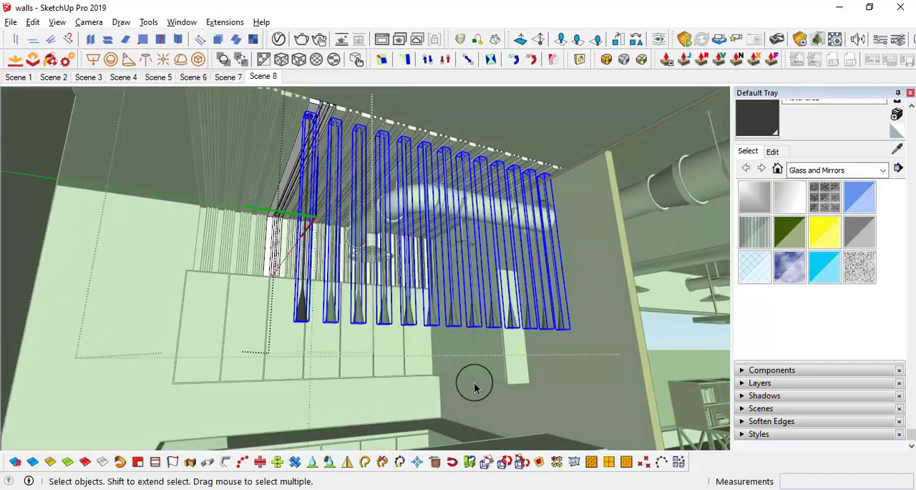
left_click(565, 393)
middle_click_drag(532, 395, 313, 309)
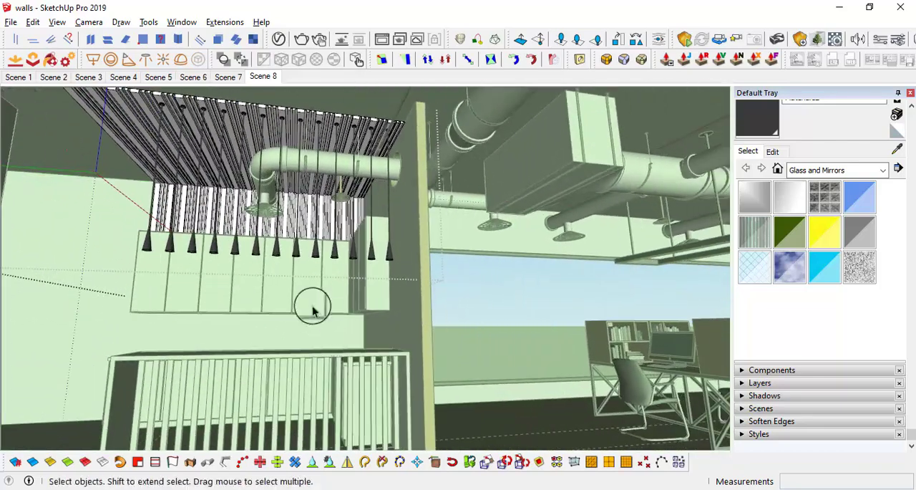
Step: Sample the dark material from the slatted ceiling in the reception area and return to the kitchen beams
left_click(896, 149)
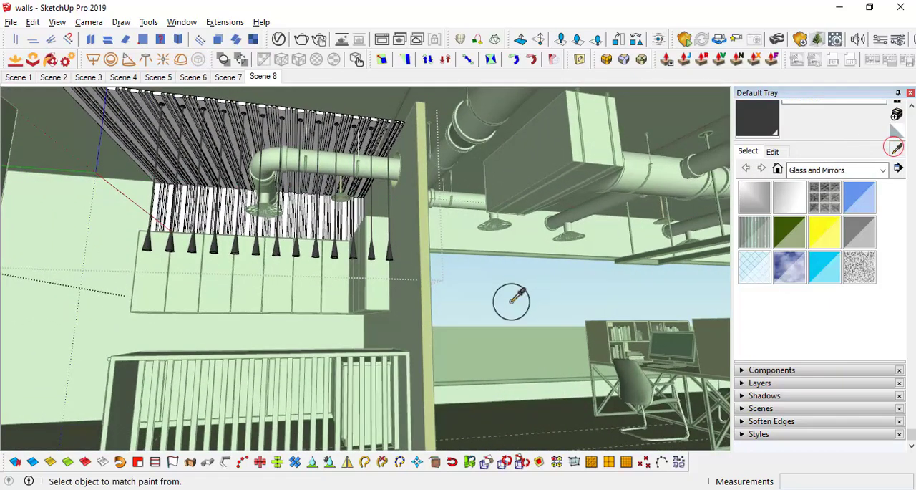
mouse_move(511, 301)
middle_mouse_down()
mouse_move(611, 284)
mouse_move(425, 344)
mouse_move(599, 310)
mouse_move(229, 297)
mouse_move(311, 354)
mouse_move(460, 199)
middle_mouse_up()
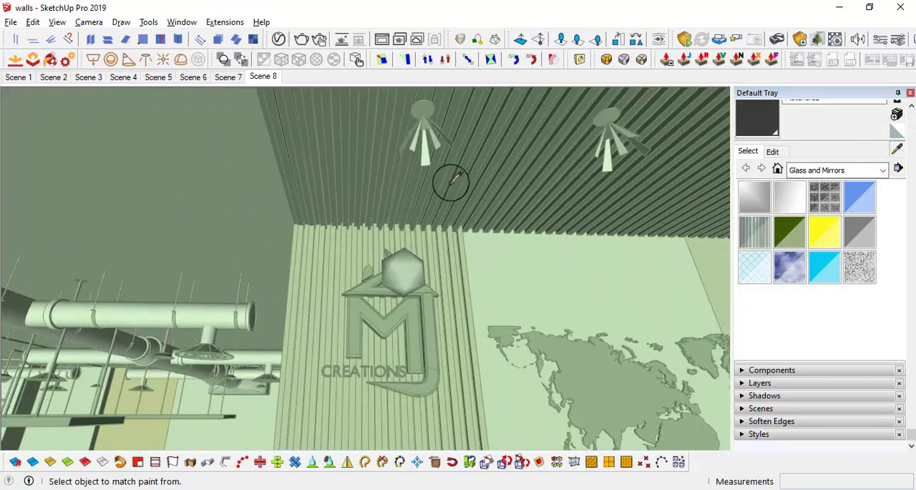
middle_click_drag(451, 320, 25, 319)
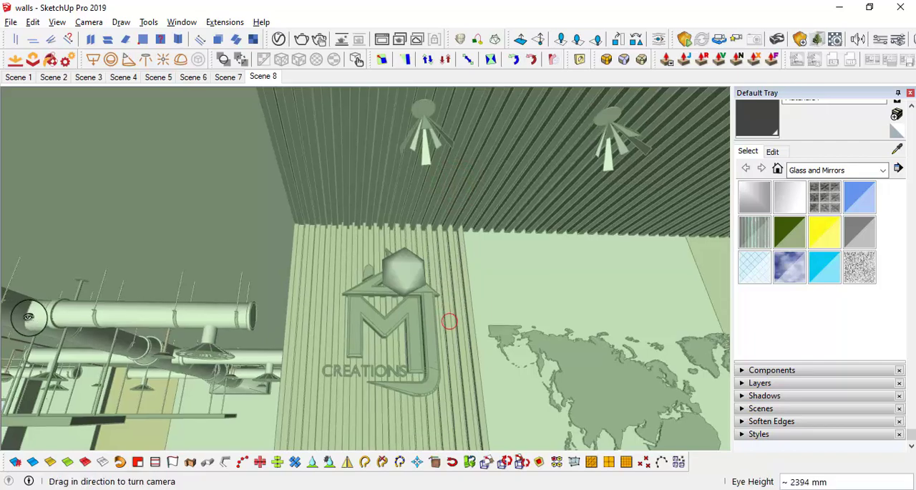
middle_click_drag(255, 317, 444, 324)
scroll(338, 358, "up", 3)
key("space")
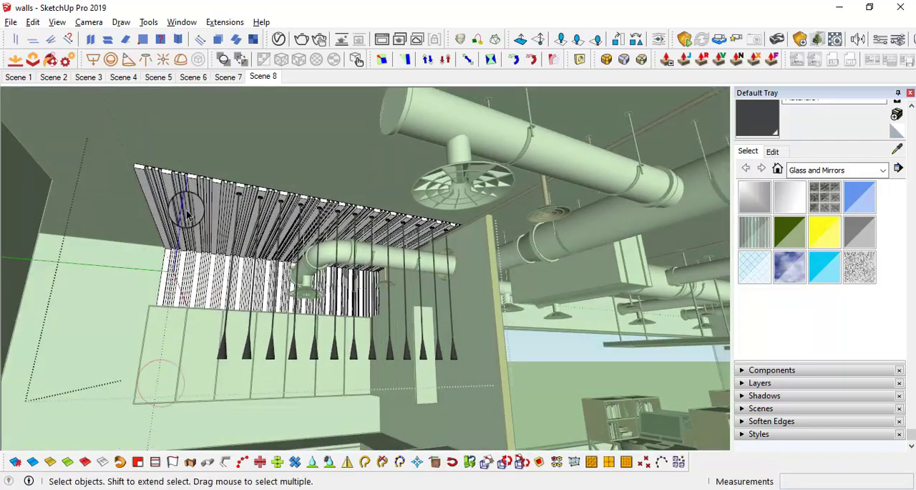
Step: Close the open beam component, select the entire beam and post array and paint it with the dark Material14
scroll(188, 215, "down", 2)
scroll(181, 259, "up", 2)
middle_click_drag(191, 256, 208, 269, "shift")
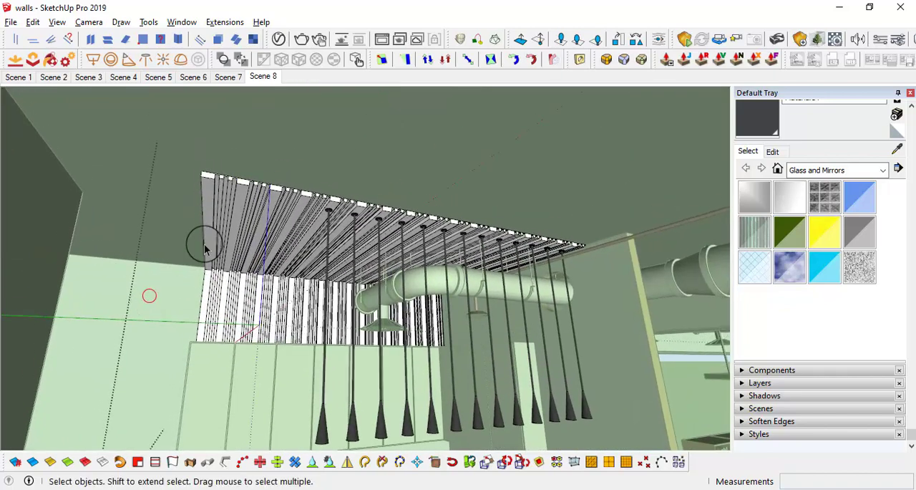
left_click(125, 220)
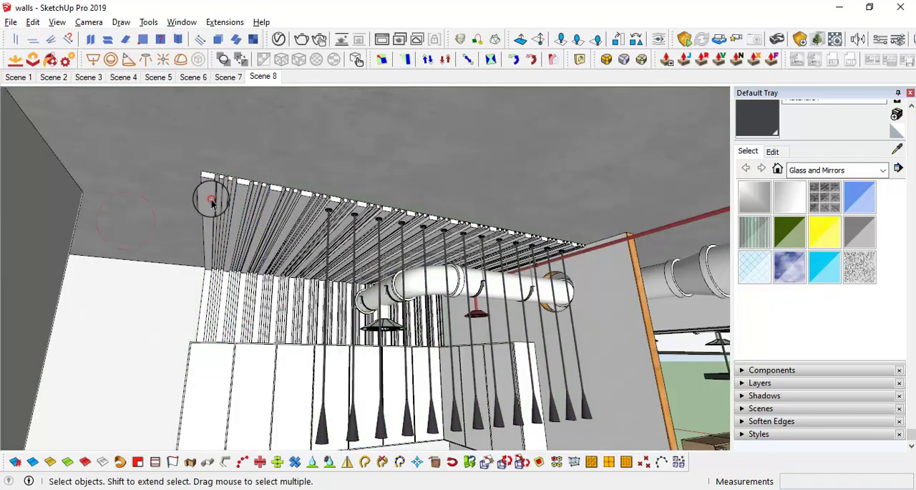
key("b")
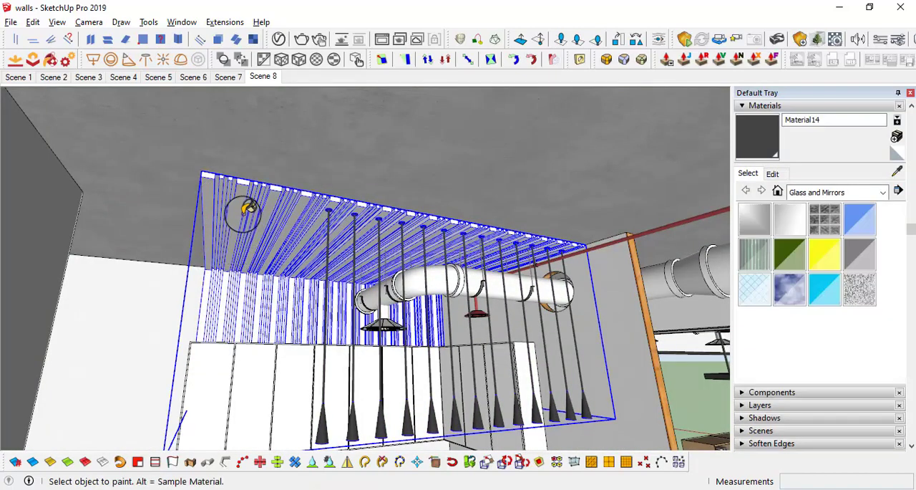
middle_click_drag(244, 209, 358, 250)
mouse_move(390, 297)
middle_mouse_down()
mouse_move(368, 207)
mouse_move(470, 278)
mouse_move(448, 329)
mouse_move(467, 315)
mouse_move(433, 262)
mouse_move(379, 221)
mouse_move(374, 262)
mouse_move(259, 197)
mouse_move(230, 194)
mouse_move(262, 212)
mouse_move(280, 168)
mouse_move(287, 204)
mouse_move(262, 194)
mouse_move(335, 208)
middle_mouse_up()
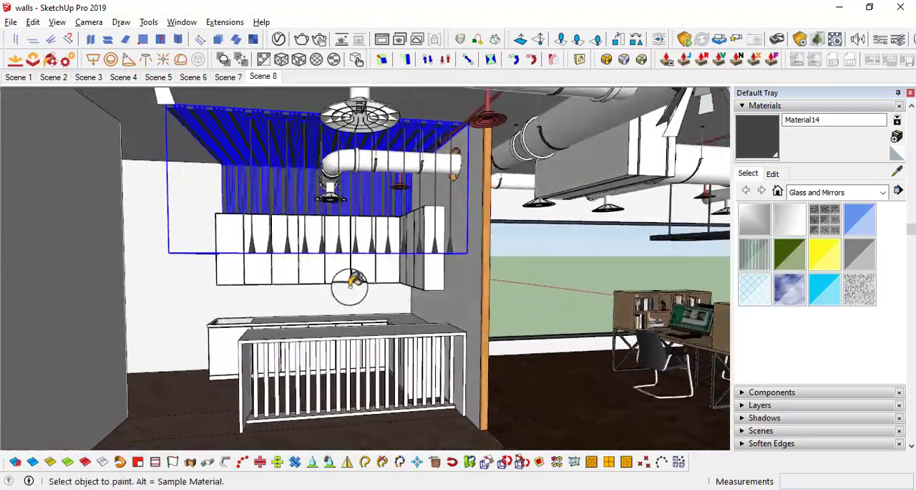
Step: Sample the light wood Material9 from the workstation partitions in the office
middle_click_drag(350, 283, 387, 301)
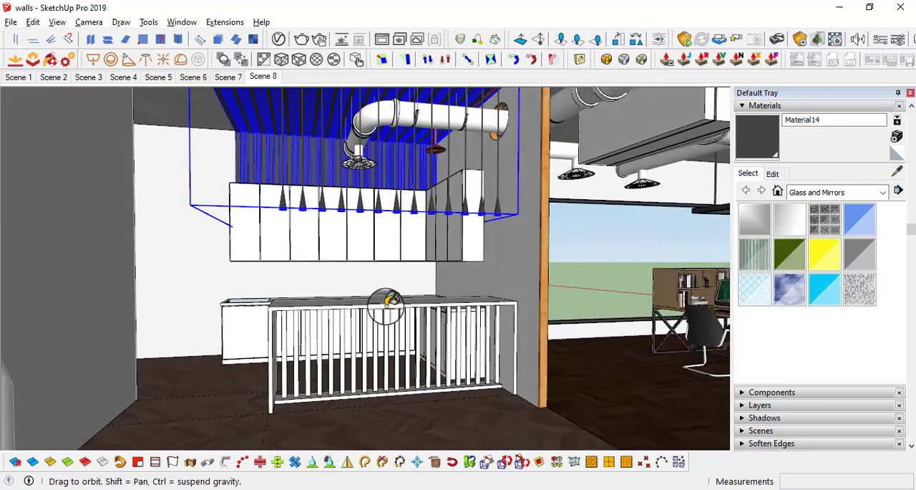
middle_click_drag(313, 222, 345, 313)
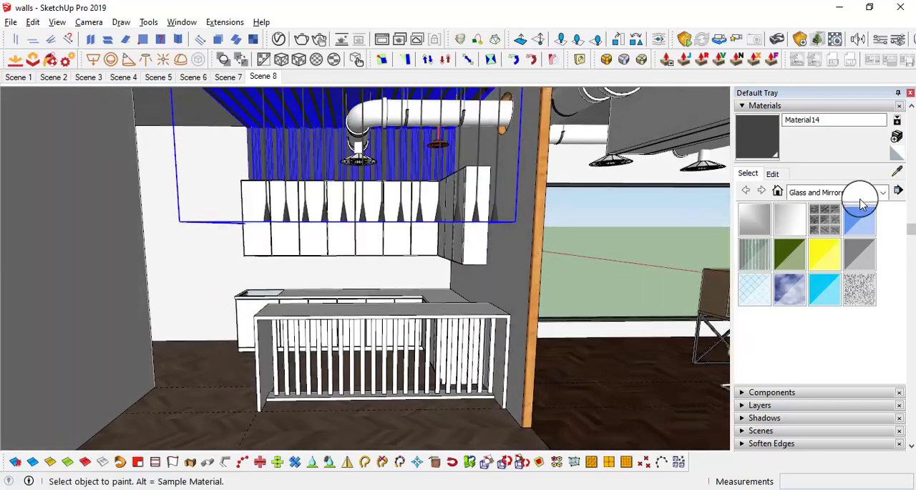
mouse_move(653, 292)
middle_mouse_down()
mouse_move(613, 268)
mouse_move(552, 297)
mouse_move(581, 293)
mouse_move(559, 261)
middle_mouse_up()
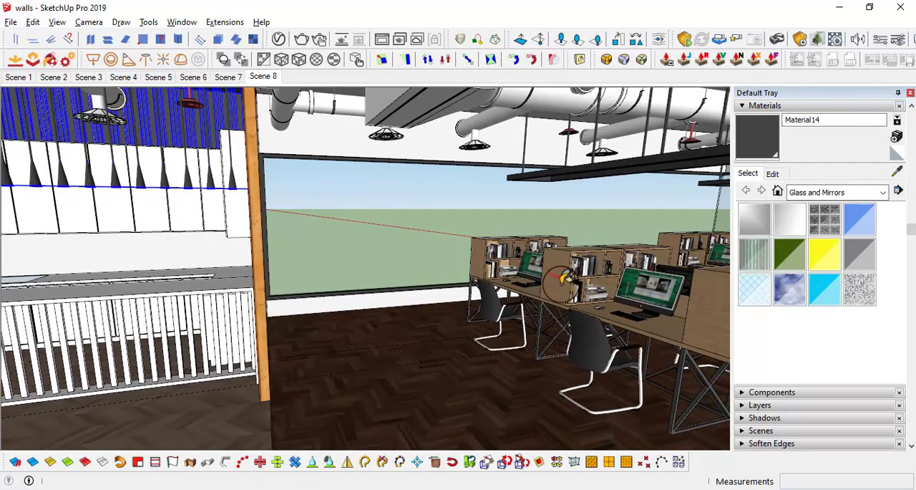
mouse_move(309, 320)
middle_mouse_down()
mouse_move(591, 272)
mouse_move(431, 250)
mouse_move(313, 248)
mouse_move(370, 291)
mouse_move(468, 286)
mouse_move(511, 304)
middle_mouse_up()
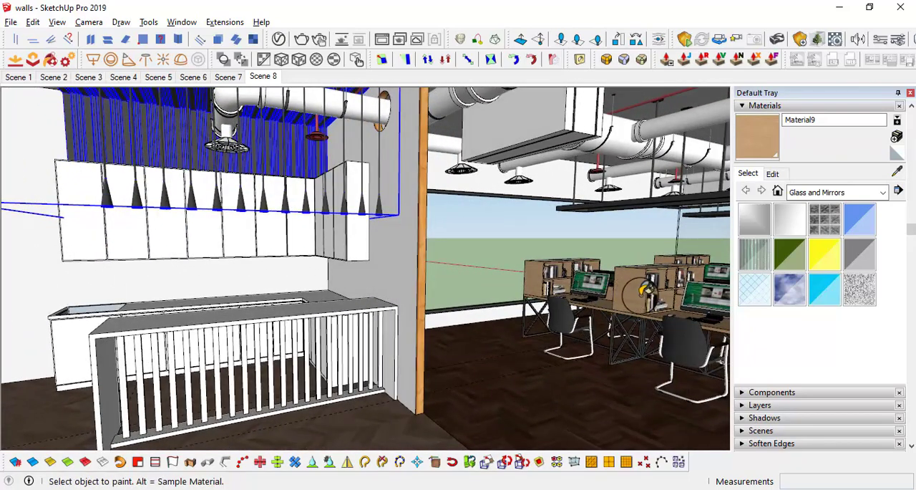
middle_click_drag(644, 294, 600, 320)
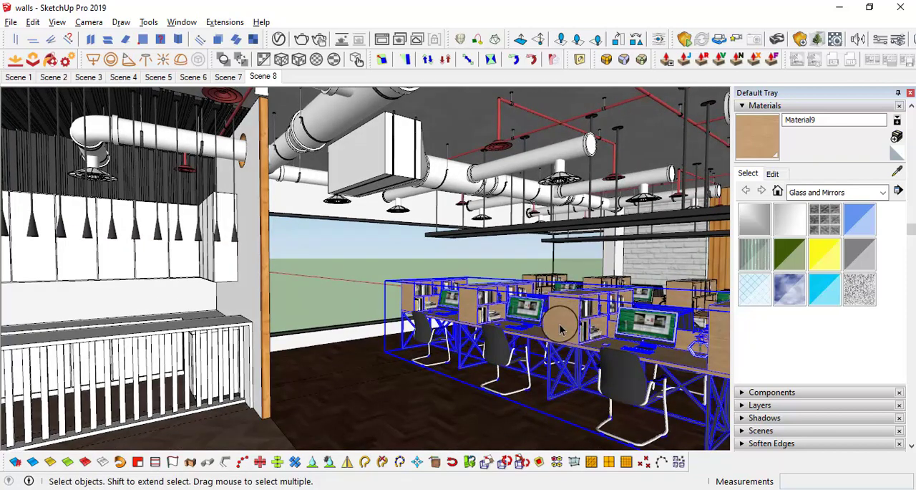
middle_click_drag(561, 275, 562, 231)
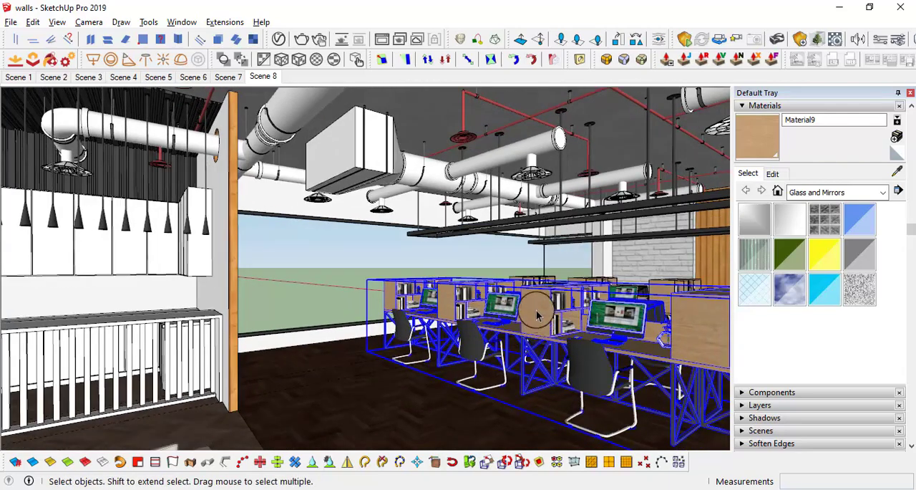
Step: Paint the kitchen's slatted bar counter and all the upper cabinets with the light wood Material9
middle_click_drag(458, 326, 567, 191)
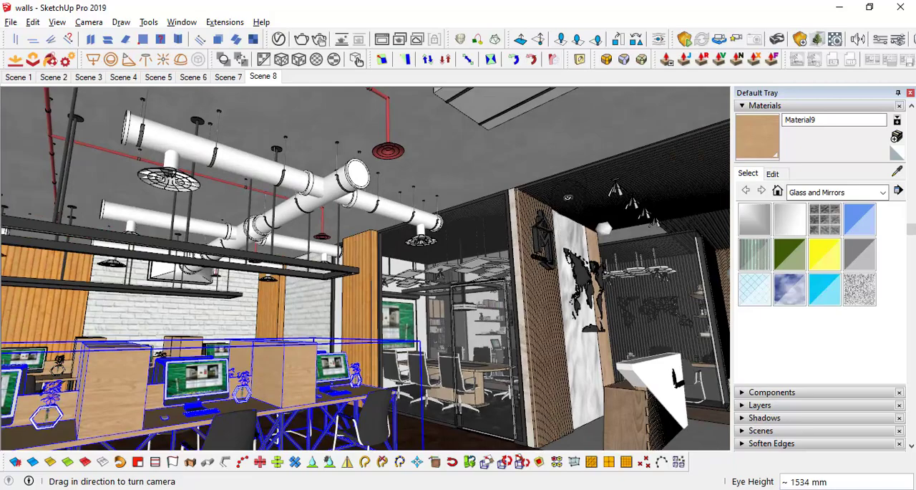
left_click_drag(577, 227, 362, 302)
left_click_drag(415, 351, 666, 372)
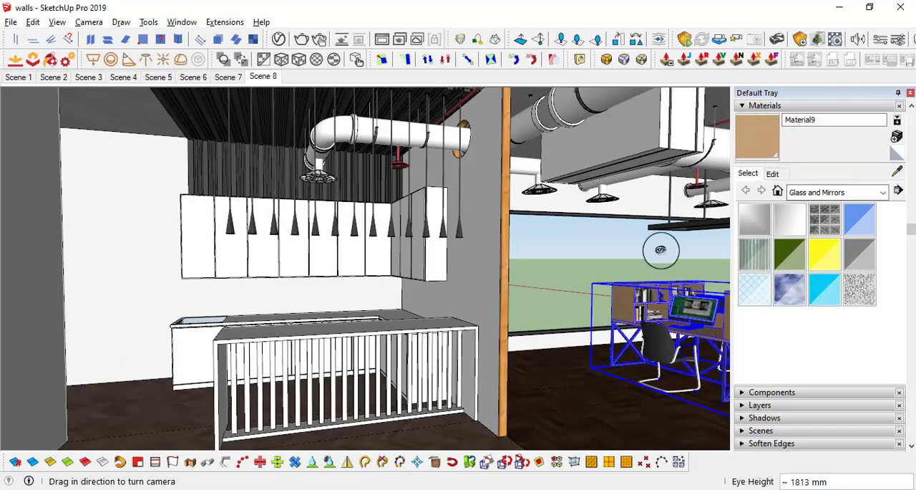
mouse_move(364, 298)
middle_mouse_down()
mouse_move(380, 303)
mouse_move(406, 283)
middle_mouse_up()
scroll(383, 300, "up", 2)
key("space")
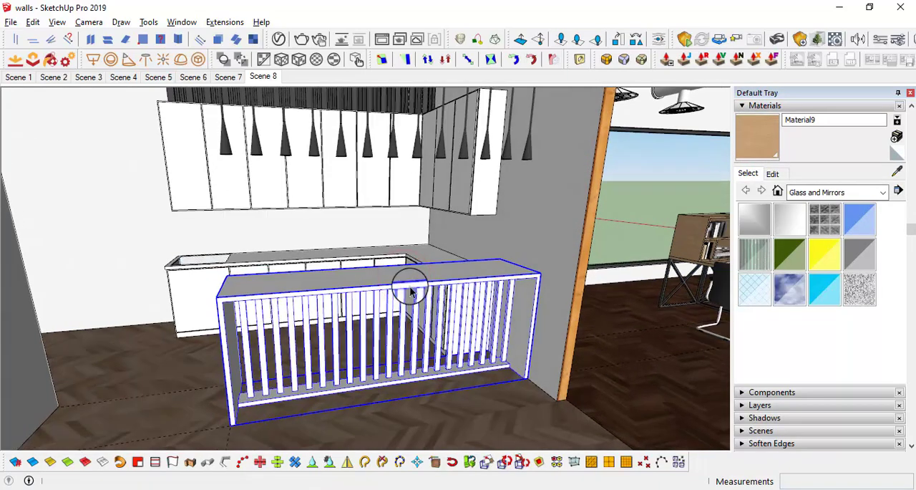
middle_click_drag(425, 324, 446, 324)
mouse_move(384, 280)
middle_mouse_down()
mouse_move(462, 292)
mouse_move(345, 299)
mouse_move(378, 293)
mouse_move(327, 214)
mouse_move(482, 273)
mouse_move(254, 283)
mouse_move(293, 211)
mouse_move(164, 184)
mouse_move(241, 213)
mouse_move(308, 210)
mouse_move(311, 239)
mouse_move(348, 241)
mouse_move(393, 282)
middle_mouse_up()
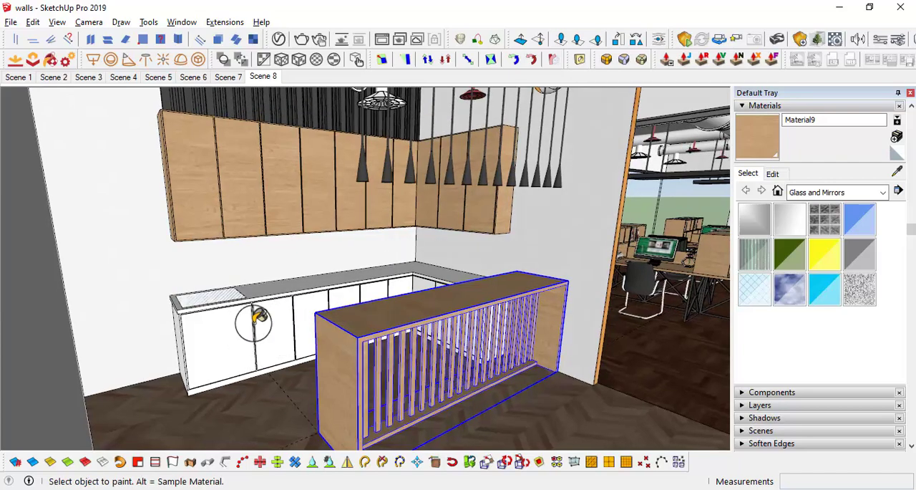
Step: Sample the white marble Material40 from the lounge wall panel behind the logo
mouse_move(228, 317)
middle_mouse_down()
mouse_move(241, 327)
mouse_move(241, 302)
mouse_move(204, 286)
mouse_move(337, 330)
middle_mouse_up()
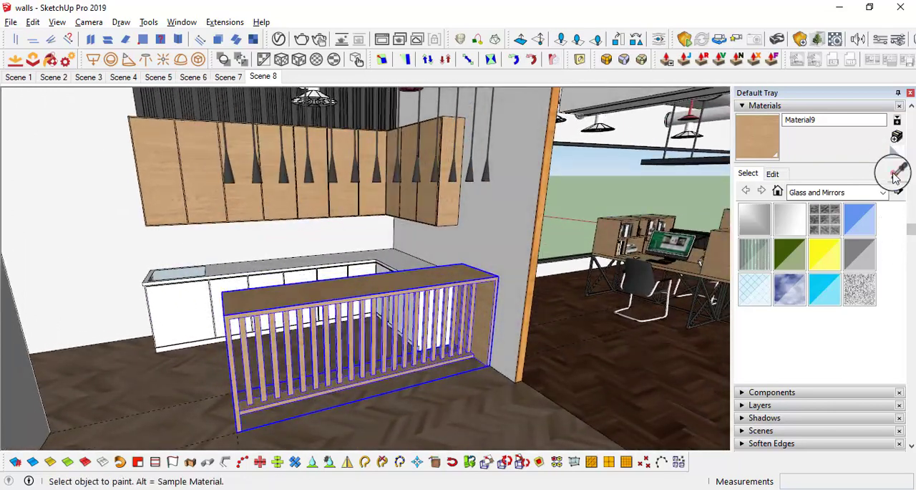
mouse_move(460, 276)
middle_mouse_down()
mouse_move(311, 262)
mouse_move(345, 265)
middle_mouse_up()
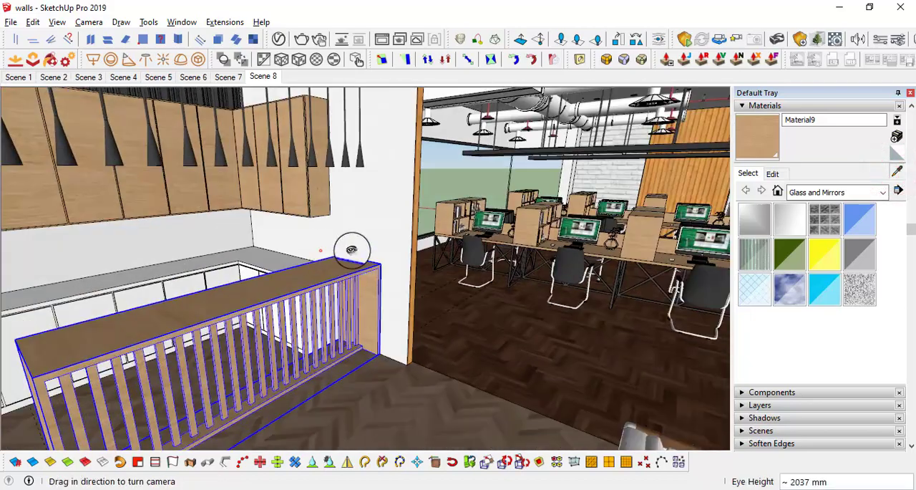
mouse_move(352, 249)
left_mouse_down()
mouse_move(685, 221)
mouse_move(722, 229)
left_mouse_up()
mouse_move(506, 253)
middle_mouse_down()
mouse_move(607, 231)
mouse_move(667, 191)
mouse_move(541, 269)
middle_mouse_up()
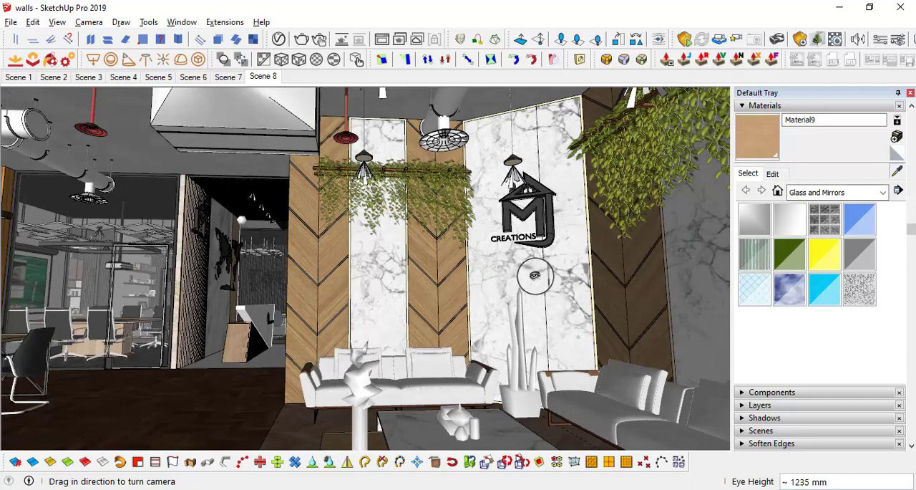
left_click(894, 172)
left_click(501, 272)
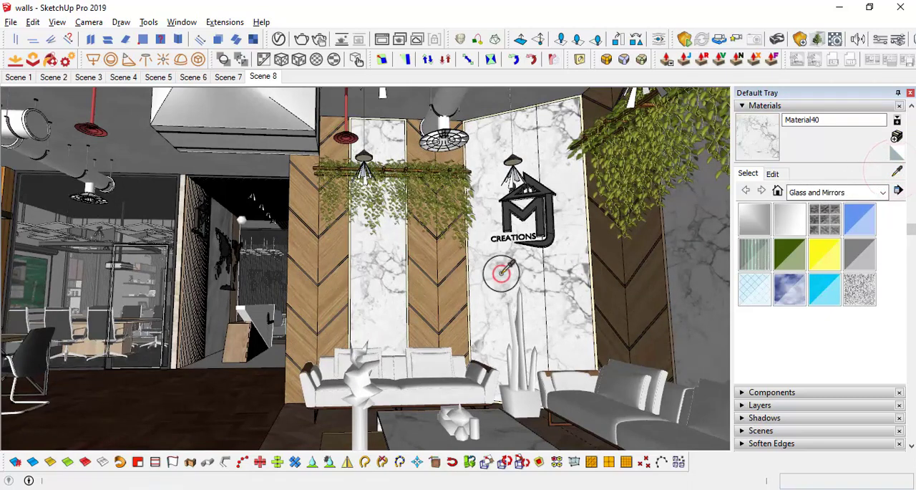
Step: Open the slatted bar counter for editing and paint its top, front edges and inner end face with Material40
mouse_move(341, 302)
left_mouse_down()
mouse_move(126, 303)
mouse_move(143, 296)
left_mouse_up()
middle_click_drag(142, 296, 401, 309)
key("space")
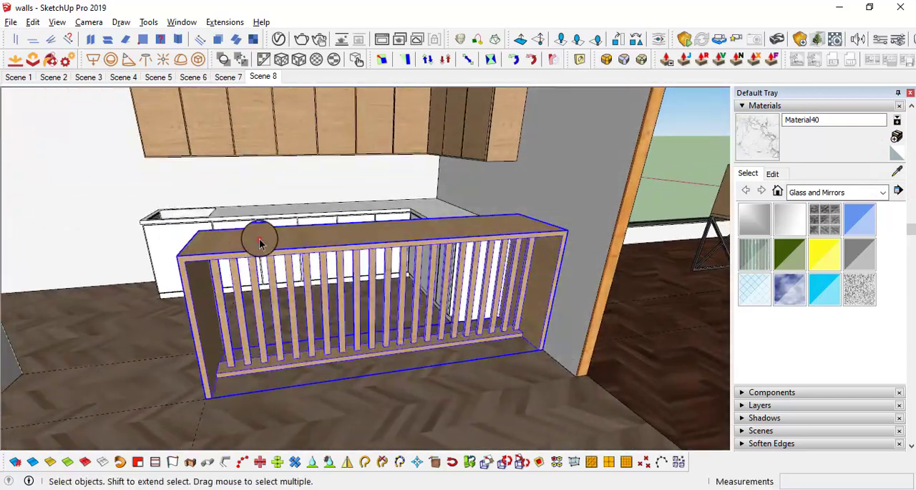
double_click(260, 241)
middle_click_drag(205, 282, 189, 306)
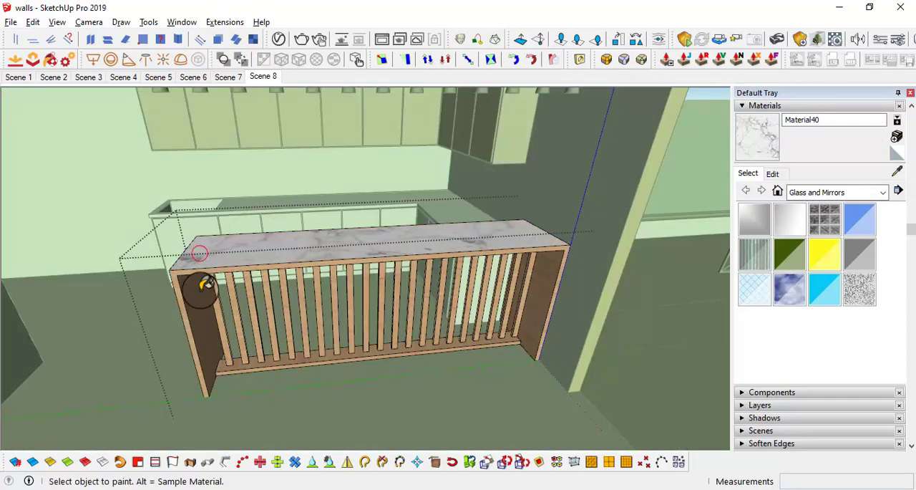
scroll(200, 322, "up", 3)
scroll(208, 301, "down", 3)
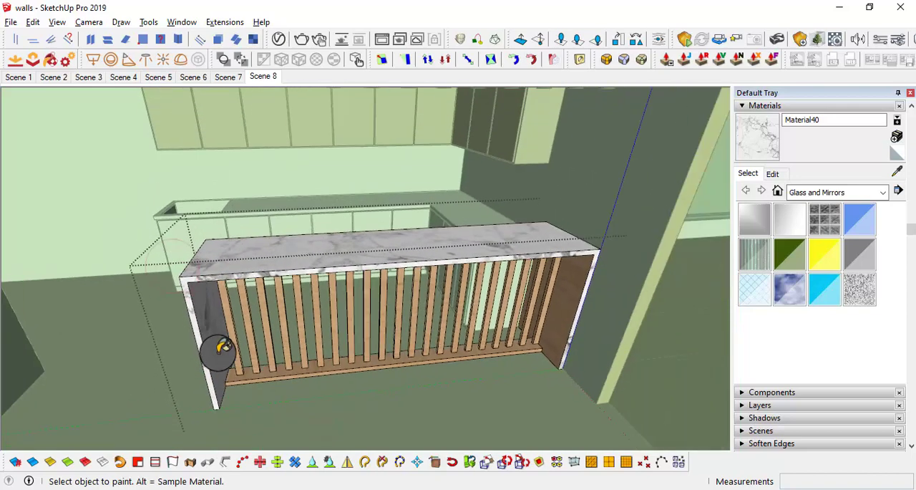
Step: Paint the opposite inner end face and the underside of the bar counter's top with the marble
scroll(586, 293, "up", 2)
middle_click_drag(579, 307, 537, 158)
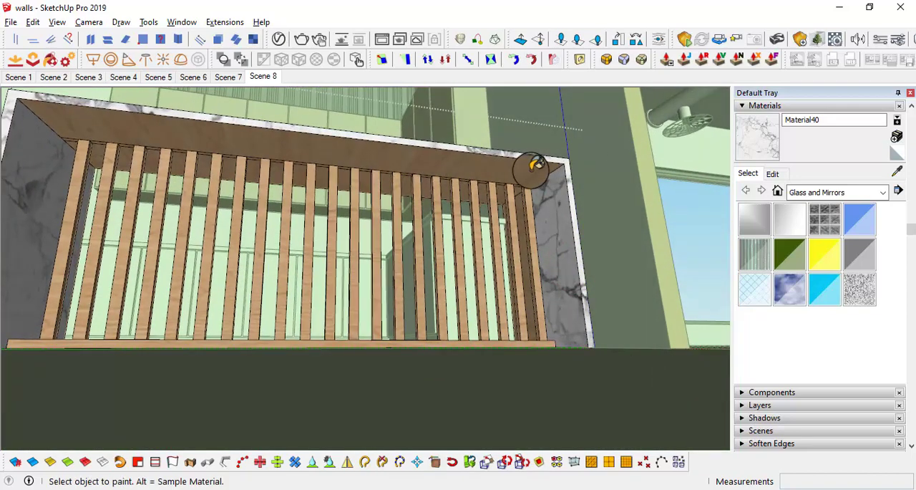
scroll(491, 200, "down", 2)
scroll(475, 198, "up", 1)
middle_click_drag(474, 198, 481, 237, "shift")
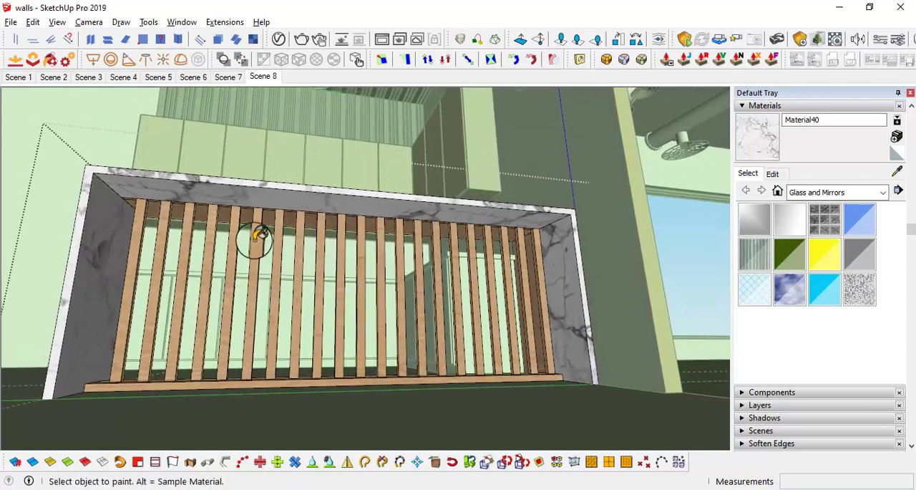
Step: Paint the bar counter's remaining outer end panel with the marble, keep the slats in wood, and close the counter component
scroll(244, 213, "up", 4)
middle_click_drag(244, 207, 231, 173)
scroll(239, 172, "down", 4)
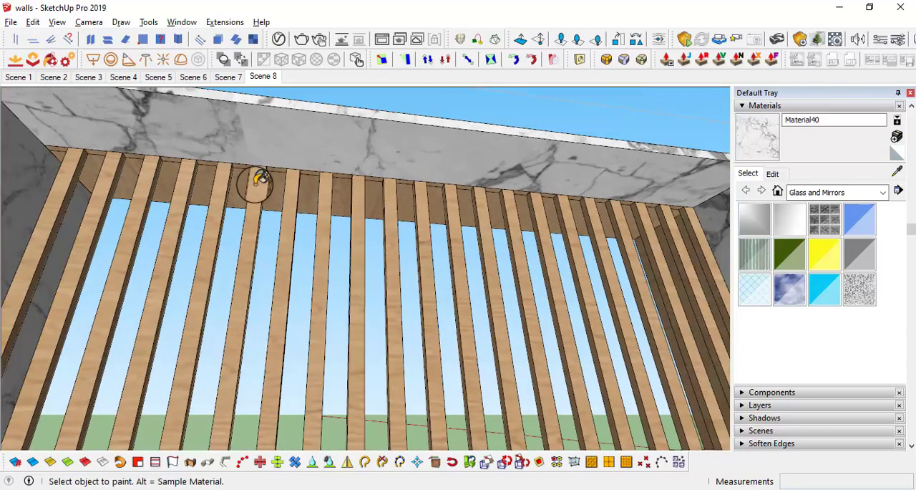
scroll(170, 173, "up", 2)
middle_click_drag(170, 164, 613, 241)
scroll(303, 194, "up", 3)
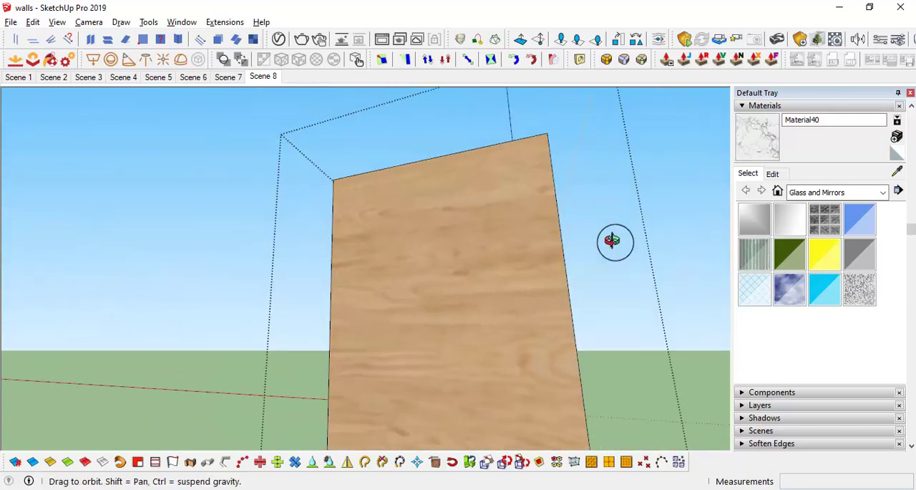
scroll(573, 251, "down", 4)
middle_click_drag(532, 262, 206, 290)
scroll(243, 320, "up", 3)
middle_click_drag(244, 320, 297, 292)
middle_click_drag(273, 351, 484, 341)
key("space")
left_click(548, 337)
scroll(548, 338, "down", 2)
middle_click_drag(548, 337, 463, 265)
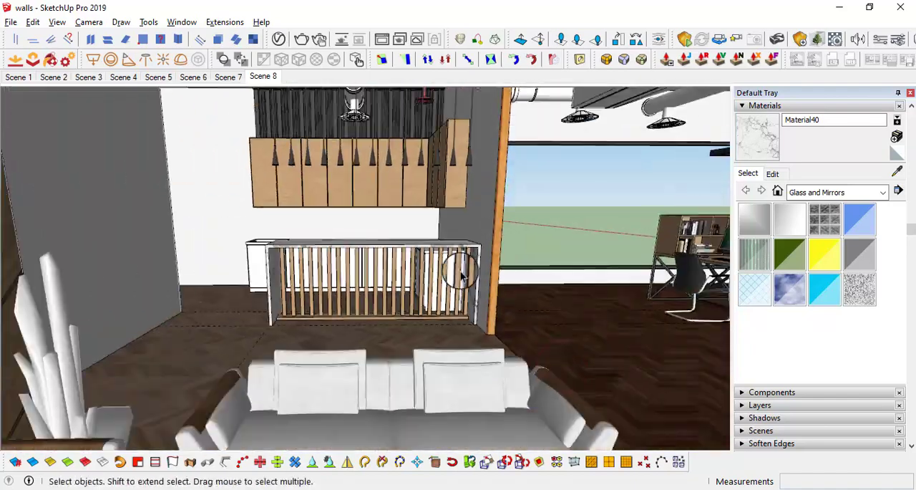
Step: Examine the kitchen's bar counter, cabinets and pendants from several viewpoints
mouse_move(458, 351)
middle_mouse_down()
mouse_move(474, 311)
mouse_move(470, 292)
middle_mouse_up()
mouse_move(490, 290)
middle_mouse_down()
mouse_move(532, 290)
mouse_move(470, 277)
mouse_move(507, 287)
middle_mouse_up()
middle_click_drag(516, 334, 421, 376, "shift")
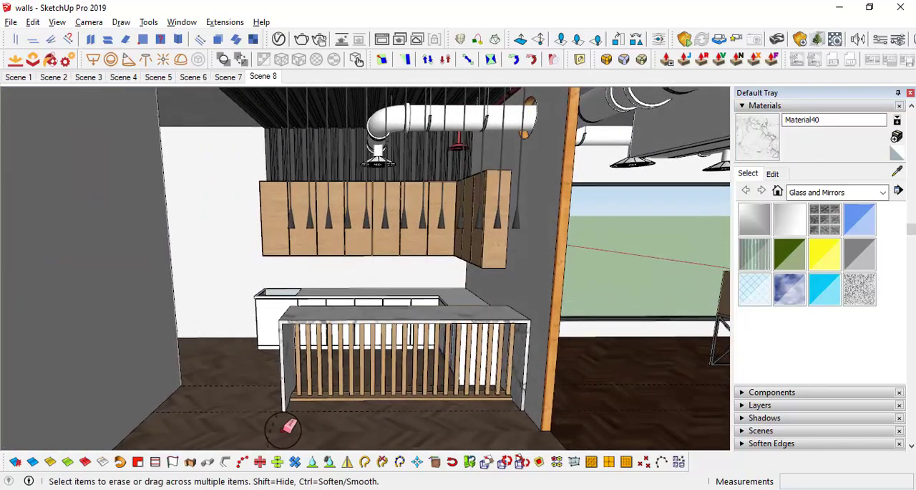
mouse_move(254, 373)
middle_mouse_down()
mouse_move(405, 349)
mouse_move(431, 302)
mouse_move(397, 295)
mouse_move(451, 308)
mouse_move(350, 265)
middle_mouse_up()
middle_click_drag(494, 277, 507, 306)
scroll(260, 351, "up", 2)
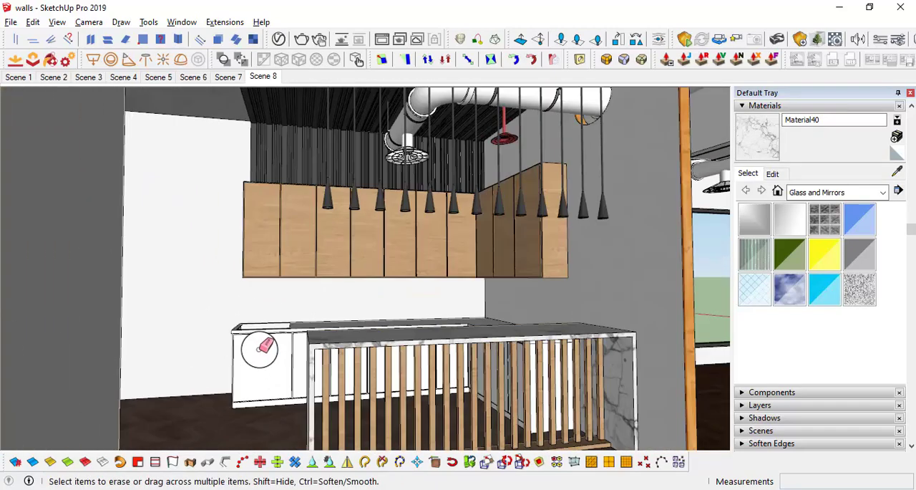
middle_click_drag(260, 350, 275, 357)
scroll(505, 340, "up", 1)
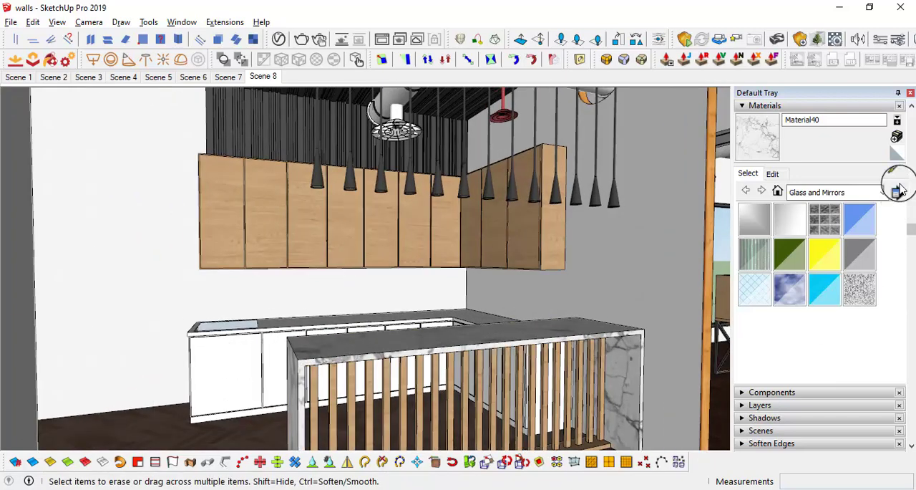
Step: Open the L-shaped lower cabinets for editing and paint the countertop's top and front edge with the Material40 marble
left_click(897, 172)
mouse_move(445, 335)
middle_mouse_down()
mouse_move(480, 331)
mouse_move(328, 307)
middle_mouse_up()
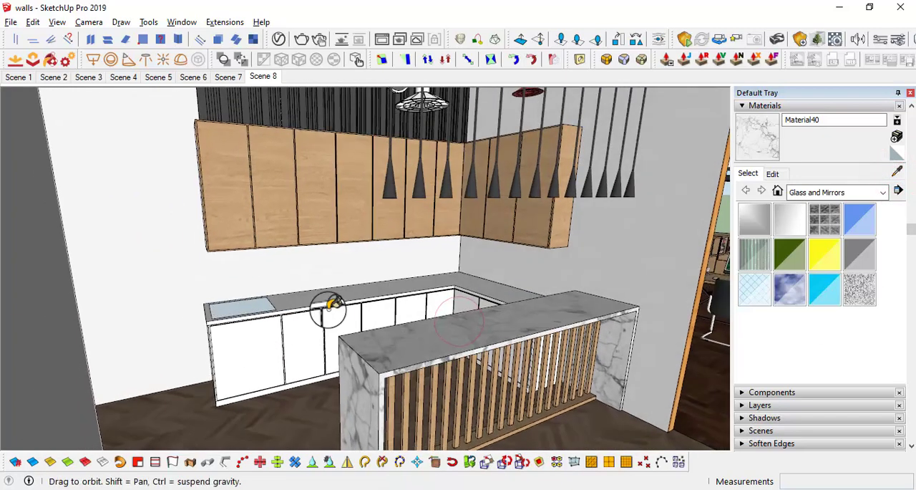
scroll(307, 304, "up", 2)
key("space")
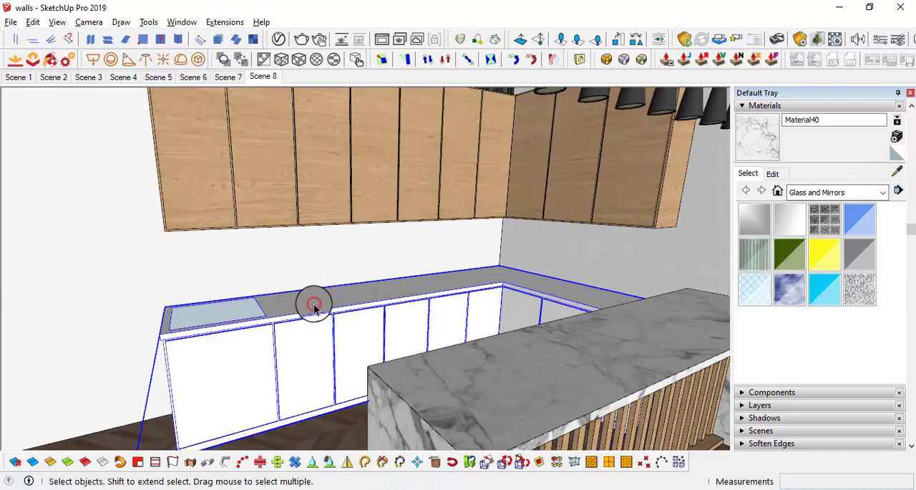
double_click(313, 306)
scroll(322, 303, "up", 2)
key("b")
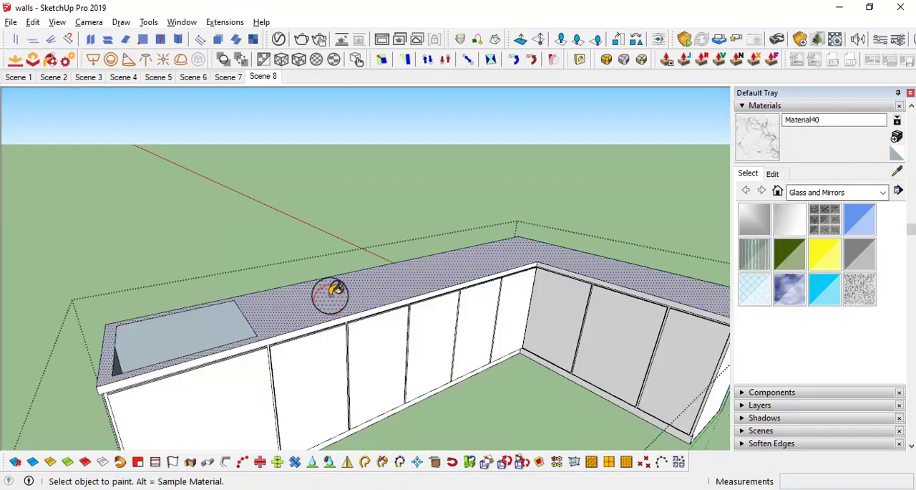
left_click(330, 295)
scroll(322, 327, "up", 2)
left_click(315, 326)
scroll(316, 326, "down", 1)
middle_click_drag(563, 283, 309, 326, "shift")
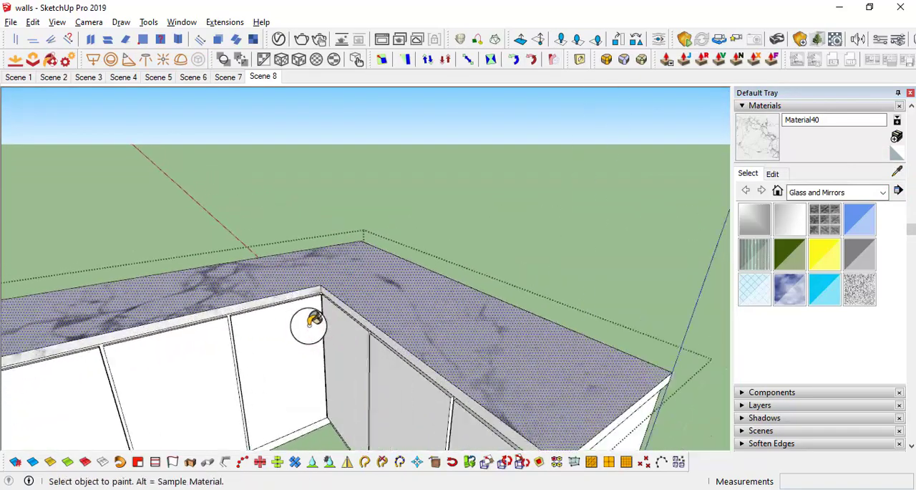
Step: Paint the remaining front and end edges of the lower cabinets' countertop with the marble
scroll(315, 322, "up", 2)
middle_click_drag(379, 312, 348, 223)
scroll(349, 223, "up", 2)
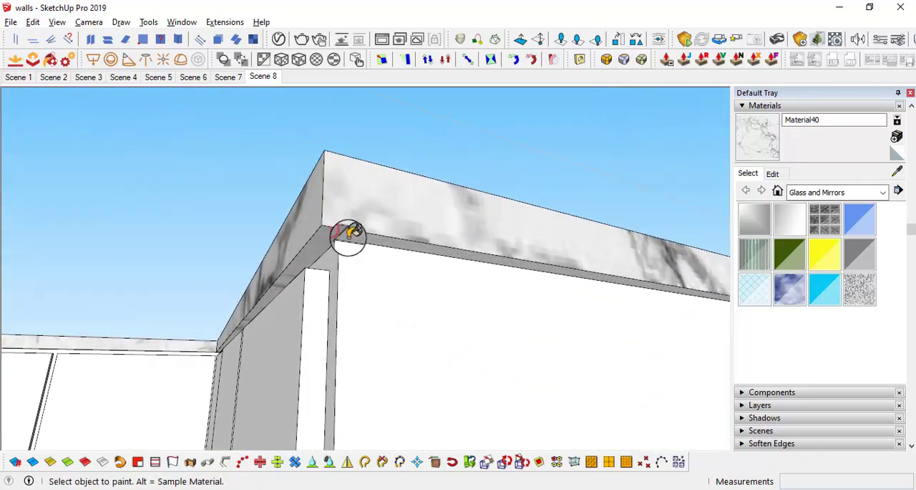
scroll(469, 259, "down", 4)
middle_click_drag(210, 331, 797, 346, "shift")
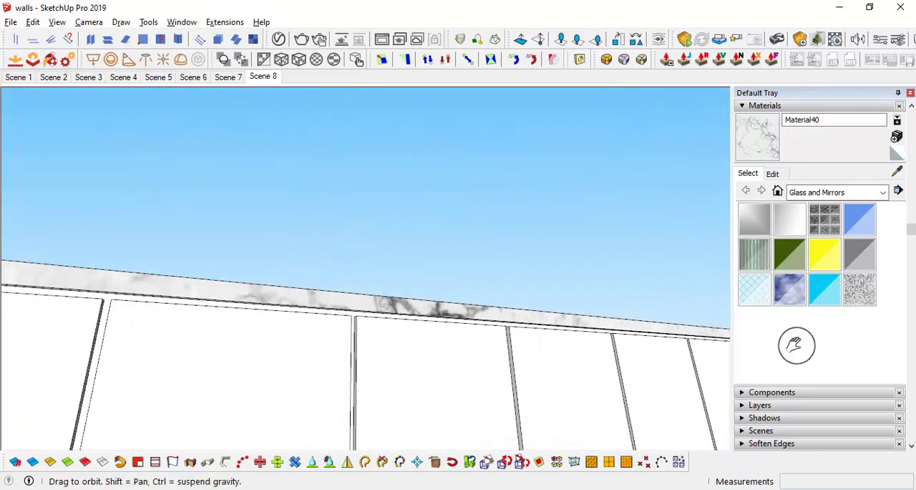
mouse_move(355, 306)
middle_mouse_down("shift")
mouse_move(573, 364)
mouse_move(836, 365)
middle_mouse_up("shift")
Step: Paint the underside strips at the countertop's outer corner with the marble and close the lower cabinet component
mouse_move(201, 375)
middle_mouse_down()
mouse_move(232, 327)
mouse_move(246, 322)
middle_mouse_up()
middle_click_drag(412, 263, 383, 338, "shift")
scroll(403, 190, "up", 1)
scroll(388, 160, "up", 2)
left_click(384, 178)
left_click(403, 173)
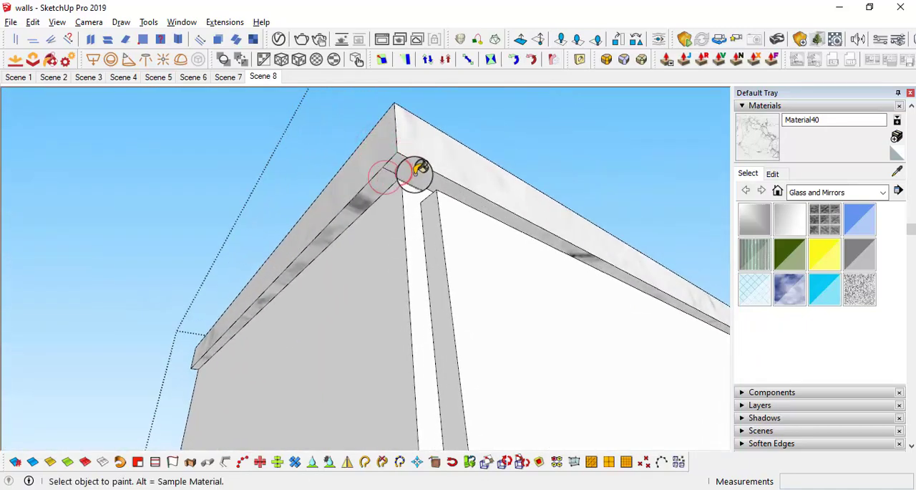
scroll(514, 269, "down", 4)
middle_click_drag(473, 272, 24, 260)
scroll(458, 329, "down", 3)
middle_click_drag(548, 370, 272, 437)
mouse_move(470, 326)
middle_mouse_down()
mouse_move(174, 282)
mouse_move(516, 364)
mouse_move(404, 315)
middle_mouse_up()
key("space")
left_click(613, 351)
mouse_move(444, 287)
middle_mouse_down()
mouse_move(444, 351)
mouse_move(400, 336)
middle_mouse_up()
scroll(365, 299, "up", 2)
middle_click_drag(365, 297, 411, 300)
middle_click_drag(228, 392, 274, 383)
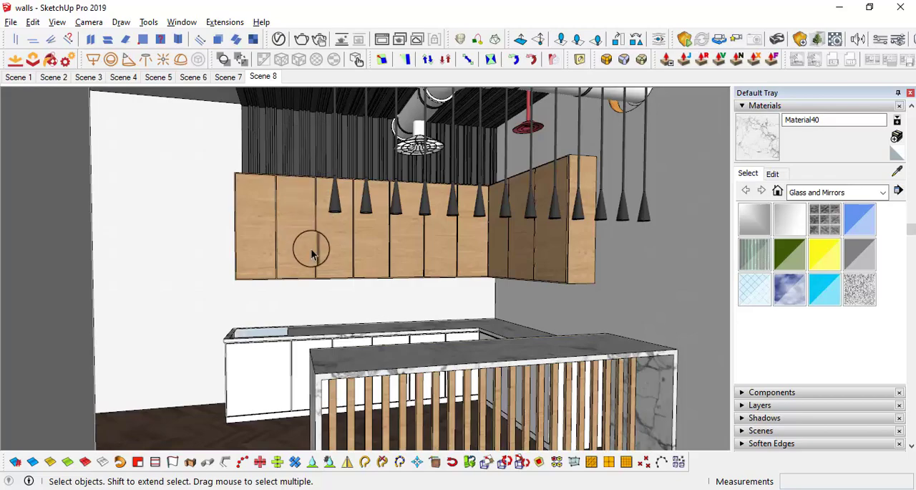
mouse_move(279, 381)
middle_mouse_down()
mouse_move(266, 365)
mouse_move(184, 374)
mouse_move(291, 380)
middle_mouse_up()
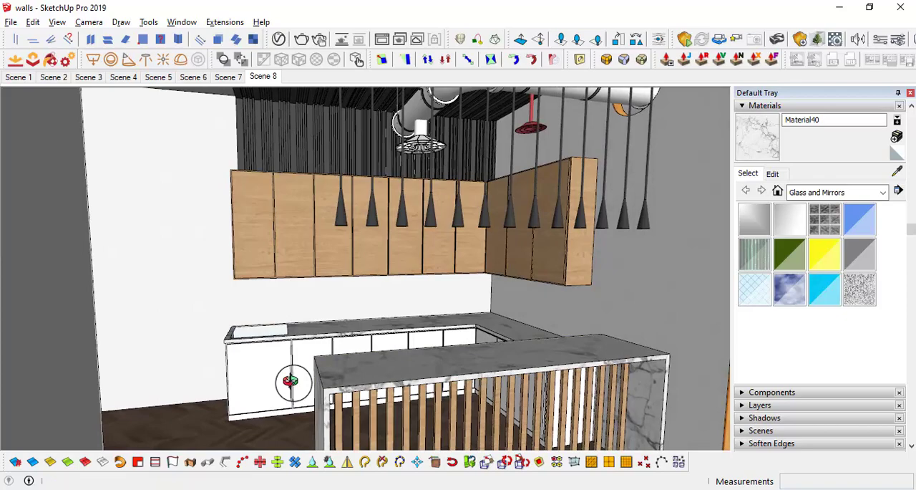
Step: Go through the hallway to the office and sample the dark grey Material14 from the desk's front panel
key("l")
left_click_drag(208, 333, 328, 343)
middle_click_drag(364, 300, 512, 303)
scroll(379, 243, "up", 4)
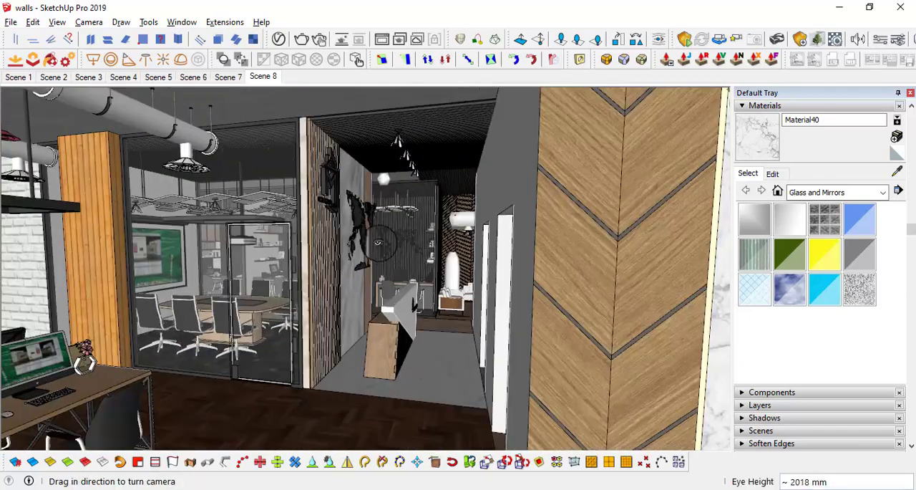
scroll(458, 316, "up", 3)
mouse_move(458, 316)
middle_mouse_down()
mouse_move(462, 324)
mouse_move(451, 308)
middle_mouse_up()
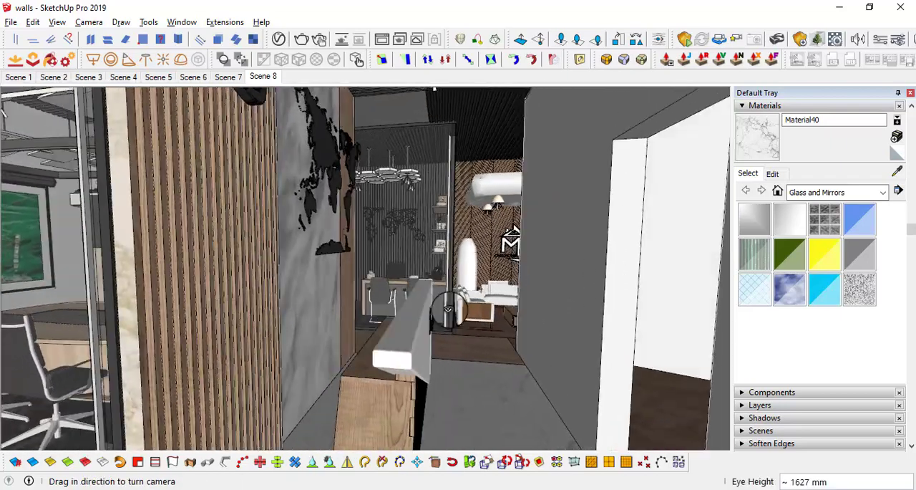
left_click_drag(451, 307, 484, 295)
scroll(483, 295, "up", 6)
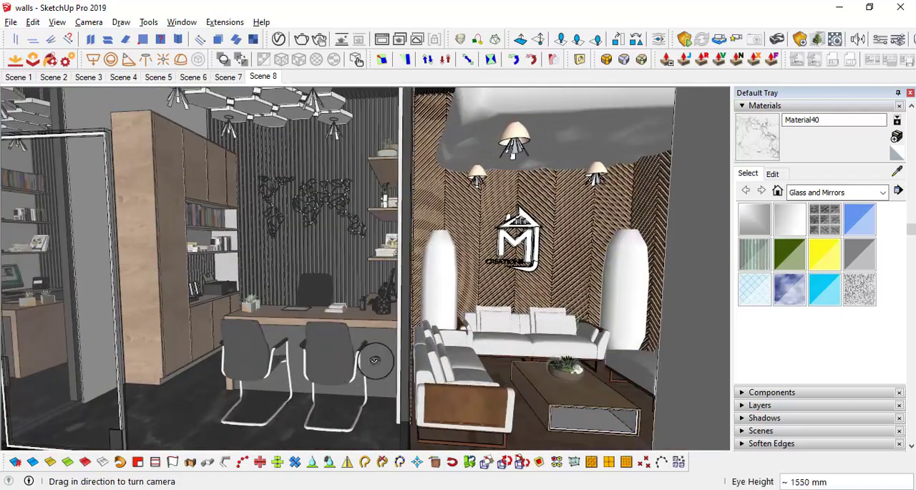
left_click(899, 172)
mouse_move(515, 314)
middle_mouse_down()
mouse_move(656, 339)
mouse_move(677, 312)
middle_mouse_up()
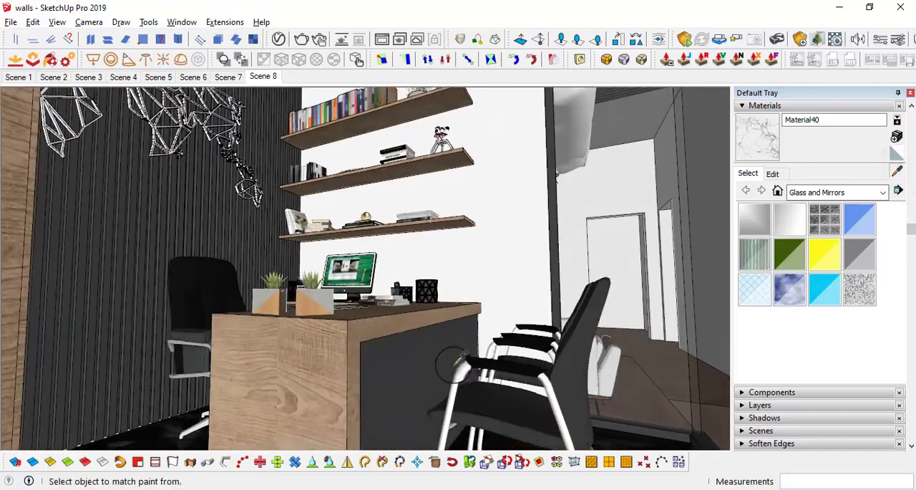
left_click(420, 357)
Step: Return to Scene 8 and paint the kitchen's white lower cabinets with the dark grey Material14
key("l")
left_click_drag(448, 313, 517, 311)
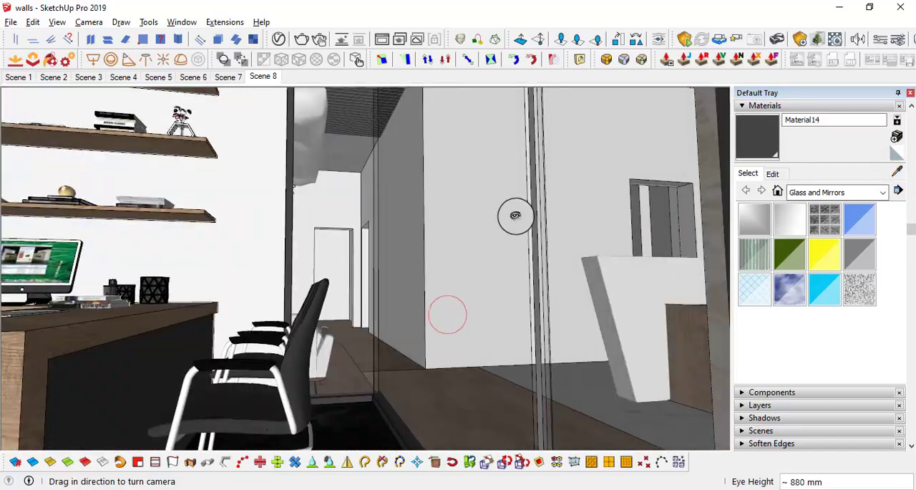
left_click(265, 77)
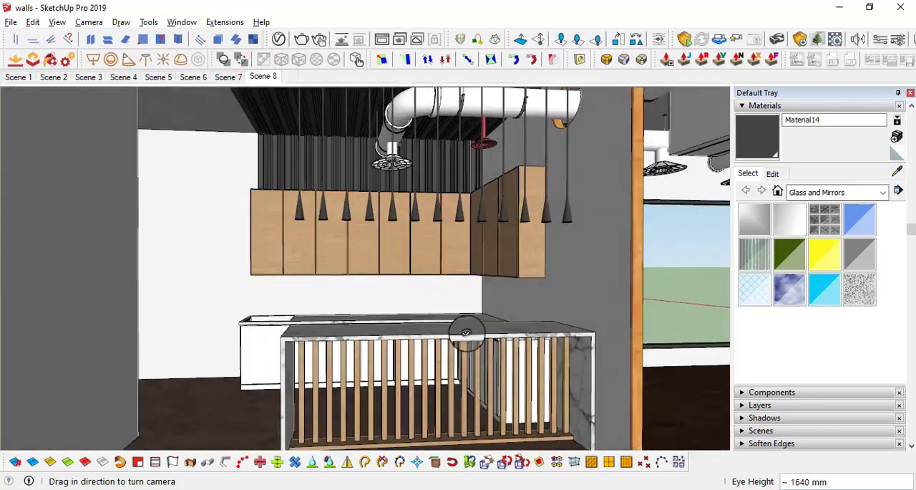
scroll(466, 329, "up", 2)
middle_click_drag(270, 329, 362, 370)
key("b")
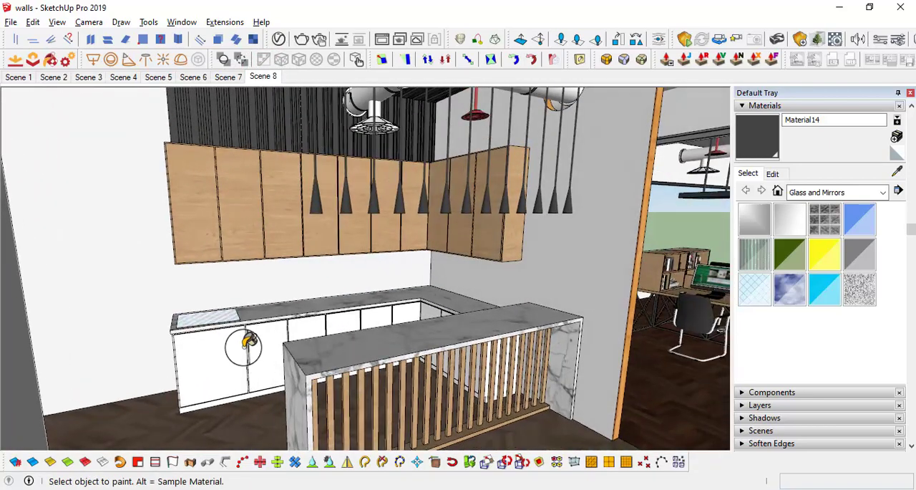
mouse_move(299, 323)
middle_mouse_down()
mouse_move(262, 293)
mouse_move(403, 299)
mouse_move(415, 269)
mouse_move(449, 292)
mouse_move(419, 297)
mouse_move(423, 265)
mouse_move(396, 256)
mouse_move(370, 262)
mouse_move(419, 272)
mouse_move(356, 310)
mouse_move(406, 306)
mouse_move(397, 274)
middle_mouse_up()
middle_click_drag(428, 302, 493, 361)
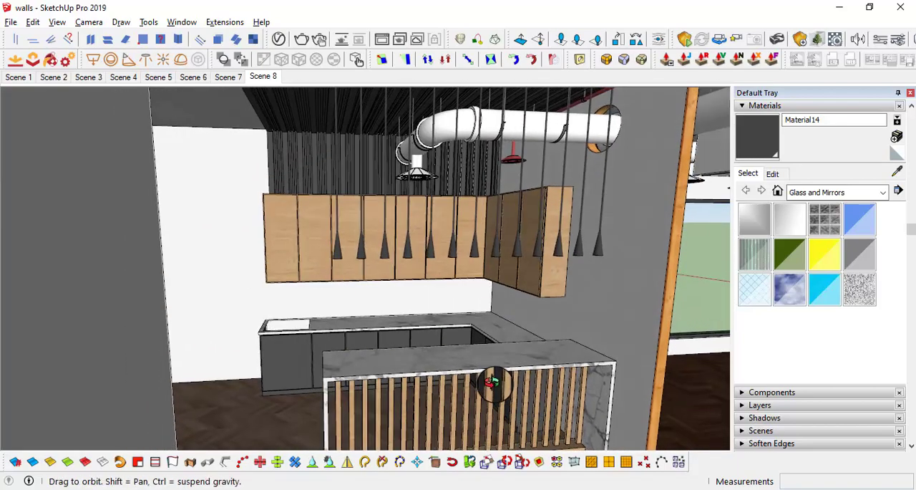
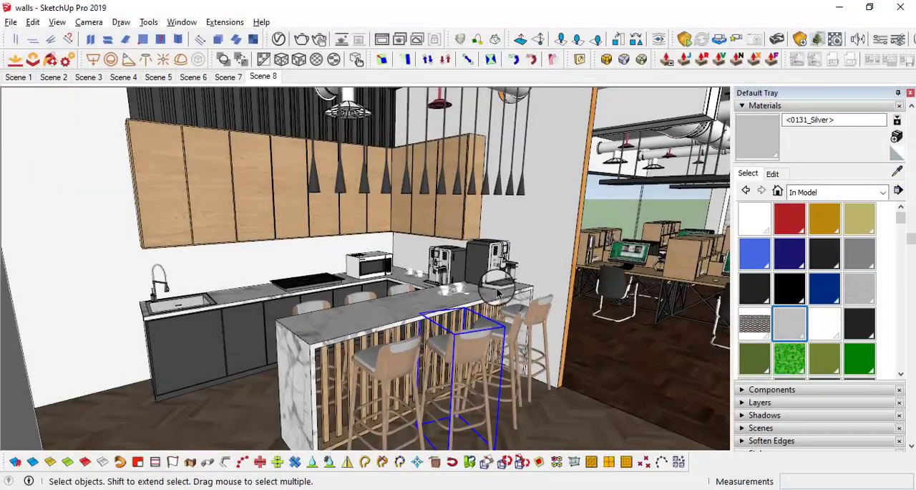
Step: Examine the microwave, cooktop, coffee machines and cups placed on the kitchen's marble counters
middle_click_drag(499, 293, 461, 351)
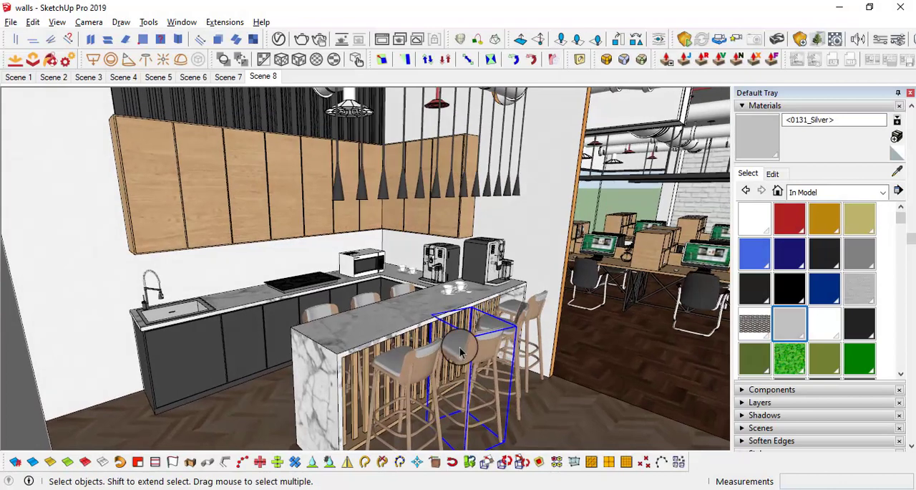
left_click(193, 308)
scroll(192, 306, "up", 3)
middle_click_drag(191, 305, 174, 289)
left_click(358, 265)
middle_click_drag(402, 265, 415, 261)
left_click(417, 250)
scroll(422, 250, "up", 4)
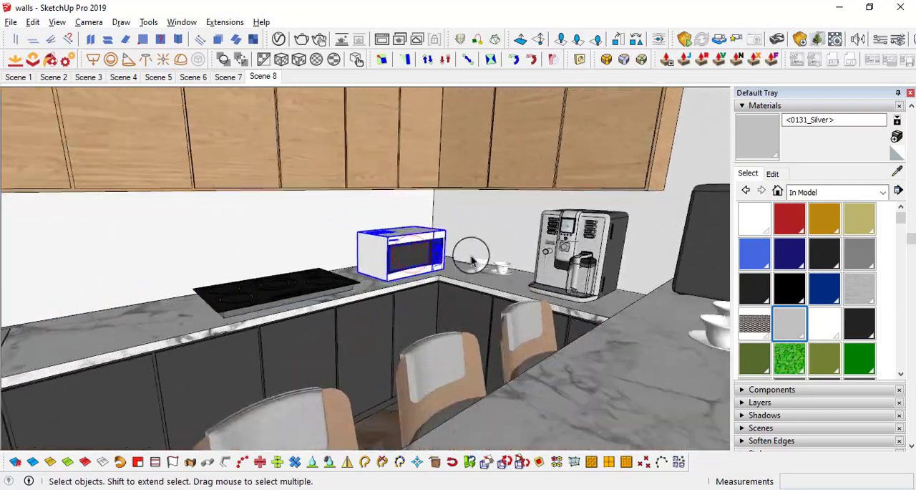
scroll(506, 266, "down", 4)
middle_click_drag(514, 269, 548, 280, "shift")
scroll(347, 312, "up", 3)
Step: Inspect the sink, spring faucet and cooktop along the lower cabinets' marble countertop up close
middle_click_drag(346, 315, 370, 307)
scroll(365, 306, "down", 1)
middle_click_drag(199, 300, 255, 276)
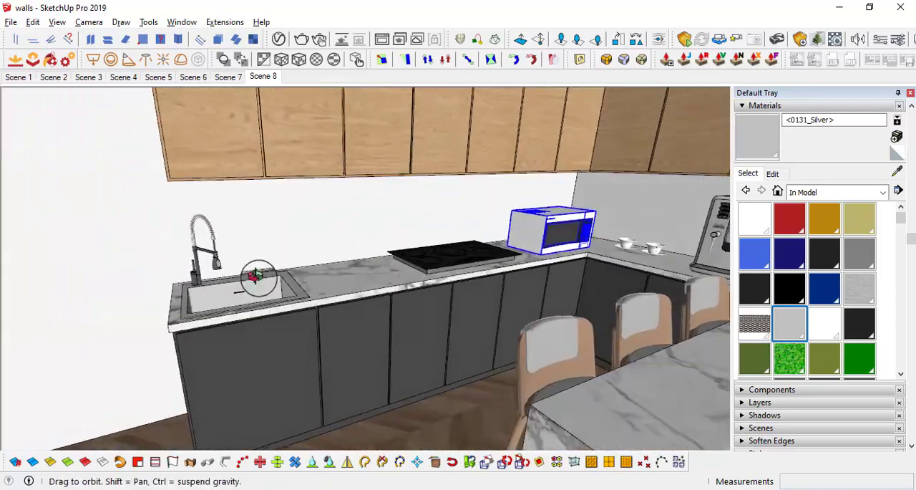
middle_click_drag(390, 285, 463, 276)
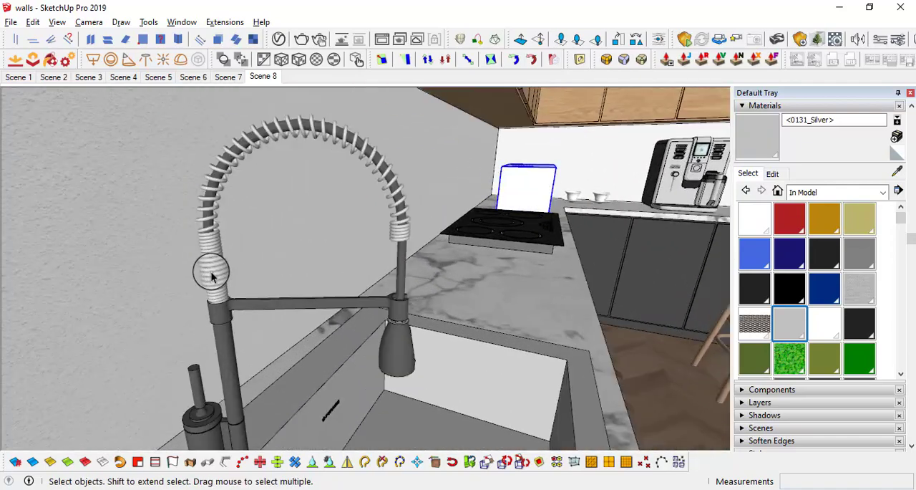
middle_click_drag(211, 273, 229, 252)
middle_click_drag(312, 286, 258, 299)
scroll(153, 288, "up", 3)
scroll(153, 288, "down", 3)
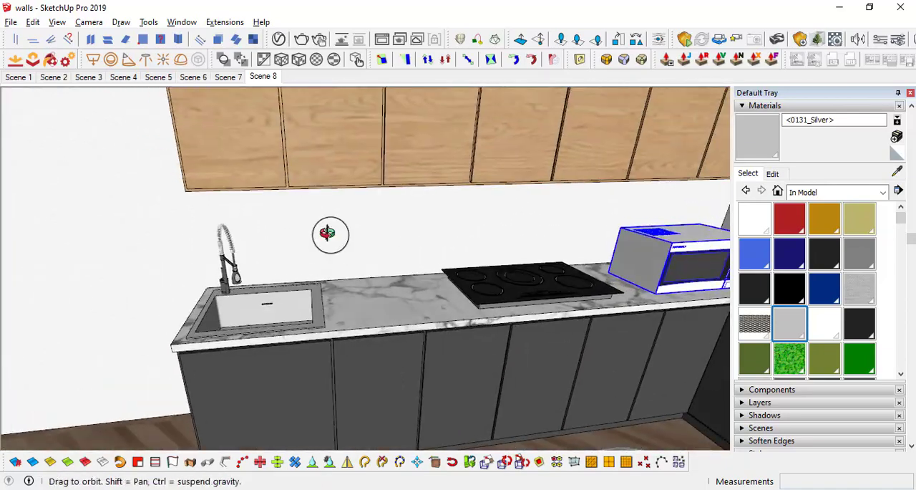
middle_click_drag(365, 247, 266, 307)
scroll(348, 317, "up", 5)
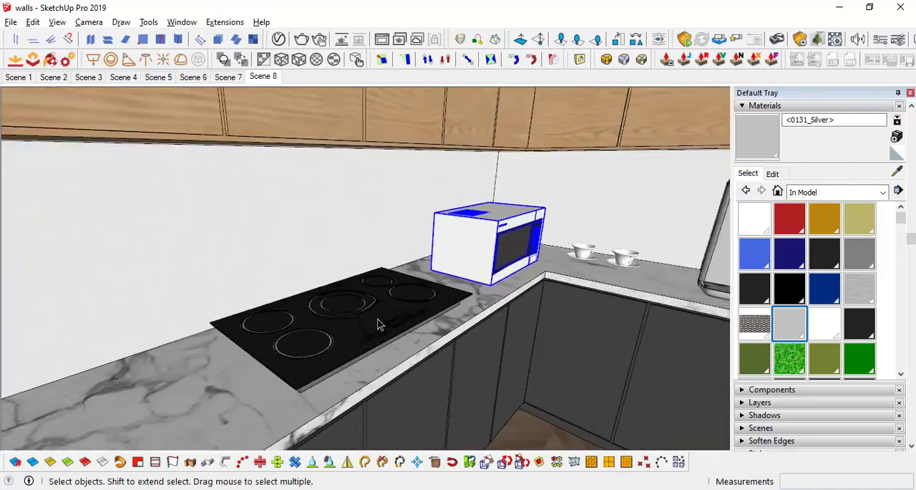
middle_click_drag(379, 322, 392, 359)
scroll(377, 310, "down", 5)
Step: Scale the microwave in the countertop's corner taller along the blue axis
middle_click_drag(377, 315, 270, 298)
scroll(361, 259, "up", 3)
scroll(362, 260, "up", 2)
middle_click_drag(361, 259, 435, 245)
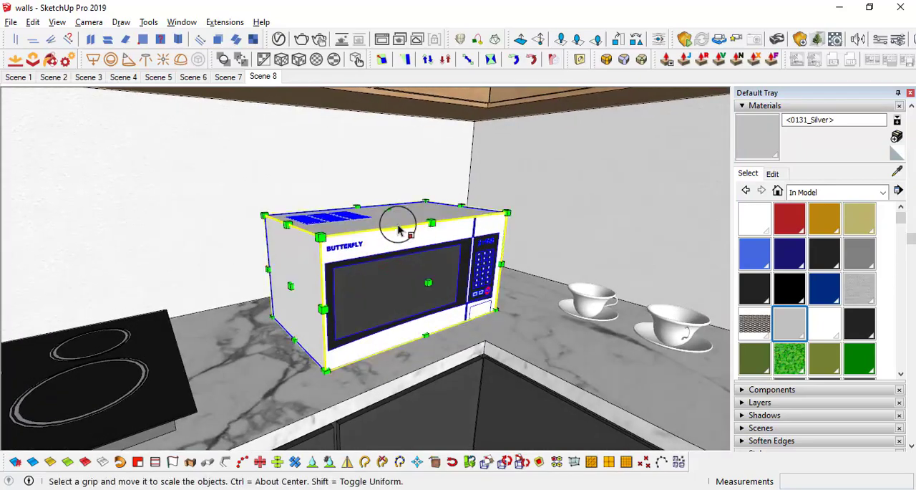
left_click(398, 174)
scroll(414, 235, "down", 2)
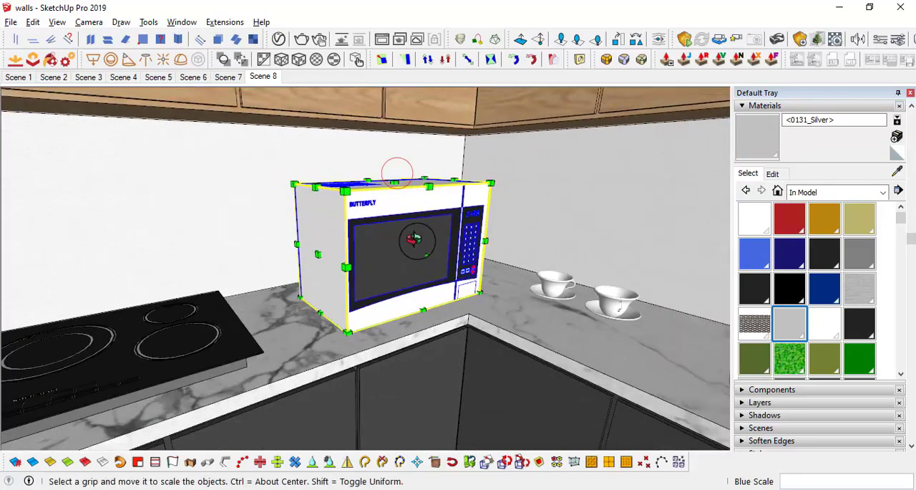
key("space")
Step: Examine the marble island with its bar stools, cups and coffee machines
scroll(441, 240, "down", 3)
middle_click_drag(444, 259, 500, 244)
middle_click_drag(441, 257, 325, 337)
middle_click_drag(432, 307, 443, 292)
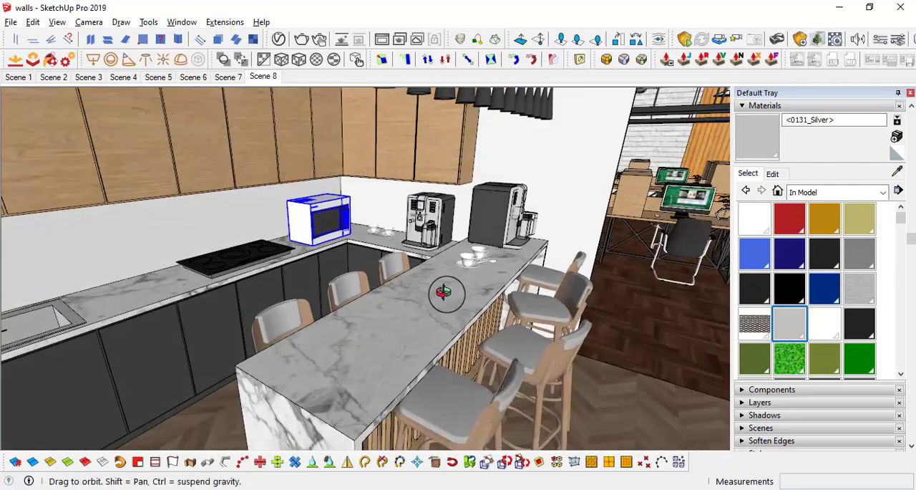
middle_click_drag(512, 315, 378, 284)
middle_click_drag(348, 361, 476, 286)
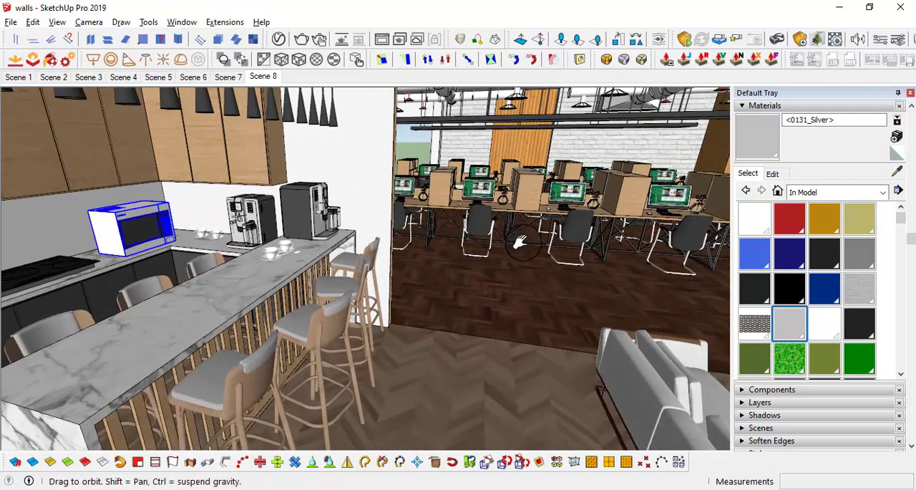
Step: Look around the lounge seating and the office desks, and return to an overall view of the kitchen
middle_click_drag(520, 242, 487, 262)
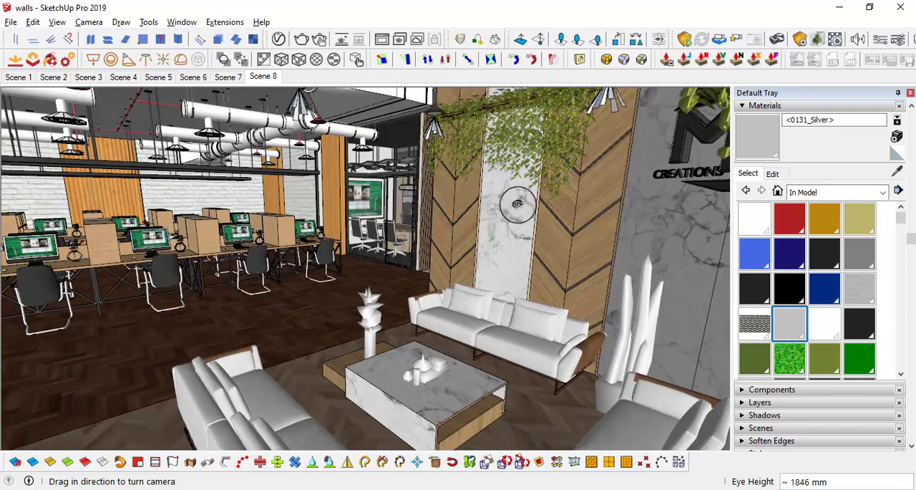
middle_click_drag(520, 204, 496, 173)
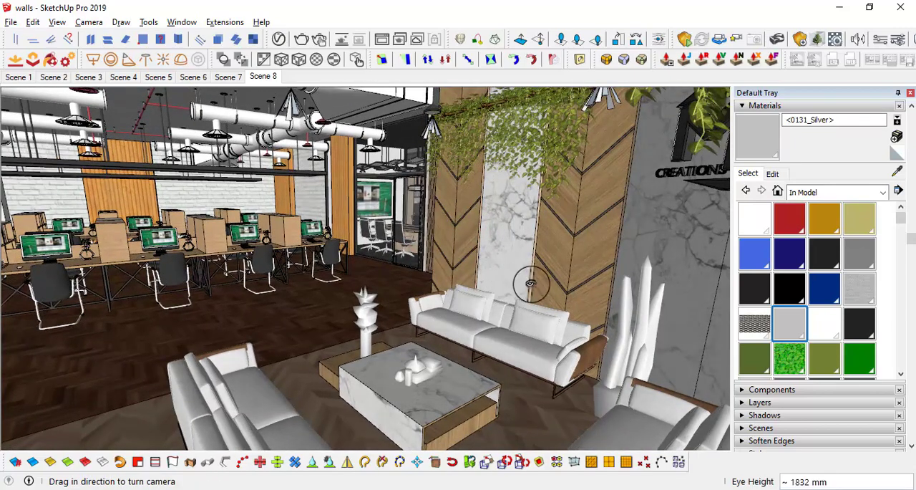
left_click_drag(531, 284, 434, 274)
middle_click_drag(434, 274, 458, 247)
left_click_drag(458, 247, 394, 218)
middle_click_drag(482, 224, 360, 240)
left_click_drag(359, 241, 246, 311)
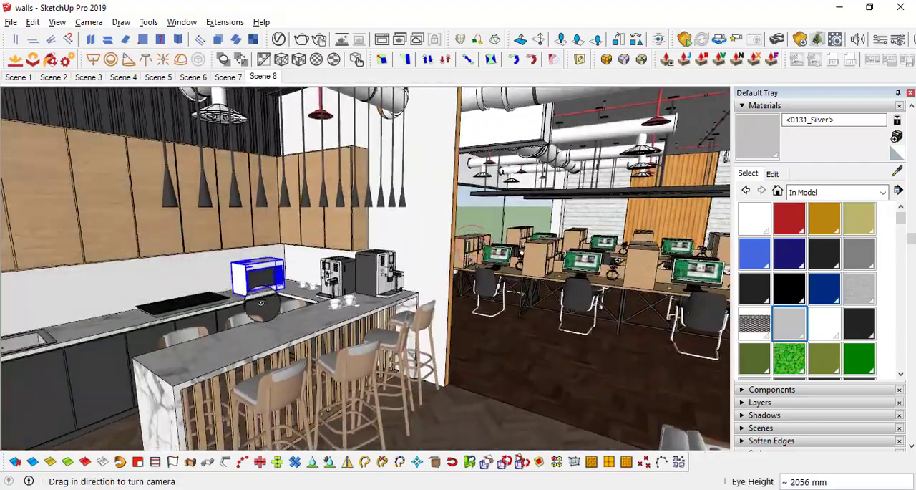
middle_click_drag(247, 311, 386, 322)
scroll(401, 286, "up", 3)
middle_click_drag(422, 283, 465, 353)
scroll(393, 239, "down", 5)
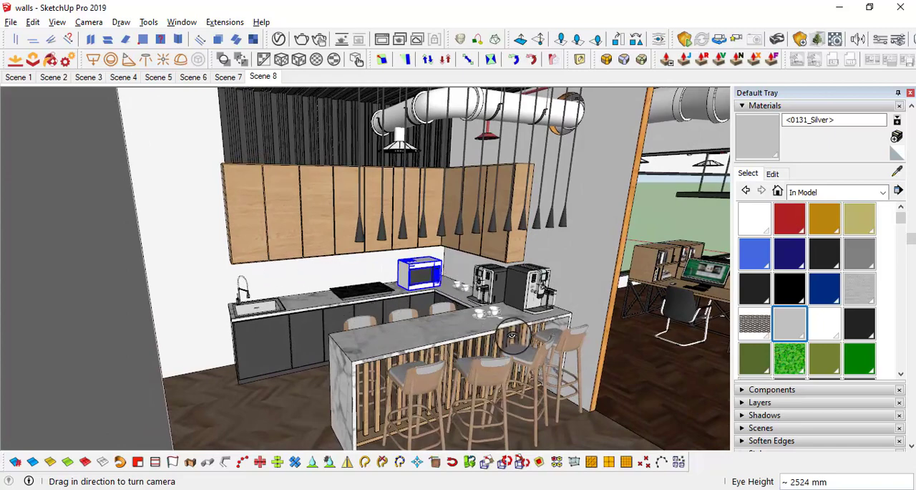
Step: Check the entity info of the coffee machine and a bar stool, and examine the dark slats above the upper cabinets
scroll(324, 287, "up", 5)
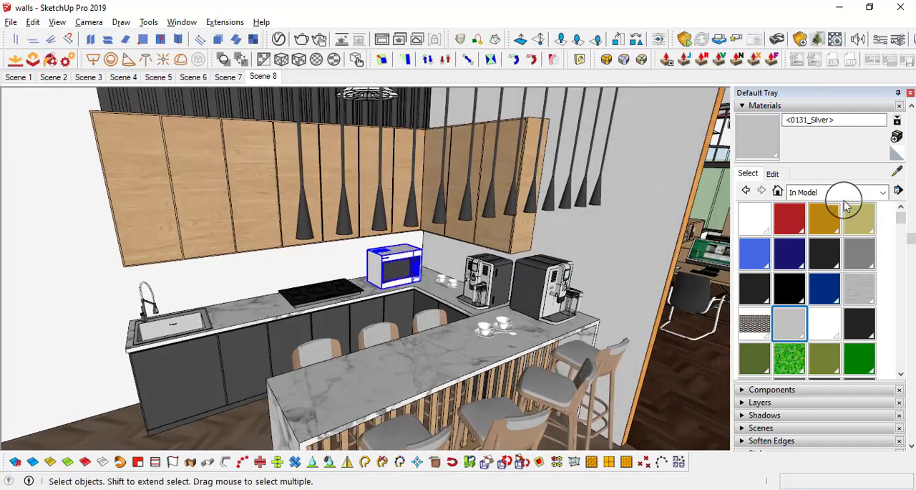
left_click(780, 177)
left_click(739, 107)
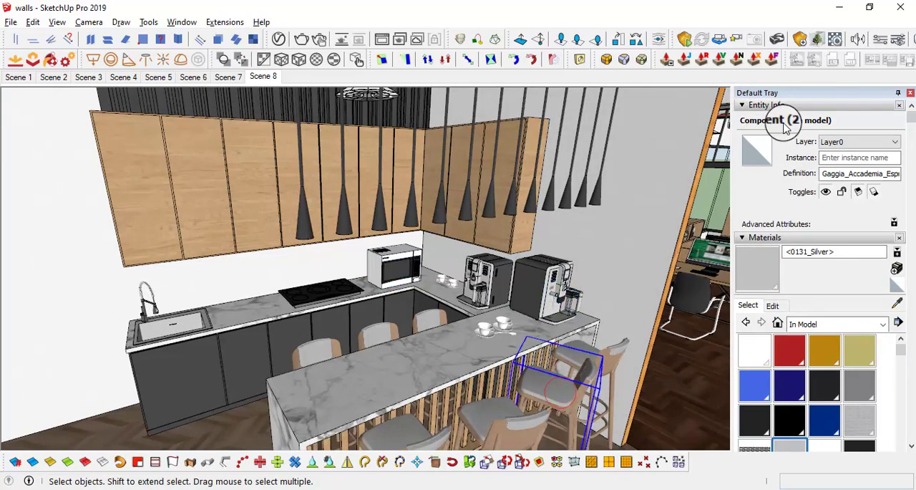
middle_click_drag(459, 320, 570, 336)
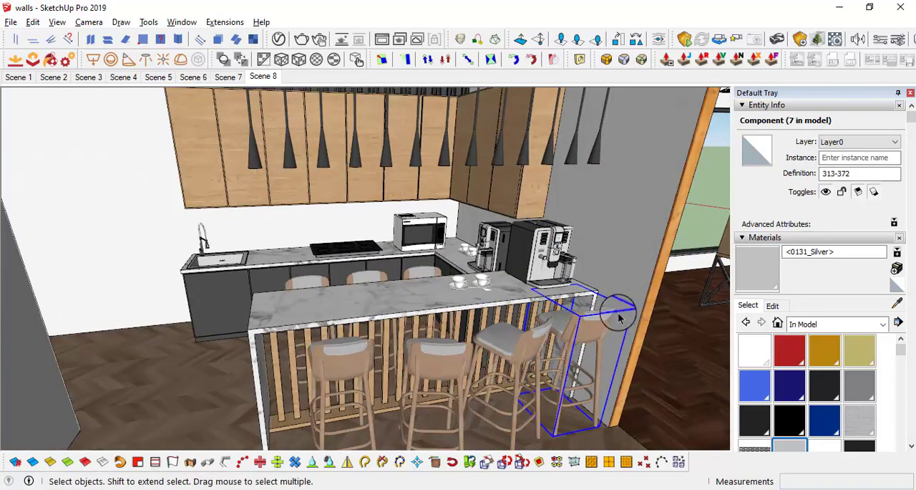
middle_click_drag(533, 345, 327, 336)
middle_click_drag(440, 347, 419, 216)
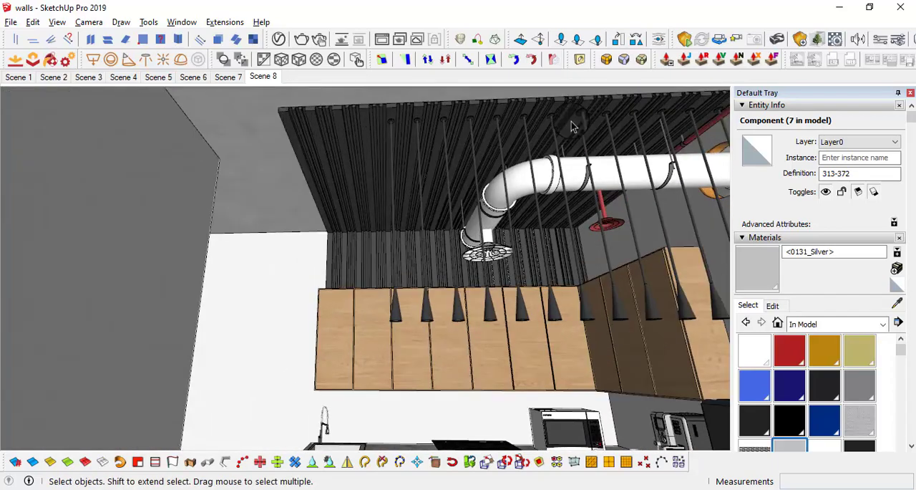
middle_click_drag(457, 349, 442, 278)
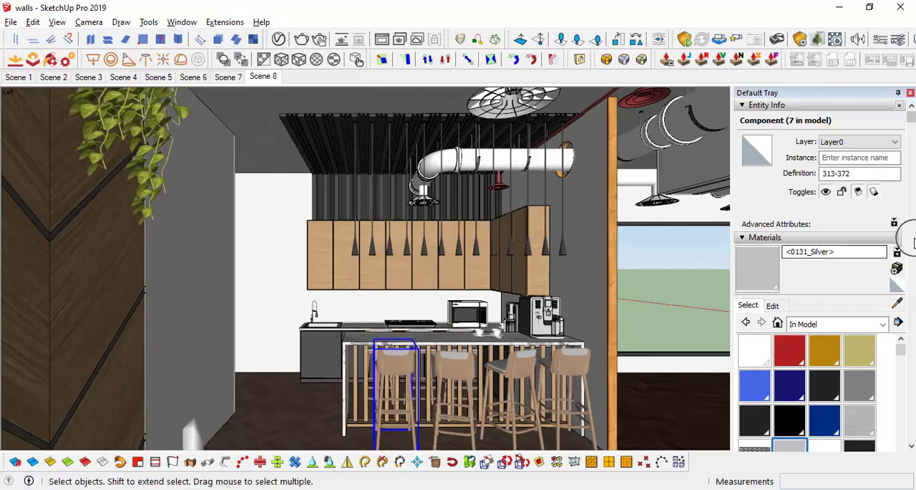
Step: Sample the light wood Material9 from the slats on the island's front
left_click(897, 304)
scroll(335, 302, "up", 6)
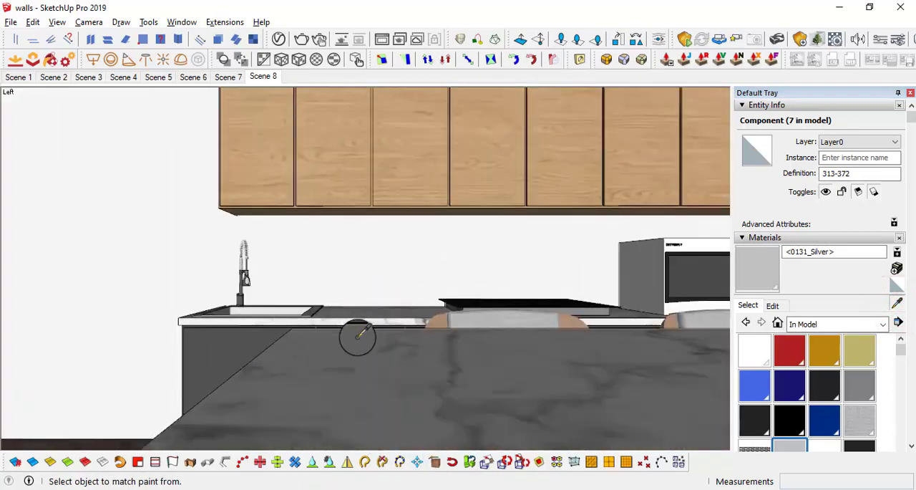
middle_click_drag(358, 329, 387, 271)
left_click(377, 318)
scroll(377, 319, "down", 3)
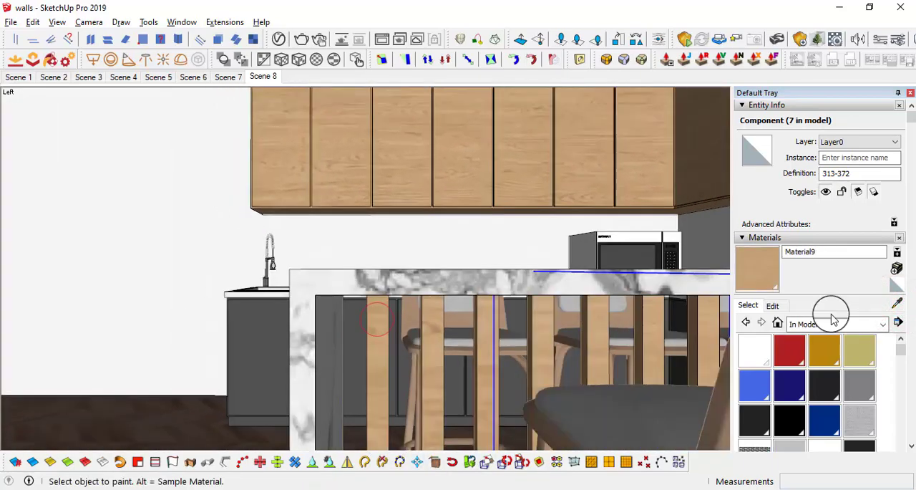
Step: Open the first ceiling beam component and paint its wide beam's outer side and underside with the light wood Material9
scroll(456, 176, "down", 4)
mouse_move(455, 166)
middle_mouse_down("shift")
mouse_move(478, 333)
mouse_move(355, 116)
mouse_move(358, 189)
mouse_move(346, 143)
mouse_move(373, 123)
middle_mouse_up("shift")
key("space")
key("b")
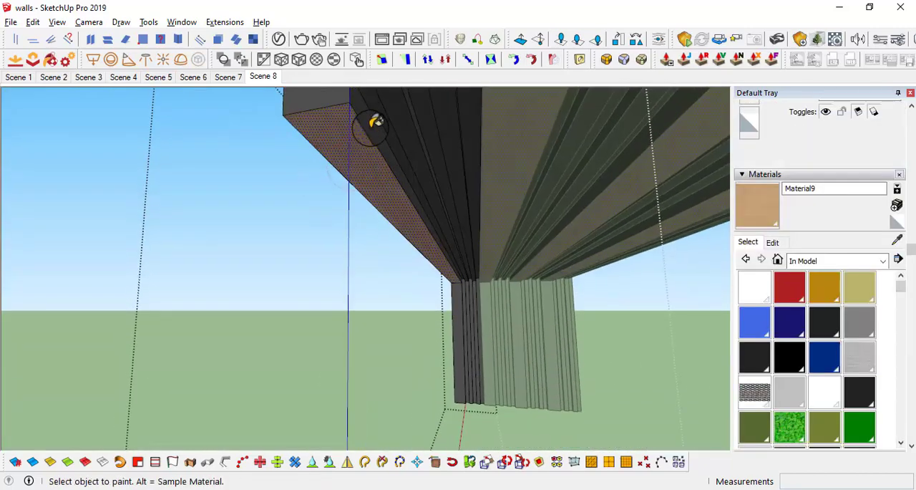
middle_click_drag(365, 181, 411, 145)
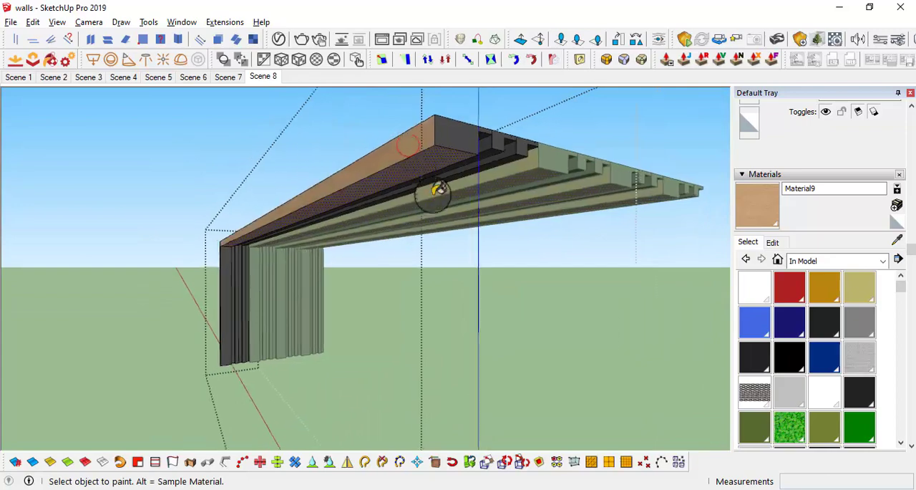
middle_click_drag(429, 188, 294, 147)
Step: Paint the wide beam's vertical wall section with Material9 on its front and side faces, and close the component
scroll(192, 245, "up", 5)
left_click(191, 241)
mouse_move(209, 234)
middle_mouse_down("shift")
mouse_move(336, 232)
mouse_move(250, 214)
mouse_move(241, 244)
middle_mouse_up("shift")
scroll(272, 226, "up", 5)
scroll(435, 214, "down", 8)
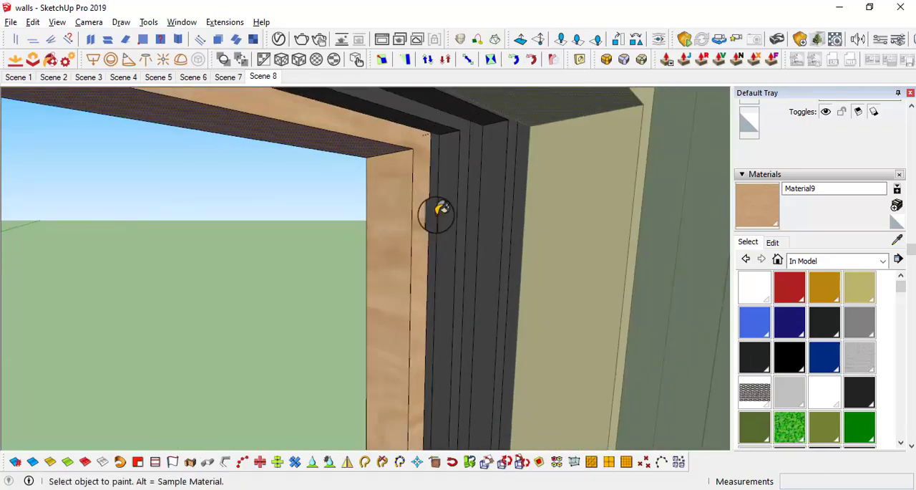
scroll(455, 233, "down", 10)
mouse_move(446, 250)
middle_mouse_down()
mouse_move(546, 212)
mouse_move(556, 231)
mouse_move(552, 299)
middle_mouse_up()
key("space")
middle_click_drag(525, 345, 562, 294)
left_click(544, 340)
scroll(503, 310, "down", 4)
mouse_move(501, 308)
middle_mouse_down()
mouse_move(495, 269)
mouse_move(496, 296)
middle_mouse_up()
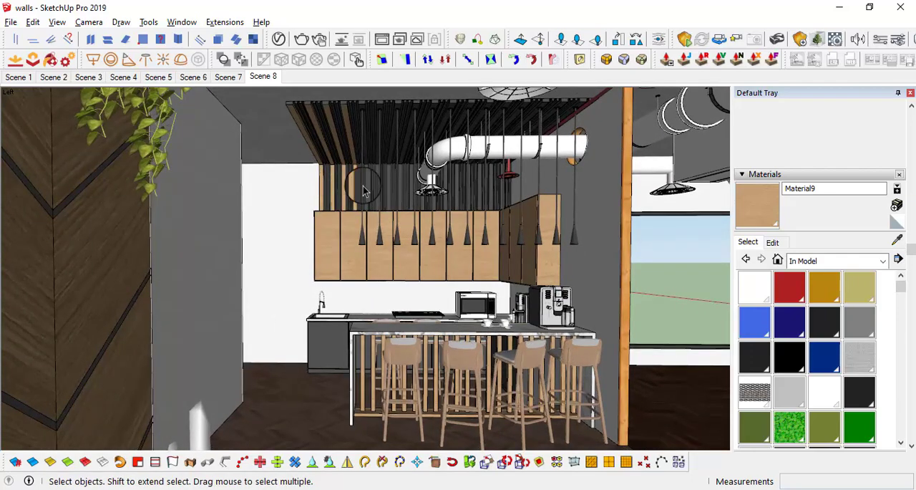
Step: Reopen the wood-painted beam component and draw a line on its front end to separate the wide beam's end face
middle_click_drag(363, 190, 364, 153)
scroll(322, 118, "up", 3)
scroll(317, 169, "up", 4)
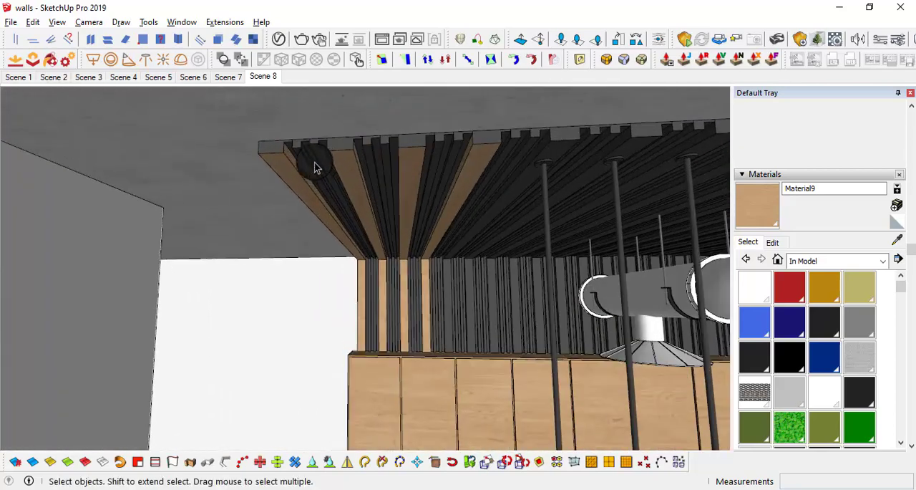
mouse_move(315, 168)
middle_mouse_down()
mouse_move(370, 169)
mouse_move(286, 150)
mouse_move(301, 163)
middle_mouse_up()
left_click(286, 138)
double_click(286, 139)
triple_click(286, 141)
scroll(290, 141, "up", 4)
scroll(305, 140, "up", 2)
key("l")
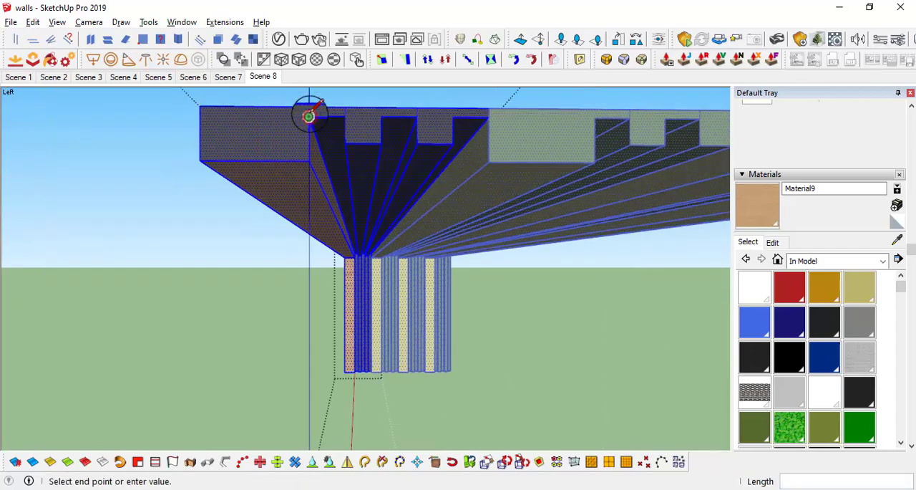
Step: Paint the wide beam's separated end face with Material9 and close the component
key("b")
left_click(287, 144)
scroll(287, 145, "down", 3)
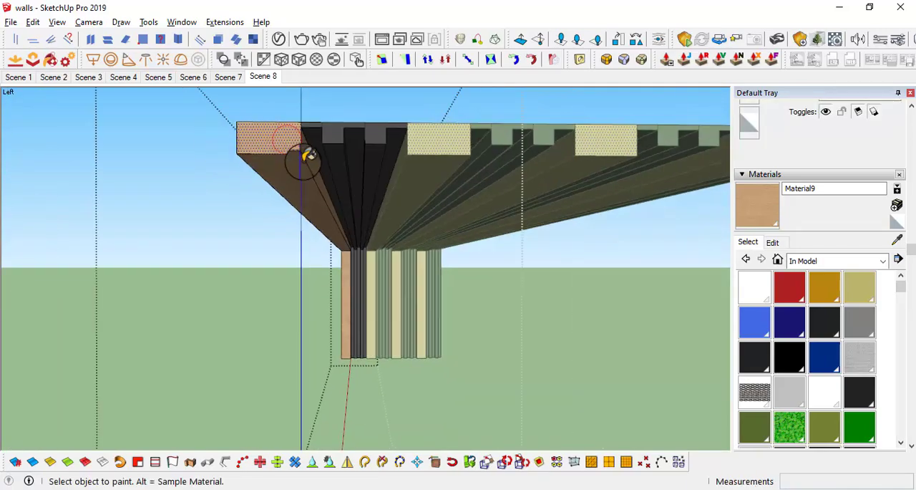
scroll(305, 158, "down", 4)
scroll(365, 198, "up", 4)
scroll(364, 198, "down", 4)
key("space")
left_click(463, 291)
Step: Open the remaining dark beam component, separate the wide beam's end face with a line and paint it with Material9
middle_click_drag(412, 152, 388, 117)
scroll(384, 117, "up", 3)
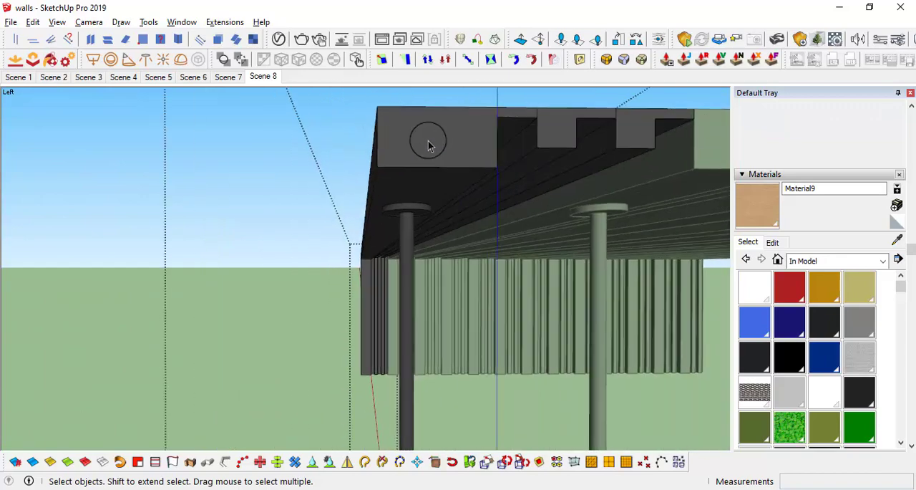
triple_click(430, 139)
key("l")
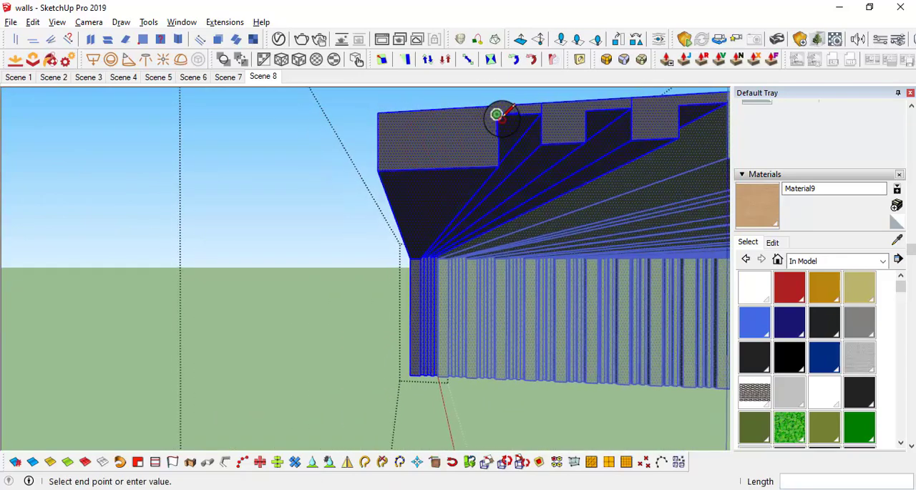
key("space")
left_click(466, 147)
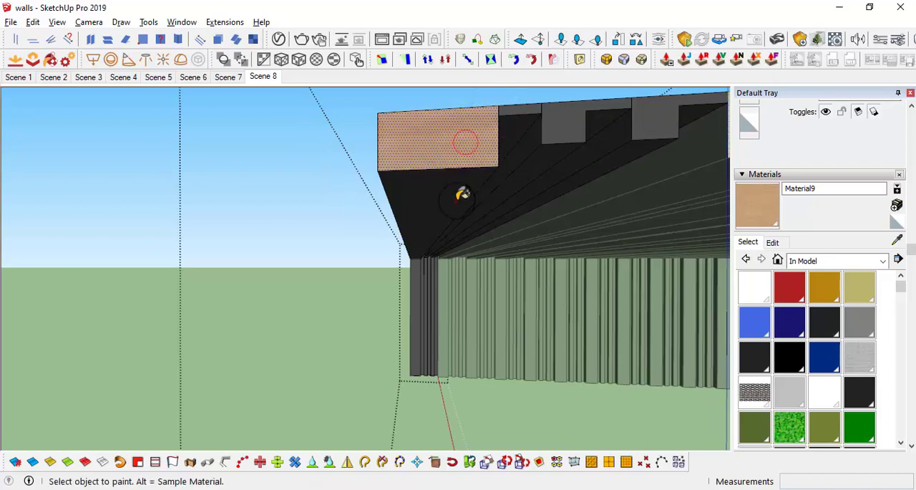
Step: Paint this wide beam's underside, outer side and vertical wall section with Material9, and close the component
left_click(462, 194)
middle_click_drag(463, 194, 358, 176)
mouse_move(509, 164)
middle_mouse_down()
mouse_move(568, 196)
mouse_move(479, 175)
middle_mouse_up()
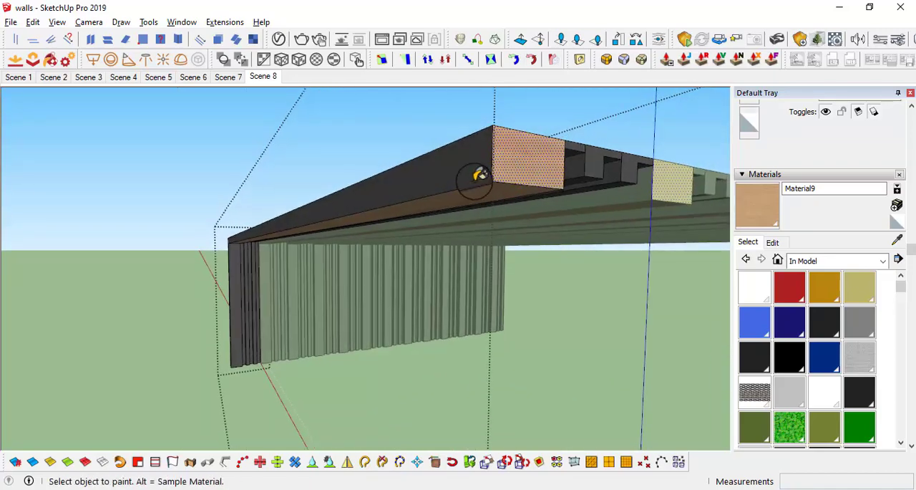
middle_click_drag(358, 239, 304, 213)
scroll(315, 216, "down", 8)
middle_click_drag(379, 253, 388, 267)
key("space")
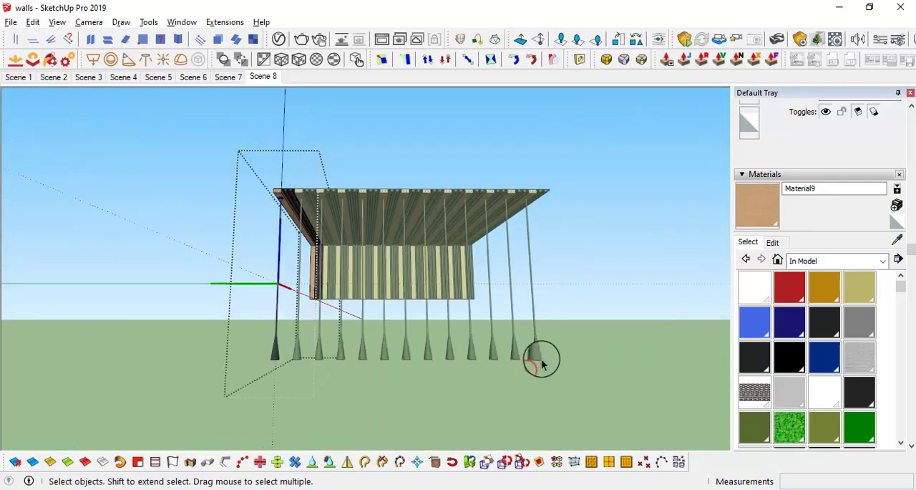
left_click(531, 365)
left_click(596, 347)
middle_click_drag(521, 353, 448, 222, "shift")
left_click(646, 351)
scroll(549, 291, "down", 3)
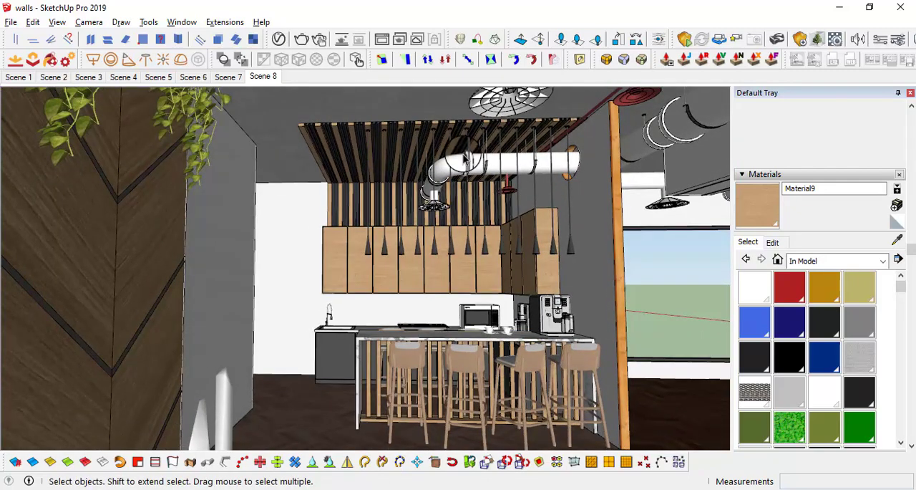
middle_click_drag(479, 240, 517, 290)
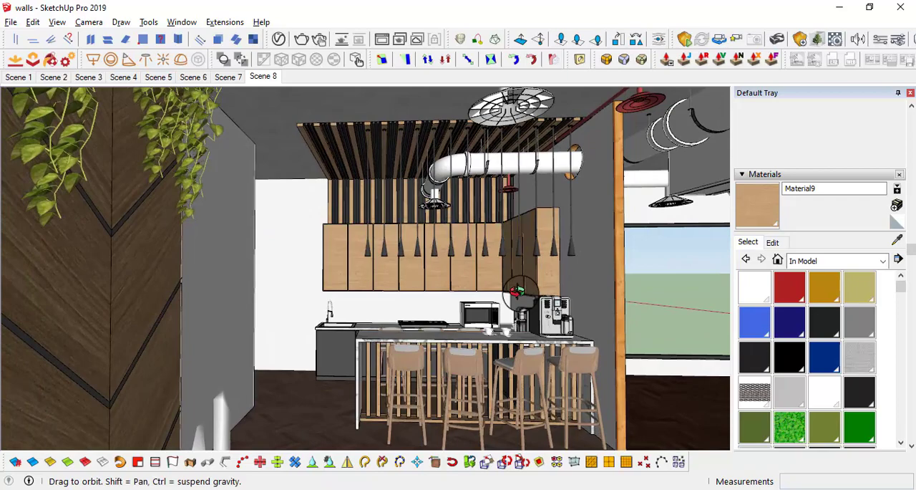
Step: Open the component holding the ceiling beams and pendants and try to move the pendant from its lower end
middle_click_drag(473, 219, 439, 166)
scroll(438, 181, "up", 1)
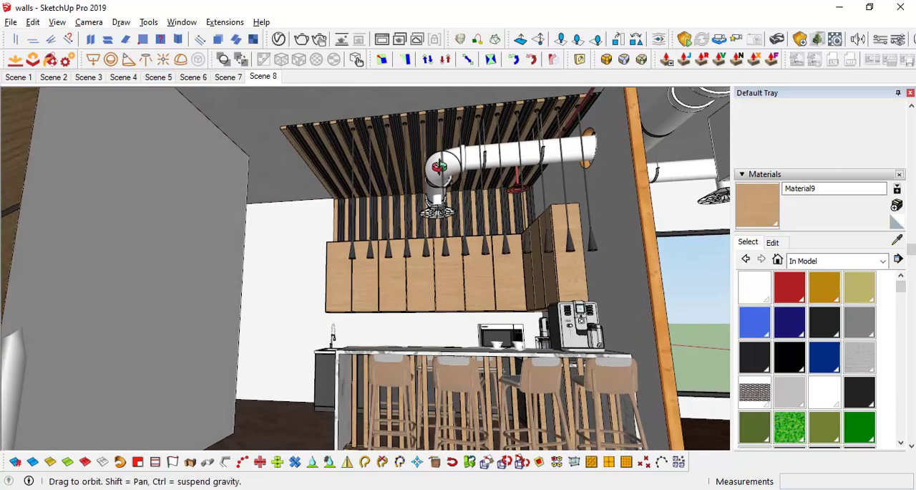
middle_click_drag(478, 190, 531, 329)
double_click(531, 330)
double_click(531, 330)
left_click(531, 329)
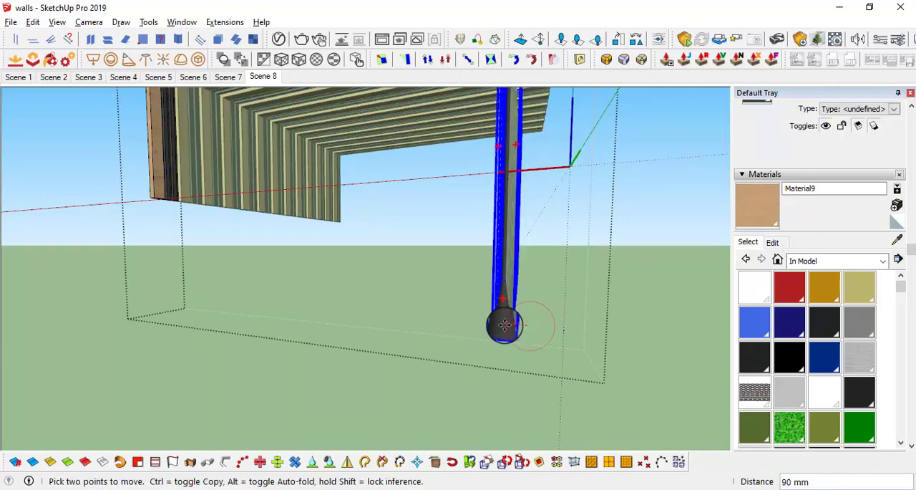
key("i")
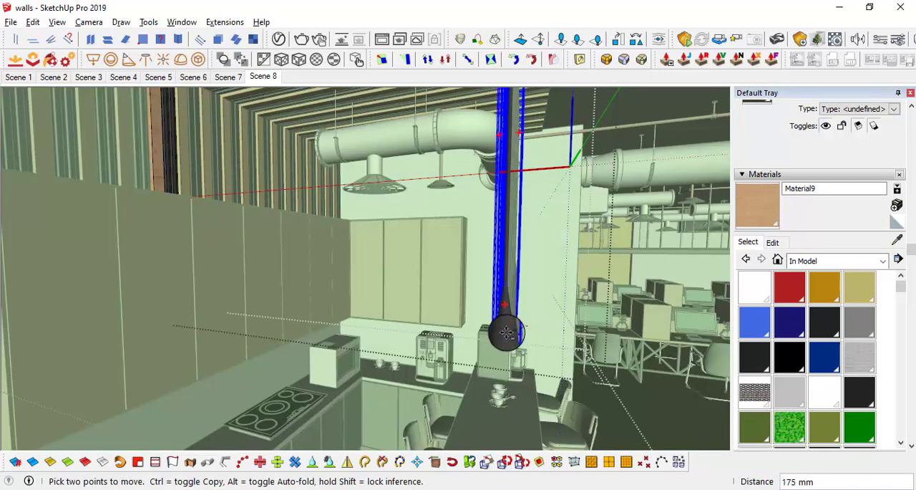
key("l")
scroll(521, 348, "up", 3)
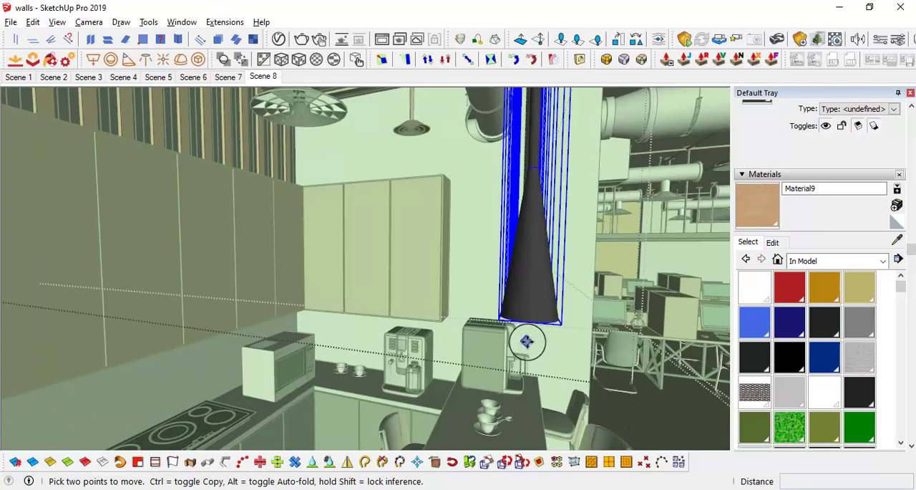
left_click(528, 321)
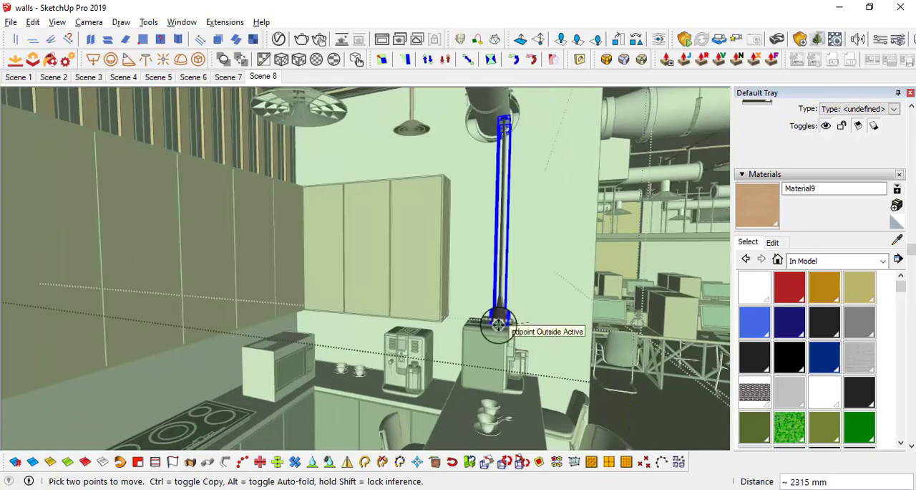
middle_click_drag(466, 333, 628, 188)
scroll(642, 169, "up", 5)
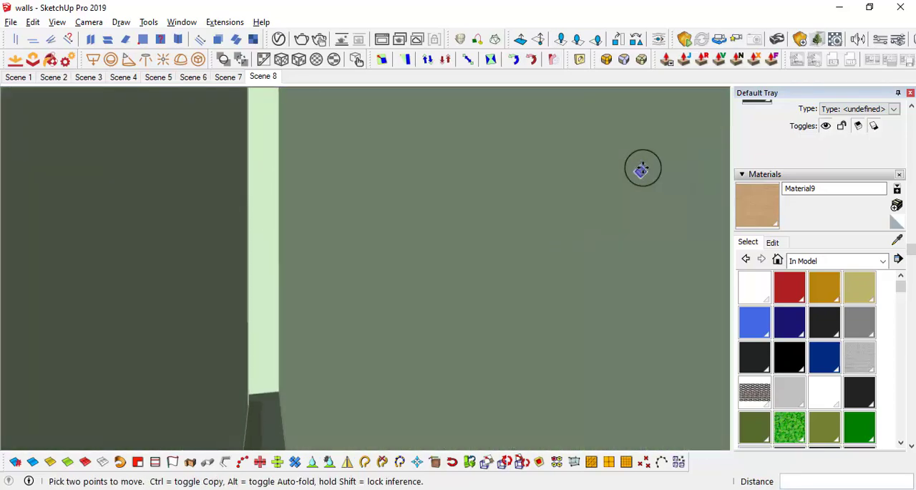
Step: Open the first pendant in the row for editing and select the circular face under its shade
scroll(642, 169, "down", 3)
middle_click_drag(548, 209, 436, 244)
scroll(443, 220, "up", 6)
key("space")
double_click(442, 222)
scroll(437, 248, "up", 2)
left_click(436, 241)
scroll(442, 232, "up", 3)
scroll(439, 254, "up", 3)
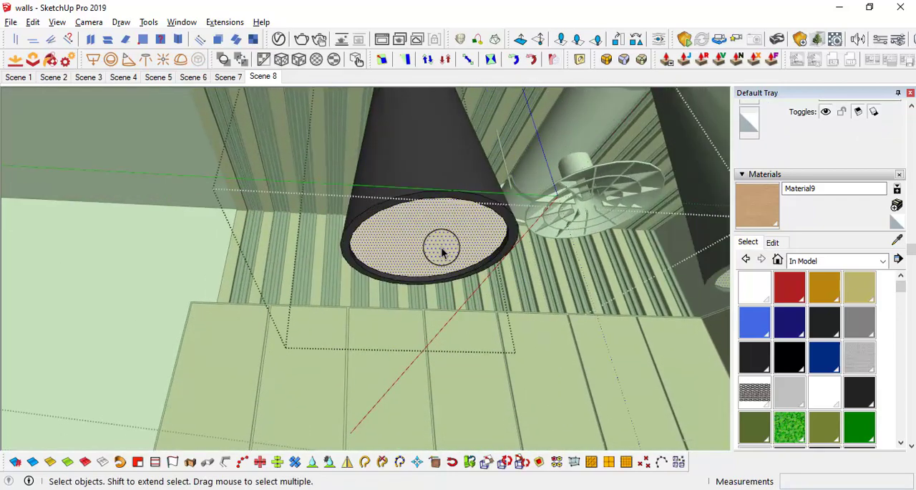
Step: Draw a vertical guide line about 13 mm long down from the centre of the shade's circular face
scroll(436, 255, "up", 1)
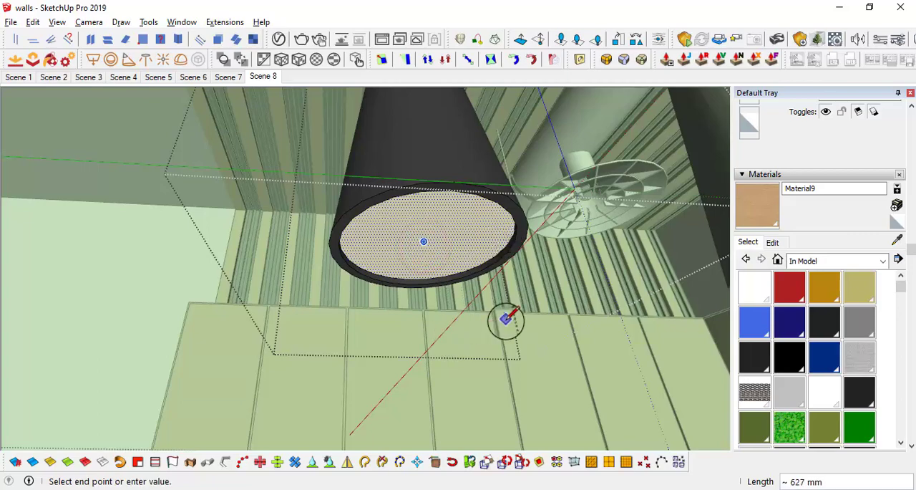
mouse_move(527, 217)
middle_mouse_down()
mouse_move(525, 302)
mouse_move(508, 306)
middle_mouse_up()
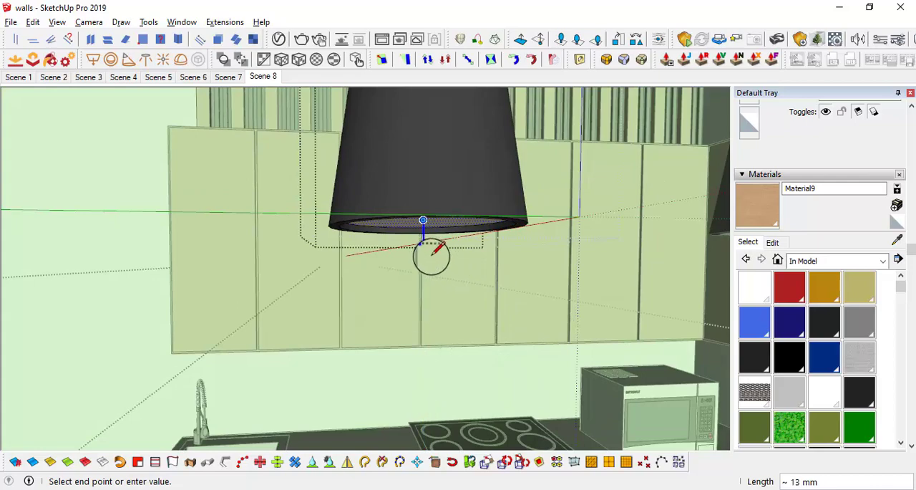
middle_click_drag(423, 248, 432, 171)
scroll(475, 218, "down", 3)
key("space")
scroll(475, 218, "up", 2)
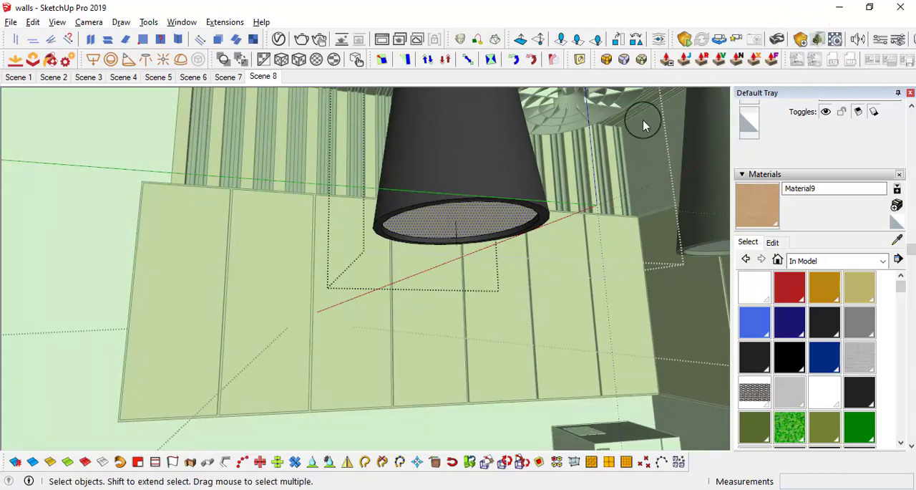
Step: Place an Enscape spot light under the centre of the pendant shade, aimed straight down along the guide line, and erase the line
left_click(802, 41)
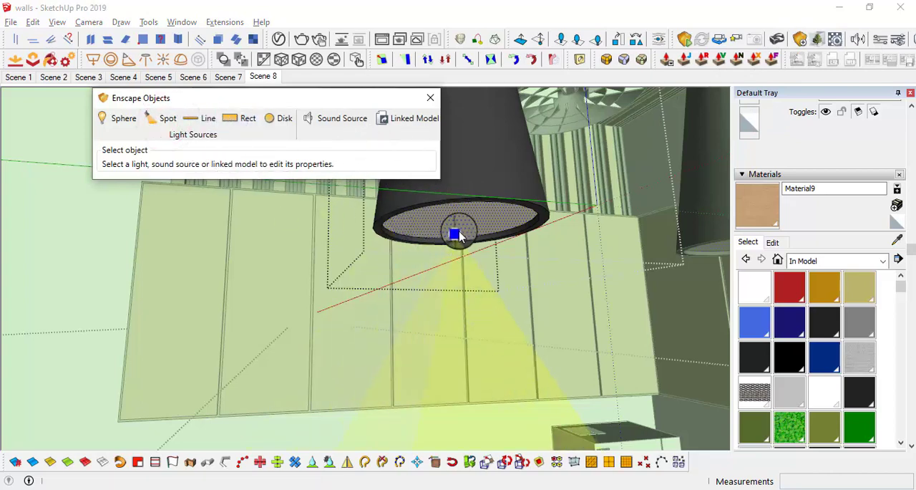
scroll(452, 229, "up", 3)
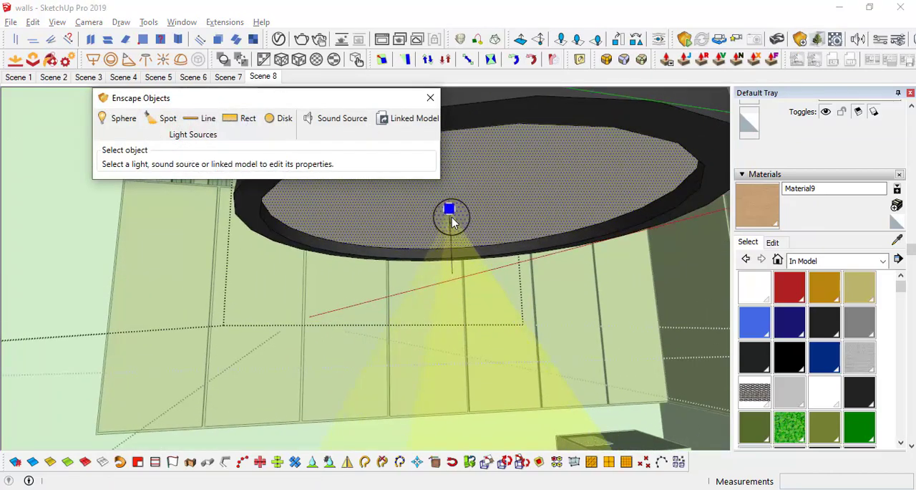
left_click(451, 222)
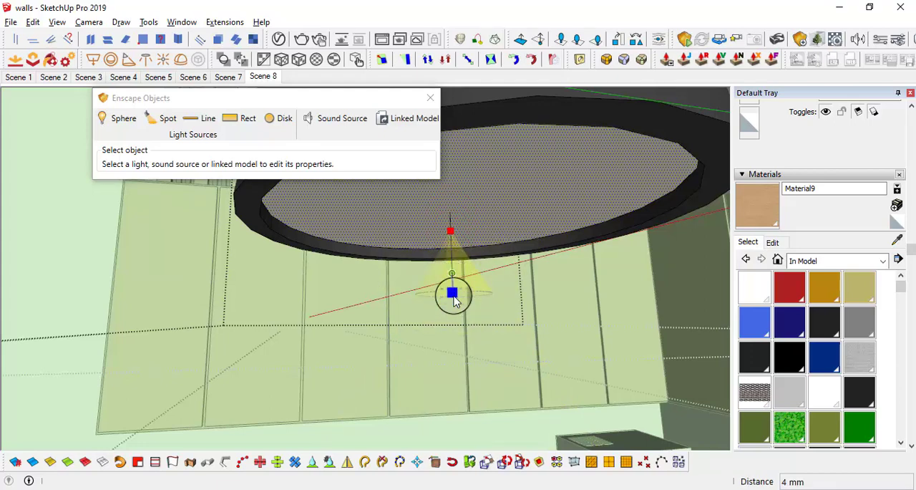
left_click(453, 299)
key("e")
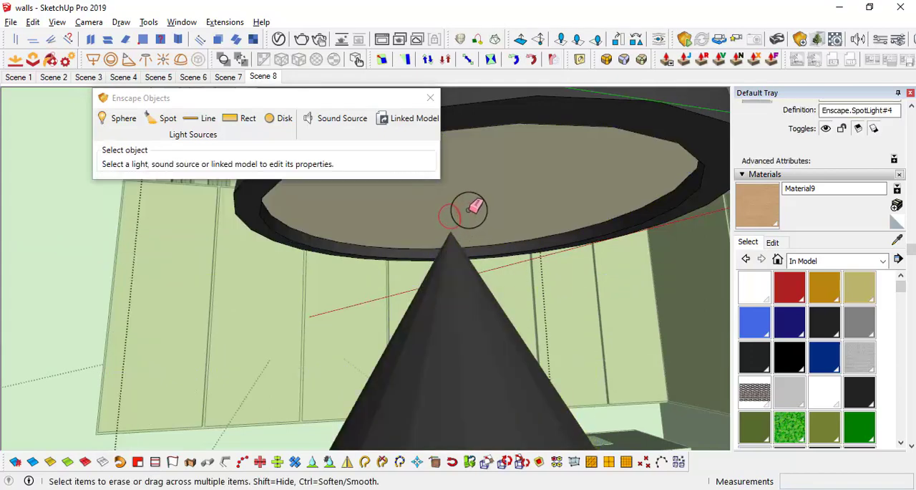
scroll(469, 207, "down", 5)
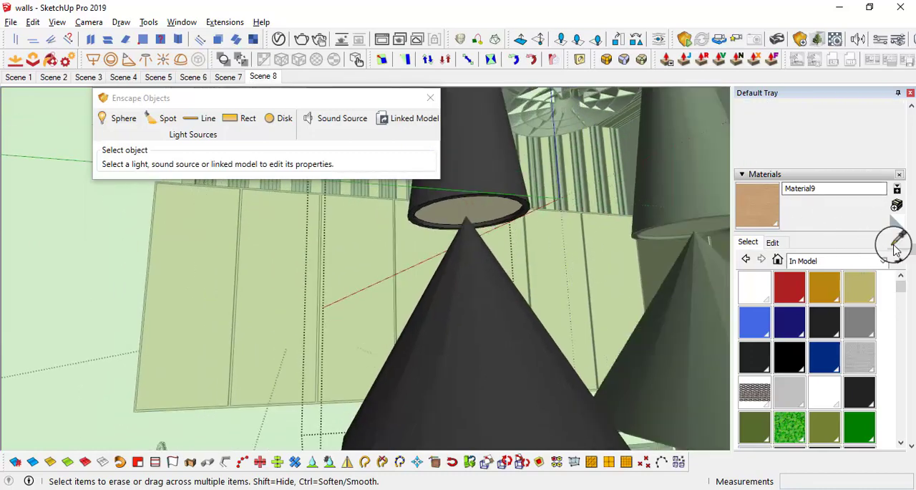
Step: Sample Material12 emissive and paint the spot light cone under the pendant with it
left_click(488, 201, "alt")
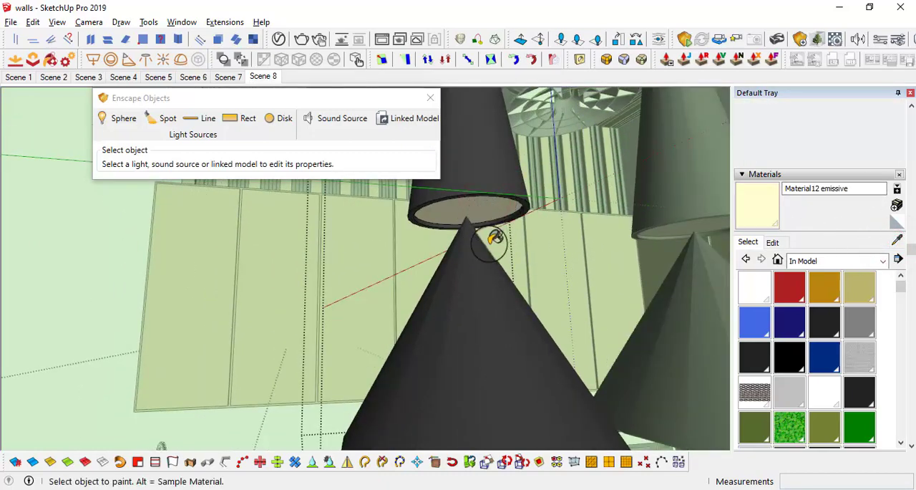
left_click(478, 322)
mouse_move(477, 327)
middle_mouse_down()
mouse_move(480, 90)
mouse_move(316, 172)
middle_mouse_up()
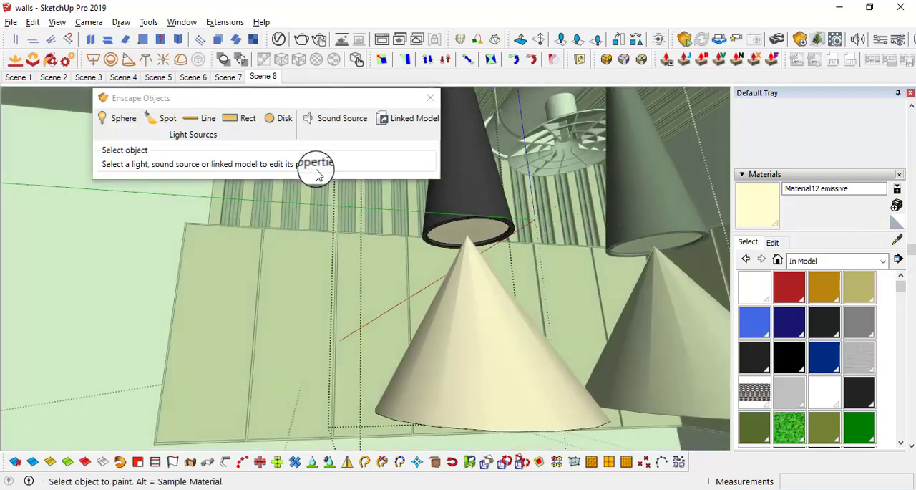
Step: Load the IES profile pear.ies from the ies-lights-pack folder into the spot light and close its properties
left_click(483, 349)
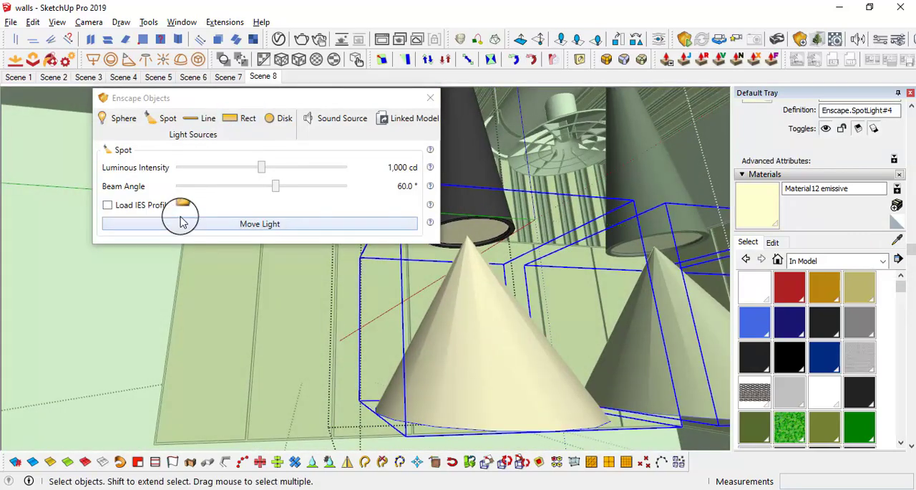
left_click(184, 209)
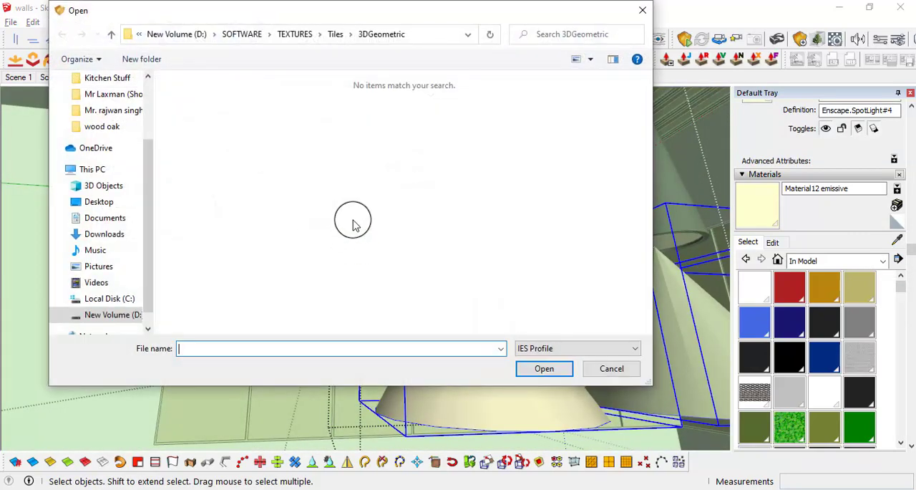
left_click(290, 34)
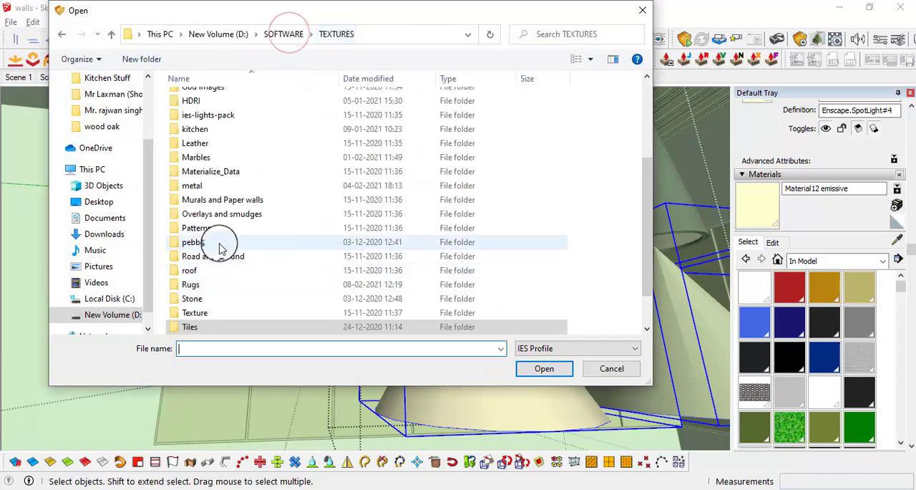
left_click(208, 116)
double_click(207, 116)
scroll(294, 279, "down", 5)
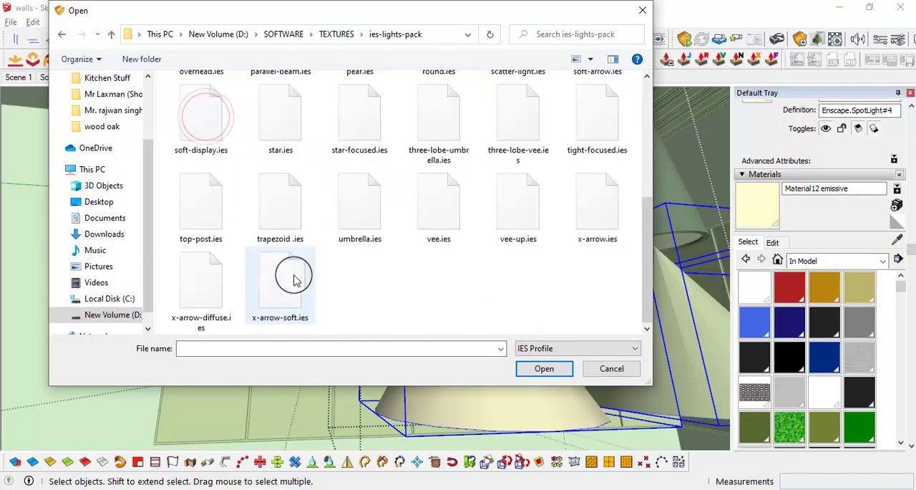
scroll(322, 150, "up", 2)
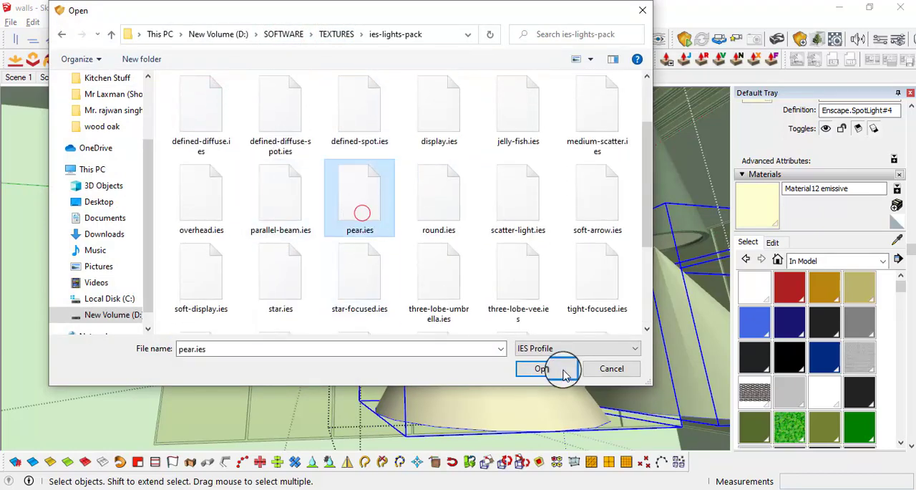
left_click(530, 376)
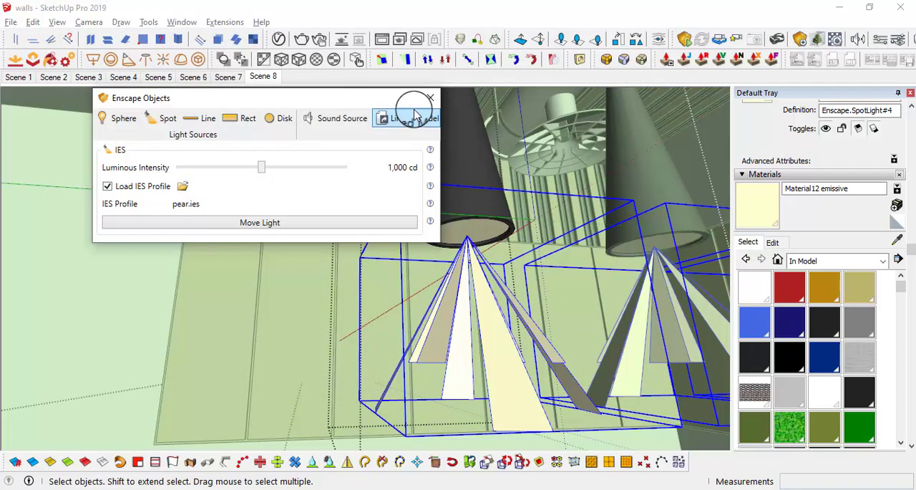
left_click(430, 98)
Step: Close the pendant and the beam component that contains it, returning to the whole kitchen
scroll(469, 335, "down", 3)
middle_click_drag(486, 295, 439, 254)
scroll(433, 229, "down", 5)
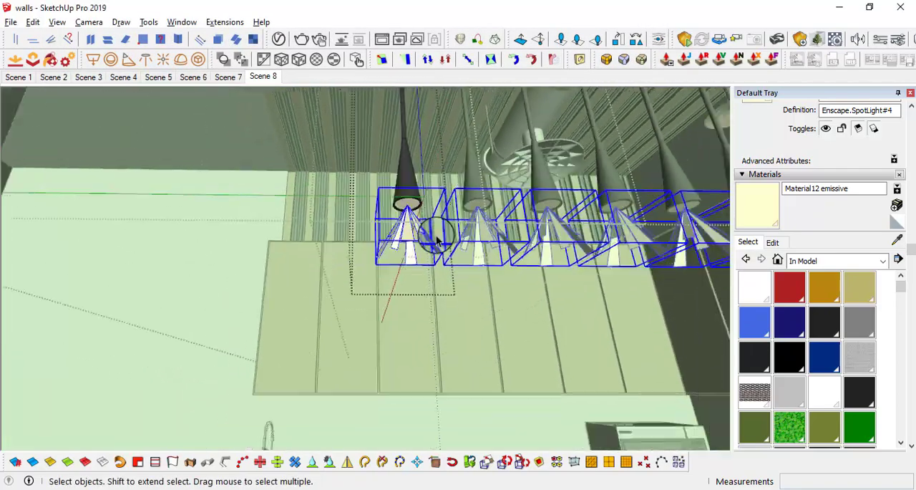
middle_click_drag(533, 247, 640, 337)
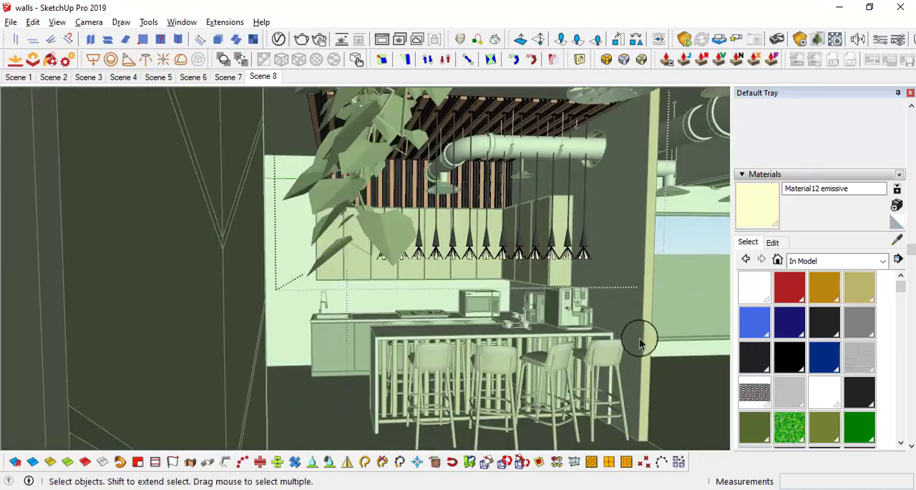
left_click(667, 347)
Step: Examine the kitchen's marble counters, lower cabinets, bar stools, appliances and the row of lit pendants
scroll(452, 276, "up", 4)
middle_click_drag(451, 276, 516, 309)
scroll(461, 280, "up", 2)
scroll(460, 280, "down", 5)
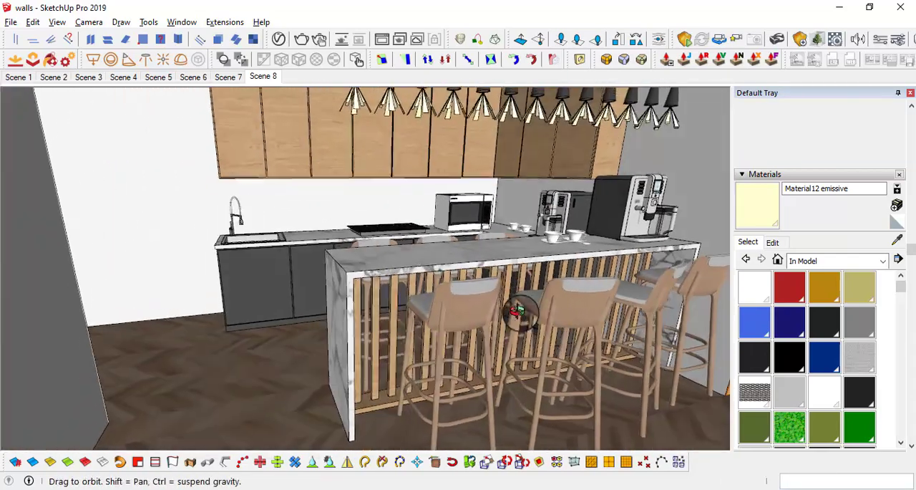
scroll(497, 288, "up", 4)
scroll(429, 293, "down", 3)
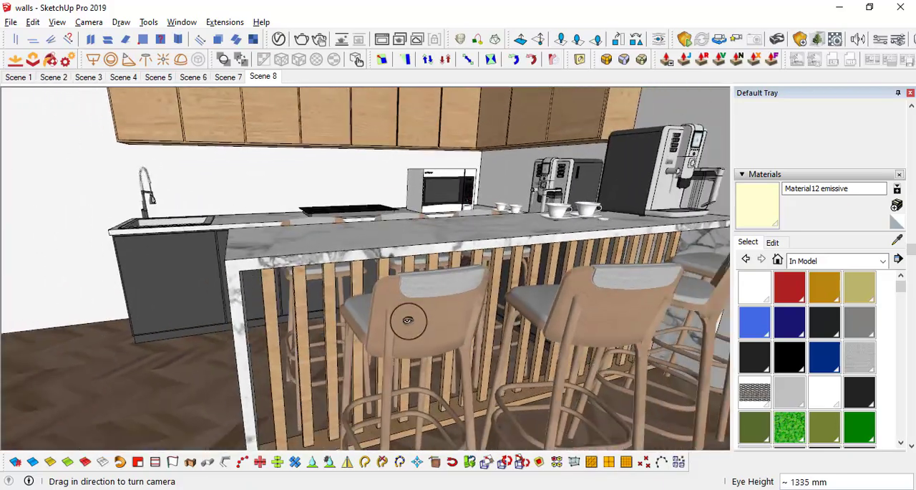
middle_click_drag(405, 322, 310, 299)
scroll(380, 269, "down", 6)
scroll(464, 269, "up", 3)
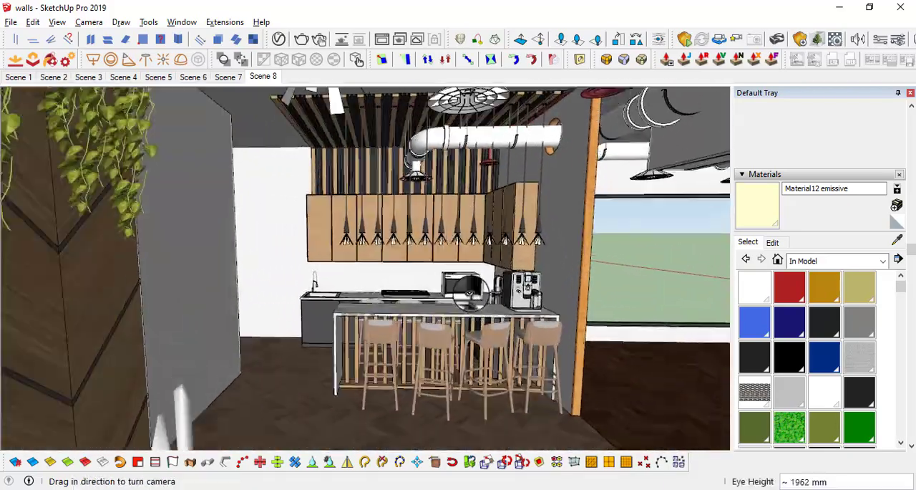
Step: Start the Enscape render of the kitchen and examine the pendant lighting over the counter, upper cabinets and slatted ceiling
middle_click_drag(464, 269, 737, 100)
left_click(685, 42)
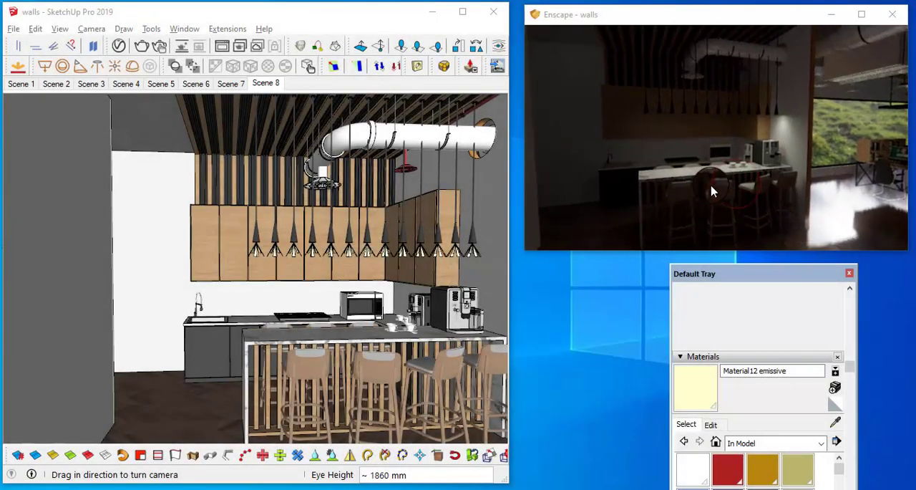
scroll(713, 185, "down", 3)
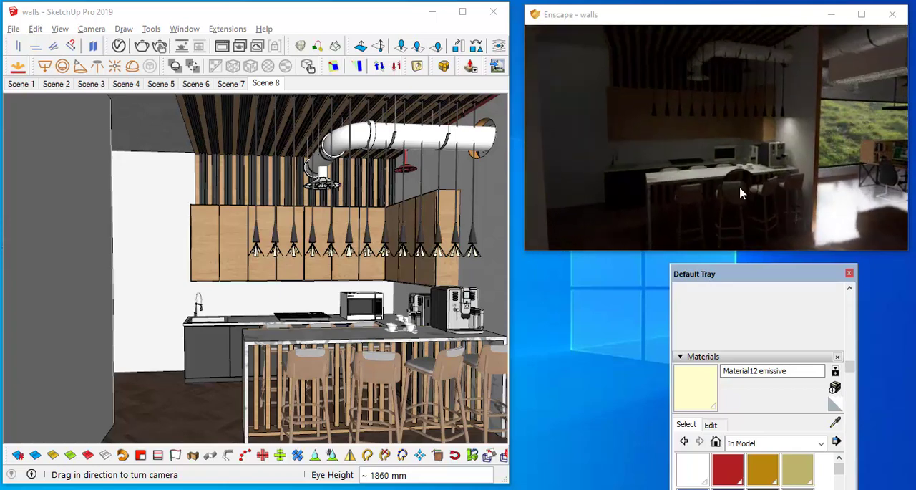
scroll(739, 185, "down", 3)
scroll(747, 189, "up", 3)
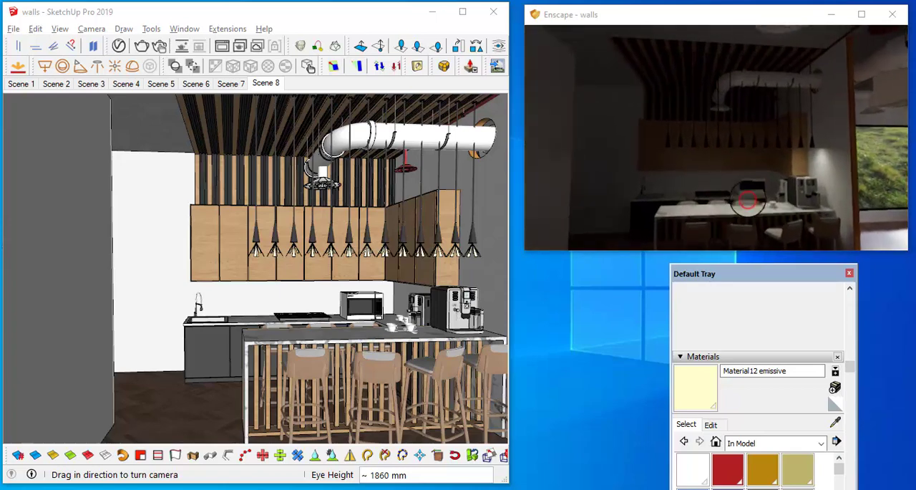
mouse_move(747, 198)
left_mouse_down()
mouse_move(693, 115)
mouse_move(718, 169)
left_mouse_up()
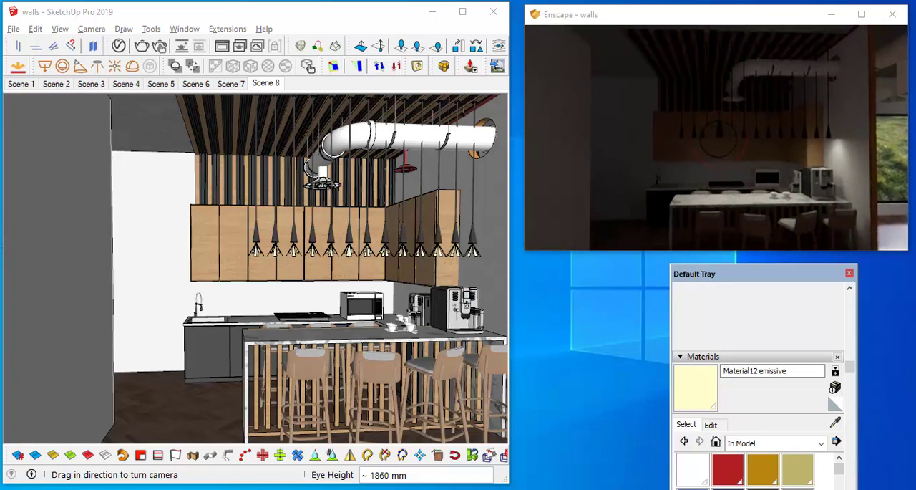
scroll(717, 138, "up", 3)
mouse_move(717, 138)
left_mouse_down()
mouse_move(723, 129)
mouse_move(651, 127)
mouse_move(584, 70)
left_mouse_up()
scroll(651, 128, "up", 2)
scroll(864, 108, "down", 3)
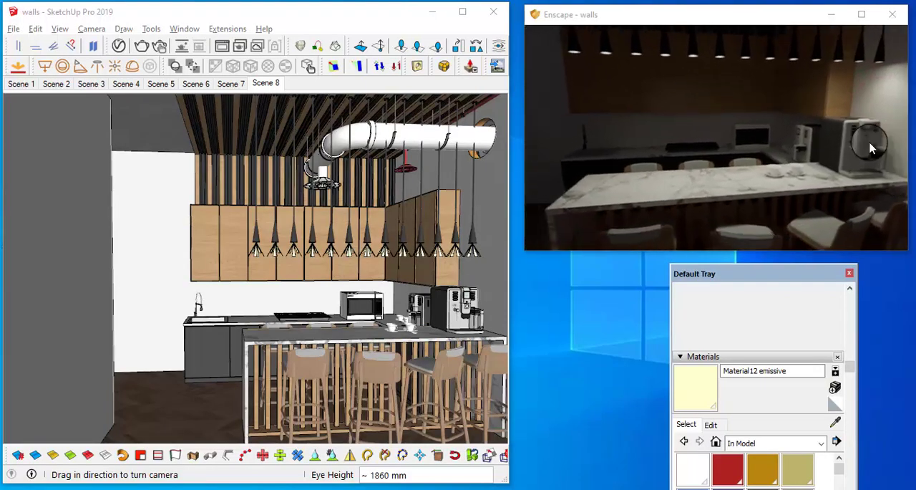
left_click_drag(869, 147, 692, 92)
mouse_move(577, 174)
left_mouse_down()
mouse_move(704, 139)
mouse_move(667, 140)
mouse_move(755, 184)
left_mouse_up()
scroll(662, 141, "down", 2)
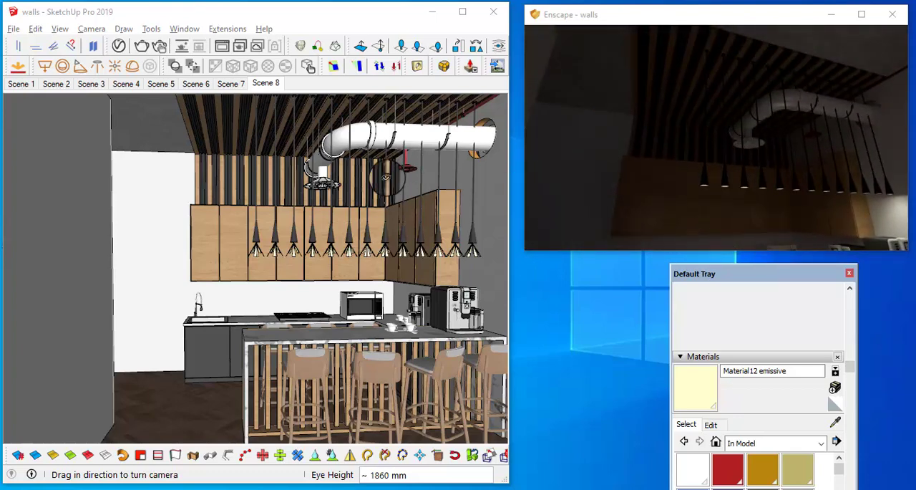
middle_click_drag(327, 204, 307, 217)
left_click_drag(307, 217, 458, 204)
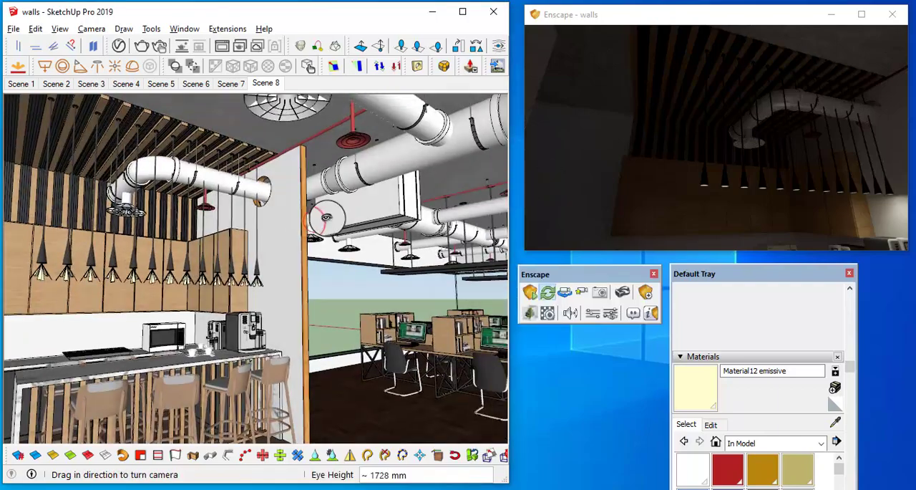
Step: Select the round ceiling downlight next to the logo wall and pick up a copy of it
left_click_drag(338, 219, 338, 178)
mouse_move(338, 178)
middle_mouse_down()
mouse_move(208, 257)
mouse_move(343, 236)
mouse_move(435, 204)
mouse_move(427, 216)
mouse_move(504, 223)
middle_mouse_up()
mouse_move(245, 311)
middle_mouse_down()
mouse_move(430, 227)
mouse_move(439, 211)
mouse_move(395, 162)
mouse_move(378, 172)
middle_mouse_up()
scroll(439, 212, "up", 3)
scroll(438, 212, "up", 5)
scroll(388, 163, "up", 2)
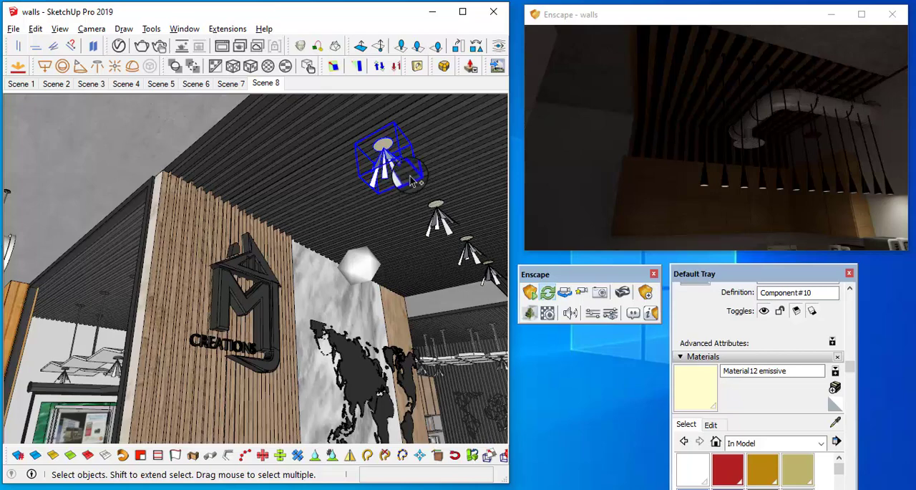
middle_click_drag(413, 181, 398, 186)
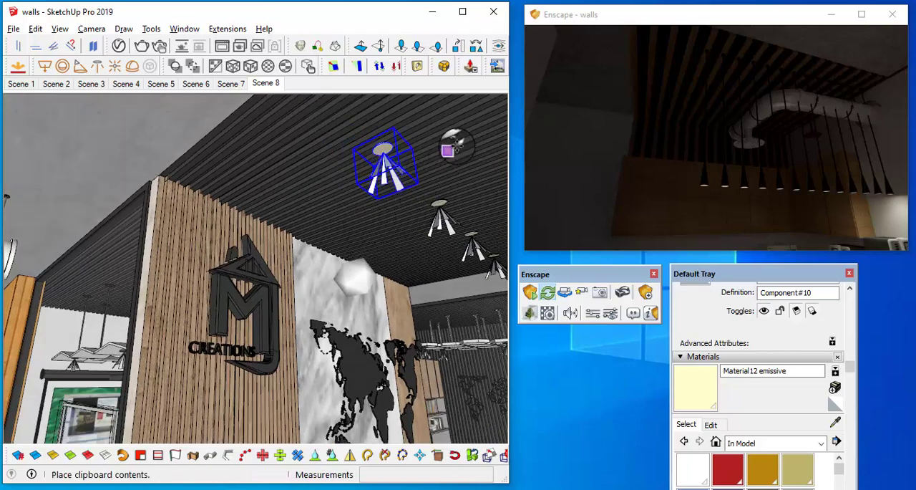
scroll(429, 143, "up", 3)
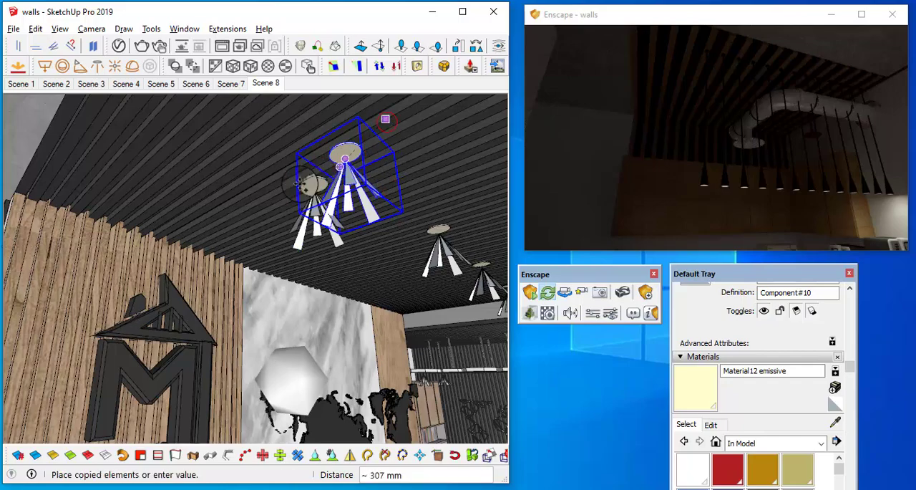
Step: Return to Scene 8 and place the copied downlight on the kitchen's slatted wood ceiling
left_click(271, 84)
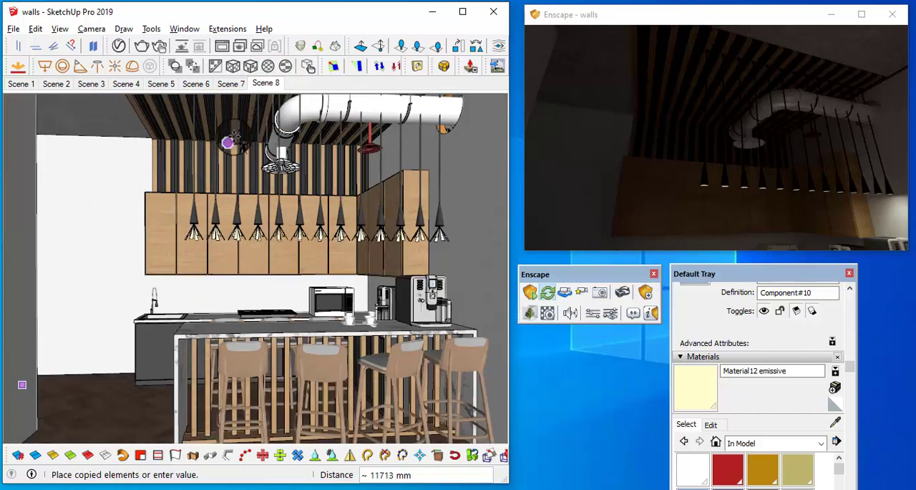
middle_click_drag(233, 136, 261, 205)
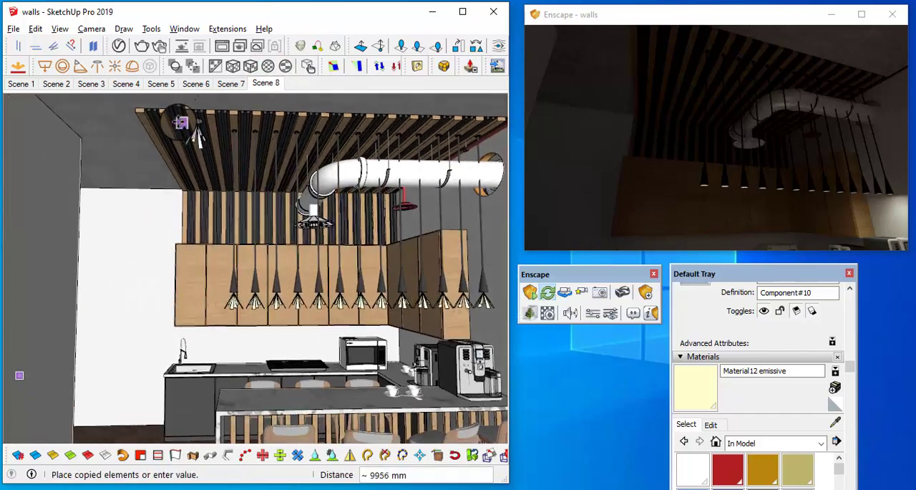
scroll(210, 151, "up", 4)
middle_click_drag(210, 152, 292, 179)
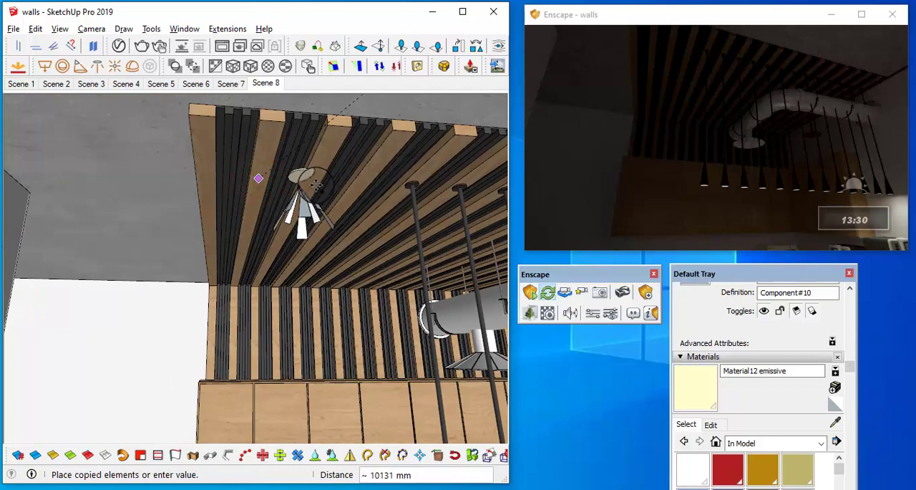
scroll(316, 183, "up", 5)
middle_click_drag(310, 150, 285, 164)
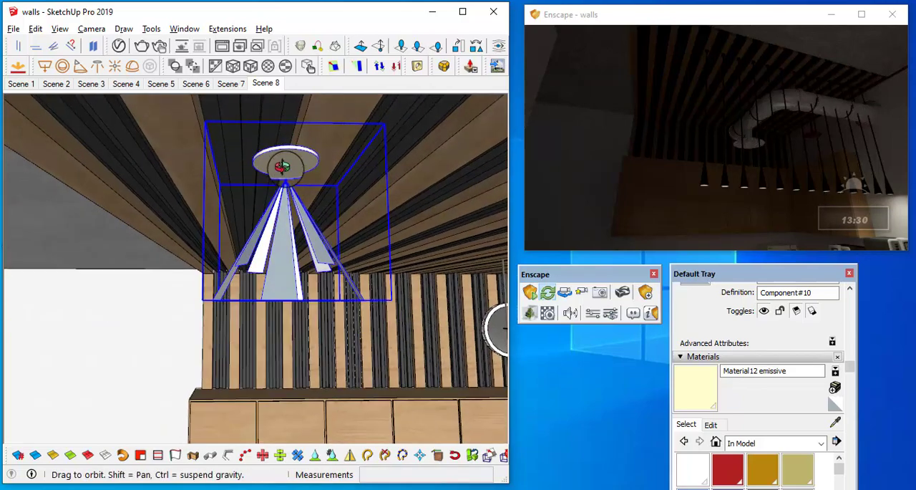
Step: Move the downlight about 54 mm sideways across the ceiling slats
scroll(284, 163, "up", 3)
left_click(249, 143)
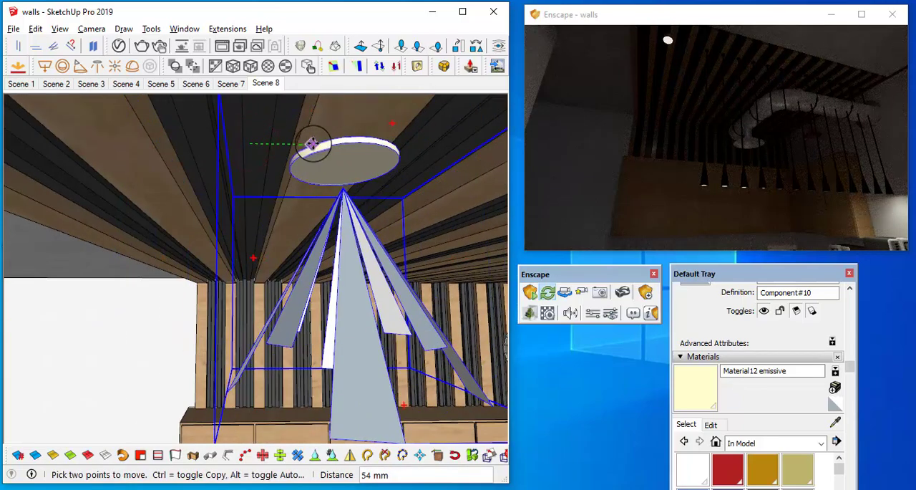
left_click(314, 144)
Step: Move the downlight along the ceiling beam by about 1451 mm, plus another 147 mm, toward the wall with the upper cabinets
scroll(337, 168, "down", 4)
mouse_move(302, 149)
middle_mouse_down()
mouse_move(338, 123)
mouse_move(379, 202)
mouse_move(501, 148)
mouse_move(302, 247)
mouse_move(465, 164)
mouse_move(425, 188)
mouse_move(442, 140)
middle_mouse_up()
left_click(443, 136)
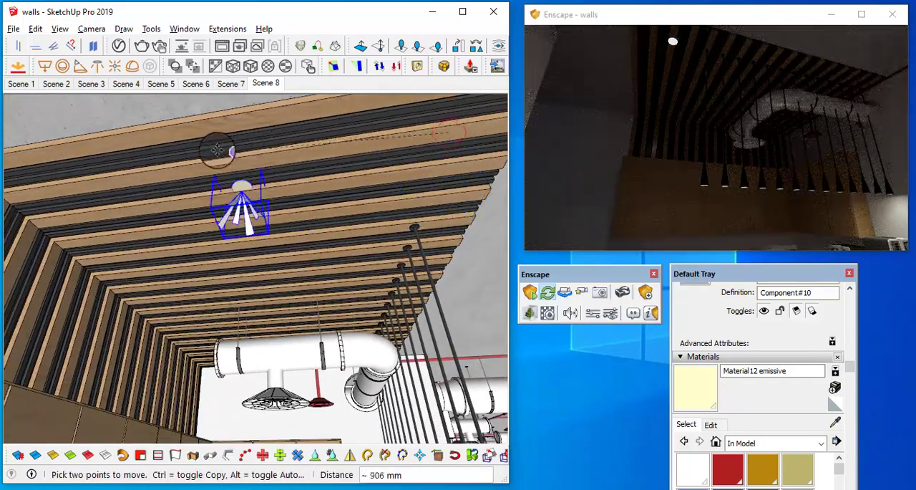
left_click(119, 181)
middle_click_drag(272, 205, 340, 308)
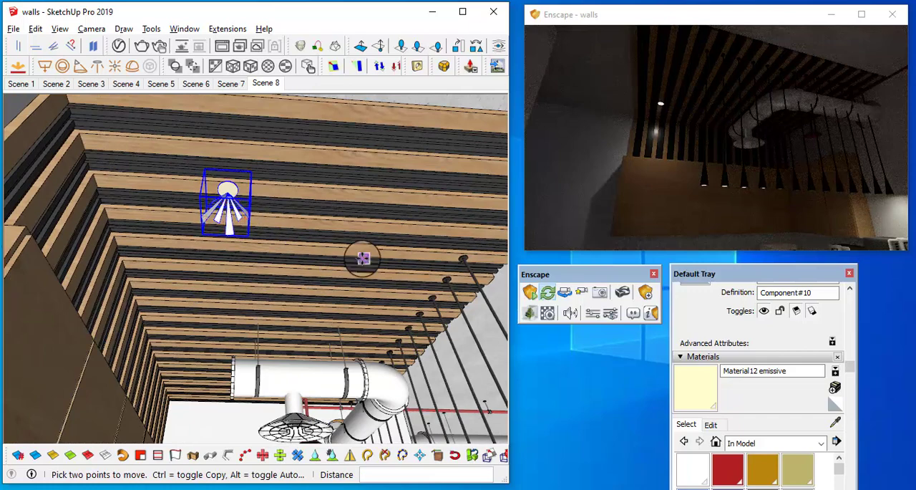
middle_click_drag(364, 258, 254, 158)
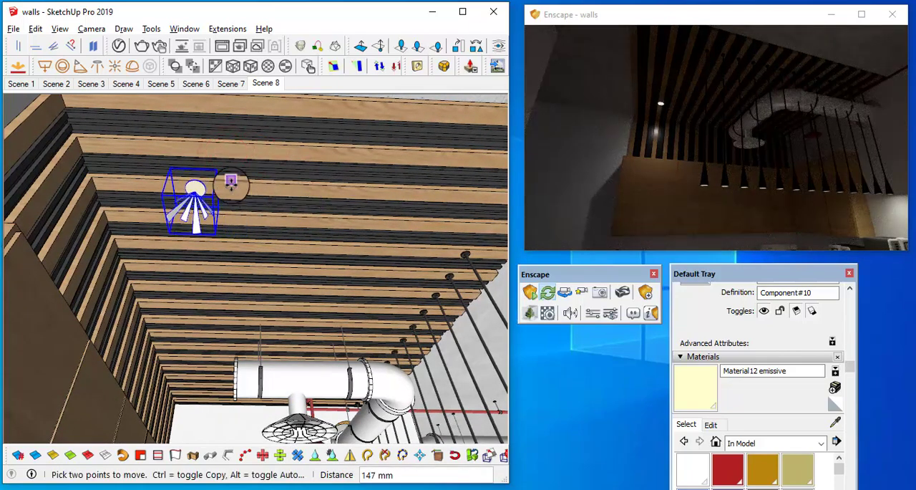
Step: Copy the downlight 970 mm along the same ceiling beam
left_click(186, 154)
key("ctrl")
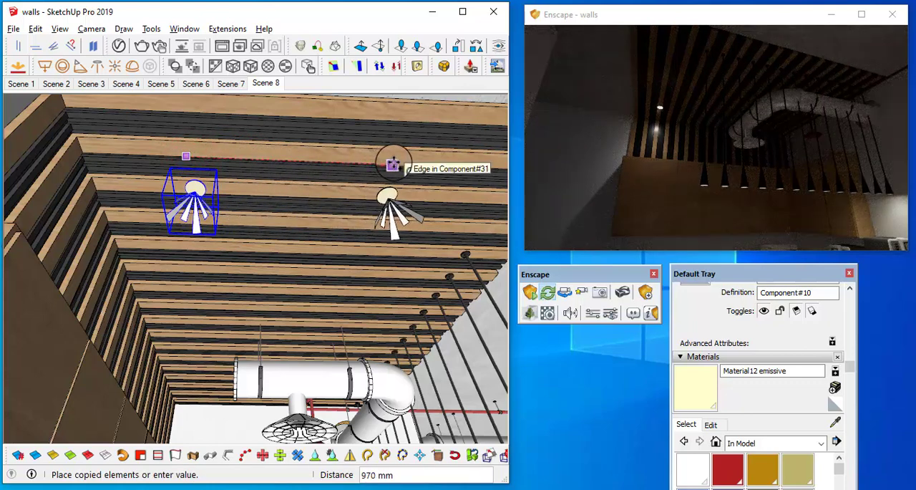
left_click(415, 245)
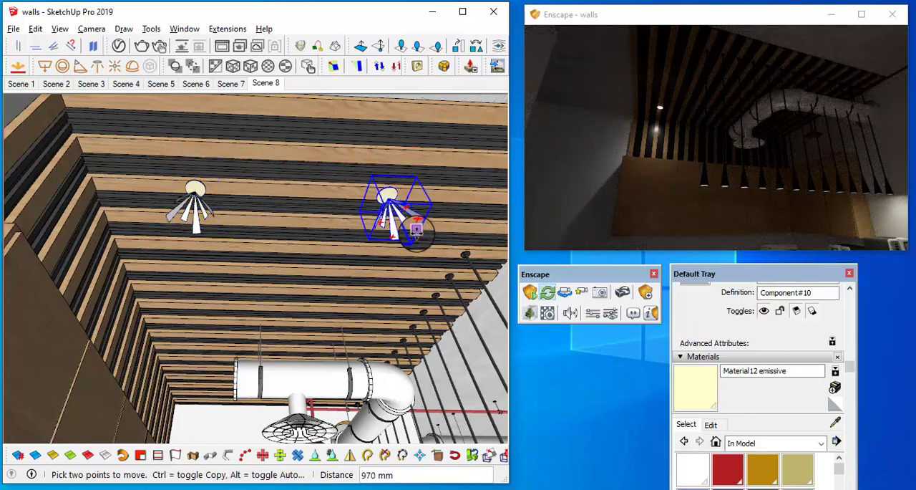
Step: Select both downlights and copy them across the kitchen ceiling as a *2 array, making two more pairs
middle_click_drag(402, 234, 250, 236)
key("space")
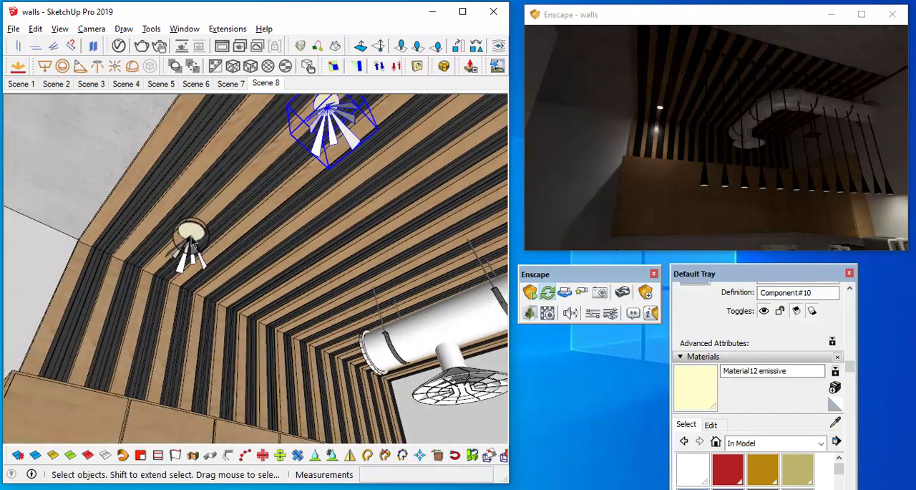
left_click(193, 242, "shift")
scroll(229, 222, "down", 3)
middle_click_drag(340, 258, 213, 240)
scroll(234, 236, "down", 1)
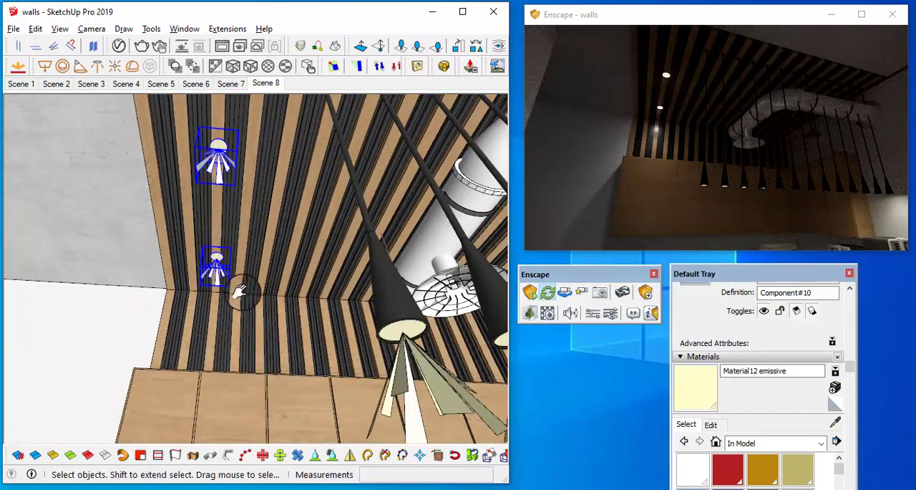
middle_click_drag(241, 293, 219, 255)
scroll(219, 256, "down", 2)
middle_click_drag(302, 251, 272, 244)
key("m")
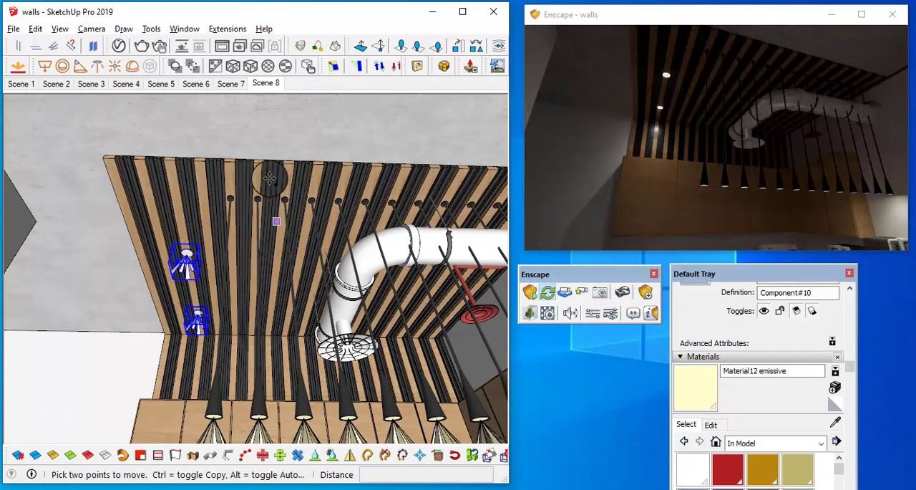
left_click(181, 122)
key("ctrl")
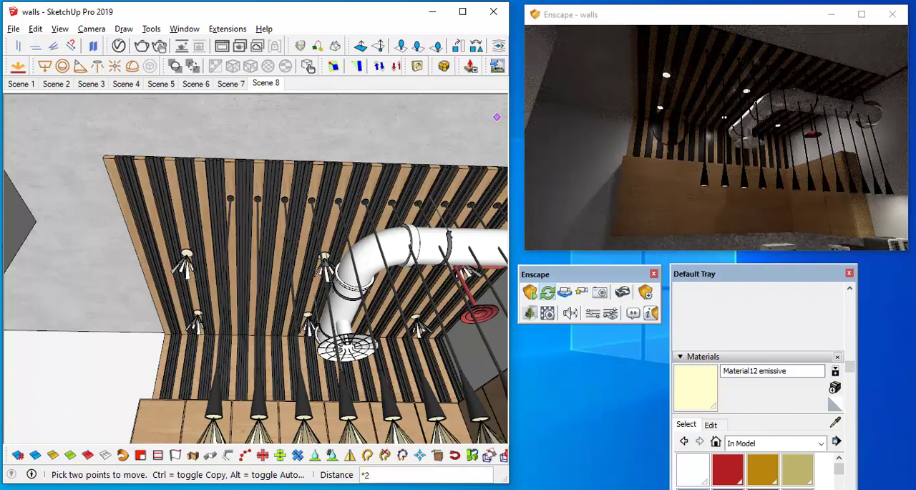
Step: Select the middle pair of downlights beside the ventilation duct and move them 212 mm away from the duct
mouse_move(790, 143)
left_mouse_down()
mouse_move(790, 117)
mouse_move(794, 129)
mouse_move(830, 75)
mouse_move(779, 104)
left_mouse_up()
key("s")
key("s")
key("w")
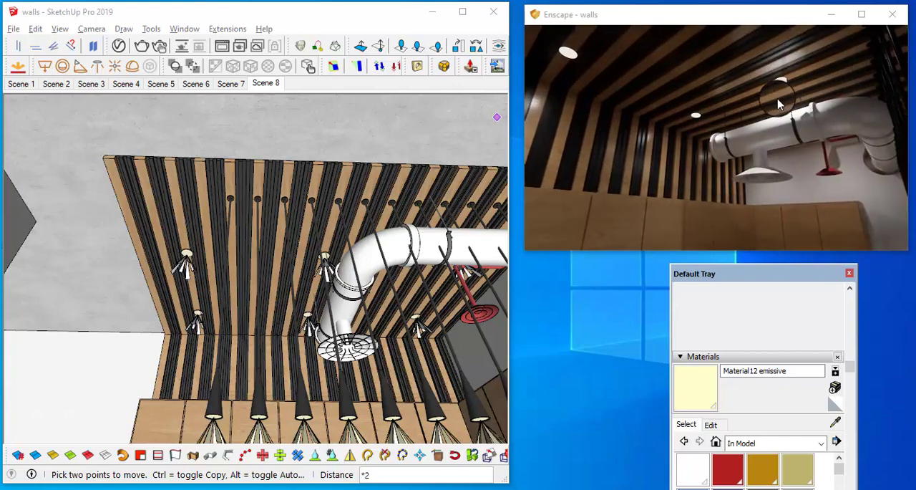
mouse_move(315, 271)
middle_mouse_down()
mouse_move(293, 247)
mouse_move(315, 297)
middle_mouse_up()
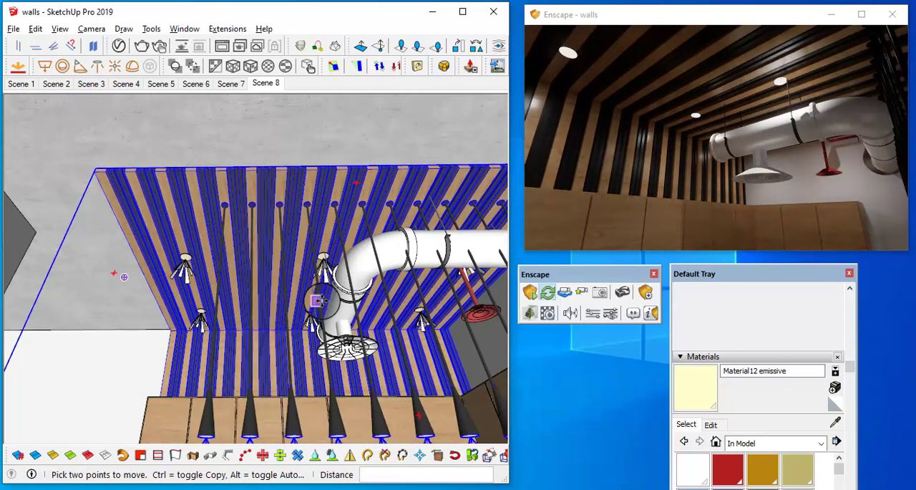
scroll(322, 290, "up", 2)
key("space")
scroll(331, 286, "up", 2)
left_click(321, 245)
scroll(321, 245, "up", 1)
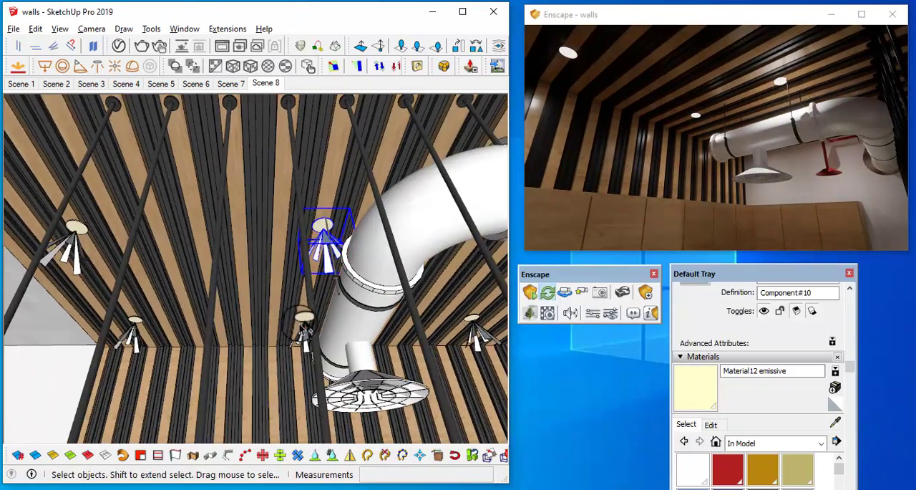
middle_click_drag(344, 238, 344, 166)
key("m")
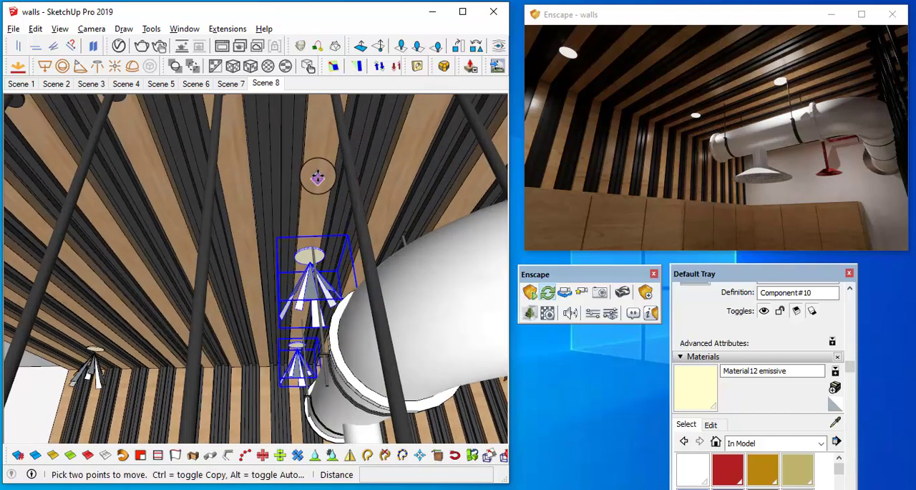
left_click(318, 177)
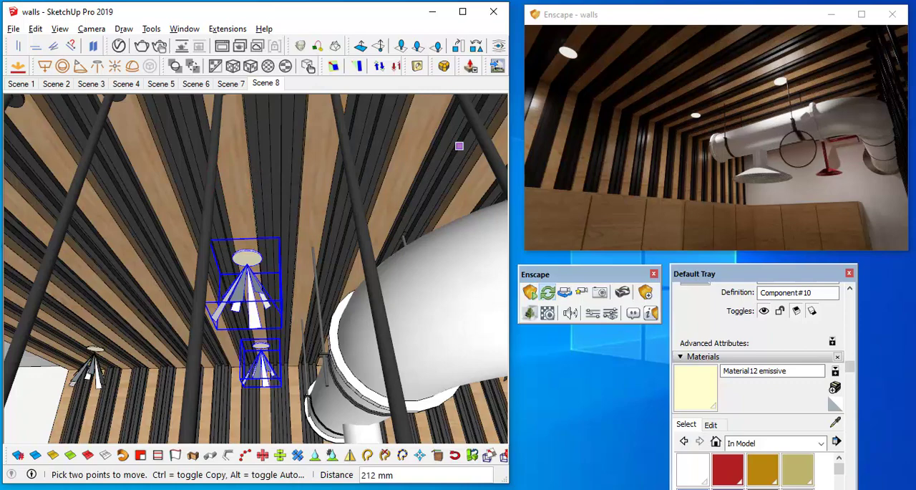
Step: Examine the repositioned ceiling downlights in the Enscape render of the kitchen and in the model
left_click_drag(811, 157, 777, 172)
scroll(774, 172, "down", 5)
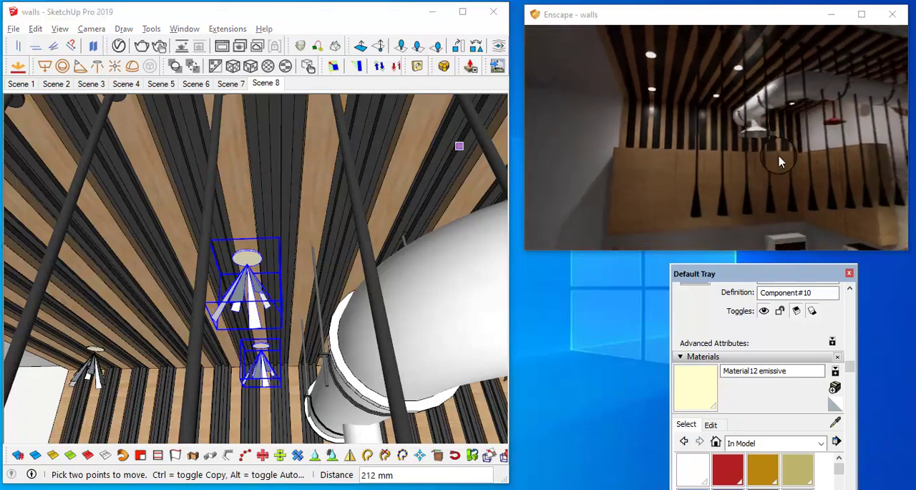
scroll(779, 164, "down", 6)
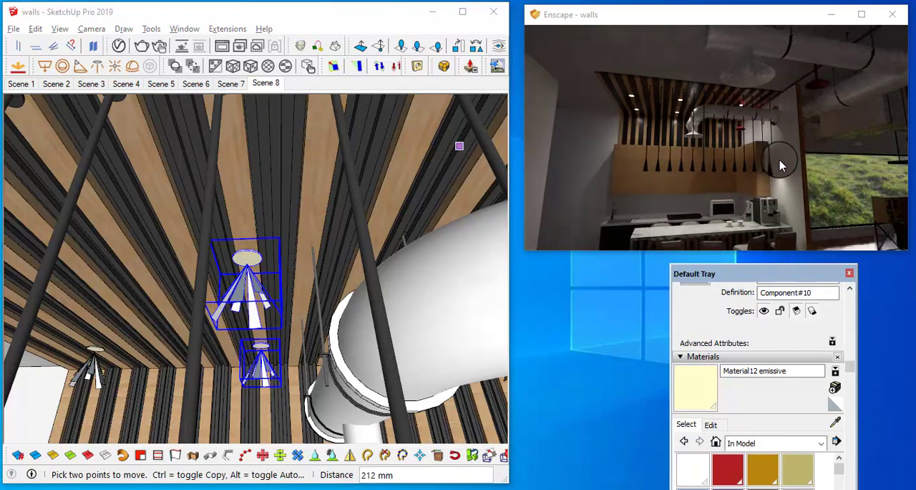
scroll(770, 173, "down", 5)
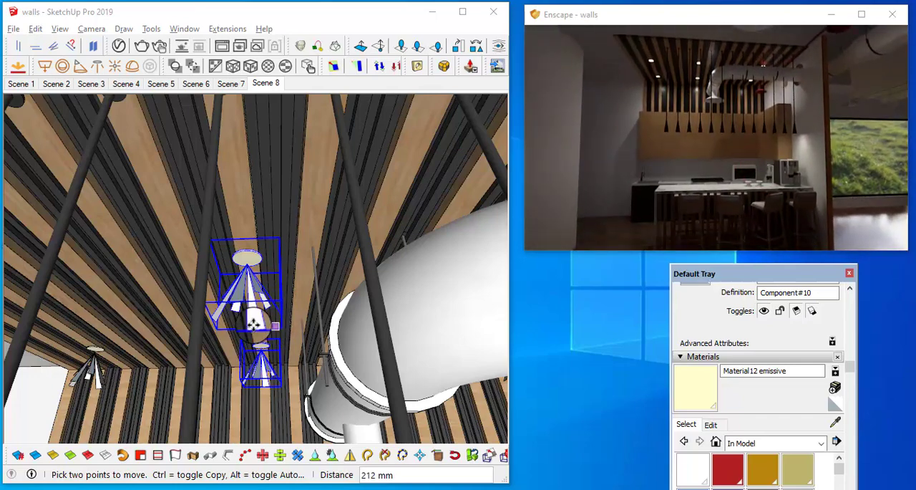
middle_click_drag(408, 258, 435, 276)
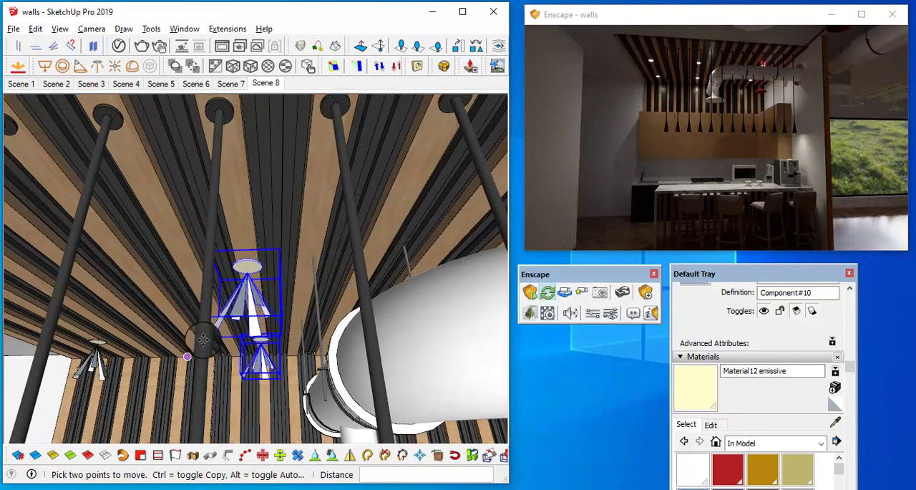
middle_click_drag(260, 268, 258, 291)
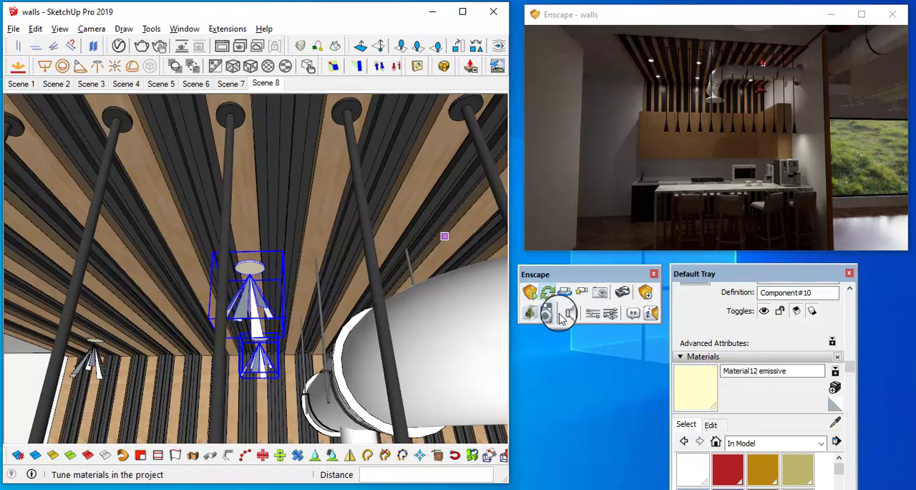
Step: Set the camera exposure in the Enscape visual settings to 55% to brighten the kitchen render
left_click(592, 288)
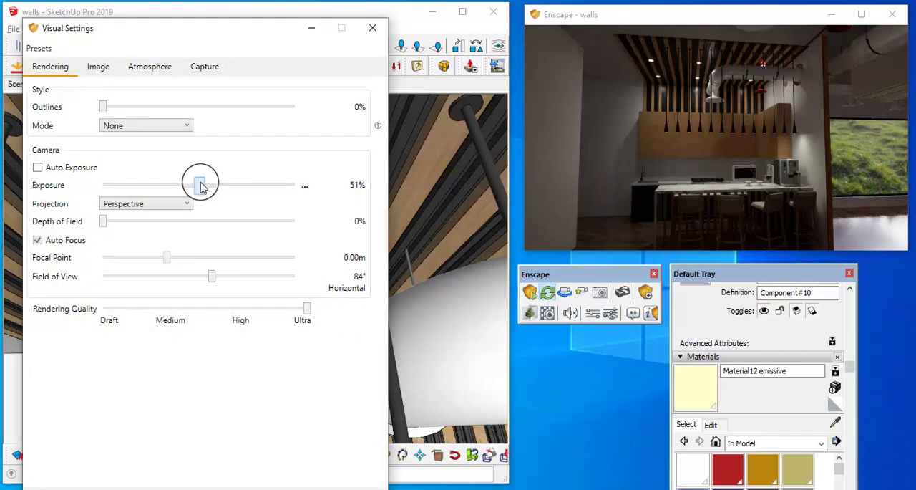
left_click_drag(202, 185, 210, 186)
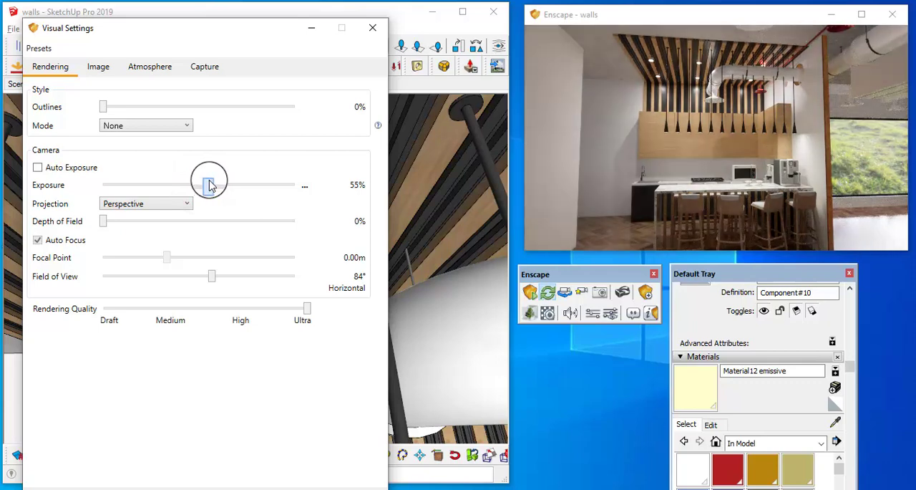
left_click_drag(208, 185, 211, 186)
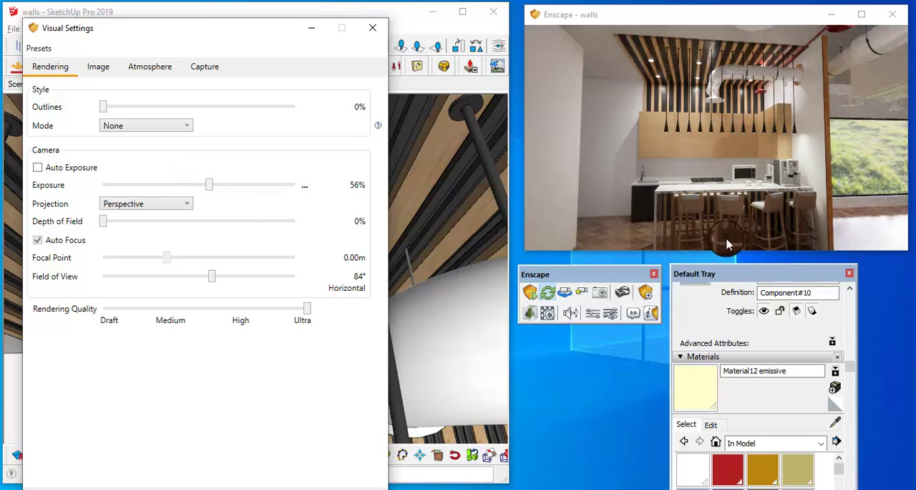
left_click_drag(727, 244, 639, 201)
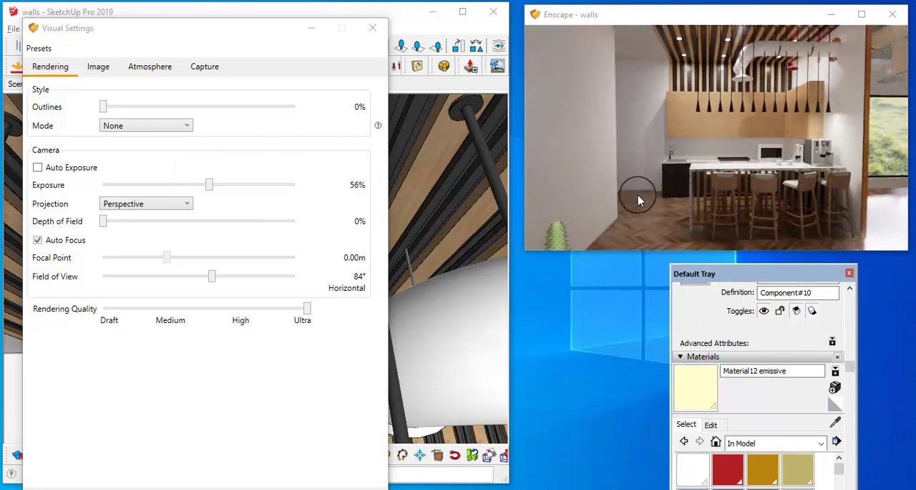
left_click(208, 184)
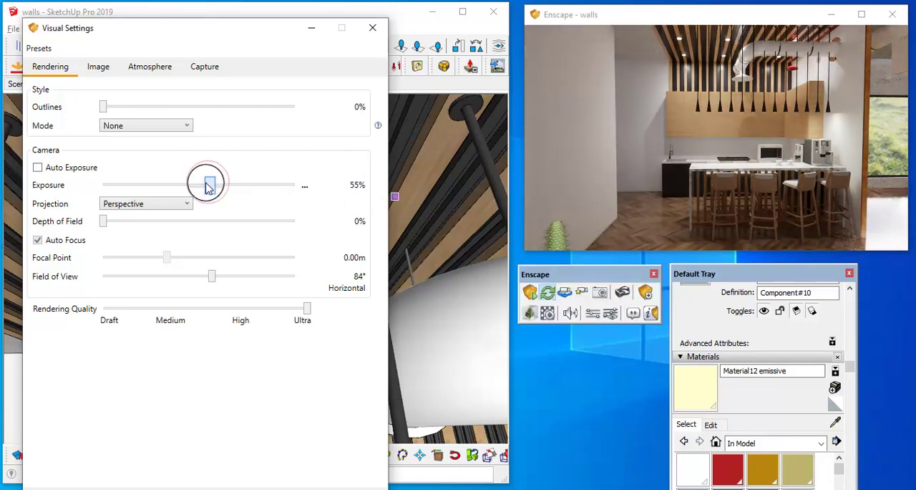
left_click_drag(208, 185, 209, 186)
Step: Walk through the rendered kitchen to examine the marble counter, wood slats, bar stools, cabinets, pendants and ceiling downlights
key("w")
left_click_drag(756, 176, 811, 178)
key("w")
key("s")
key("w")
key("w")
key("s")
key("s")
key("s")
key("a")
key("s")
key("s")
key("w")
key("w")
key("s")
key("w")
key("s")
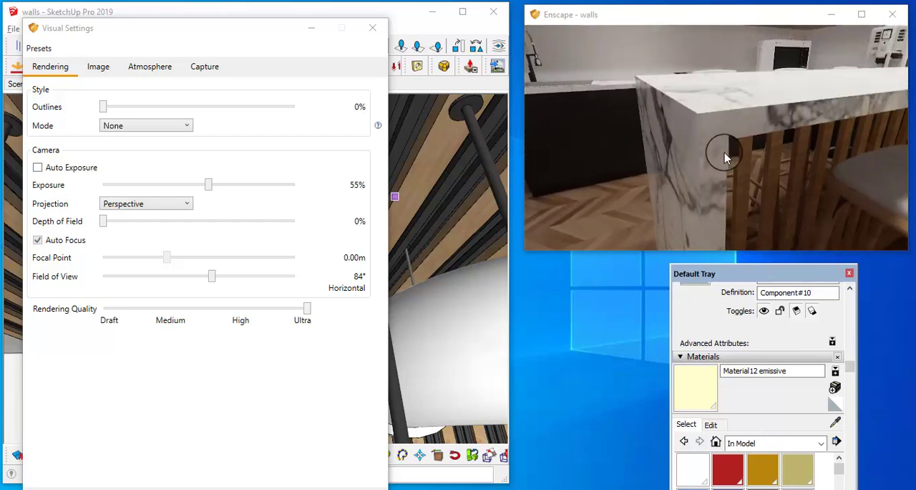
left_click_drag(723, 151, 726, 146)
key("s")
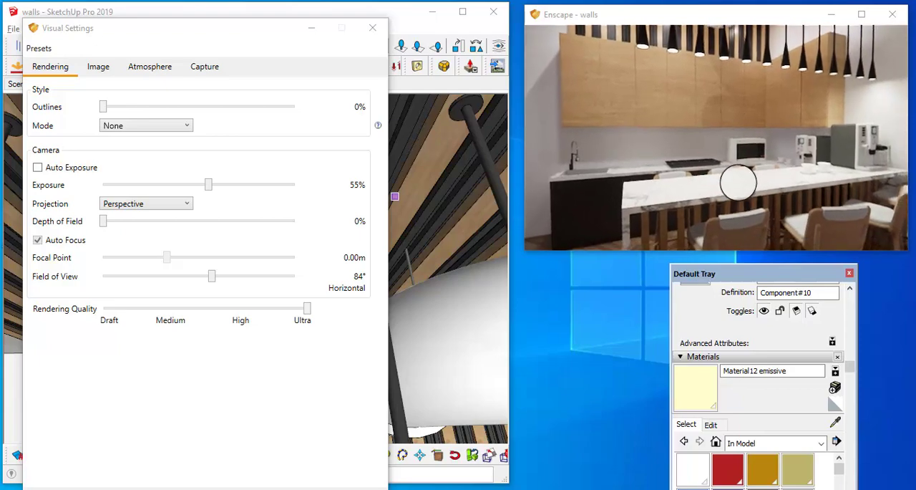
key("s")
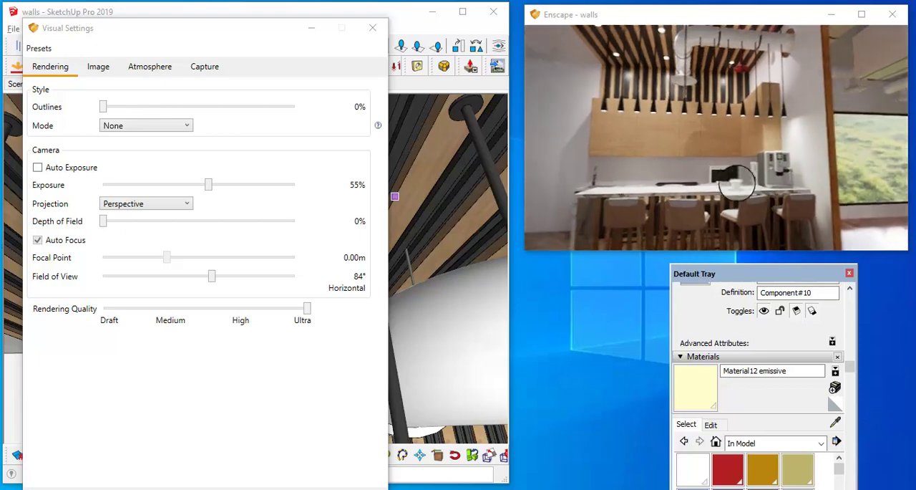
Step: Frame the kitchen with its counter, stools and pendants in the Enscape render and dismiss the visual settings
scroll(738, 183, "down", 3)
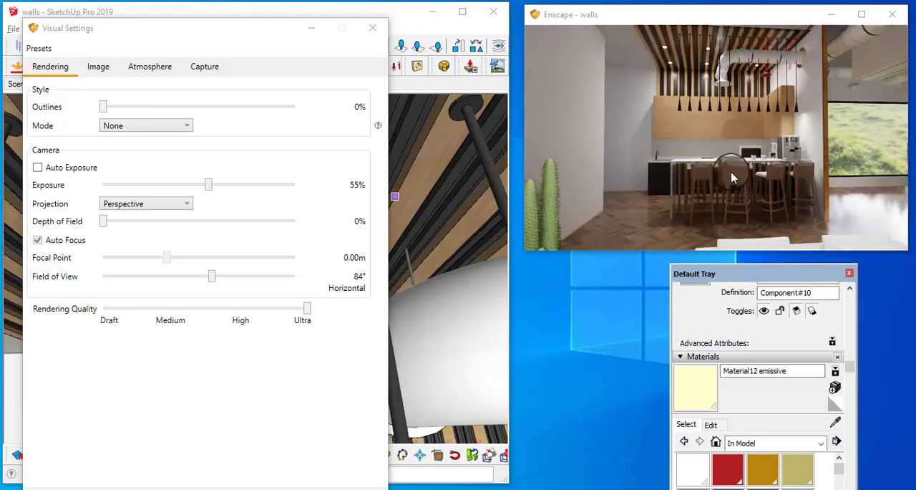
key("e")
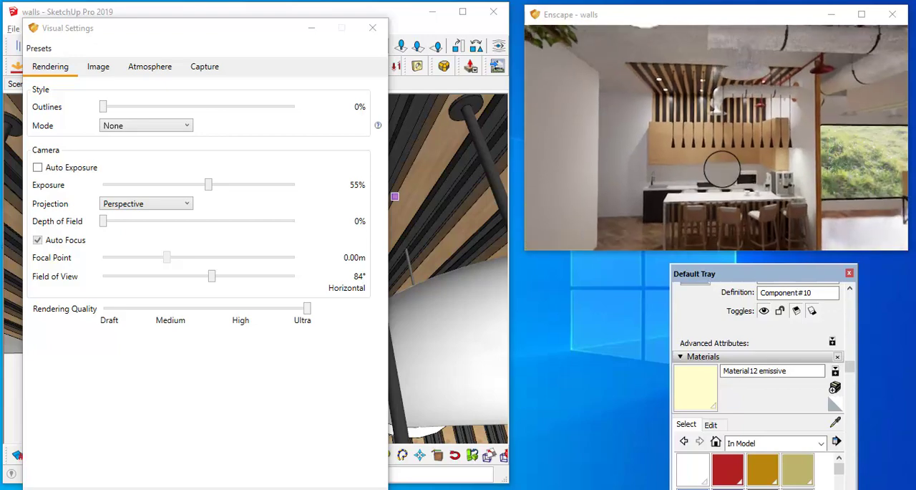
left_click_drag(722, 169, 738, 168)
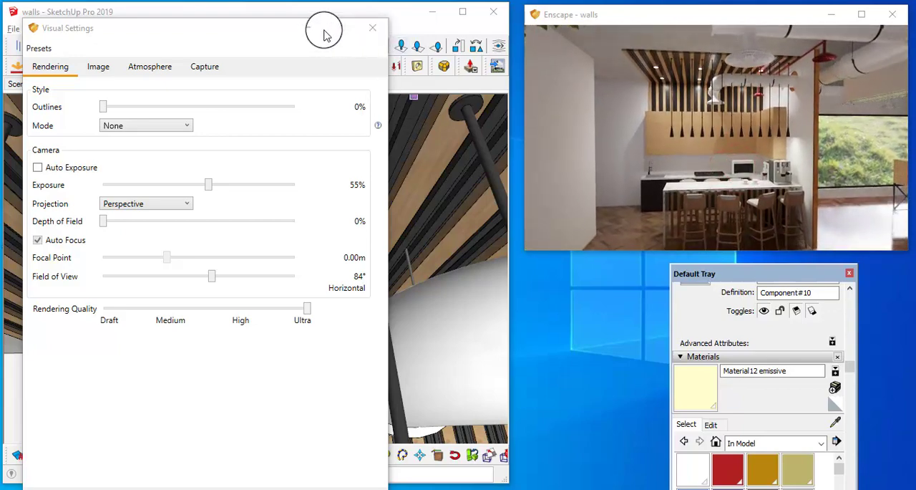
left_click(314, 29)
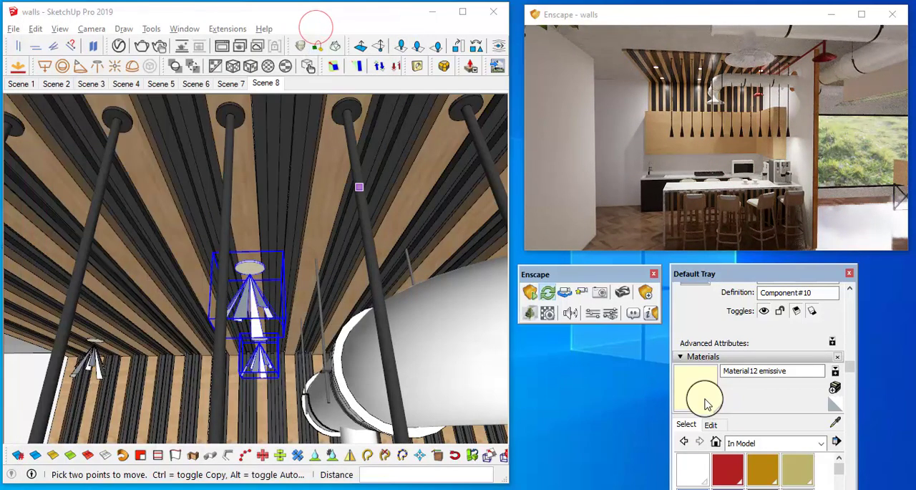
Step: Sample the bar stools' wood material b113_BS and replace its texture image with egger-h1145-st10-.jpg
left_click(832, 420)
mouse_move(335, 361)
middle_mouse_down()
mouse_move(342, 159)
mouse_move(458, 347)
mouse_move(401, 97)
middle_mouse_up()
mouse_move(322, 255)
middle_mouse_down()
mouse_move(401, 357)
mouse_move(287, 199)
mouse_move(328, 204)
mouse_move(348, 163)
mouse_move(289, 125)
middle_mouse_up()
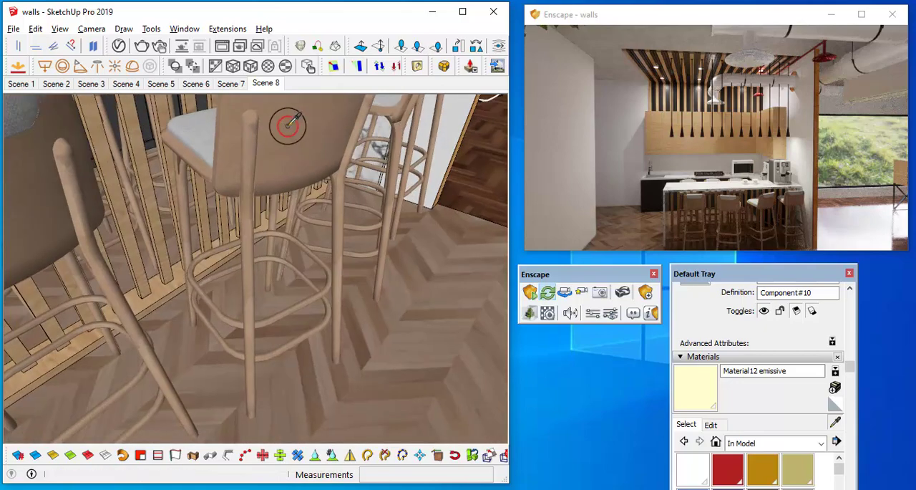
left_click(716, 424)
left_click_drag(750, 283, 778, 220)
left_click(804, 474)
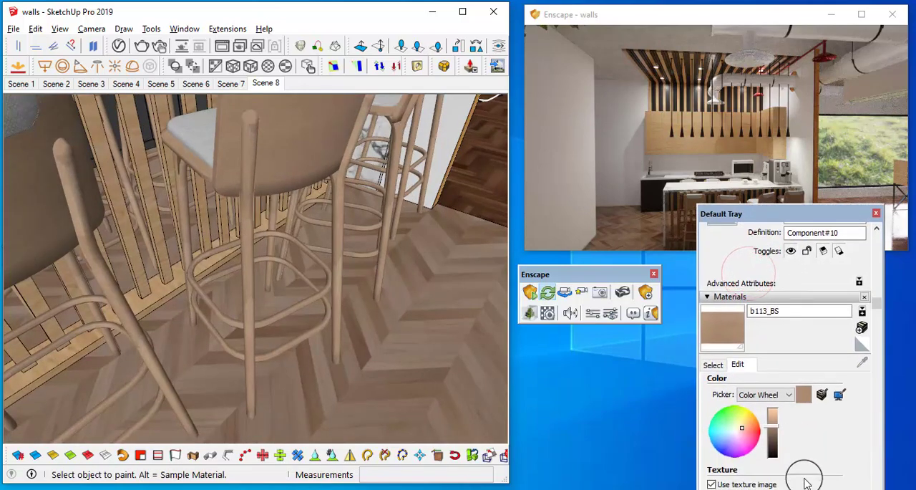
left_click(541, 208)
left_click(794, 466)
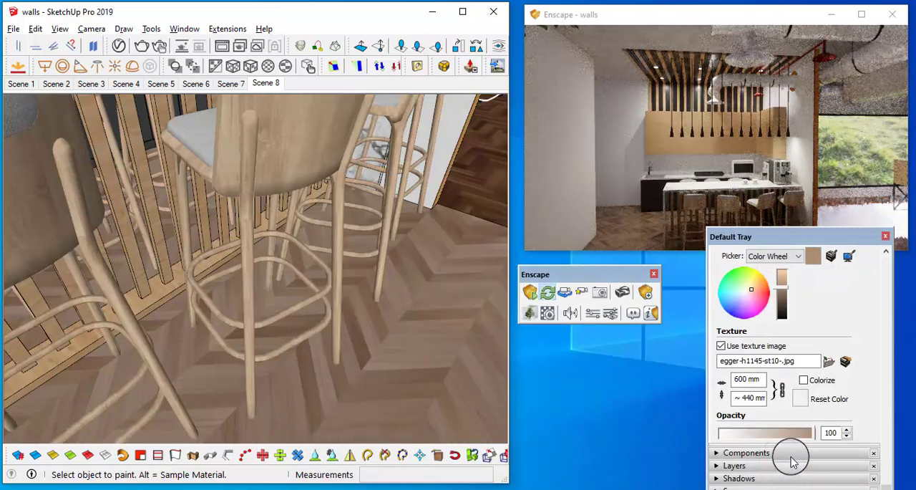
Step: Sample the bar stools' grey seat material 12_s21 and replace its texture image with GS_leather1_extractedTex.jpg
mouse_move(399, 307)
middle_mouse_down()
mouse_move(327, 262)
mouse_move(354, 255)
middle_mouse_up()
mouse_move(839, 283)
left_mouse_down()
mouse_move(639, 249)
mouse_move(818, 281)
mouse_move(849, 264)
mouse_move(833, 270)
left_mouse_up()
mouse_move(380, 270)
middle_mouse_down()
mouse_move(276, 256)
mouse_move(327, 265)
mouse_move(343, 236)
mouse_move(356, 236)
mouse_move(420, 251)
mouse_move(401, 262)
mouse_move(418, 290)
mouse_move(448, 294)
middle_mouse_up()
key("space")
scroll(342, 276, "down", 2)
scroll(278, 259, "down", 2)
scroll(219, 210, "up", 3)
middle_click_drag(218, 210, 420, 229)
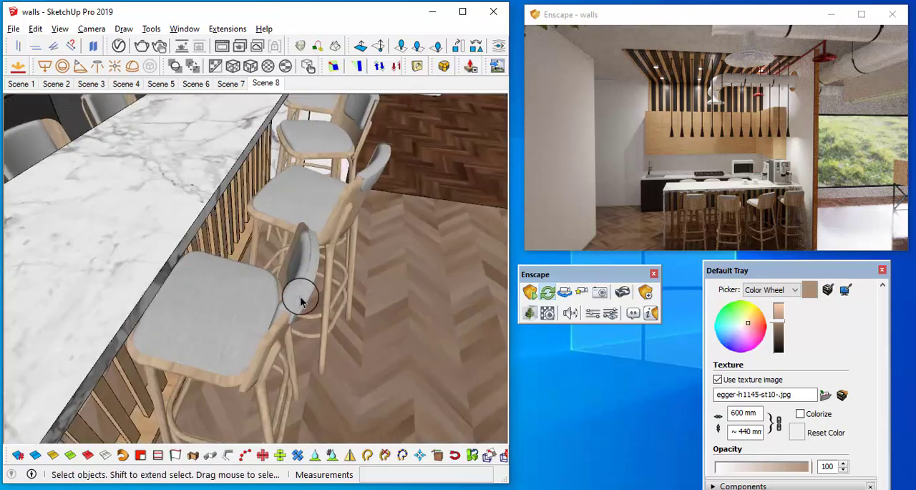
scroll(781, 444, "down", 1)
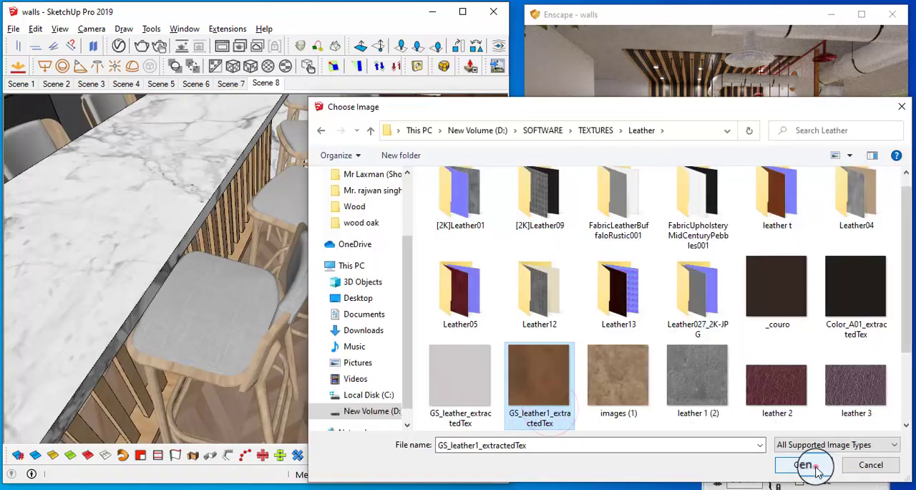
left_click(804, 464)
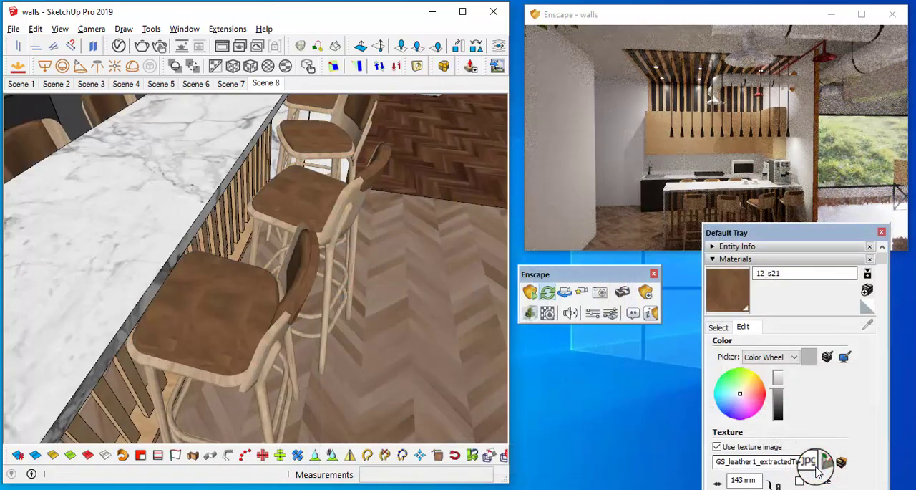
Step: Set the texture width of the stools' leather material 12_s21 to 543 mm
mouse_move(281, 323)
middle_mouse_down()
mouse_move(219, 333)
mouse_move(158, 369)
middle_mouse_up()
scroll(205, 353, "up", 5)
scroll(205, 337, "down", 4)
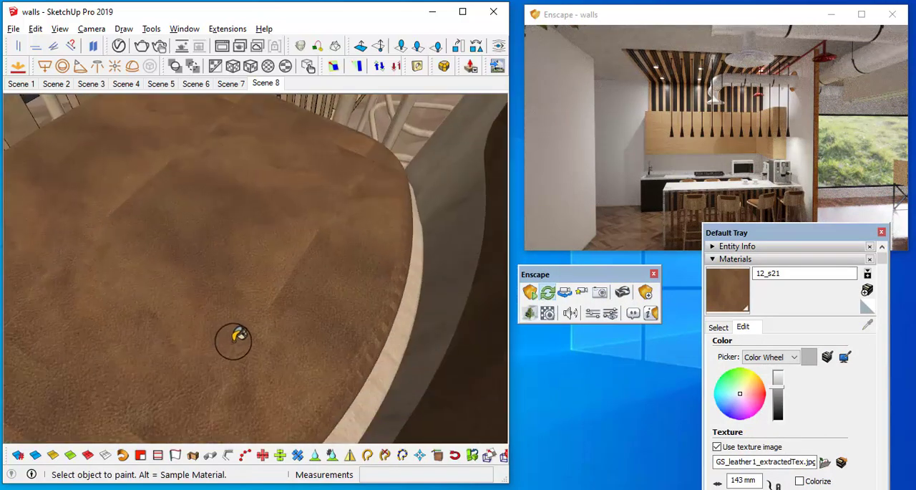
mouse_move(82, 325)
middle_mouse_down()
mouse_move(236, 229)
mouse_move(501, 343)
middle_mouse_up()
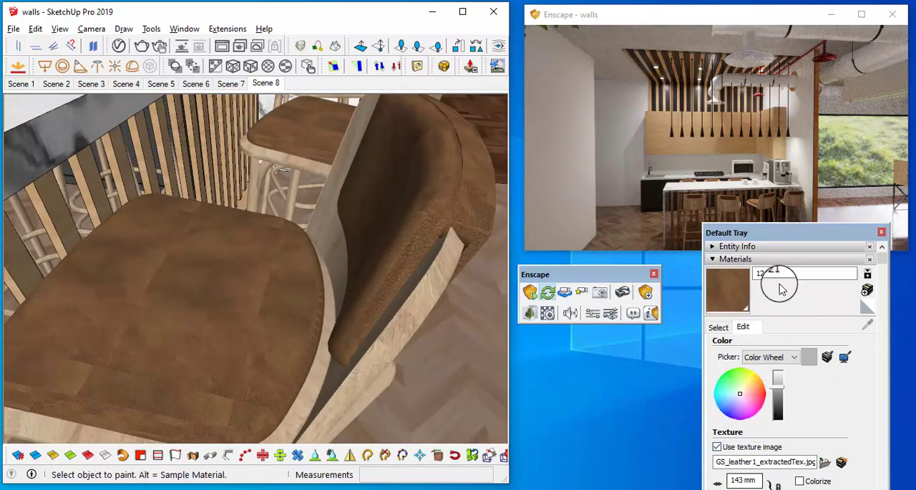
left_click_drag(778, 242, 742, 153)
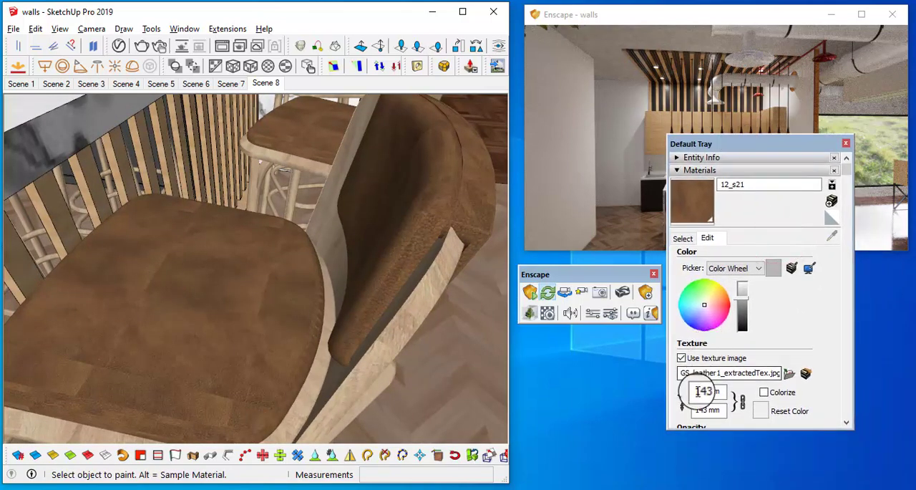
key("Return")
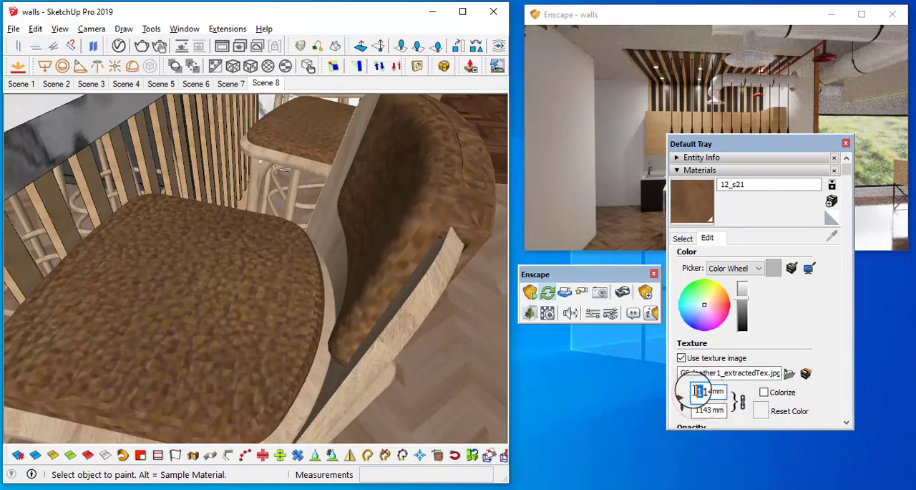
type("05")
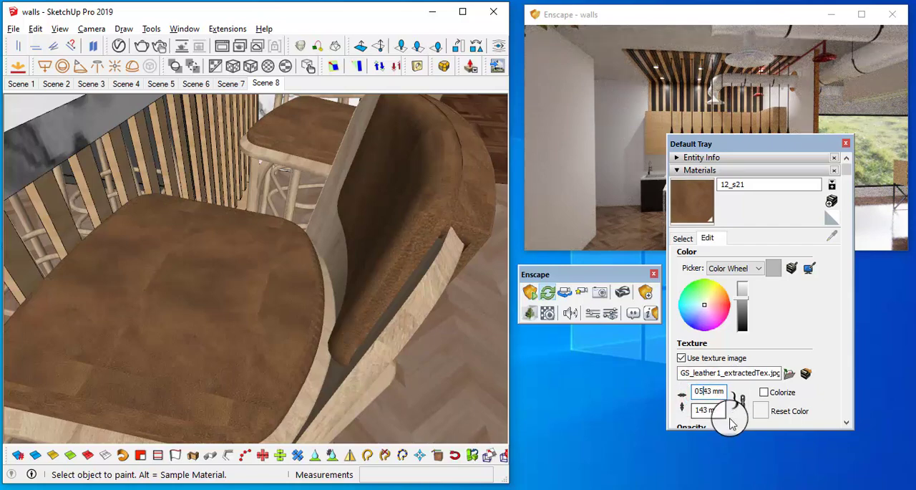
key("Return")
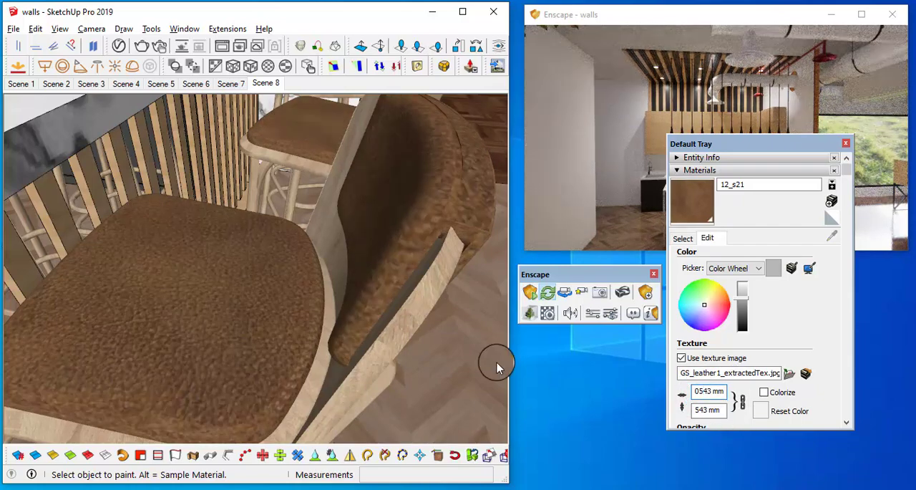
scroll(337, 219, "down", 5)
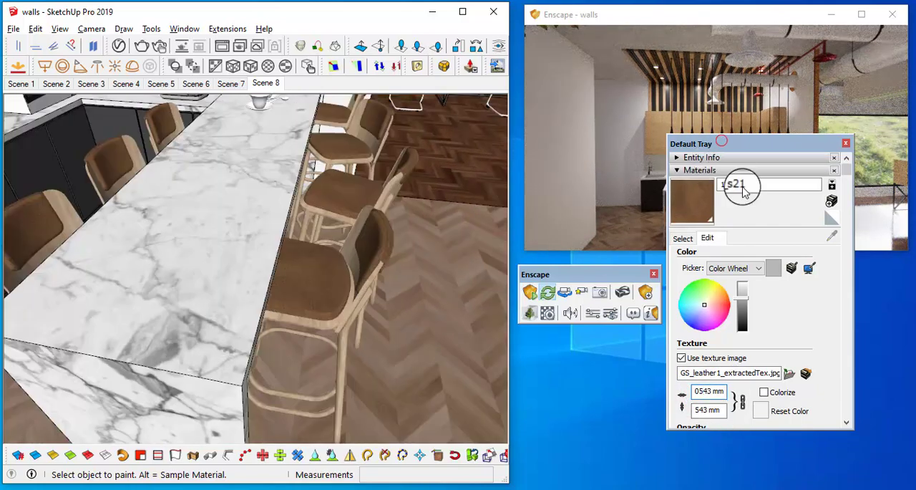
Step: Open the leather material 12_s21 in the Enscape material editor and set its roughness to 12.6%
left_click_drag(738, 147, 800, 259)
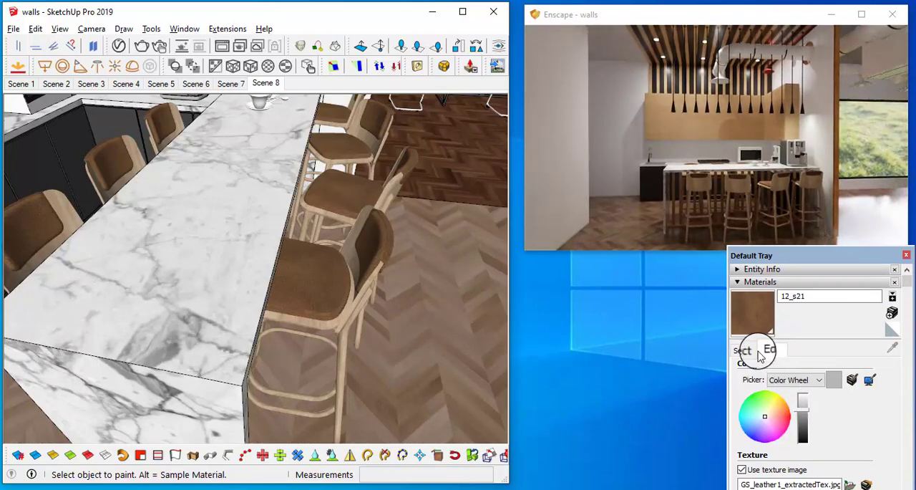
left_click(375, 26)
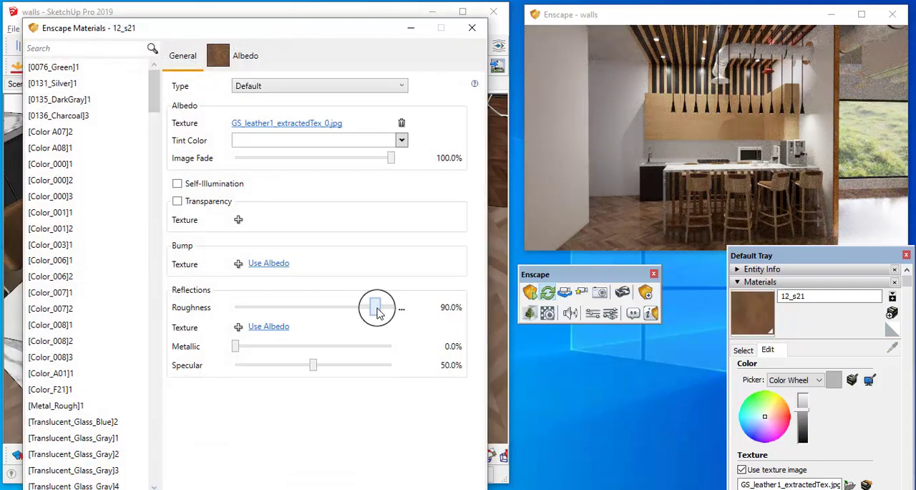
left_click_drag(378, 313, 255, 308)
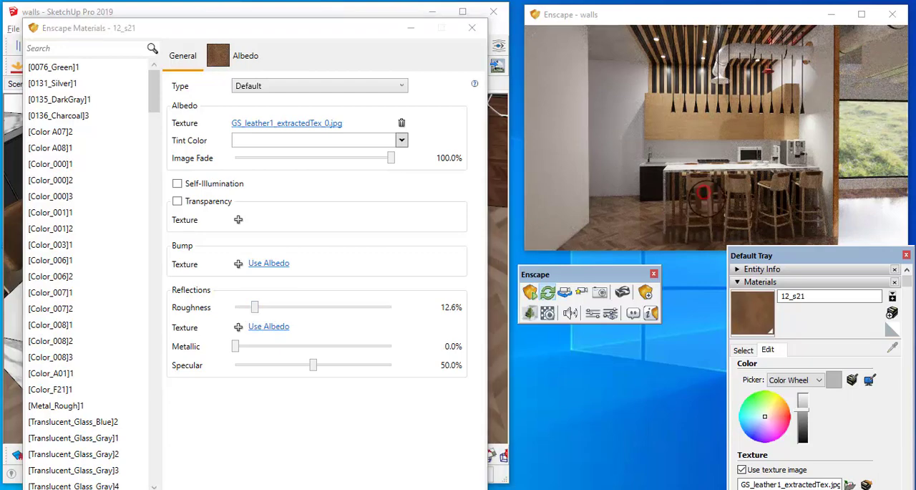
Step: Use the albedo texture as the stool leather's bump map and set the bump amount to 0.45
scroll(706, 194, "up", 5)
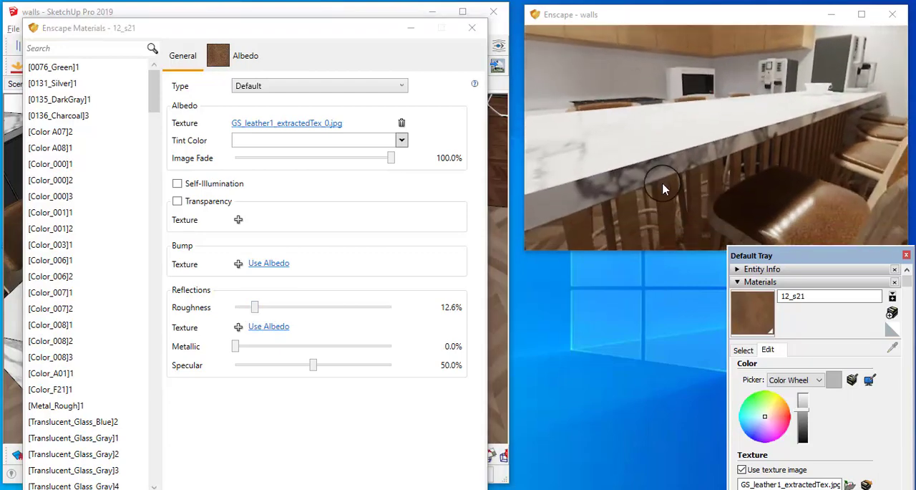
left_click(276, 264)
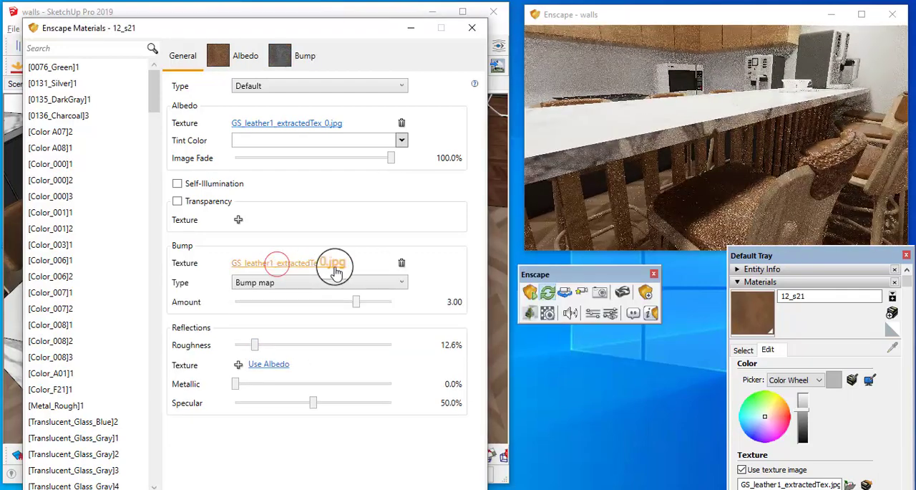
left_click_drag(357, 304, 343, 304)
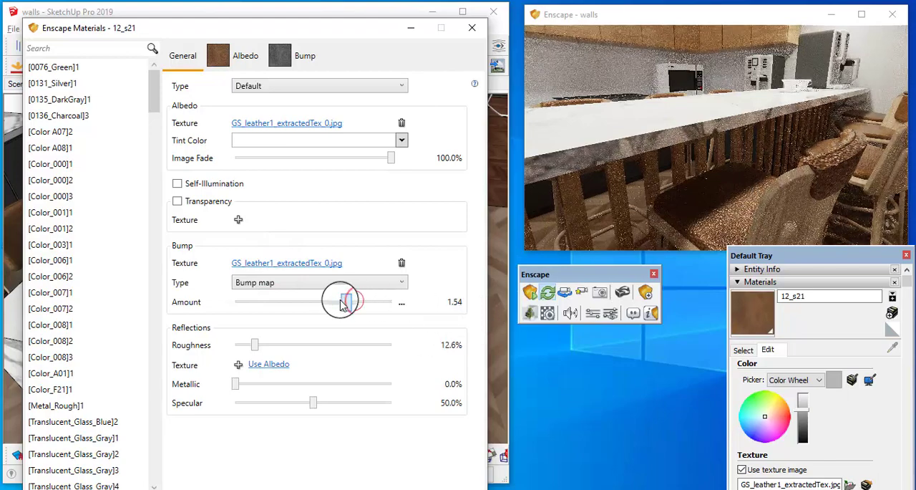
left_click(731, 218)
scroll(731, 218, "up", 5)
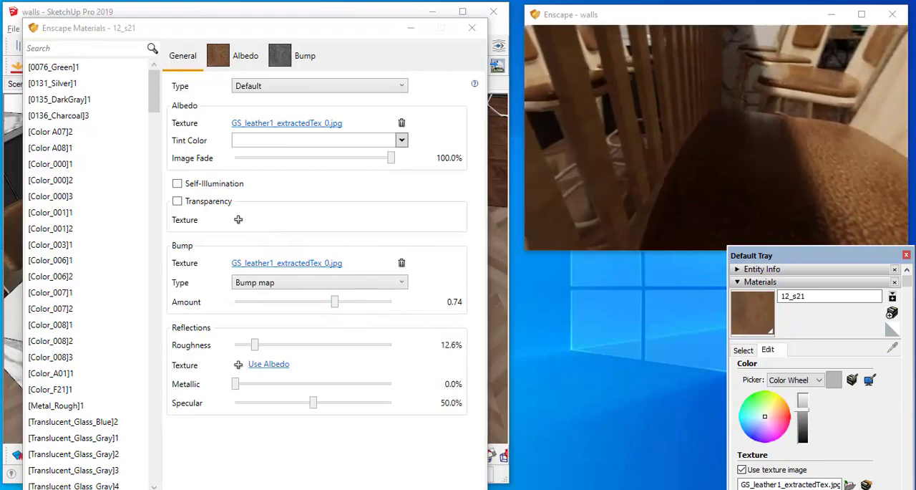
scroll(730, 211, "down", 3)
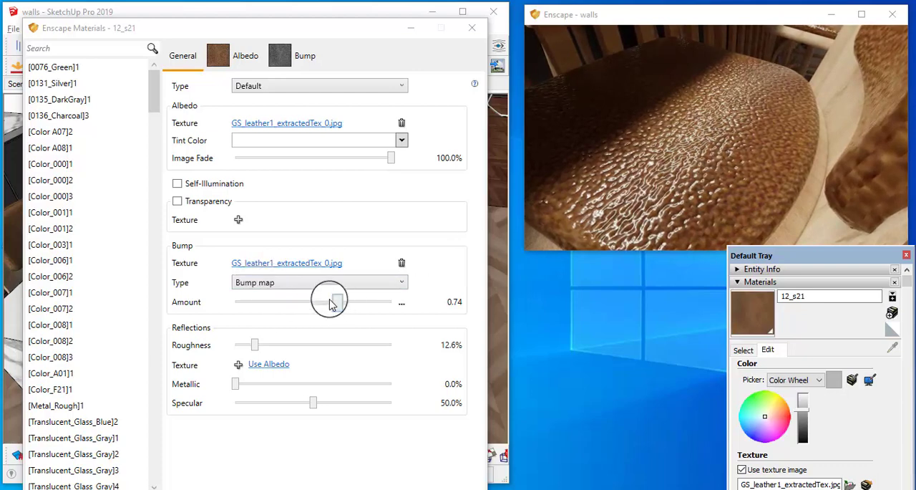
left_click_drag(334, 306, 302, 303)
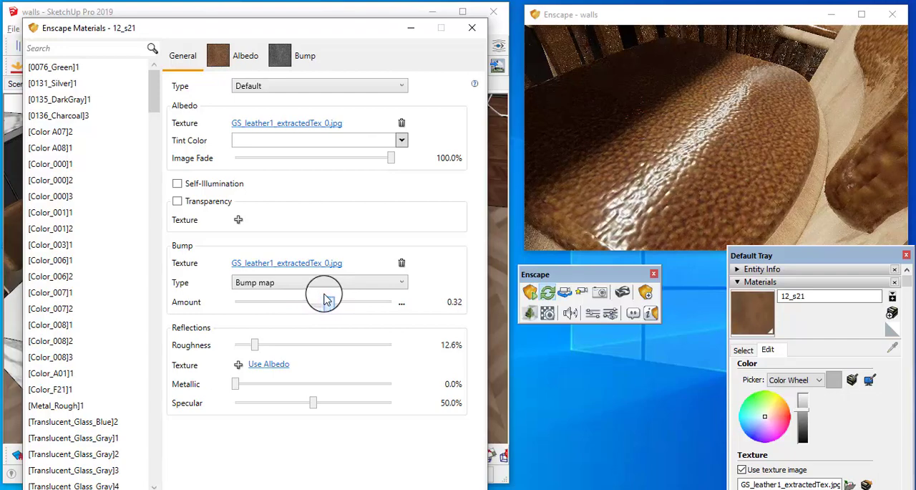
Step: Set the roughness of the stool leather material to 20.7% to soften its reflections
scroll(649, 168, "down", 5)
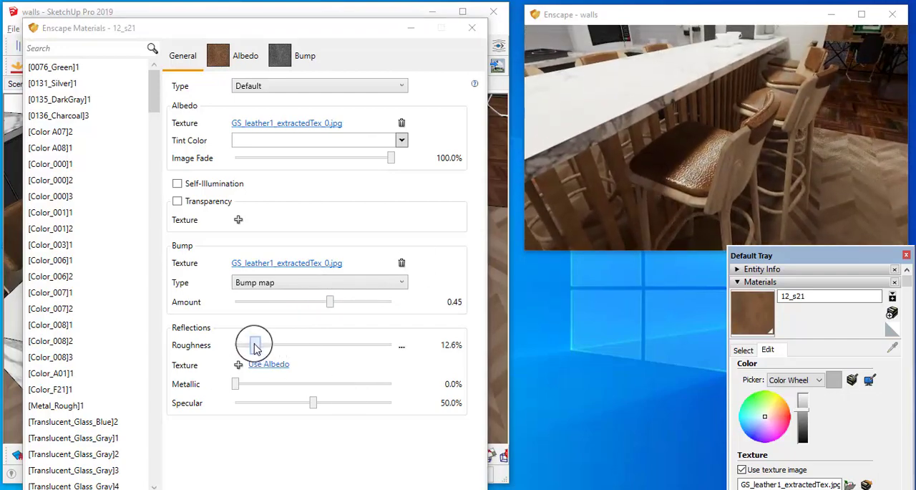
left_click_drag(255, 347, 266, 348)
left_click_drag(746, 150, 675, 189)
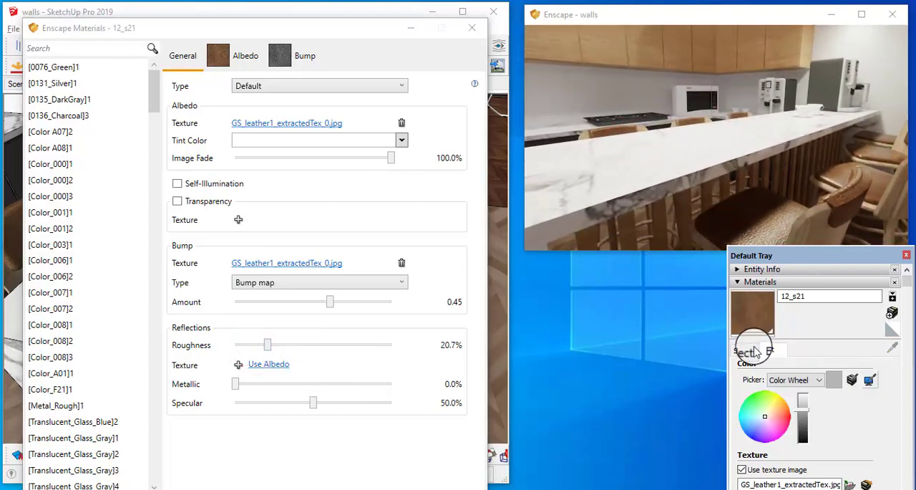
Step: Sample the bar stools' wood material b113_BS and set its Enscape roughness to 8.3%
left_click(744, 349)
left_click(893, 347)
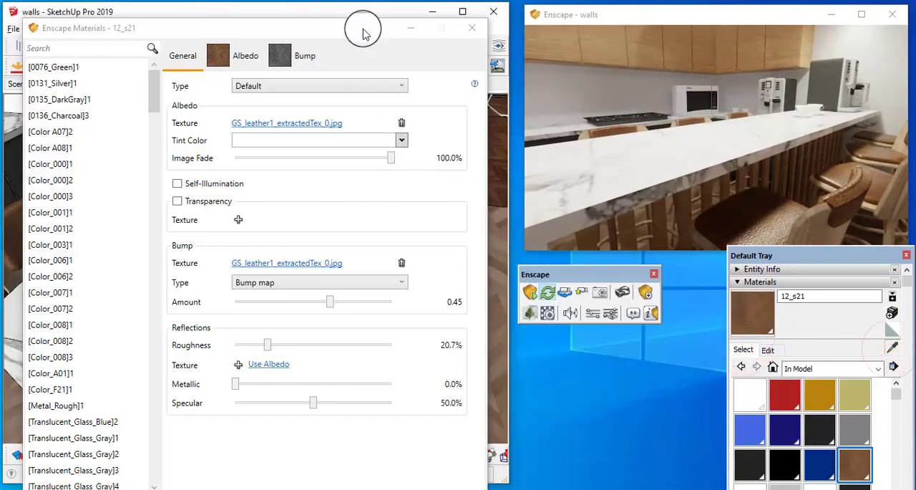
left_click_drag(363, 34, 410, 409)
mouse_move(344, 320)
middle_mouse_down()
mouse_move(306, 272)
mouse_move(322, 235)
middle_mouse_up()
left_click_drag(384, 400, 389, 120)
left_click_drag(428, 417, 309, 417)
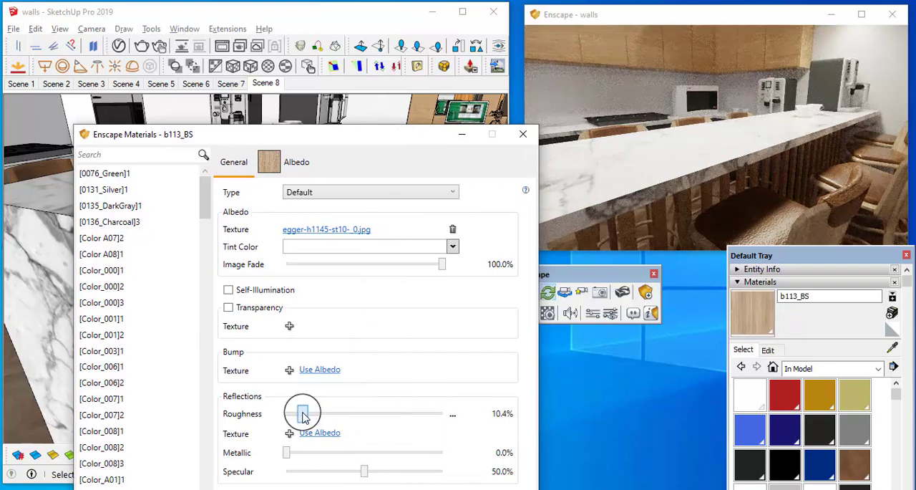
Step: Sample the dark side panel of the espresso machine on the counter and set its Enscape roughness to 9.1%
left_click_drag(766, 173, 742, 144)
key("s")
key("w")
key("w")
left_click_drag(794, 121, 773, 111)
key("w")
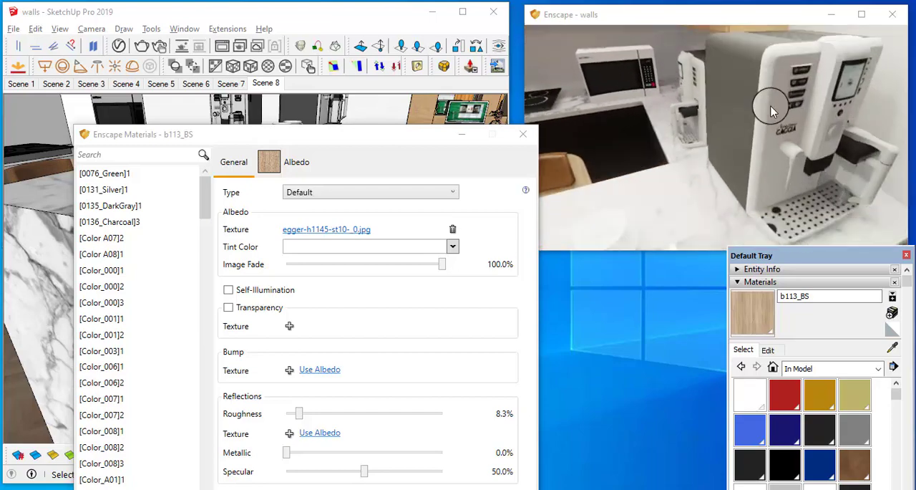
left_click_drag(391, 154, 424, 354)
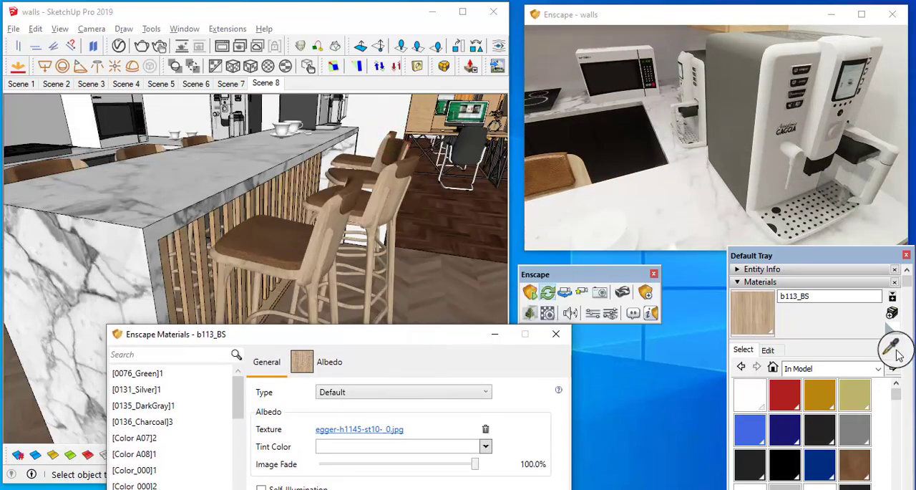
middle_click_drag(258, 141, 253, 221)
scroll(299, 226, "up", 3)
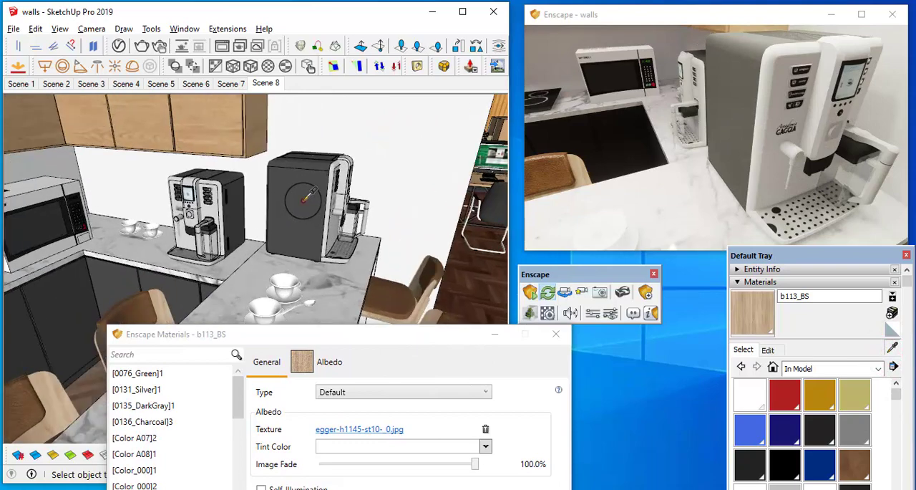
left_click(304, 197)
left_click_drag(401, 329, 395, 120)
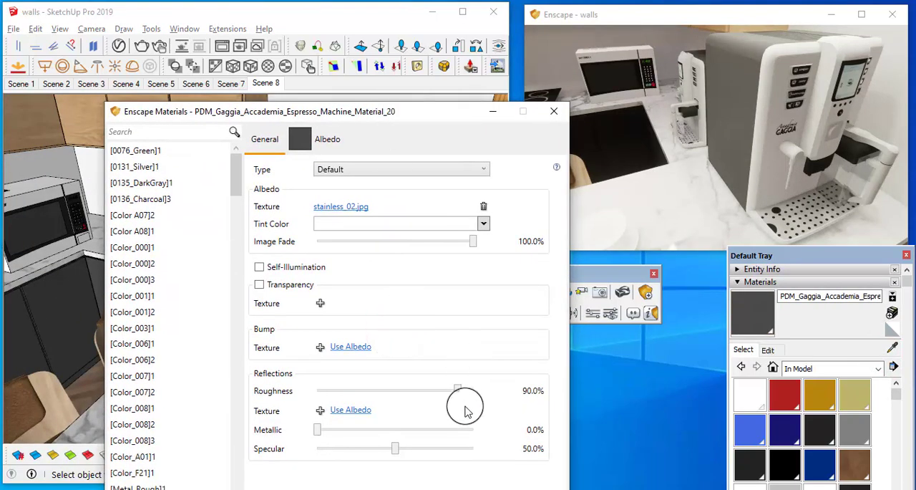
left_click_drag(459, 398, 333, 391)
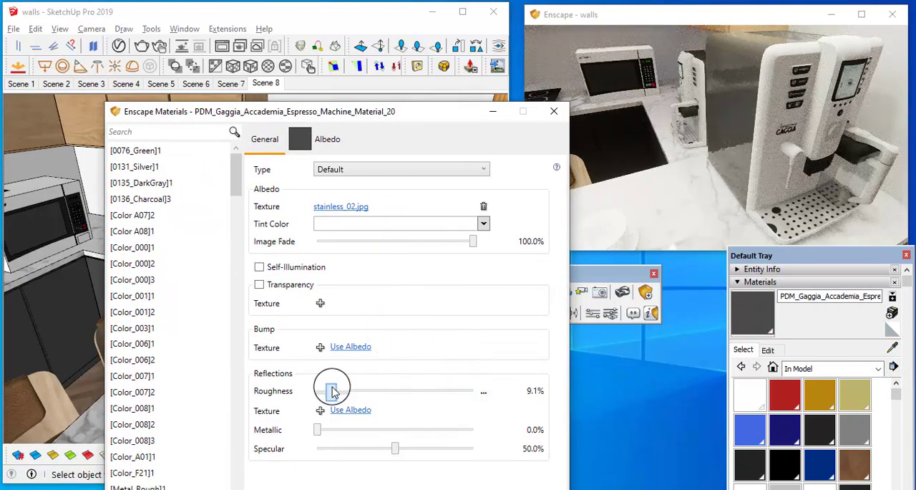
Step: Sample the light front body material of the espresso machine and set its Enscape roughness to 10.4%
left_click_drag(380, 111, 360, 326)
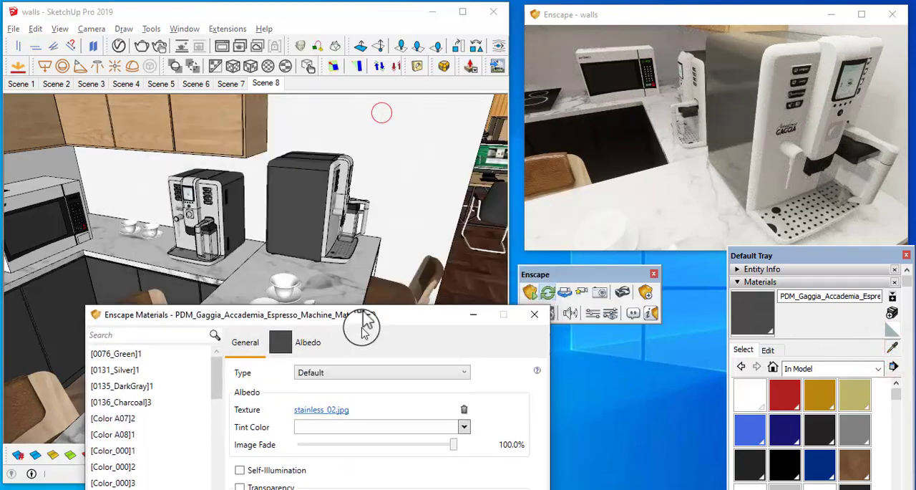
middle_click_drag(348, 200, 294, 196)
scroll(325, 131, "up", 1)
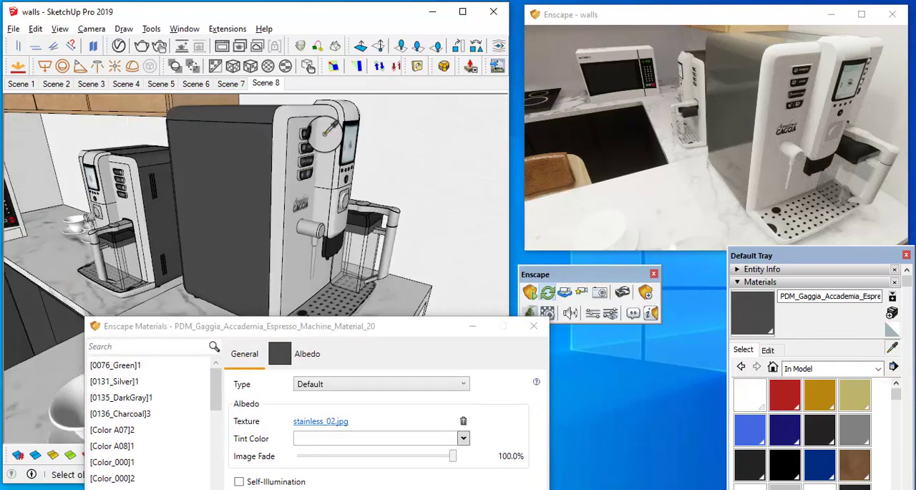
left_click(324, 132)
left_click_drag(360, 331, 358, 108)
left_click_drag(362, 387, 310, 397)
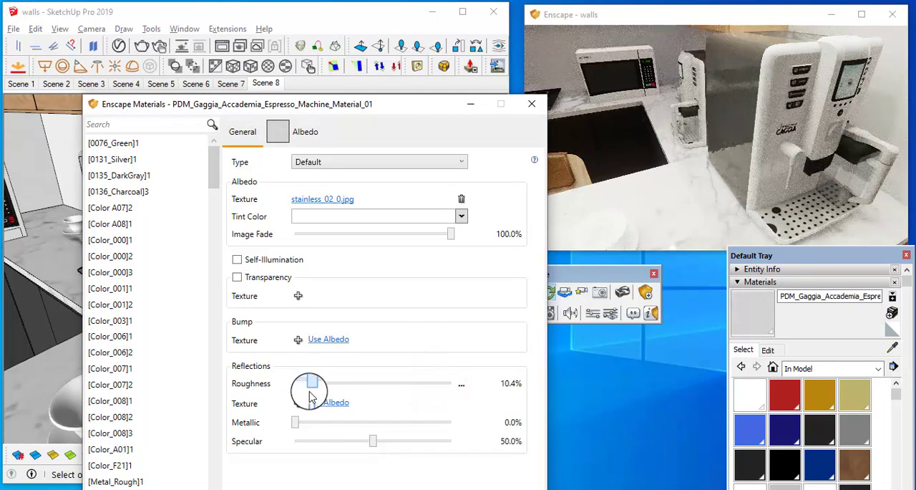
Step: Try the muted rose tint #966D6D on the espresso machine's front material and check it in the render
left_click(449, 172)
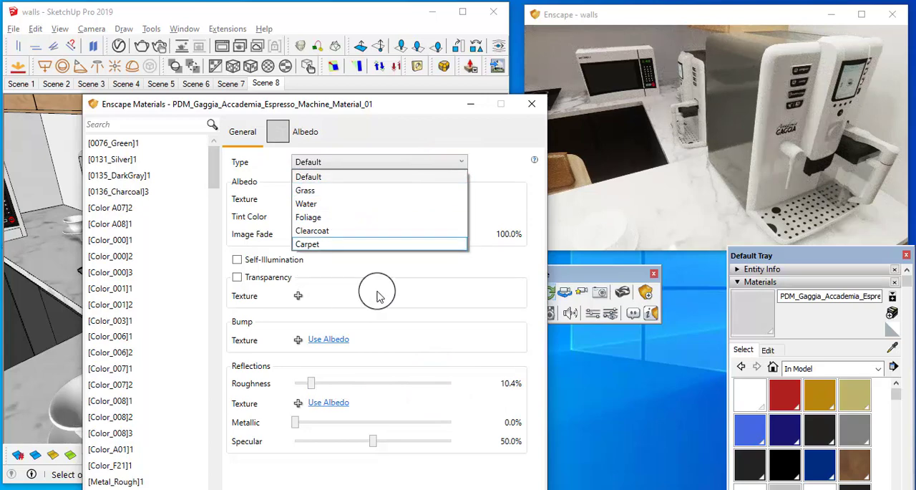
left_click(378, 291)
left_click(356, 234)
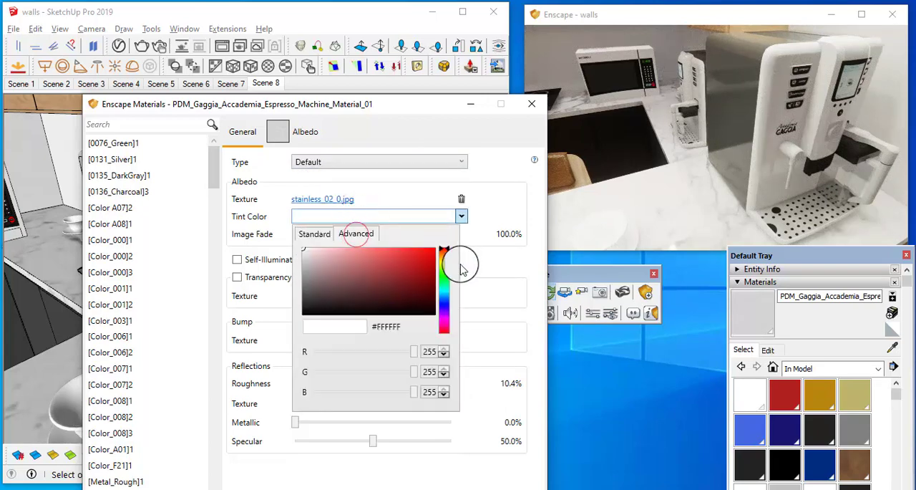
mouse_move(348, 260)
left_mouse_down()
mouse_move(348, 271)
mouse_move(325, 266)
mouse_move(336, 275)
mouse_move(316, 267)
mouse_move(336, 277)
left_mouse_up()
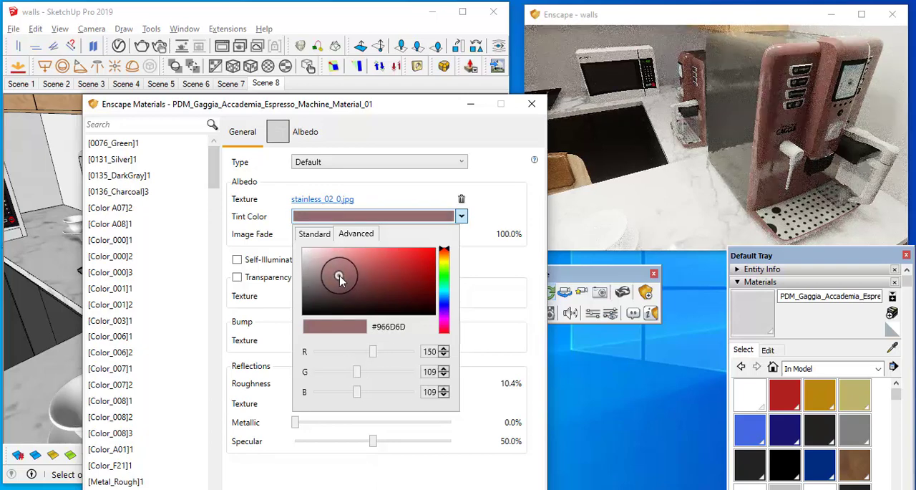
left_click(692, 127)
scroll(697, 122, "down", 6)
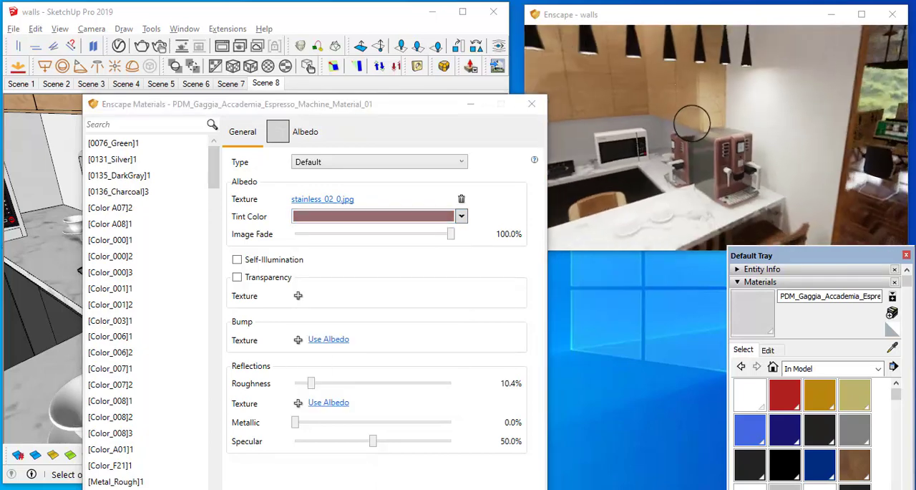
left_click_drag(707, 164, 699, 161)
mouse_move(699, 161)
right_mouse_down()
mouse_move(680, 162)
mouse_move(705, 164)
right_mouse_up()
scroll(705, 165, "up", 5)
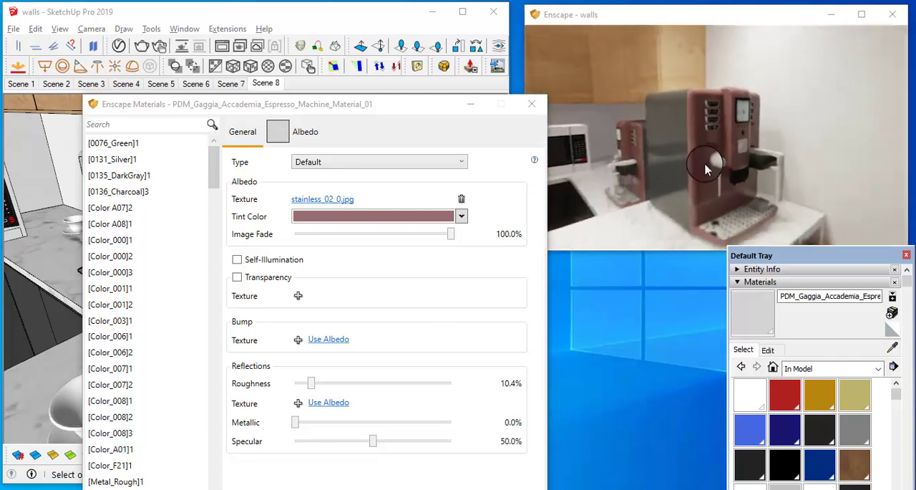
Step: Set the tint color of the espresso machine's front material to the peach tone #FFD7B8 and review it in the render
left_click(403, 215)
left_click_drag(340, 277, 341, 244)
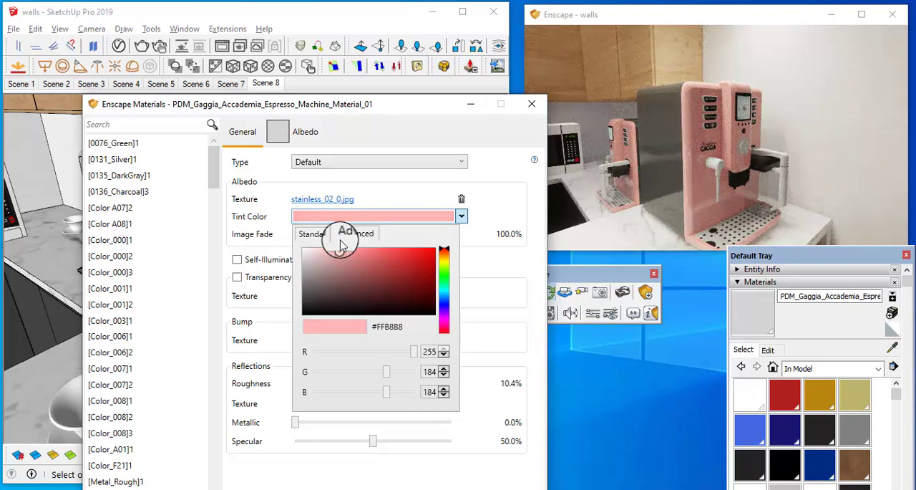
left_click_drag(451, 254, 451, 259)
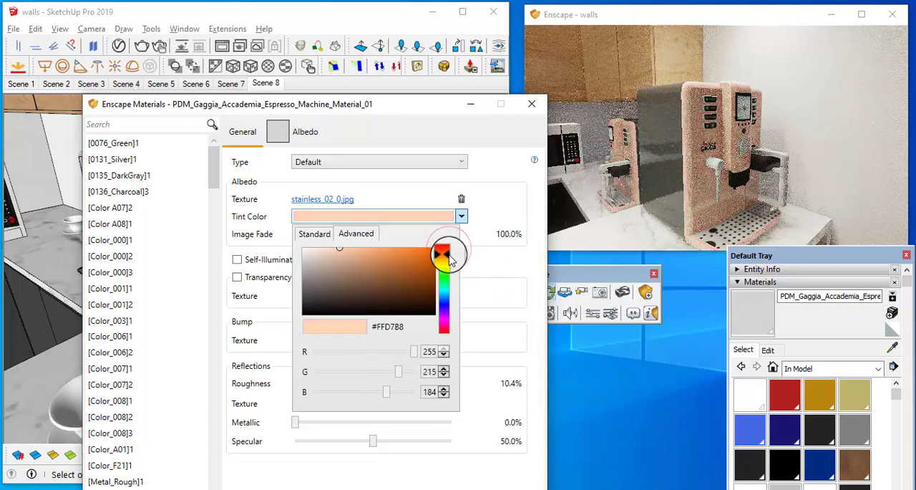
left_click(679, 186)
scroll(691, 190, "down", 10)
mouse_move(678, 186)
left_mouse_down()
mouse_move(693, 192)
mouse_move(689, 184)
left_mouse_up()
scroll(685, 187, "up", 10)
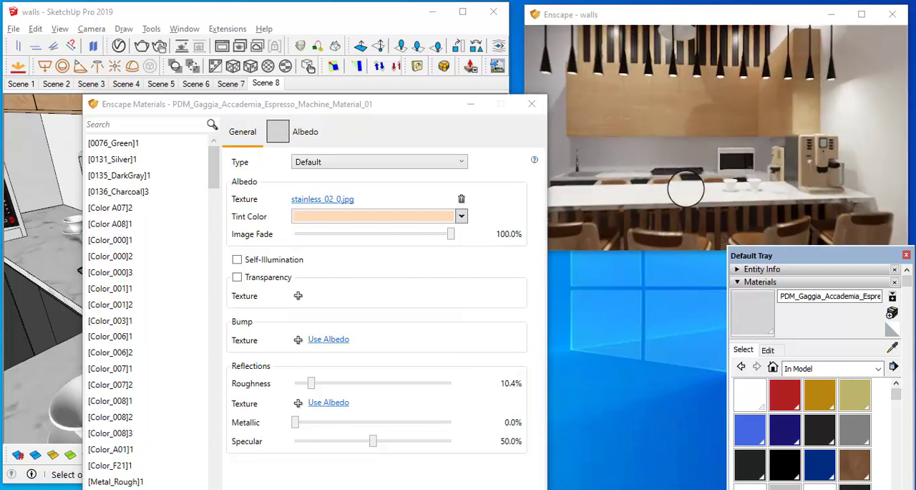
Step: Sample the microwave's white body material [Color_000]3 and set its Enscape albedo color to beige #EDD2BA
scroll(723, 164, "up", 5)
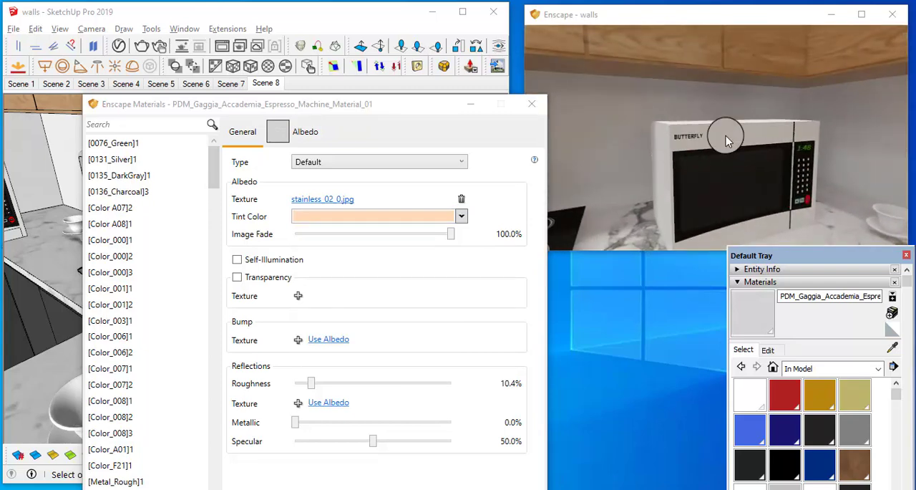
left_click(893, 351)
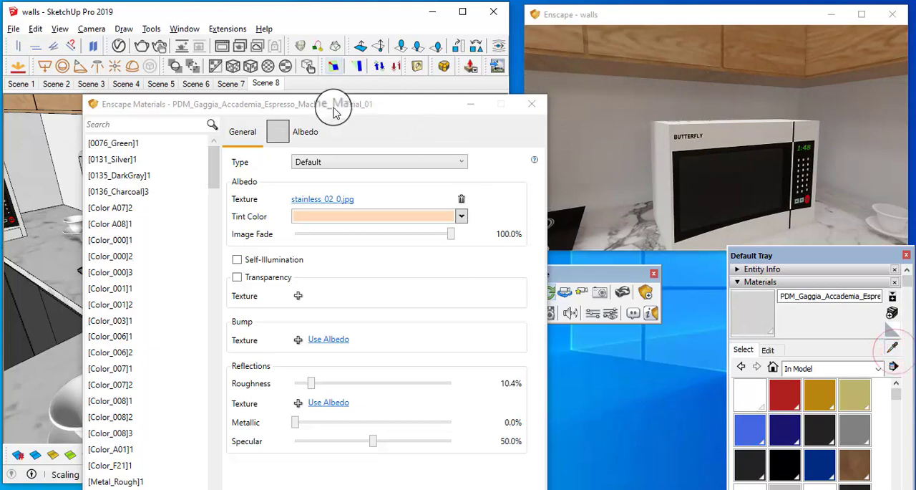
left_click_drag(333, 108, 538, 256)
mouse_move(239, 178)
middle_mouse_down("shift")
mouse_move(294, 176)
mouse_move(433, 216)
middle_mouse_up("shift")
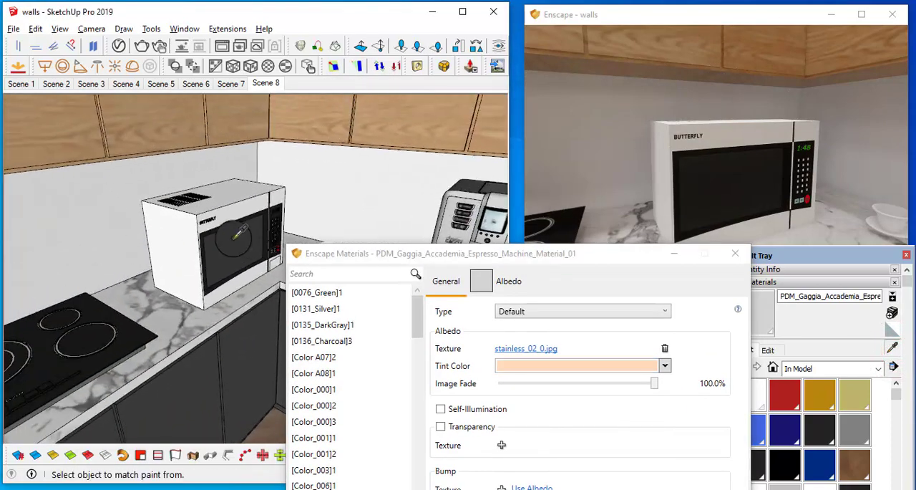
scroll(240, 230, "up", 2)
left_click(150, 221)
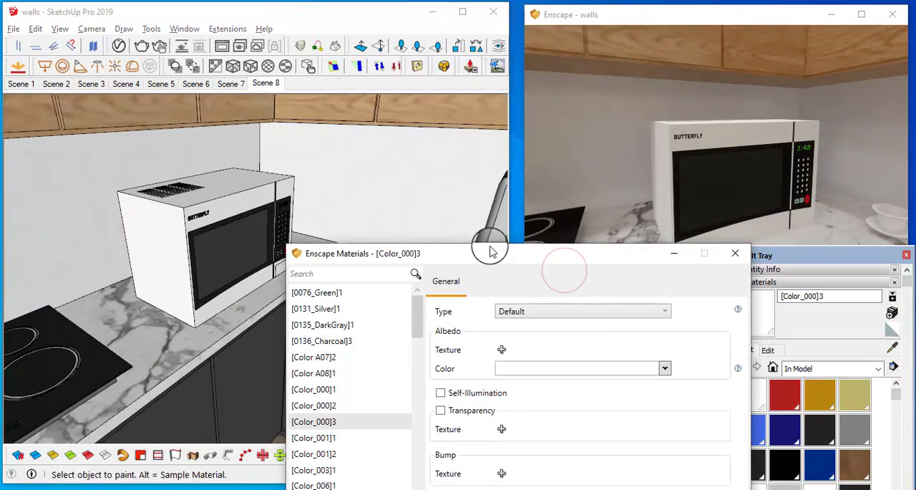
left_click_drag(491, 252, 360, 63)
left_click(501, 183)
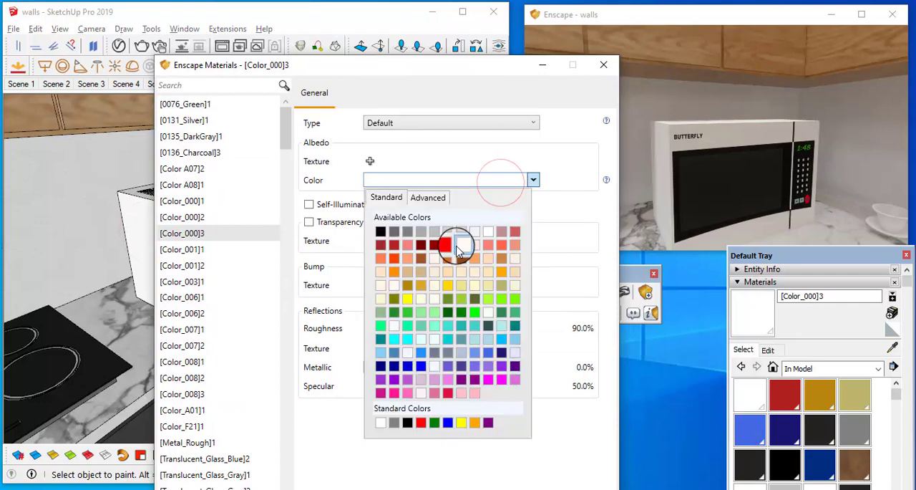
left_click(426, 204)
left_click(401, 217)
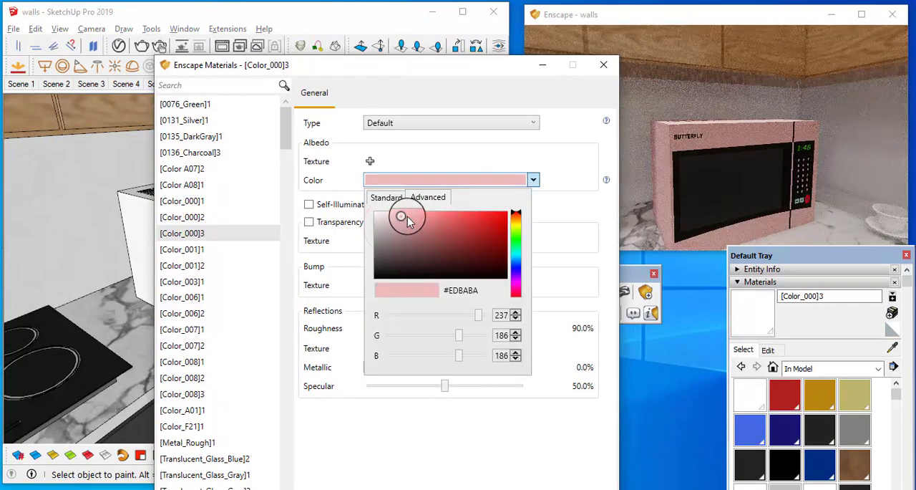
left_click_drag(519, 220, 523, 227)
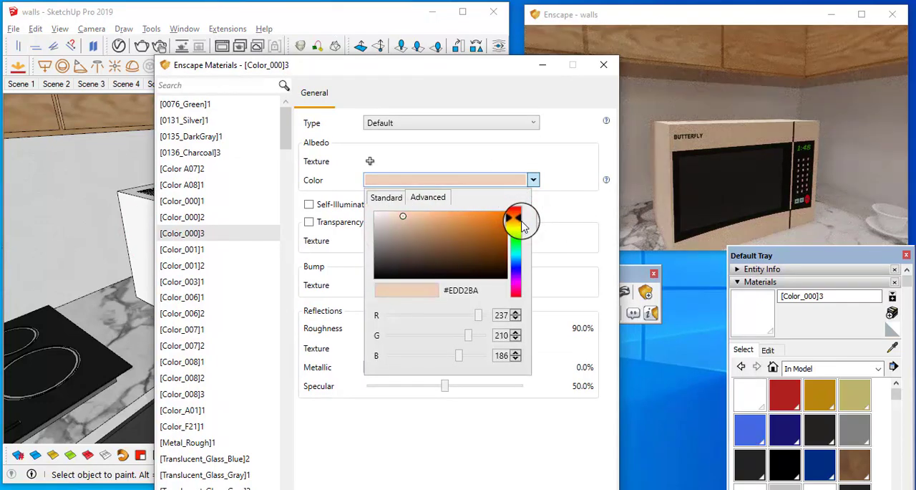
Step: Set the roughness of the microwave's body material to 7.0% and check its reflections in the render
left_click(697, 154)
scroll(695, 157, "down", 5)
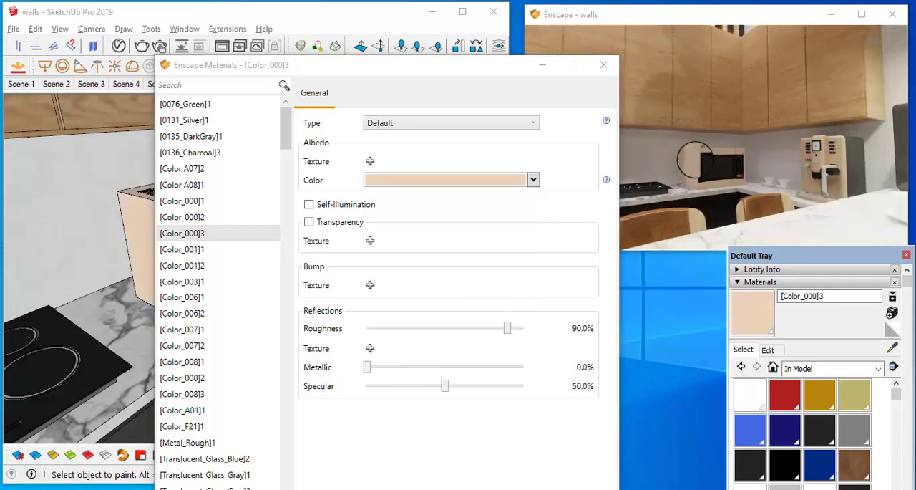
left_click_drag(694, 160, 750, 154)
scroll(692, 163, "up", 5)
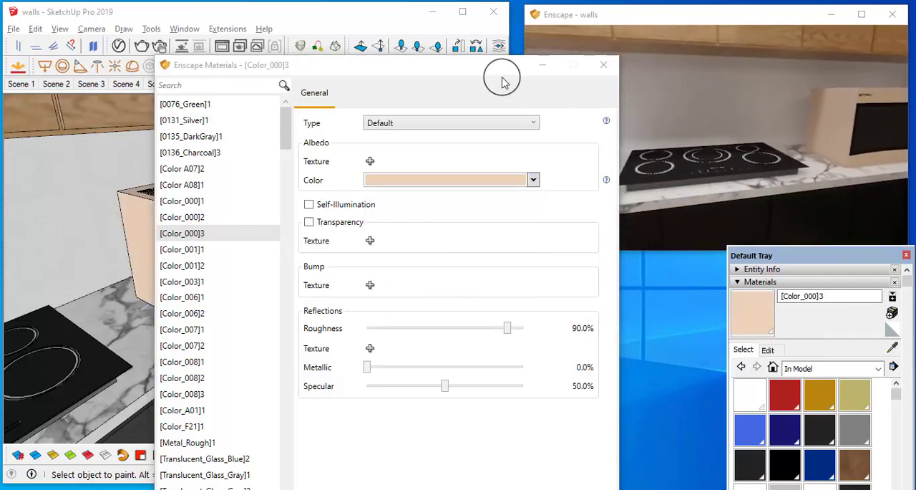
left_click_drag(508, 329, 392, 335)
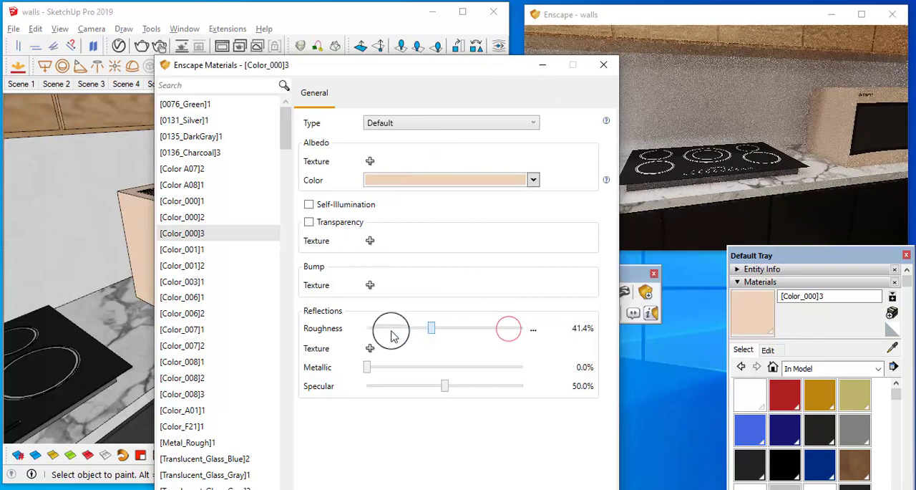
left_click_drag(847, 129, 904, 128)
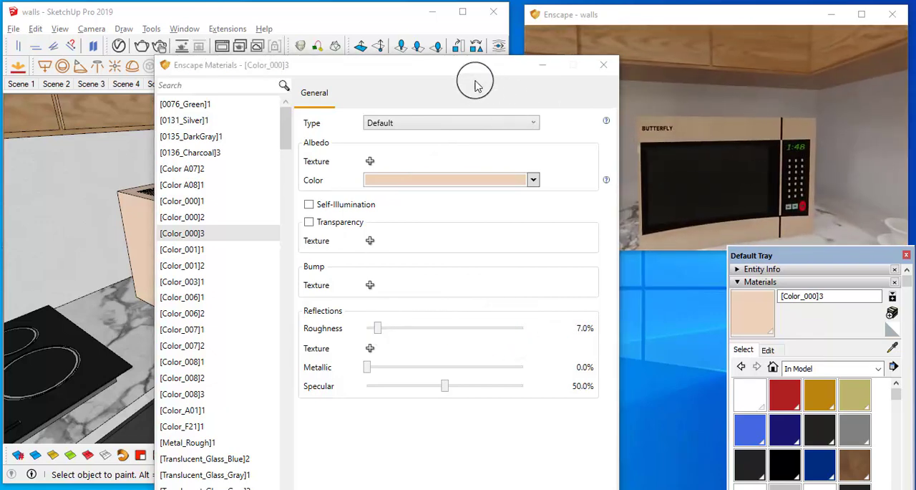
Step: Sample the microwave's dark door window material [Color_006]2 and set its Enscape roughness to 0.0%
left_click_drag(476, 85, 530, 269)
left_click(893, 348)
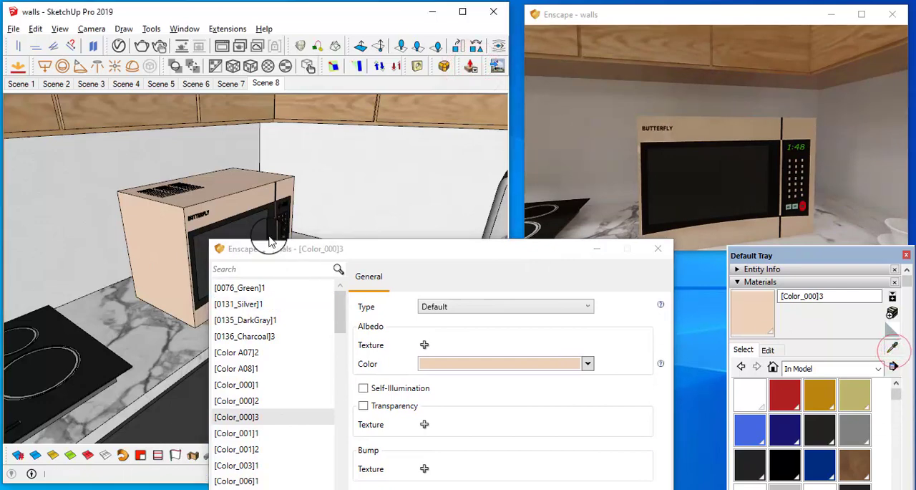
left_click(259, 225)
left_click_drag(447, 249, 411, 75)
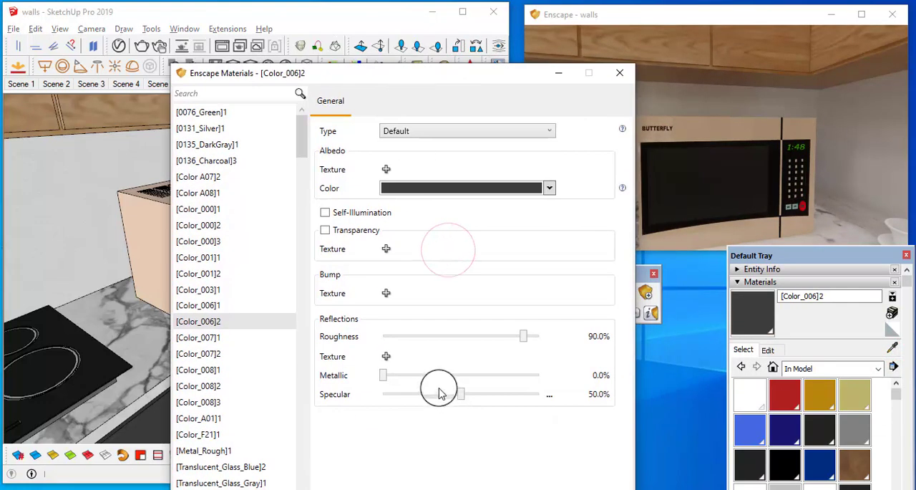
left_click_drag(378, 340, 322, 342)
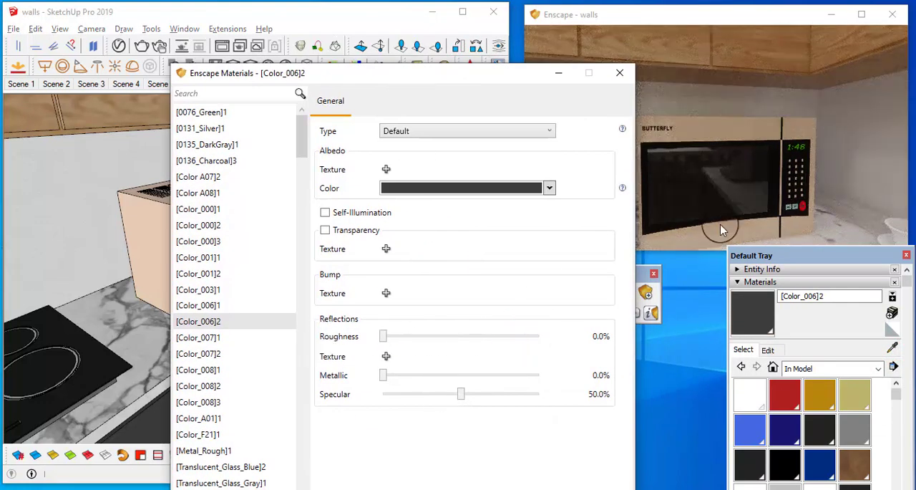
mouse_move(732, 205)
right_mouse_down()
mouse_move(724, 207)
mouse_move(750, 174)
mouse_move(687, 197)
mouse_move(720, 203)
right_mouse_up()
scroll(728, 213, "down", 5)
scroll(733, 170, "up", 5)
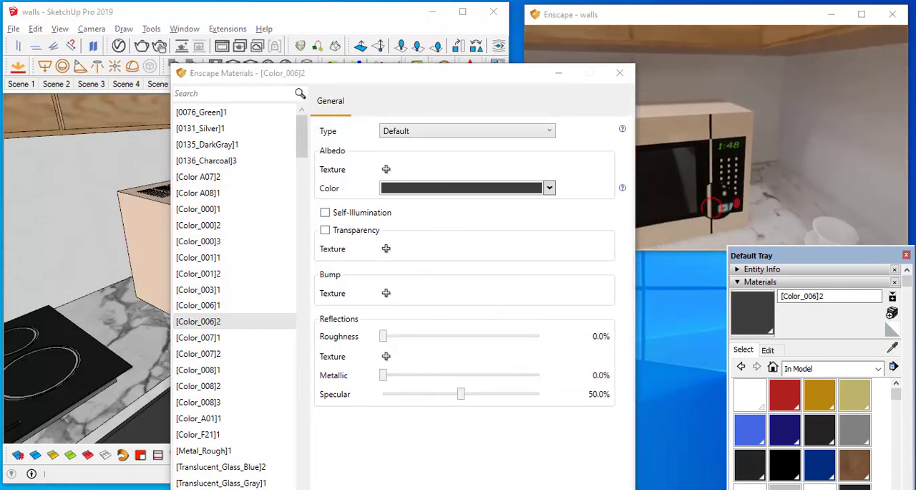
Step: Sample the green clock digits on the microwave display and enable self-illumination for their material Color_F06
left_click_drag(477, 72, 503, 152)
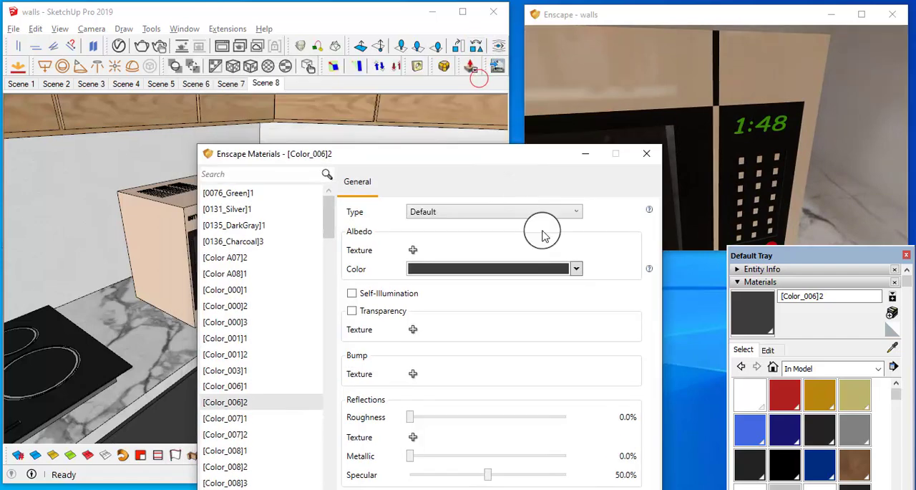
left_click(892, 347)
left_click_drag(411, 147, 539, 284)
scroll(324, 223, "up", 8)
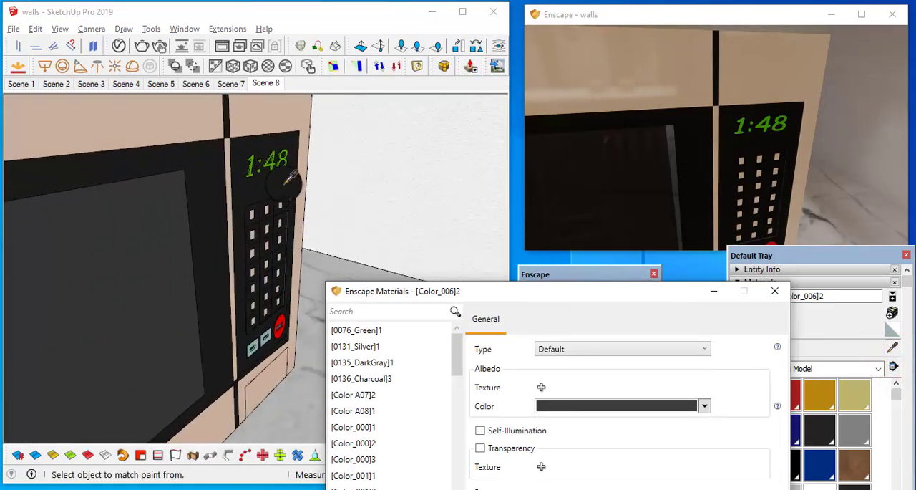
left_click(232, 136)
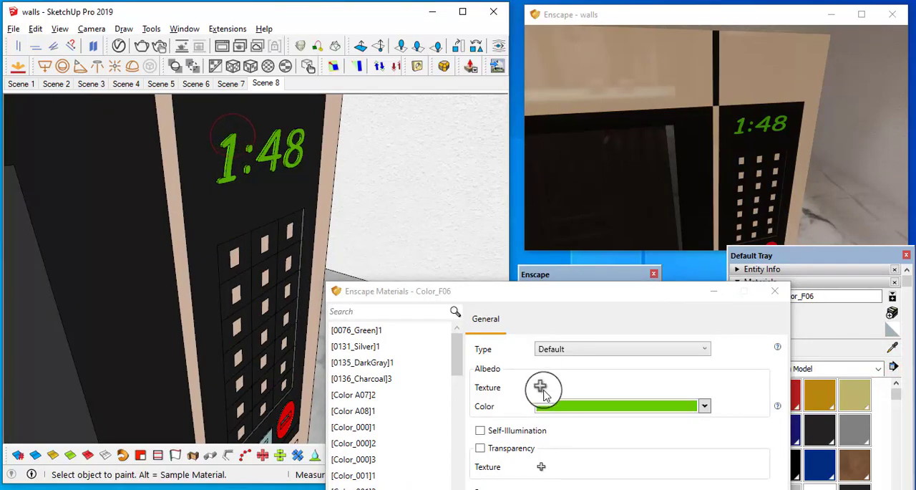
left_click(478, 430)
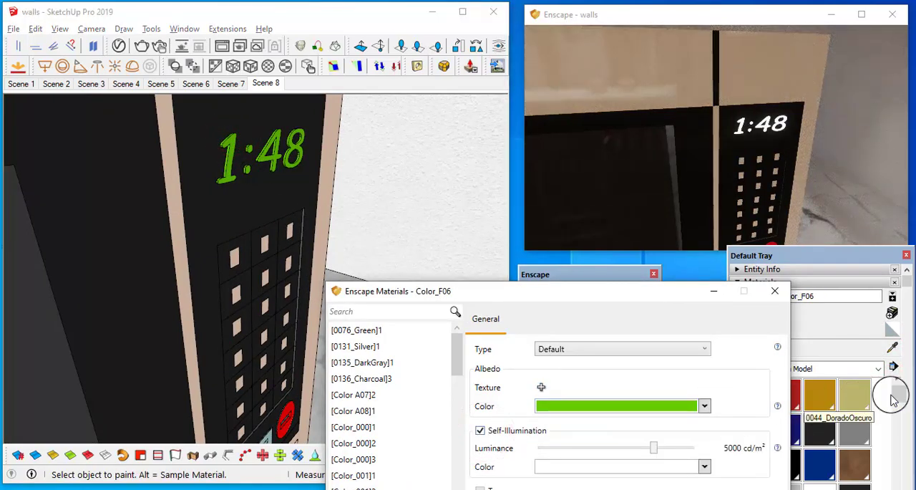
Step: Sample the cooktop's black surface material Color_008 and set its Enscape roughness to 0.0%
left_click(894, 349)
mouse_move(325, 222)
middle_mouse_down()
mouse_move(304, 177)
mouse_move(295, 82)
middle_mouse_up()
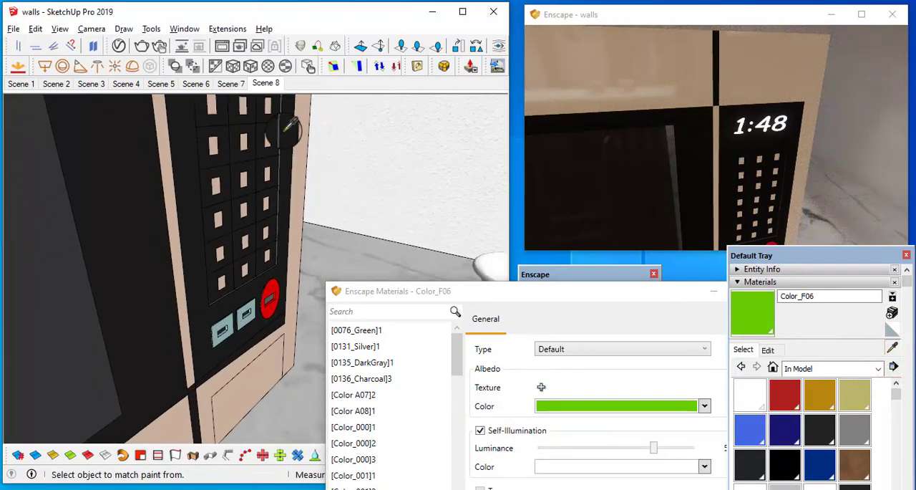
mouse_move(289, 135)
middle_mouse_down()
mouse_move(153, 194)
mouse_move(197, 280)
middle_mouse_up()
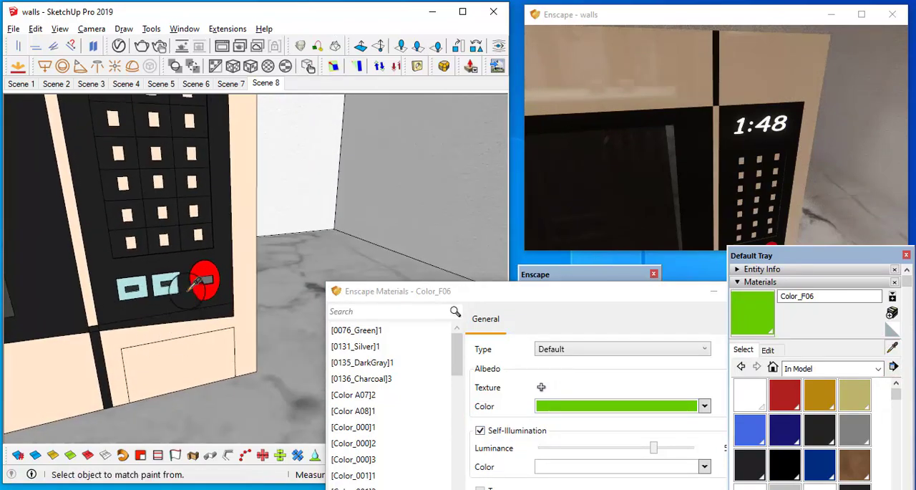
key("s")
left_click_drag(748, 136, 748, 137)
scroll(358, 204, "down", 5)
mouse_move(182, 231)
middle_mouse_down()
mouse_move(486, 211)
mouse_move(237, 262)
mouse_move(490, 289)
middle_mouse_up()
left_click(352, 259)
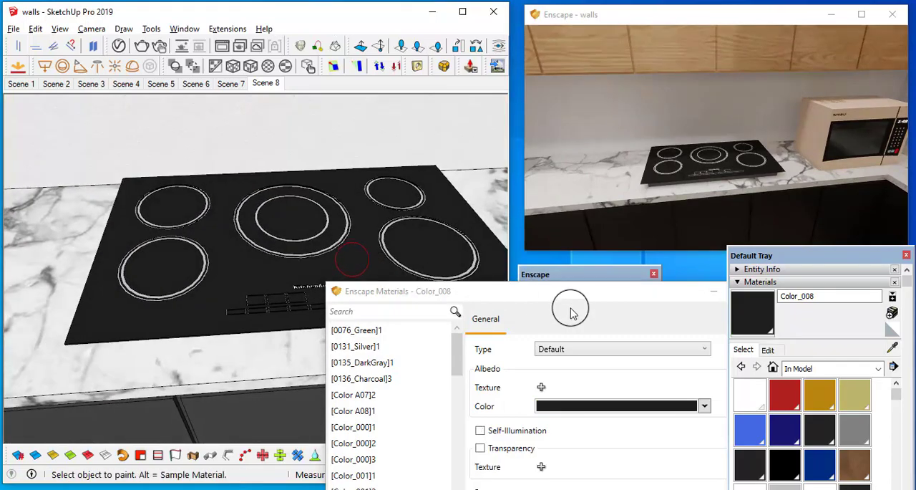
left_click(578, 291)
left_click_drag(453, 365, 285, 356)
scroll(721, 204, "up", 3)
right_click_drag(721, 207, 739, 188)
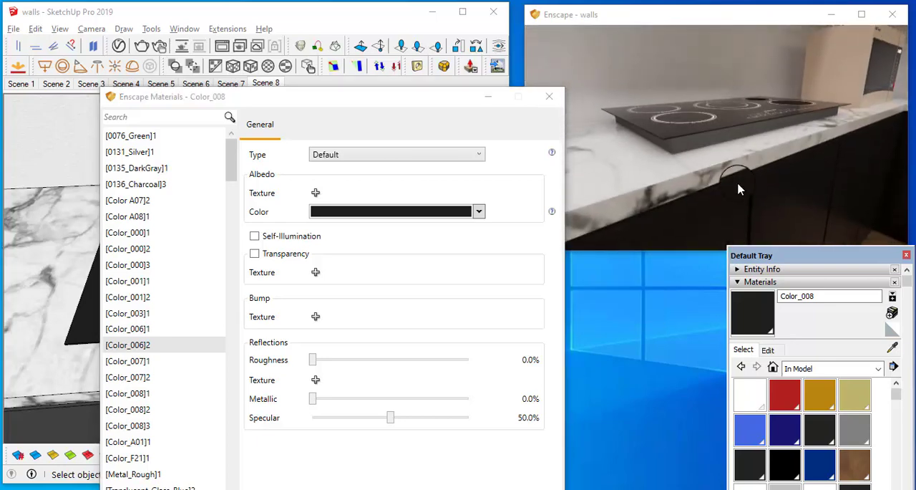
Step: Sample the cooktop's grey side material Color_005 and set its Enscape roughness to 20.3% and metallic to 66.3%
left_click(897, 352)
mouse_move(458, 117)
left_mouse_down()
mouse_move(650, 269)
mouse_move(710, 301)
left_mouse_up()
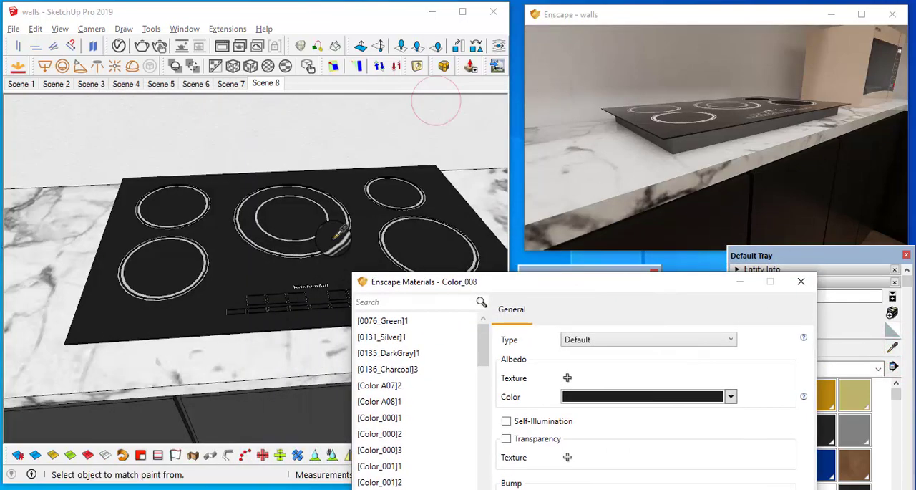
mouse_move(434, 96)
middle_mouse_down()
mouse_move(400, 180)
mouse_move(160, 266)
middle_mouse_up()
left_click(160, 267)
left_click_drag(620, 285, 437, 103)
left_click_drag(509, 367, 391, 364)
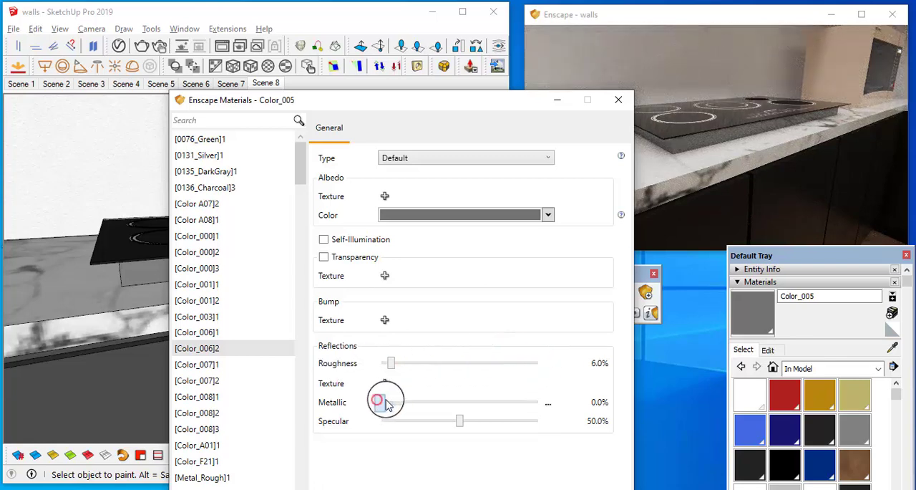
left_click_drag(379, 402, 491, 398)
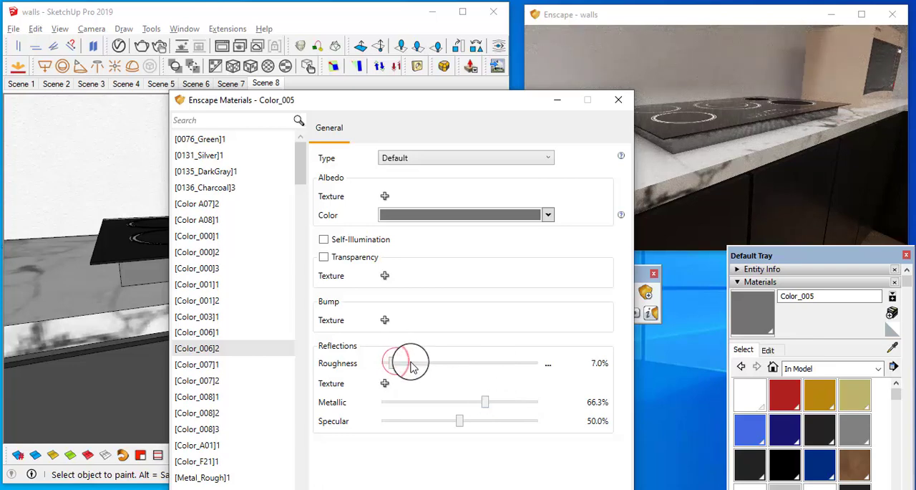
left_click_drag(391, 365, 413, 364)
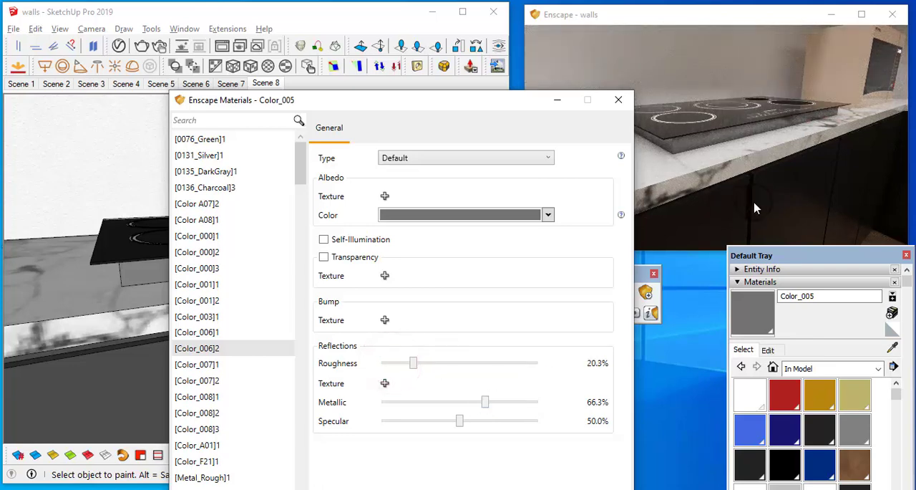
Step: Sample the sink basin's material <0131_Silver> and set its Enscape roughness to 4.7%
left_click_drag(715, 200, 757, 220)
scroll(798, 186, "up", 4)
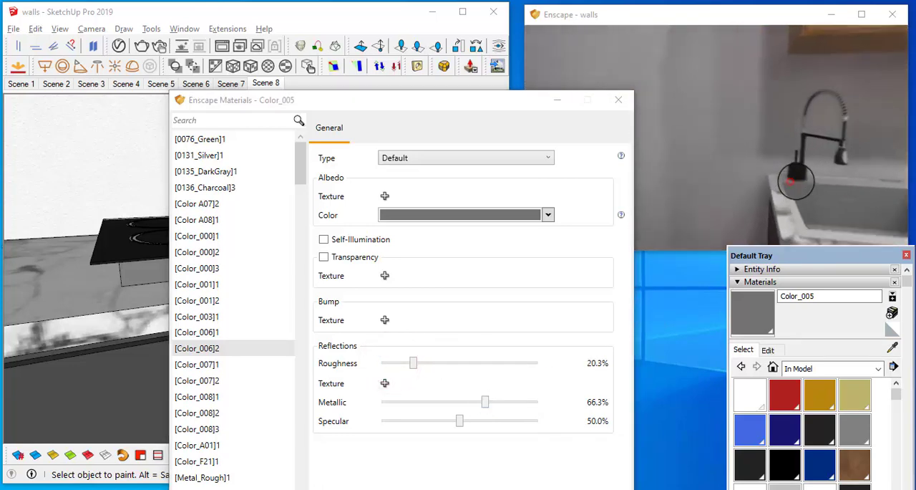
mouse_move(797, 186)
right_mouse_down()
mouse_move(737, 178)
mouse_move(790, 181)
right_mouse_up()
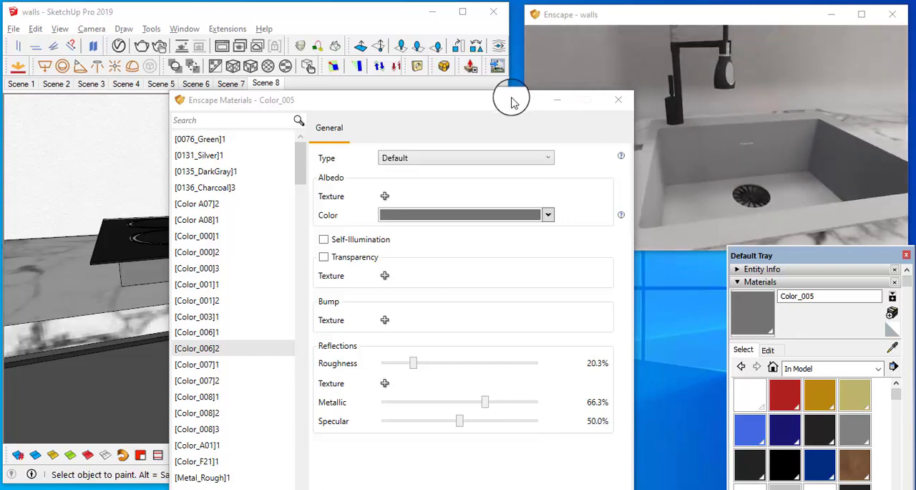
left_click_drag(511, 97, 582, 246)
left_click(893, 346)
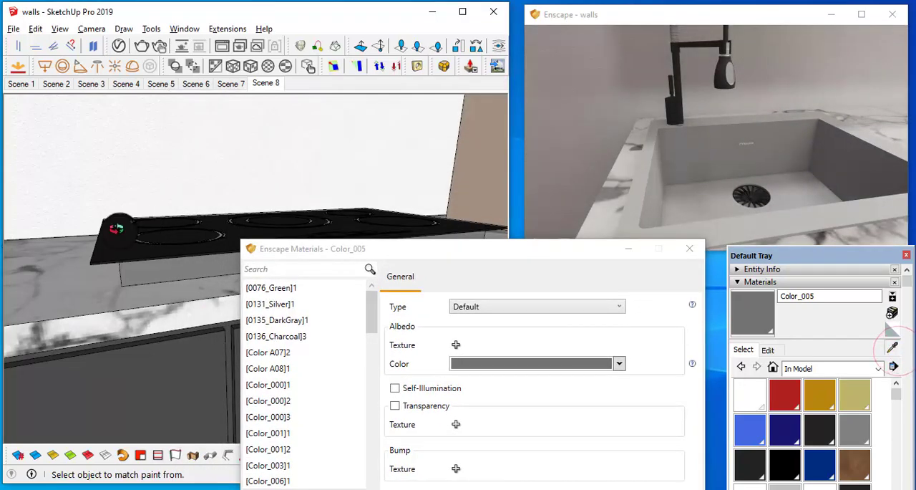
mouse_move(116, 227)
middle_mouse_down()
mouse_move(188, 261)
mouse_move(446, 221)
mouse_move(149, 210)
mouse_move(204, 251)
middle_mouse_up()
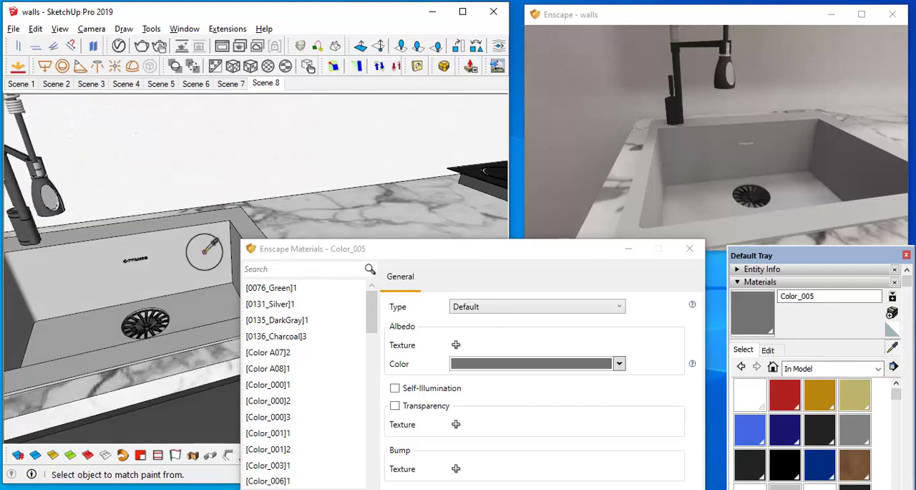
left_click(204, 250)
left_click_drag(433, 248, 389, 100)
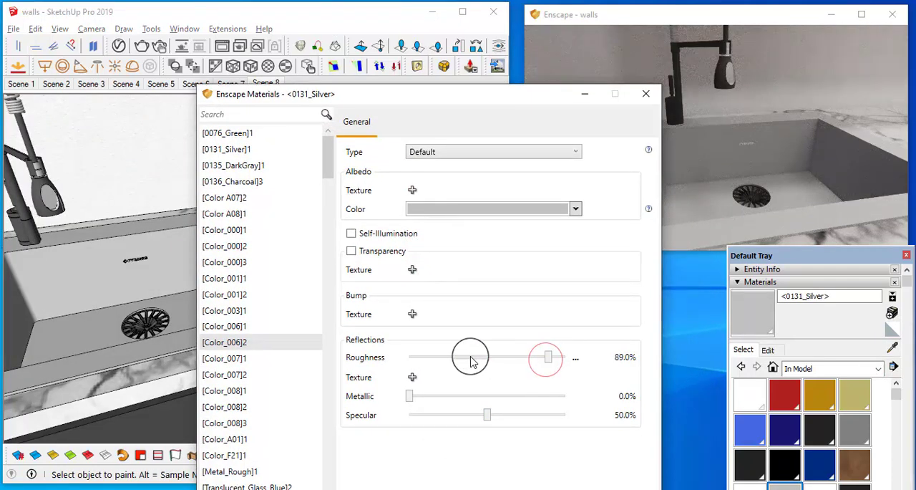
left_click_drag(549, 360, 520, 360)
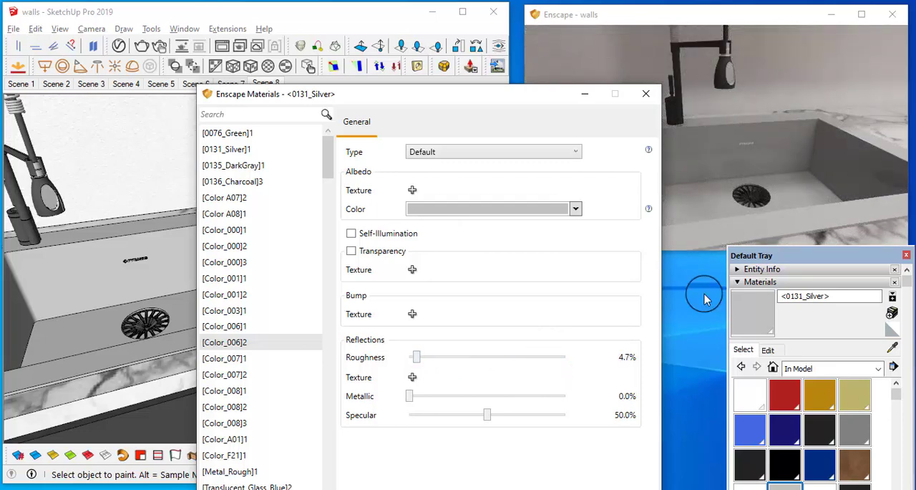
Step: Set the metallic value of the sink's silver material to 61.5% and check the sink in the render
left_click_drag(411, 400, 506, 398)
scroll(881, 164, "down", 5)
right_click_drag(880, 164, 881, 164)
scroll(881, 164, "up", 3)
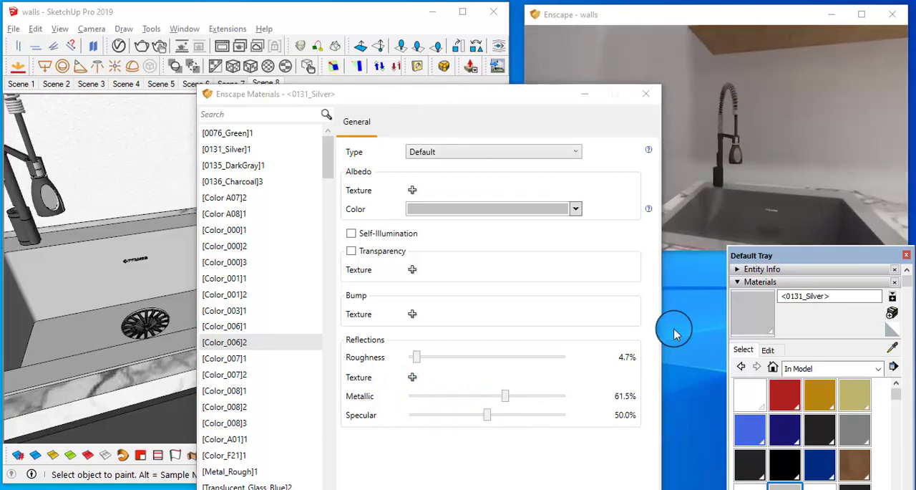
Step: Sample the faucet's dark material [Color_001]2 and set its albedo color to #F2F2F2
mouse_move(43, 214)
middle_mouse_down()
mouse_move(205, 245)
mouse_move(193, 187)
middle_mouse_up()
left_click_drag(385, 91, 568, 127)
scroll(211, 147, "up", 3)
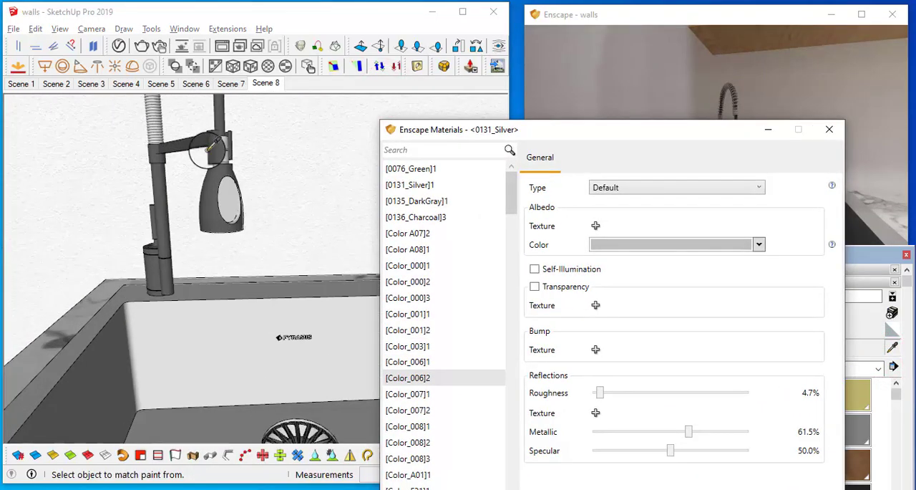
left_click(219, 111, "alt")
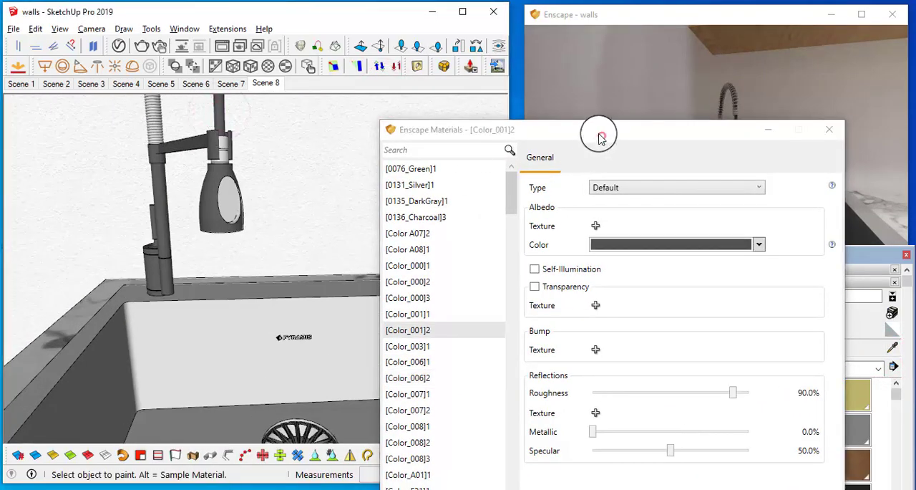
left_click_drag(600, 136, 239, 28)
left_click(352, 127)
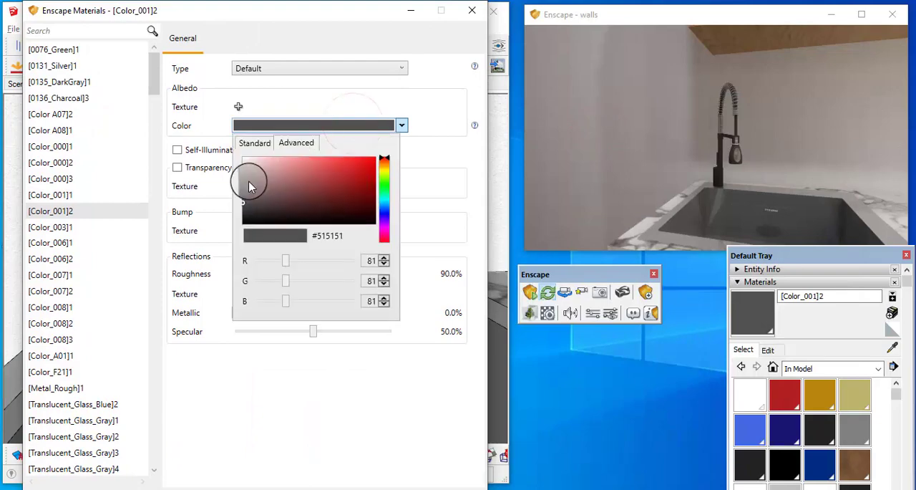
left_click_drag(251, 181, 249, 161)
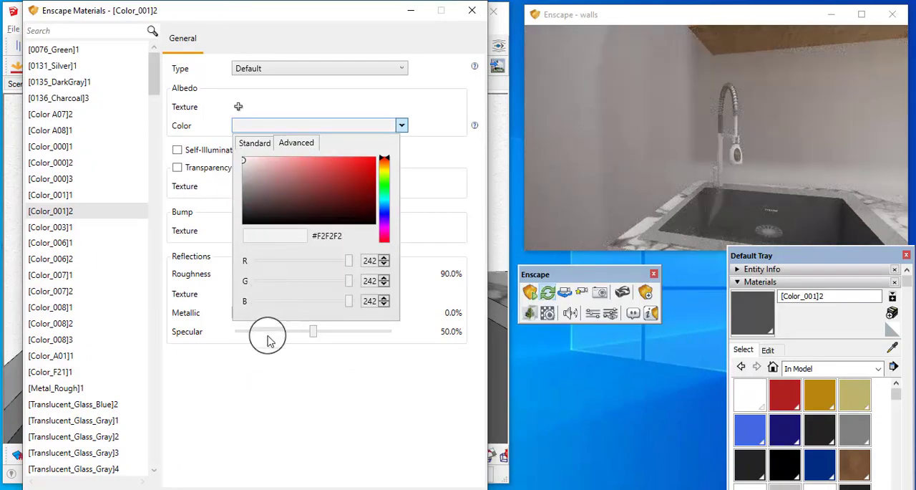
Step: Set the faucet material's metallic to 100.0% and roughness to 23.7%, checking its reflections in the render
left_click(306, 388)
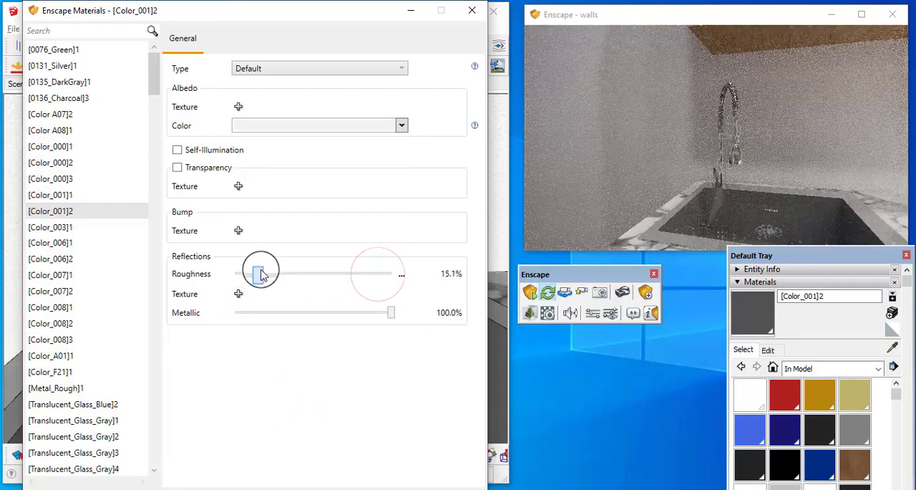
left_click(721, 208)
scroll(721, 208, "up", 4)
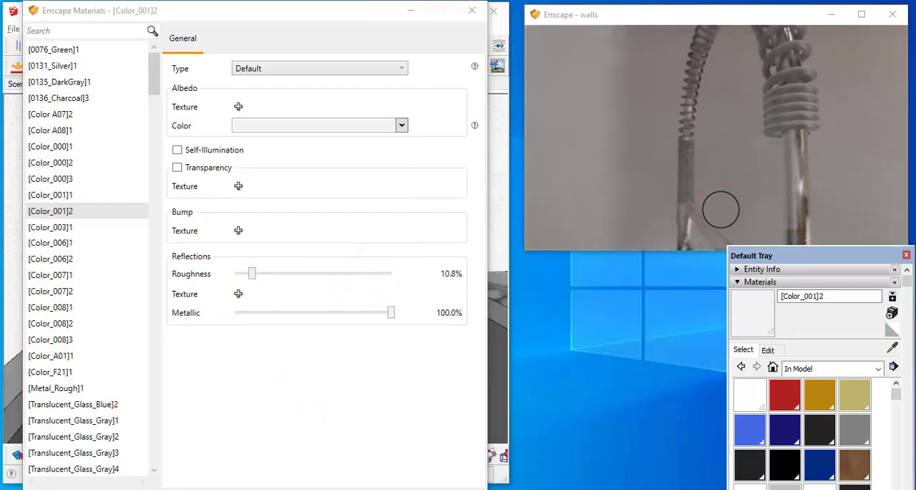
scroll(721, 208, "down", 2)
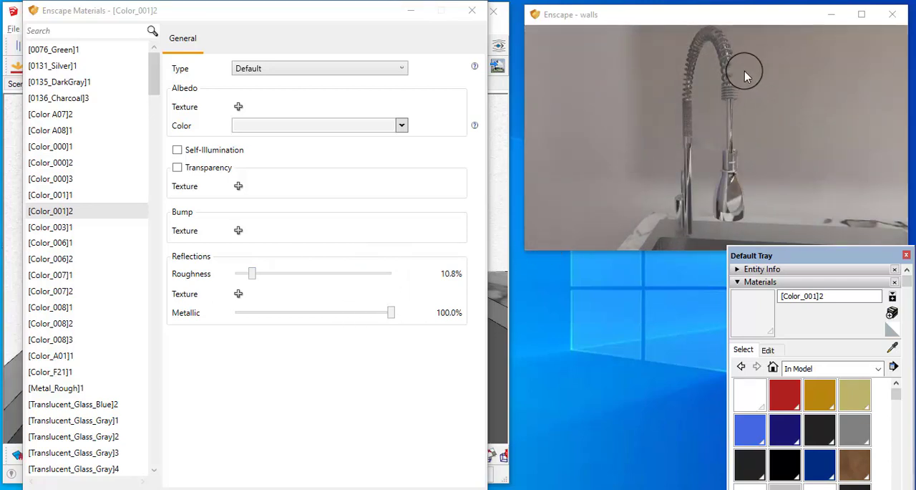
scroll(744, 75, "up", 5)
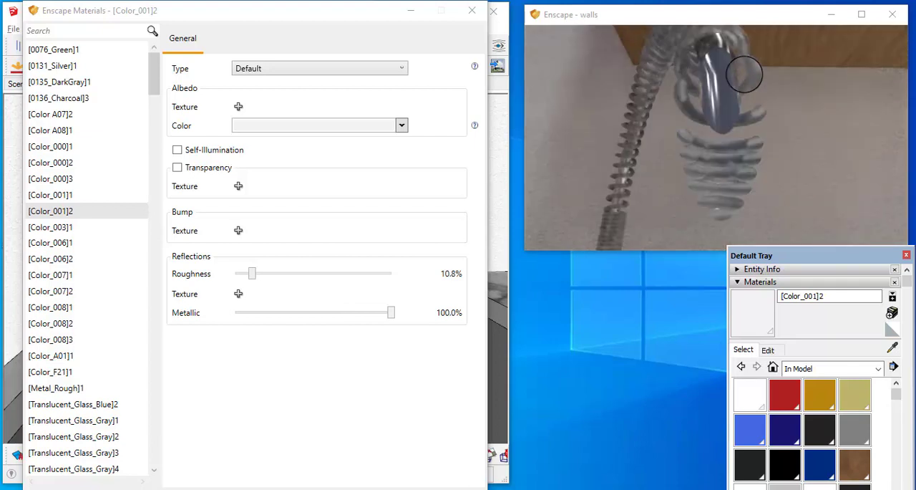
scroll(744, 75, "down", 6)
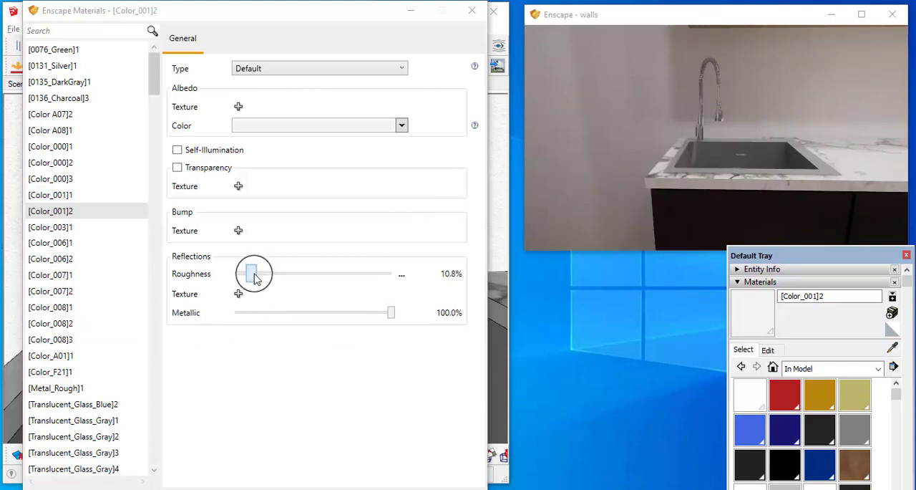
left_click_drag(255, 277, 268, 279)
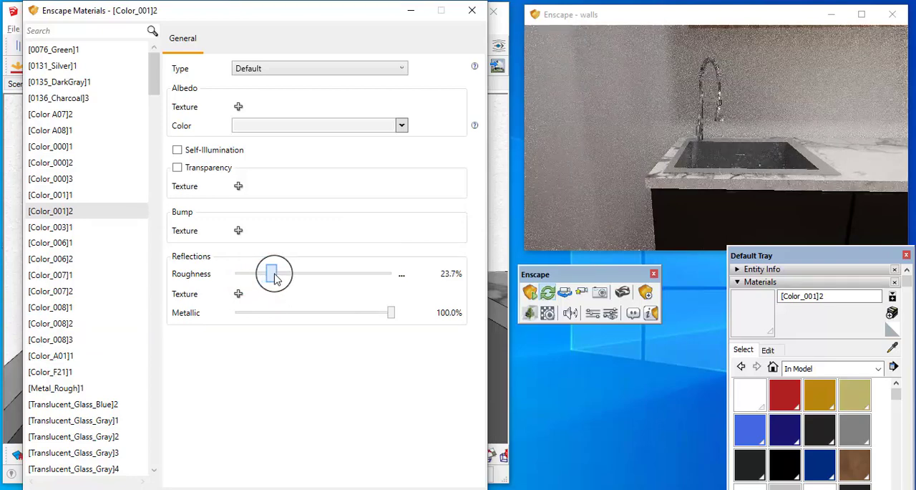
Step: Examine the whole kitchen in the Enscape render from several distances and angles, including the island, stools and cabinets
left_click(723, 165)
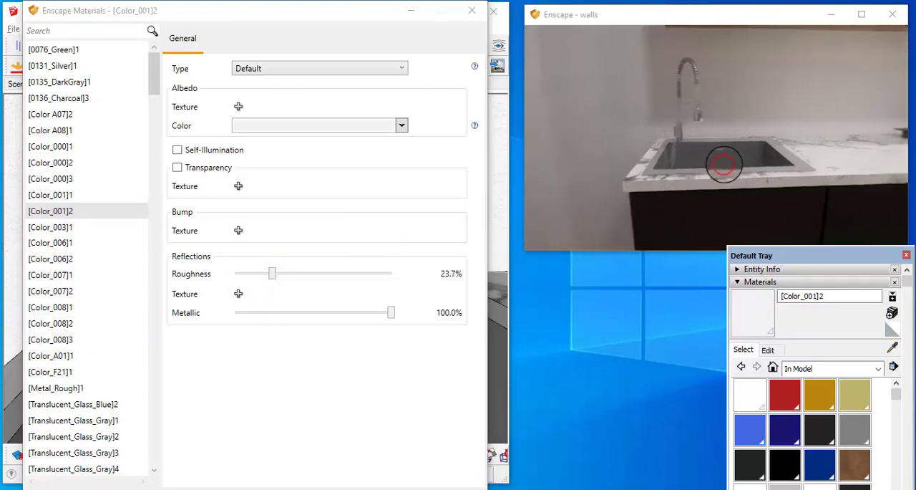
key("s")
key("s")
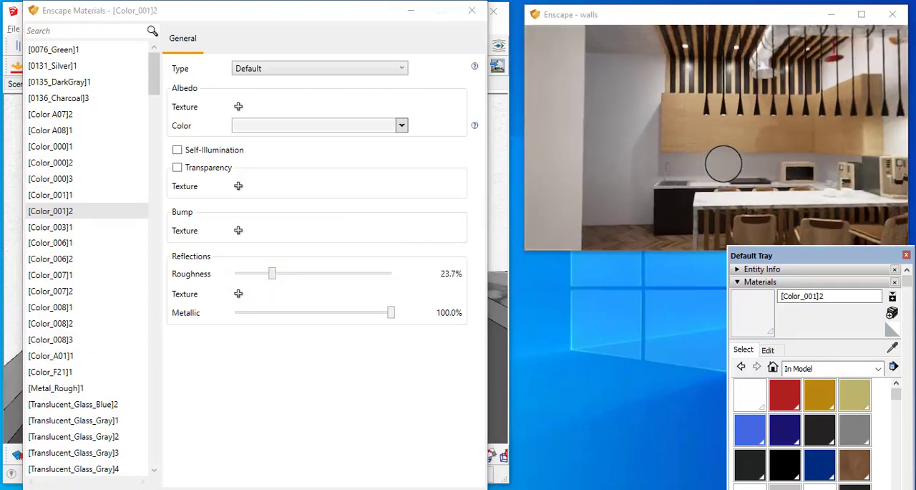
key("s")
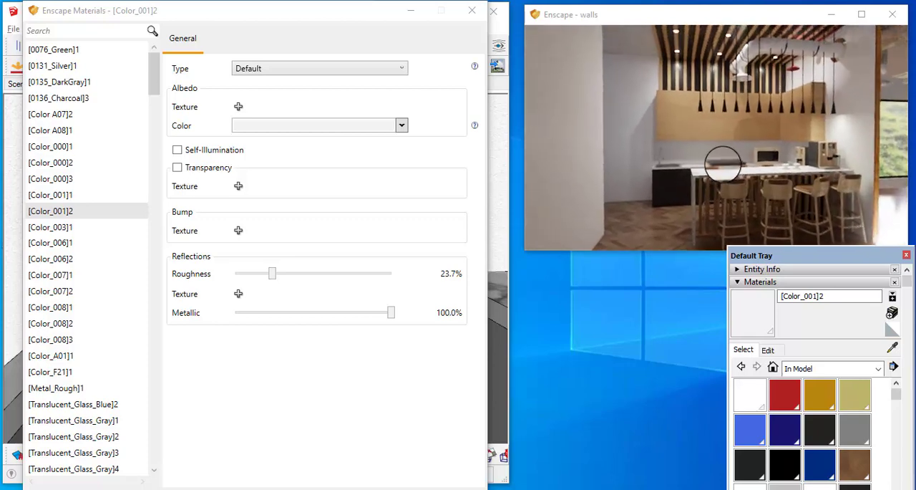
key("s")
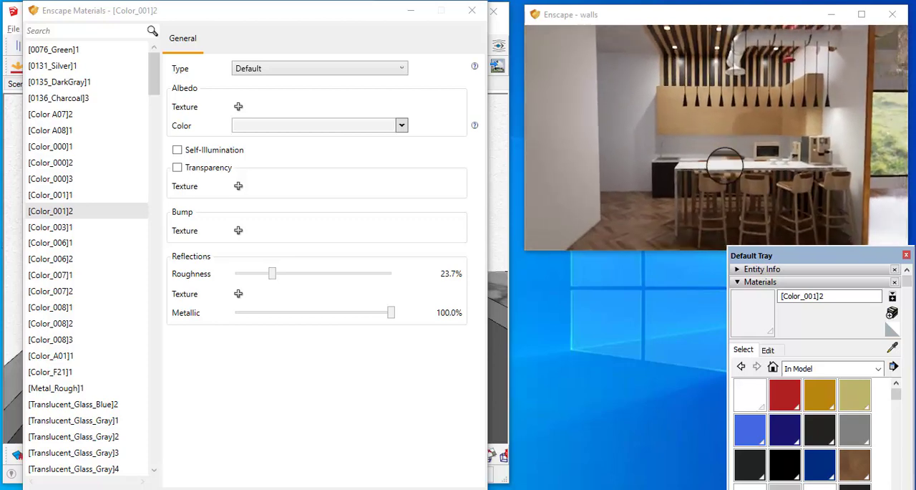
key("s")
left_click_drag(723, 164, 730, 162)
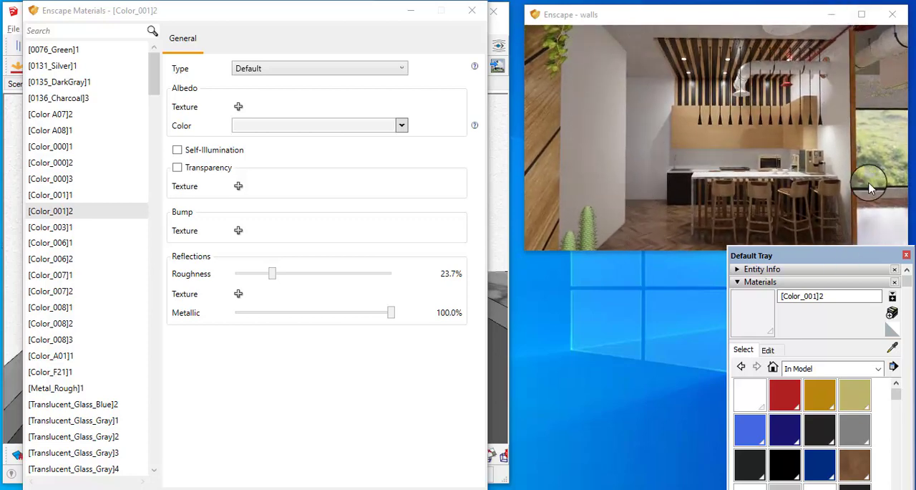
left_click_drag(870, 188, 735, 169)
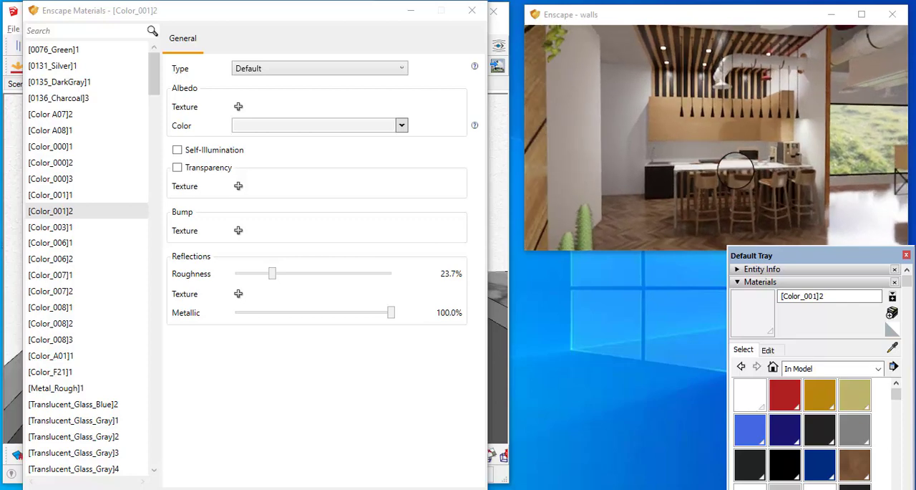
right_click_drag(735, 170, 735, 171)
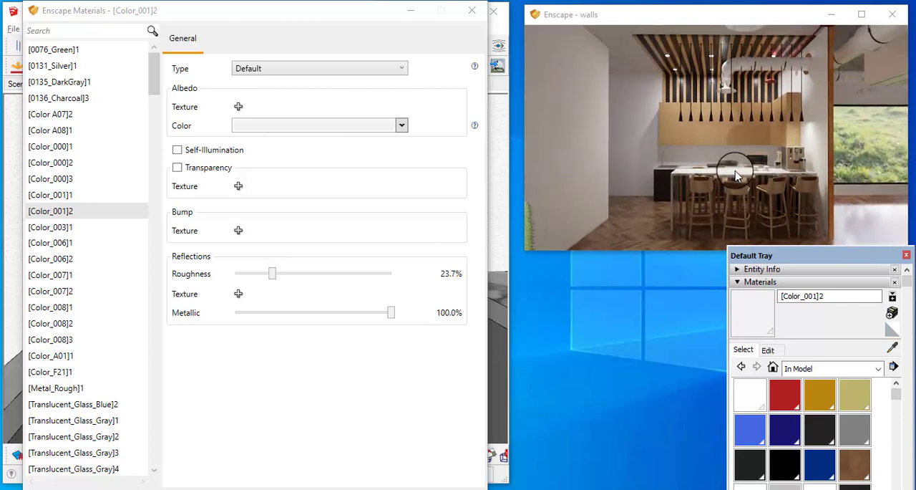
right_click_drag(718, 184, 706, 218)
scroll(696, 176, "up", 5)
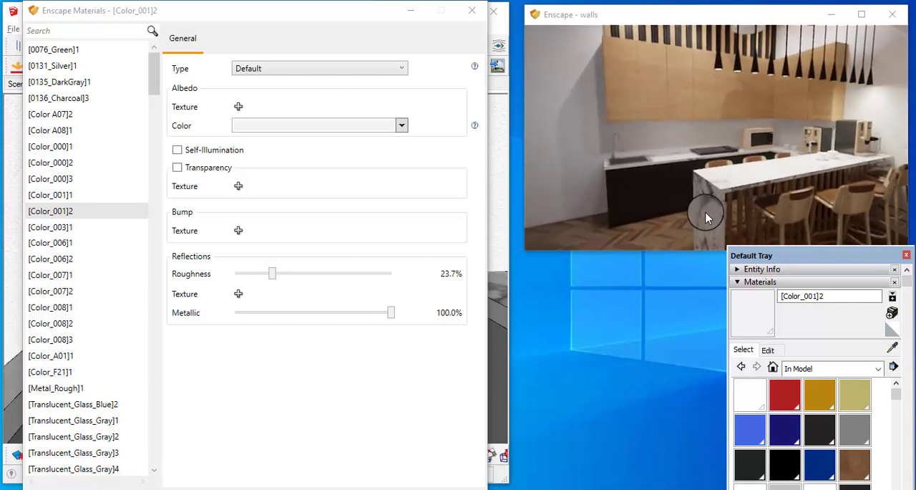
right_click_drag(766, 170, 753, 165)
scroll(754, 165, "down", 5)
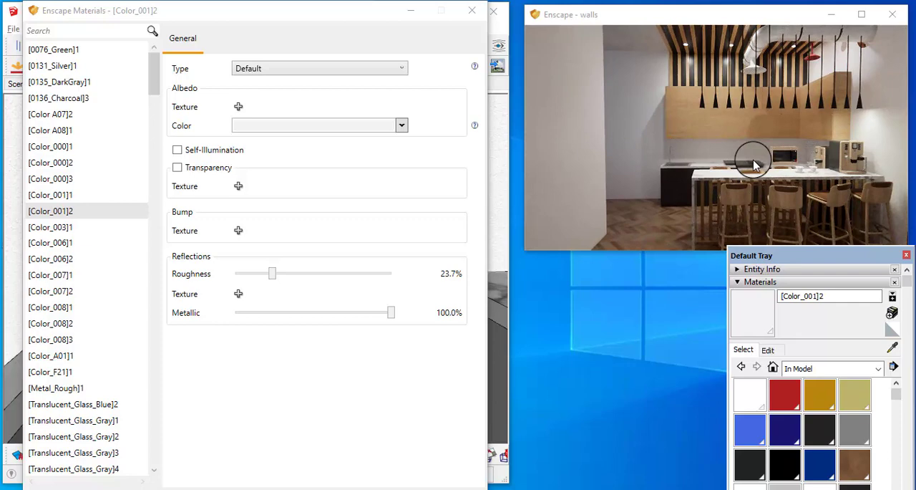
Step: Close the Enscape material editor, sample the upper cabinets' wood Material9 and paint the lower cabinet fronts with it
left_click(894, 346)
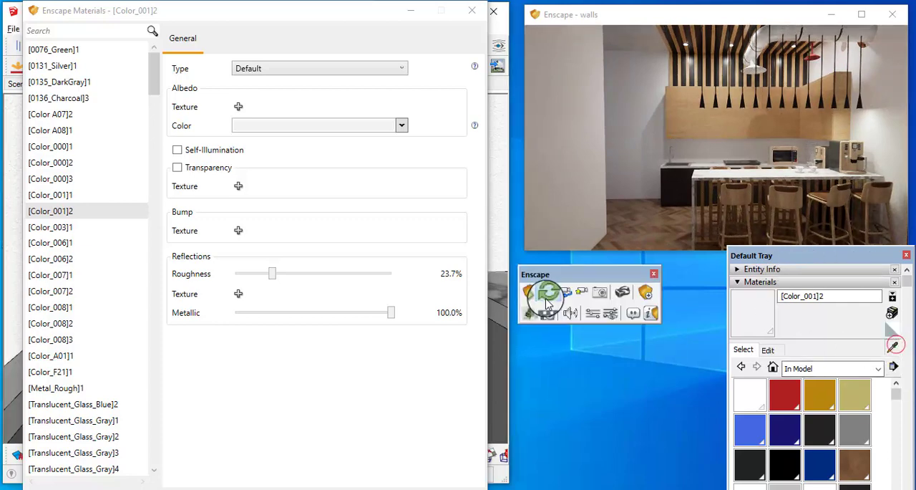
left_click(472, 11)
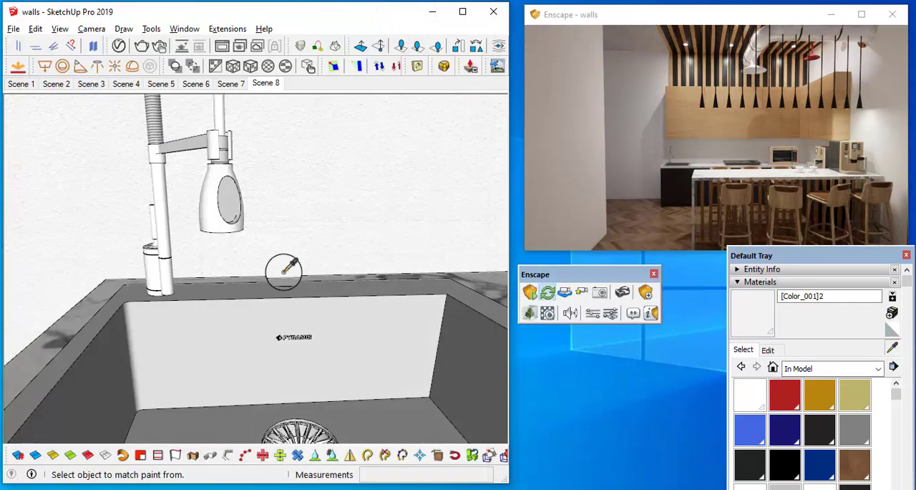
scroll(284, 272, "down", 6)
mouse_move(323, 301)
middle_mouse_down()
mouse_move(296, 234)
mouse_move(348, 260)
mouse_move(352, 163)
middle_mouse_up()
scroll(299, 235, "down", 3)
scroll(301, 237, "down", 4)
scroll(322, 247, "down", 3)
left_click(352, 164)
left_click(348, 362)
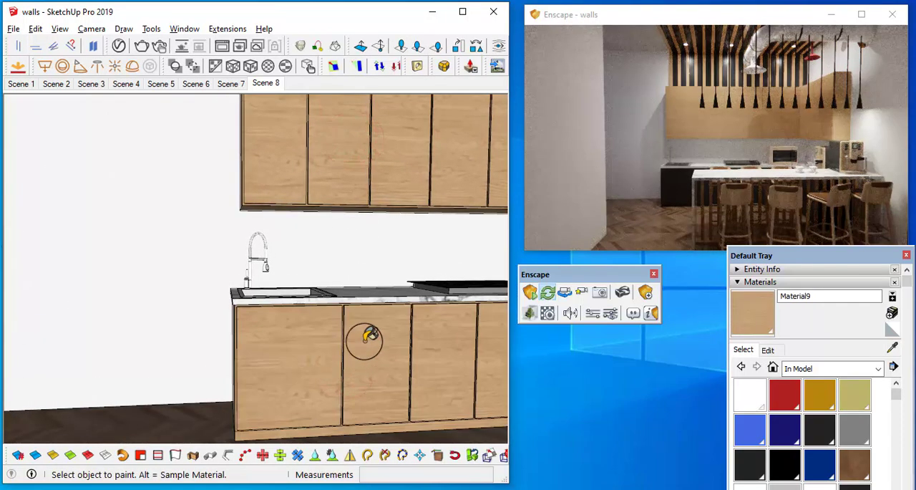
Step: Go to Scene 4 and sample the dark grey Material14 from the office desk's cabinet front
mouse_move(385, 349)
middle_mouse_down()
mouse_move(444, 389)
mouse_move(25, 320)
mouse_move(370, 294)
mouse_move(357, 297)
mouse_move(405, 273)
middle_mouse_up()
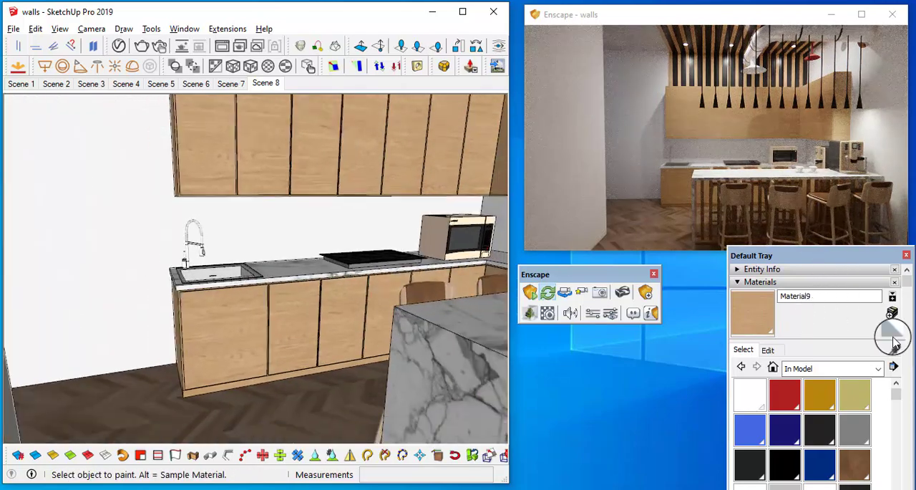
scroll(435, 270, "down", 2)
mouse_move(435, 270)
middle_mouse_down()
mouse_move(283, 235)
mouse_move(347, 282)
mouse_move(531, 292)
mouse_move(521, 299)
middle_mouse_up()
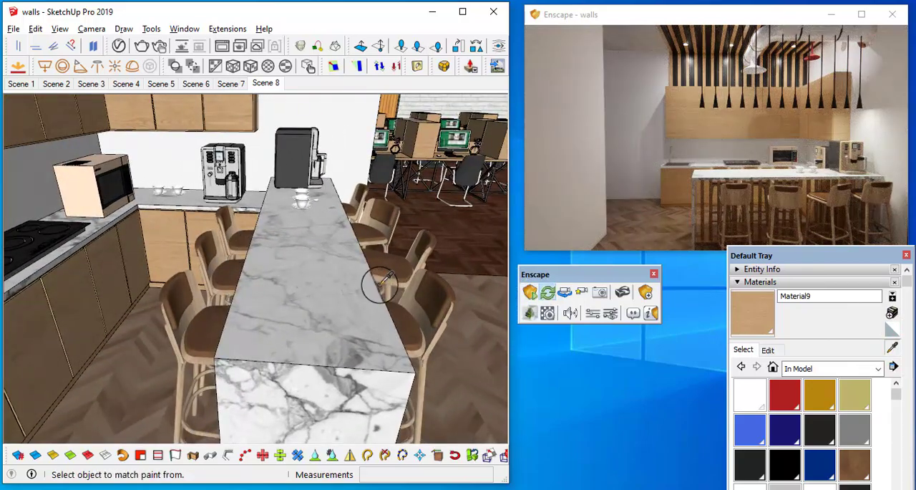
middle_click_drag(371, 285, 494, 232, "alt")
mouse_move(326, 227)
middle_mouse_down("alt")
mouse_move(357, 185)
mouse_move(511, 200)
mouse_move(401, 138)
middle_mouse_up("alt")
scroll(315, 172, "up", 5)
left_click_drag(400, 137, 390, 135)
left_click(135, 84)
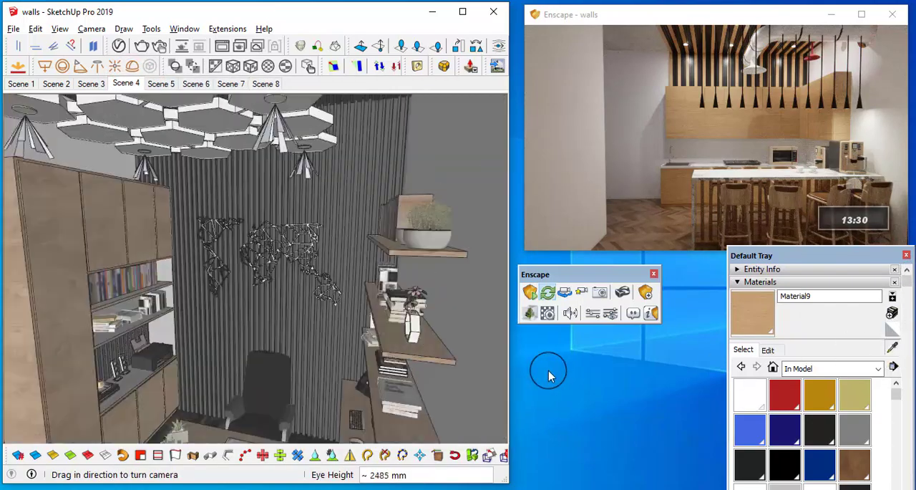
mouse_move(308, 377)
middle_mouse_down()
mouse_move(527, 368)
mouse_move(536, 242)
mouse_move(377, 279)
mouse_move(637, 125)
middle_mouse_up()
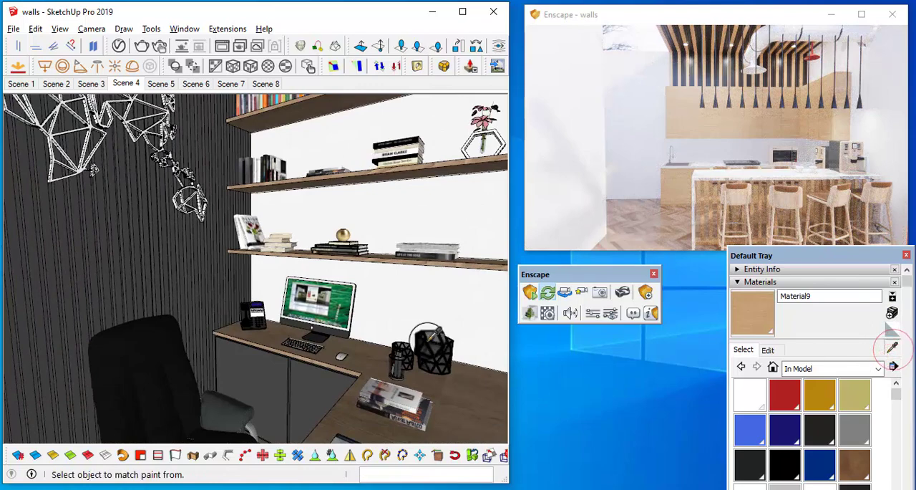
middle_click_drag(401, 343, 375, 346)
left_click(369, 348)
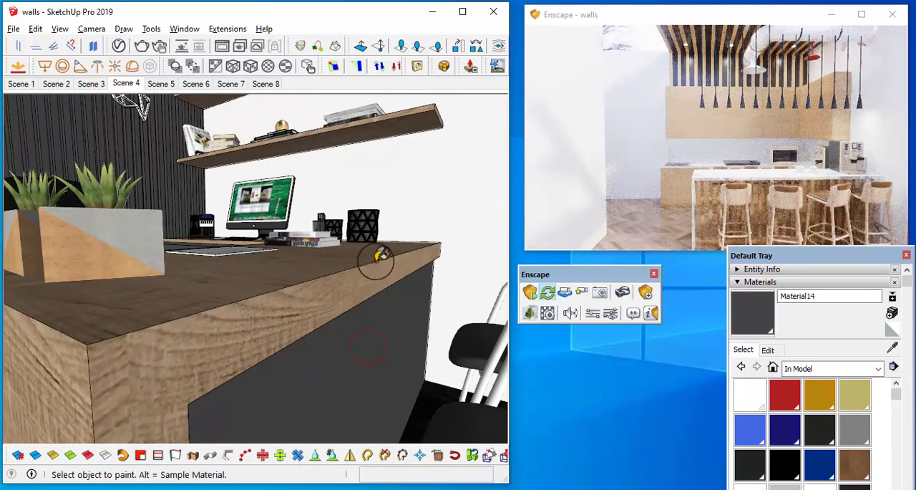
Step: Return to Scene 8, open the kitchen island group and paint its marble top and near side panel with Material14
left_click(275, 86)
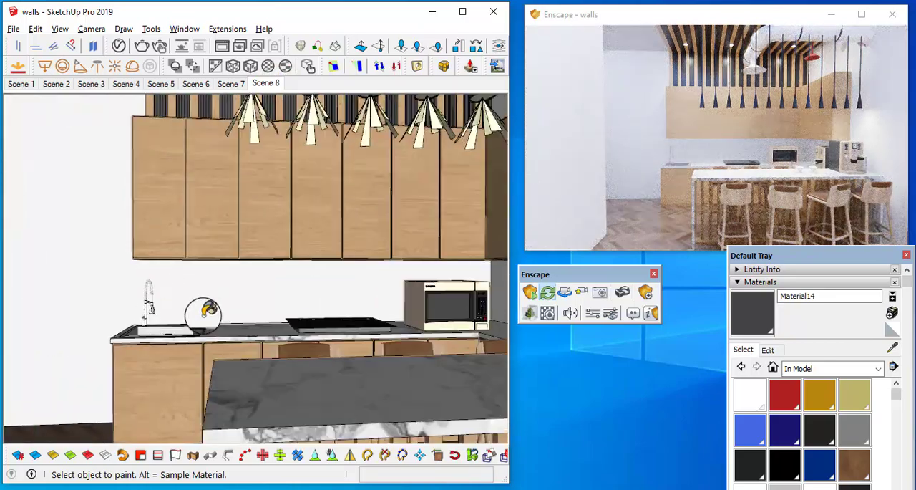
mouse_move(200, 311)
middle_mouse_down()
mouse_move(401, 403)
mouse_move(370, 352)
mouse_move(404, 351)
mouse_move(346, 293)
middle_mouse_up()
key("space")
double_click(405, 351)
scroll(407, 356, "down", 1)
key("b")
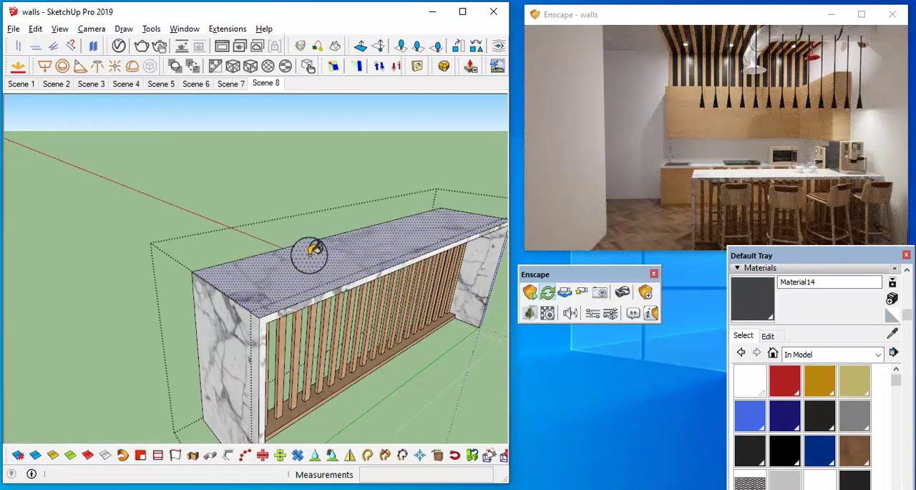
left_click(304, 261)
mouse_move(272, 307)
middle_mouse_down()
mouse_move(254, 322)
mouse_move(279, 320)
middle_mouse_up()
left_click(252, 324)
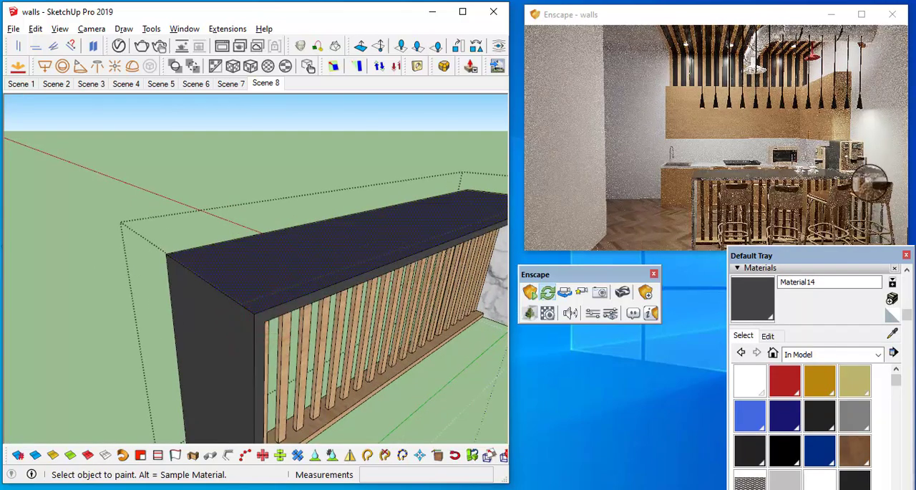
Step: Check the darkened island in the Enscape render and paint the inner faces of its side panels with Material14
mouse_move(852, 184)
left_mouse_down()
mouse_move(742, 196)
mouse_move(592, 170)
left_mouse_up()
key("w")
key("s")
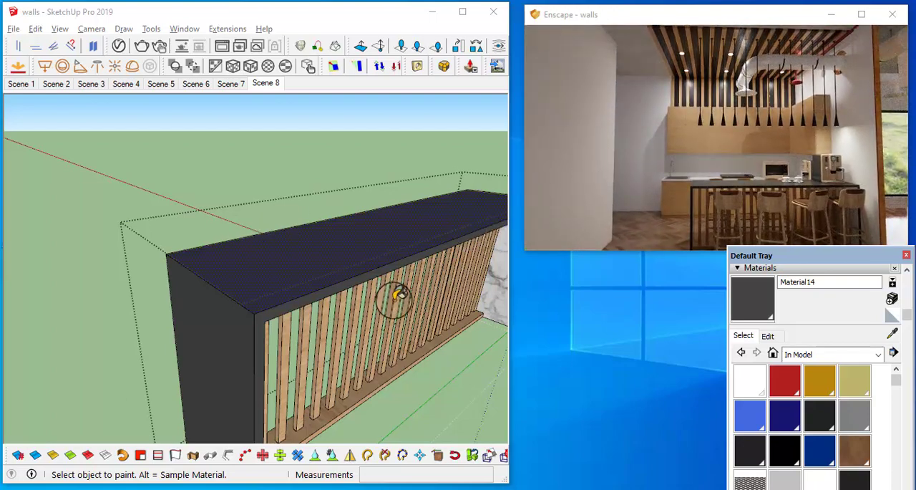
mouse_move(398, 296)
middle_mouse_down()
mouse_move(389, 171)
mouse_move(410, 202)
mouse_move(255, 148)
mouse_move(52, 184)
middle_mouse_up()
left_click(408, 189)
scroll(42, 198, "up", 4)
left_click(34, 203)
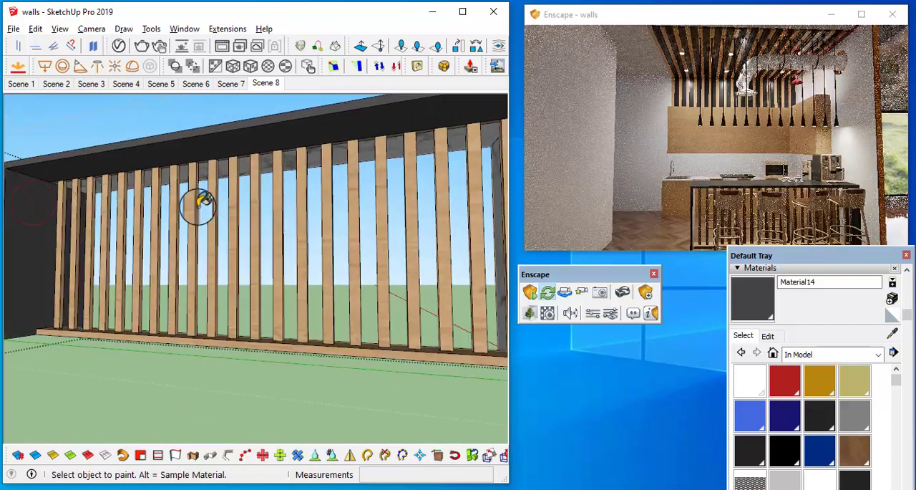
Step: Paint the remaining marble faces of the island, including the underside of its top, with Material14
scroll(256, 212, "down", 5)
mouse_move(317, 229)
middle_mouse_down()
mouse_move(198, 262)
mouse_move(236, 228)
mouse_move(36, 305)
middle_mouse_up()
left_click(235, 229)
scroll(188, 212, "up", 4)
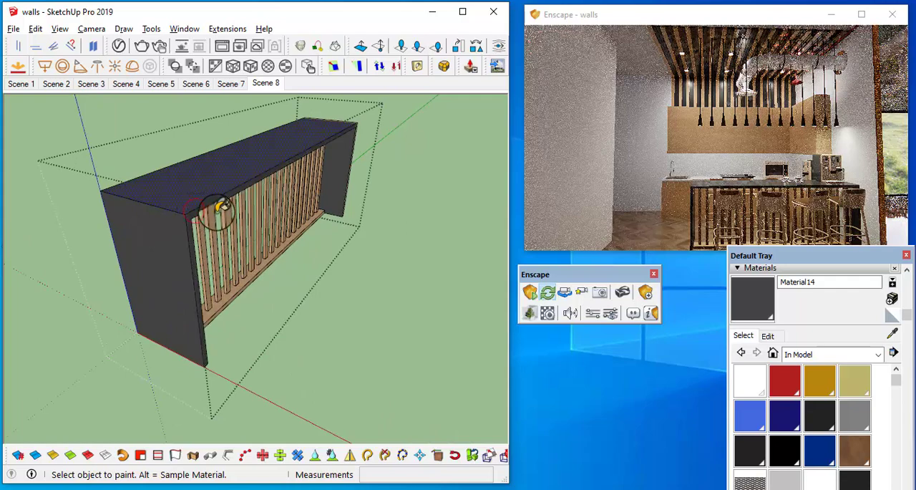
scroll(216, 212, "up", 1)
mouse_move(348, 177)
middle_mouse_down()
mouse_move(56, 184)
mouse_move(126, 158)
mouse_move(231, 58)
middle_mouse_up()
left_click(97, 183)
scroll(158, 272, "up", 3)
middle_click_drag(157, 272, 194, 229)
left_click(206, 289)
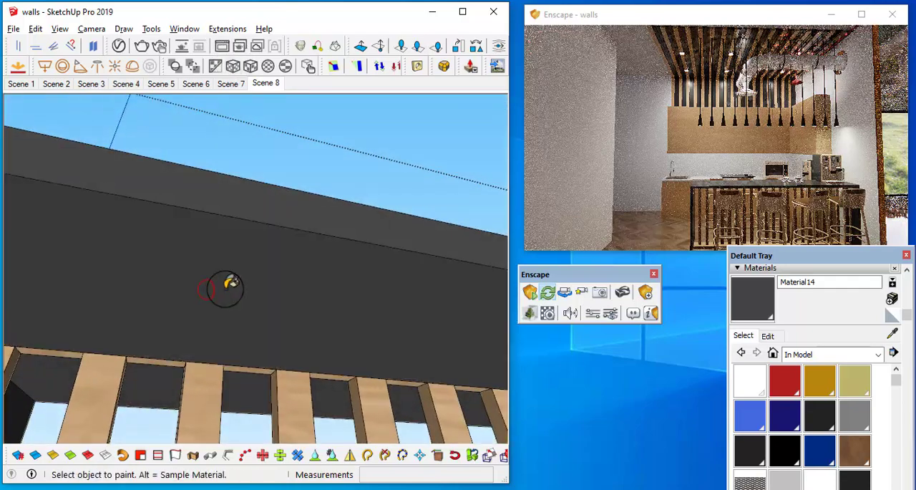
Step: Leave the island group and return to Scene 8
scroll(229, 285, "down", 3)
middle_click_drag(242, 268, 415, 311)
scroll(374, 390, "down", 4)
scroll(420, 261, "down", 2)
key("space")
left_click(423, 332)
middle_click_drag(302, 282, 225, 255)
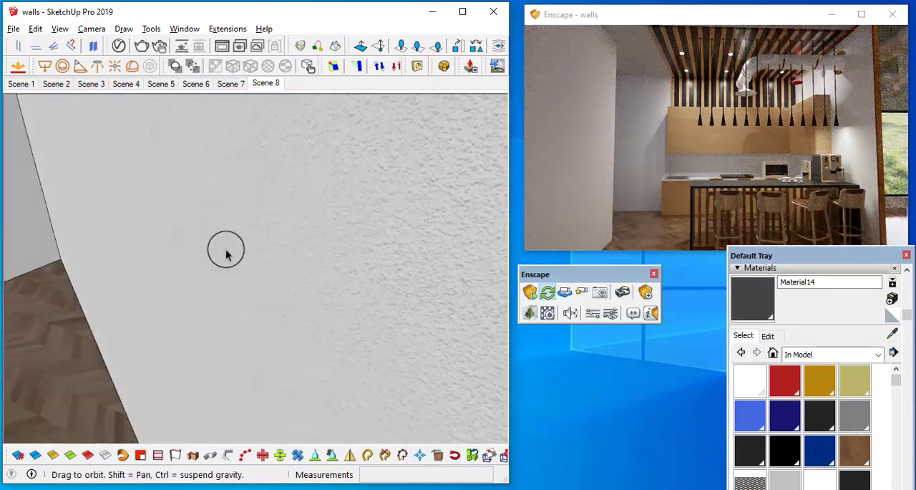
left_click(266, 84)
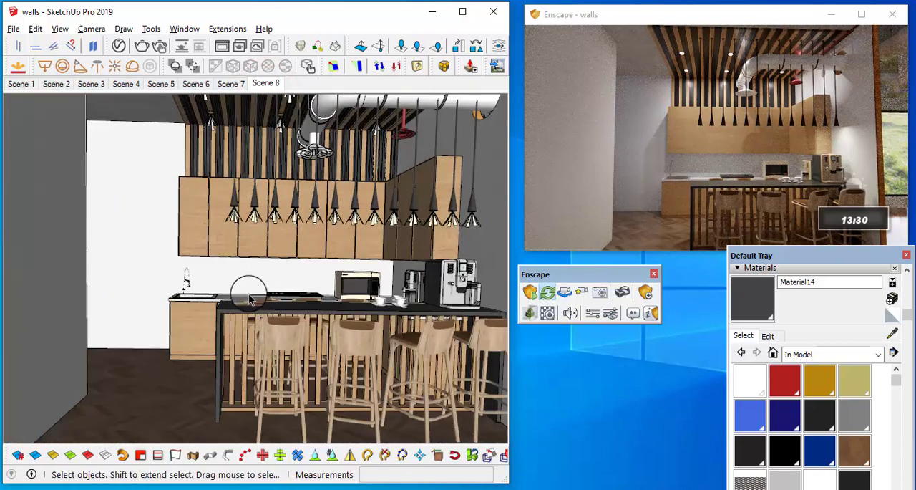
Step: Open the lower cabinet group and paint the marble countertop surface with Material14
scroll(233, 300, "up", 4)
middle_click_drag(233, 304, 229, 388)
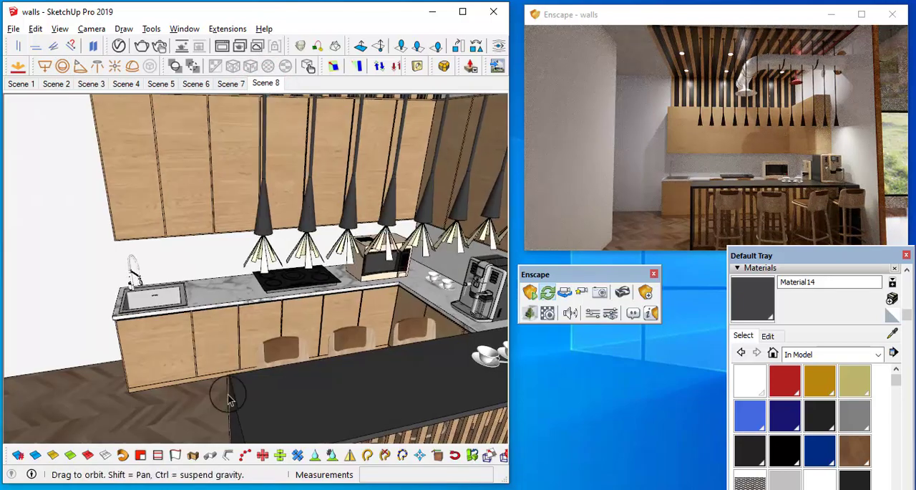
scroll(214, 289, "up", 3)
double_click(210, 301)
scroll(210, 300, "up", 3)
key("b")
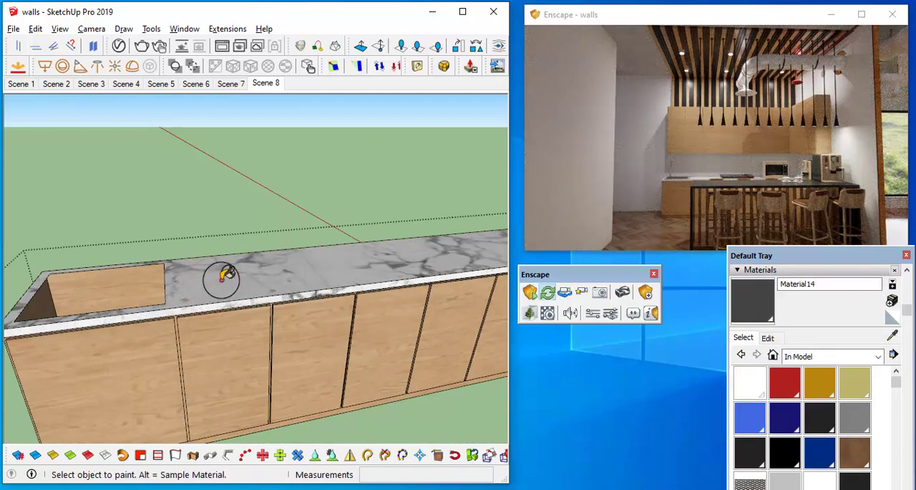
left_click(219, 299)
Step: Paint the remaining marble edges at both ends of the lower cabinets' countertop with Material14
scroll(286, 294, "down", 3)
mouse_move(323, 286)
middle_mouse_down()
mouse_move(395, 269)
mouse_move(369, 271)
middle_mouse_up()
scroll(243, 282, "up", 2)
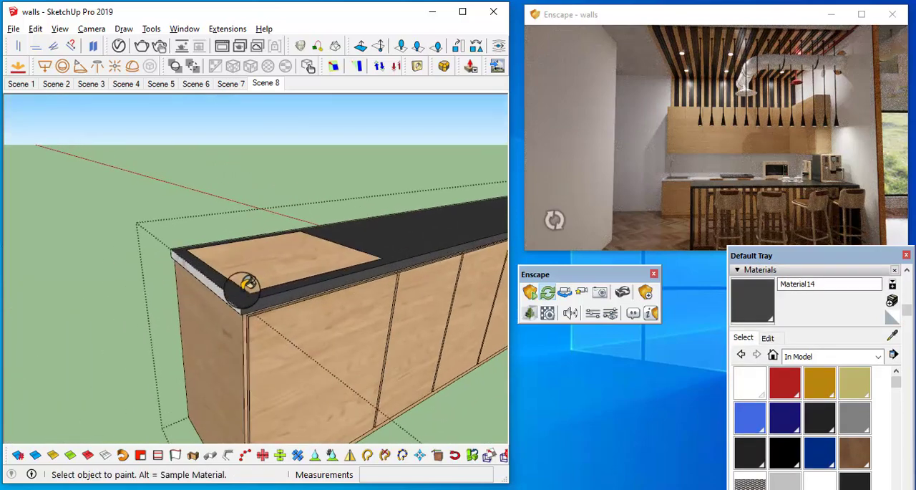
left_click(229, 300)
scroll(404, 217, "down", 2)
middle_click_drag(404, 217, 87, 281, "shift")
scroll(136, 324, "up", 4)
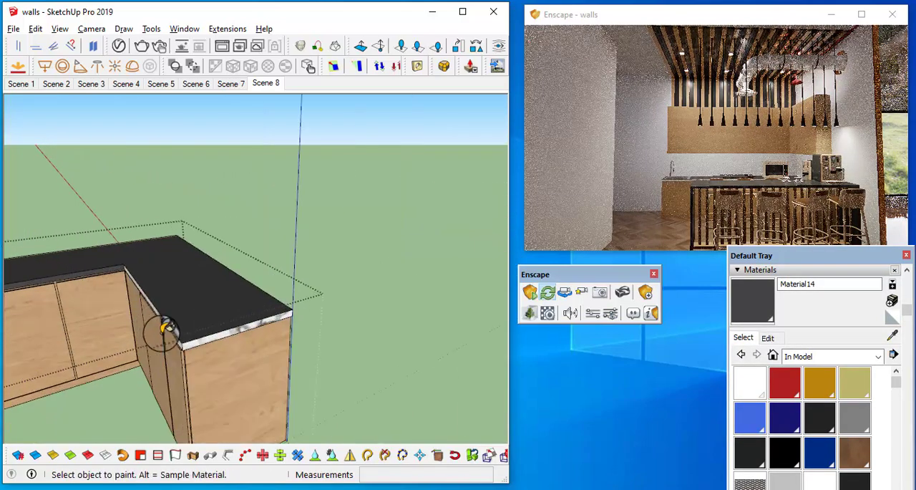
middle_click_drag(198, 321, 191, 308)
scroll(190, 337, "up", 1)
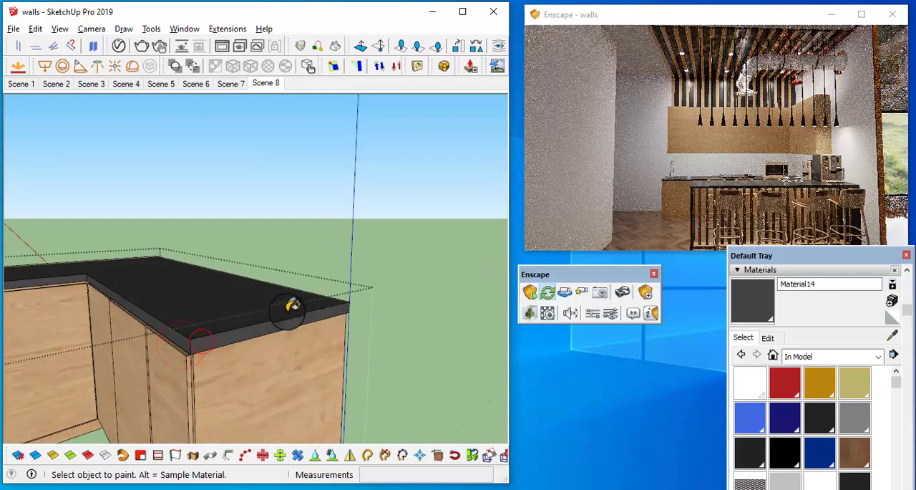
scroll(292, 306, "down", 3)
mouse_move(293, 315)
middle_mouse_down()
mouse_move(296, 333)
mouse_move(300, 325)
middle_mouse_up()
scroll(303, 239, "down", 4)
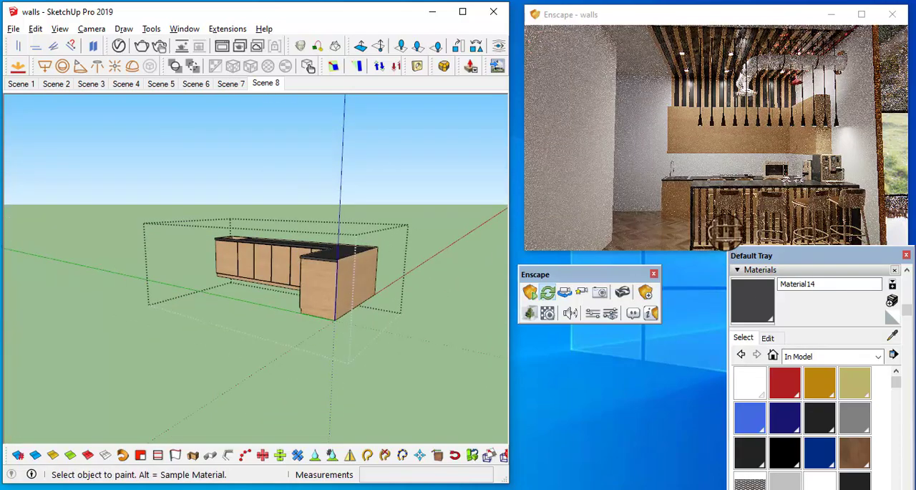
Step: Check the dark counters in the Enscape render and close the lower cabinet group
left_click(743, 186)
scroll(743, 187, "down", 3)
right_click_drag(743, 186, 760, 179)
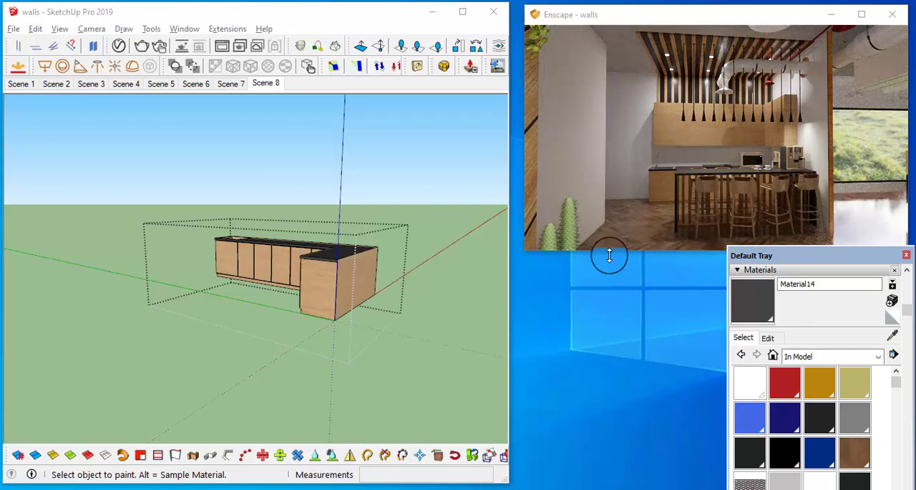
mouse_move(379, 281)
middle_mouse_down()
mouse_move(409, 268)
mouse_move(341, 318)
middle_mouse_up()
scroll(407, 264, "up", 1)
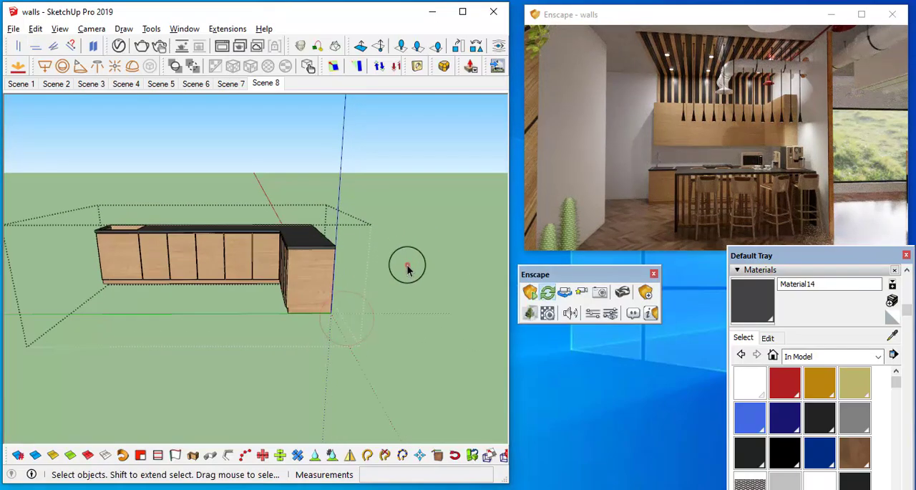
left_click(407, 264)
middle_click_drag(395, 253, 458, 259)
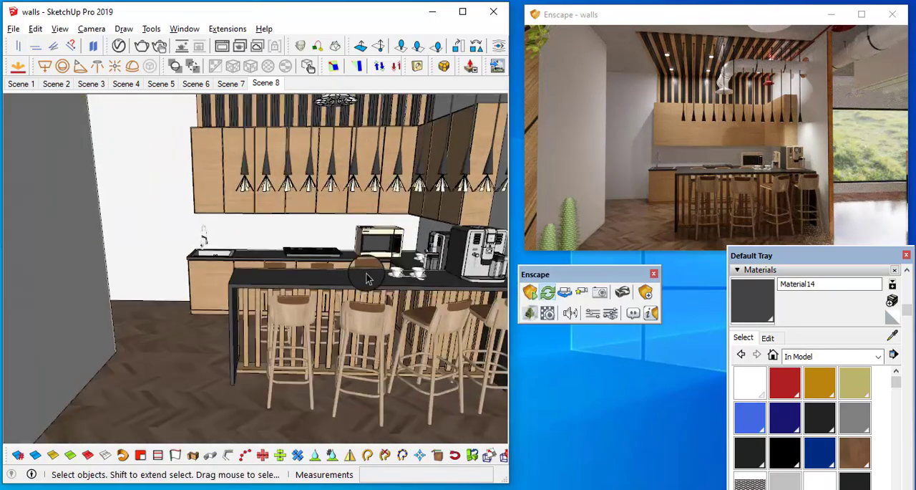
Step: Set Material14's roughness to 10.0% in the Enscape material editor, check the counter reflections up close and minimize the editor
left_click(546, 308)
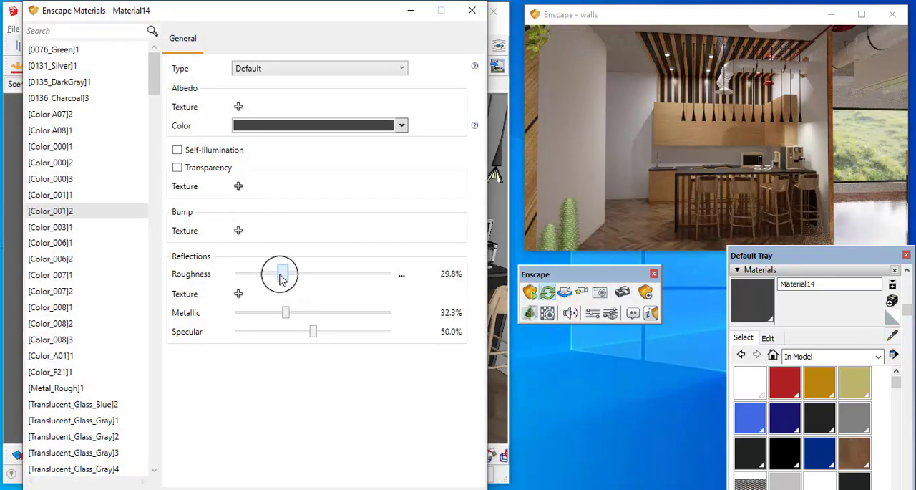
left_click_drag(280, 278, 250, 278)
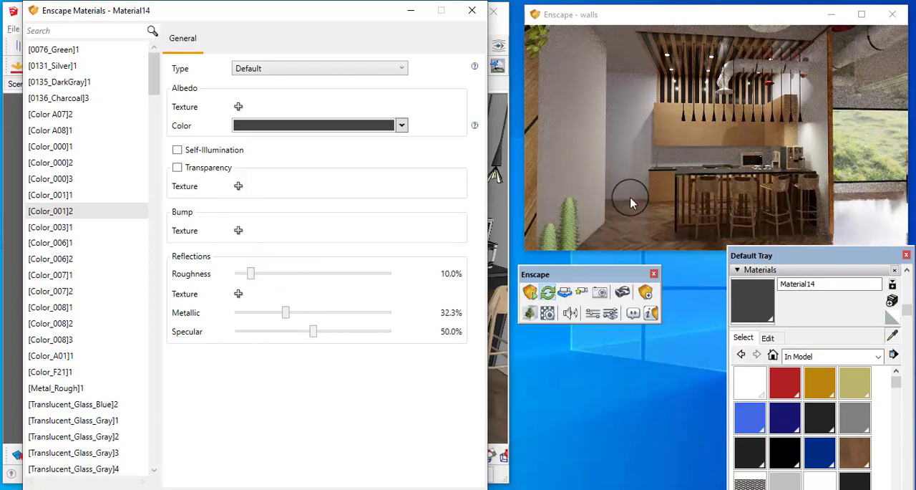
key("w")
mouse_move(631, 204)
left_mouse_down()
mouse_move(696, 172)
mouse_move(657, 172)
left_mouse_up()
key("w")
left_click(411, 11)
Step: Copy the two cups and spoon along the island top to its opposite end
scroll(382, 244, "up", 10)
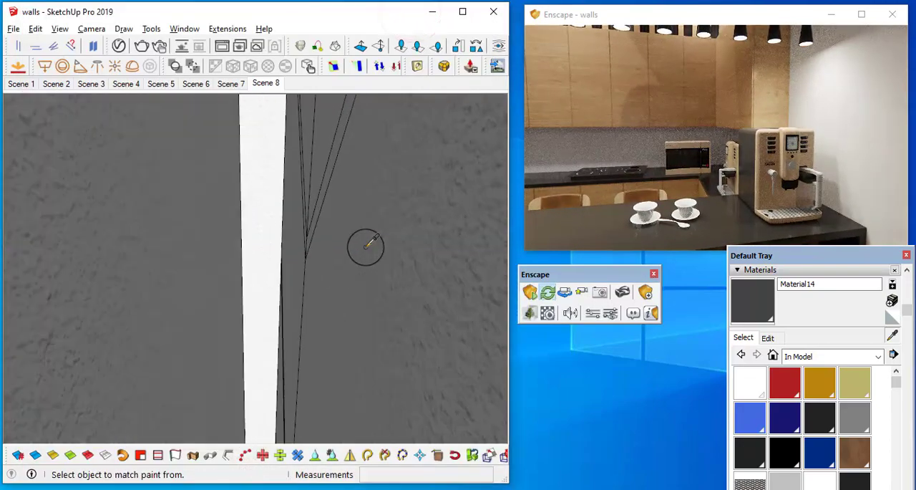
scroll(366, 247, "down", 8)
mouse_move(362, 247)
middle_mouse_down()
mouse_move(246, 233)
mouse_move(323, 227)
mouse_move(356, 245)
middle_mouse_up()
scroll(322, 220, "up", 5)
key("space")
scroll(315, 217, "up", 2)
left_click(315, 217)
left_click(365, 239, "shift")
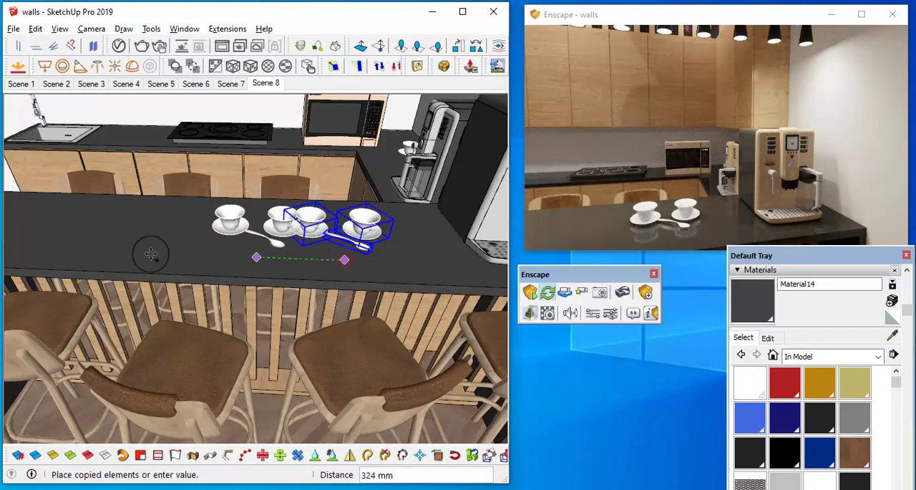
mouse_move(151, 254)
middle_mouse_down()
mouse_move(350, 264)
mouse_move(284, 256)
middle_mouse_up()
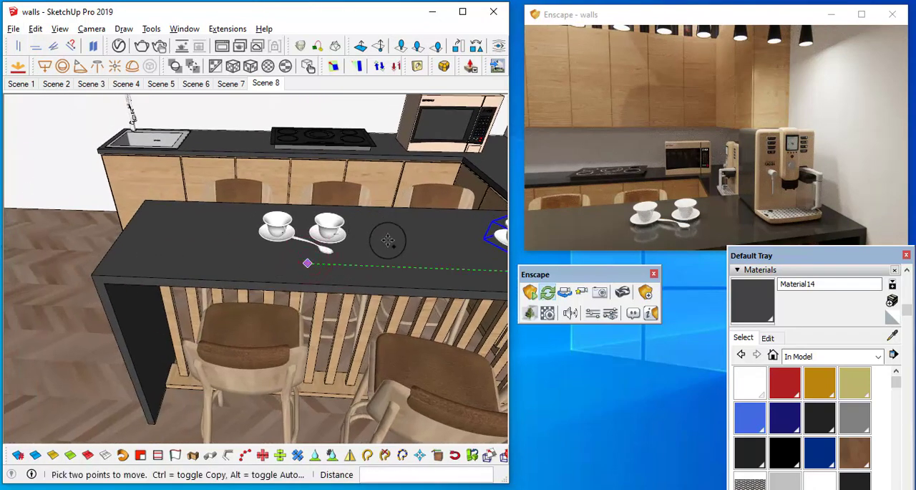
scroll(387, 239, "down", 1)
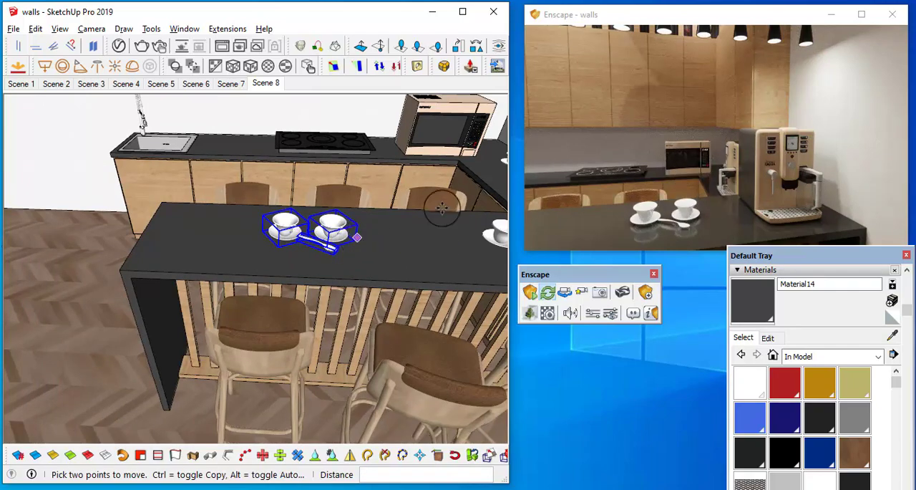
Step: Check the copied cups in the render and move one cup about 159 mm away from the spoon toward the island's end
middle_click_drag(331, 248, 409, 221)
key("s")
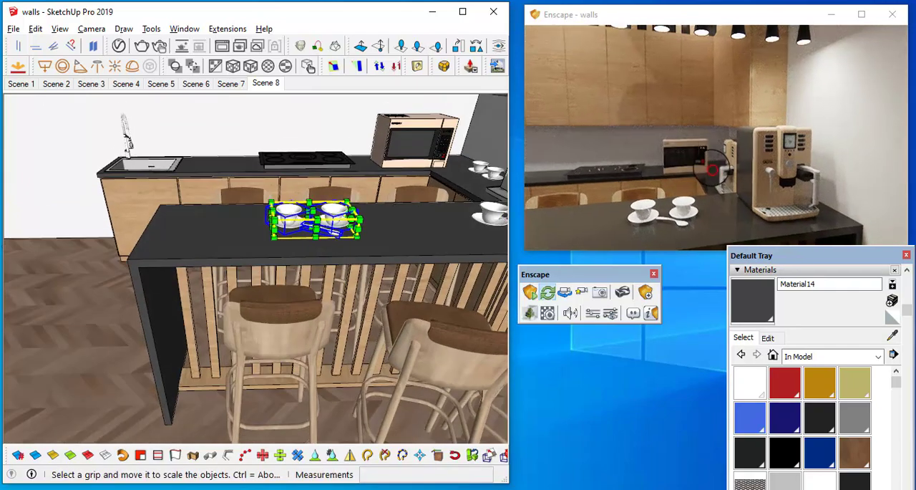
scroll(712, 168, "down", 4)
scroll(333, 239, "up", 1)
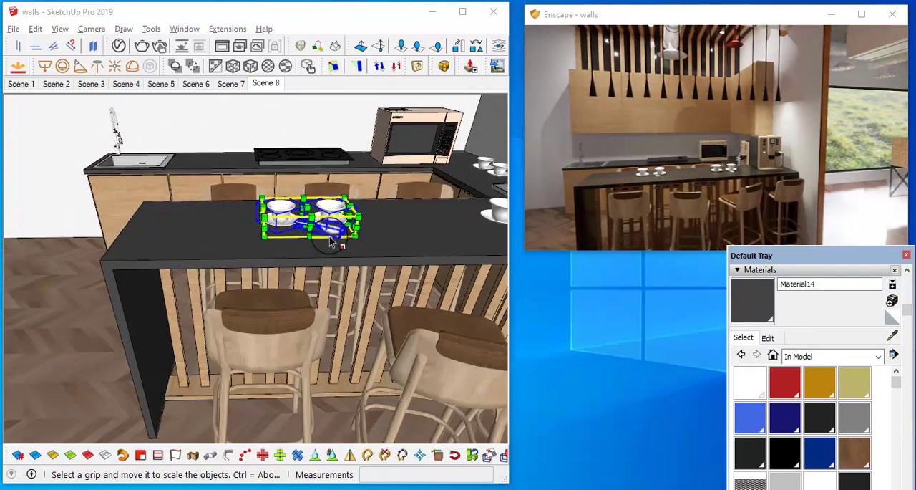
middle_click_drag(333, 239, 336, 258)
scroll(357, 261, "up", 1)
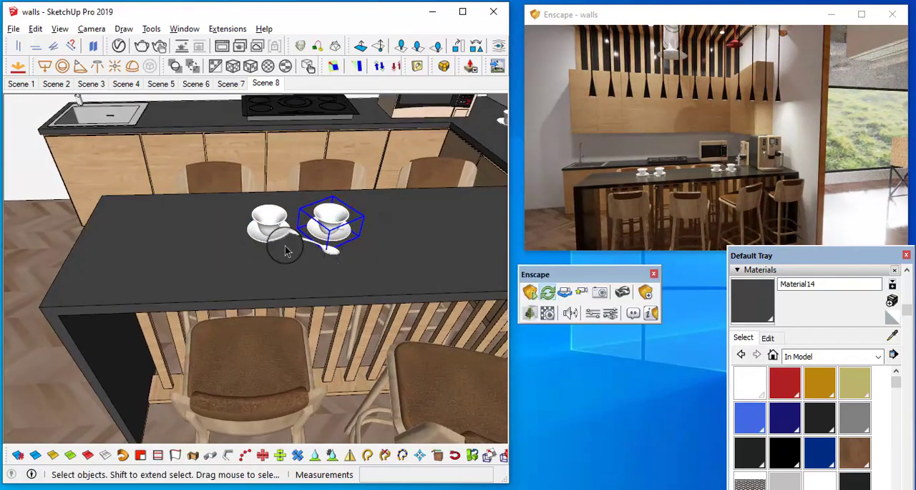
key("m")
left_click(316, 272)
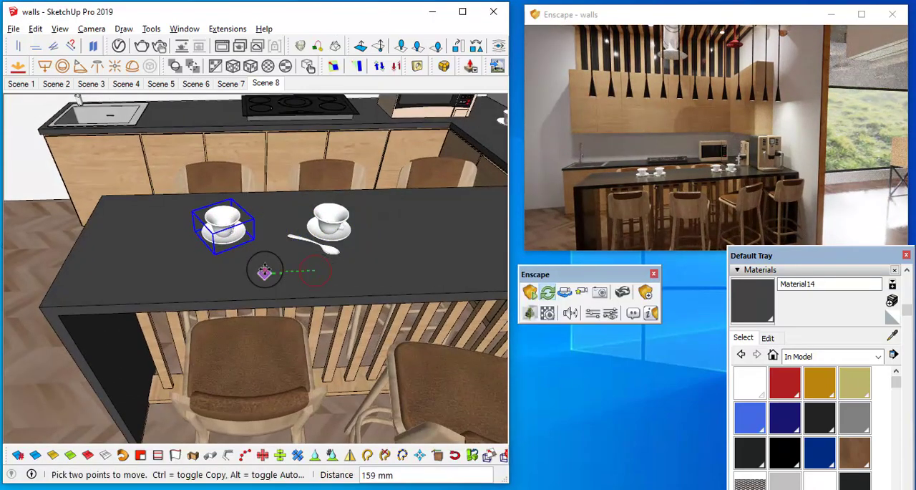
Step: Examine the kitchen with the dark counters and rearranged cups from farther back in the Enscape render
scroll(351, 230, "down", 2)
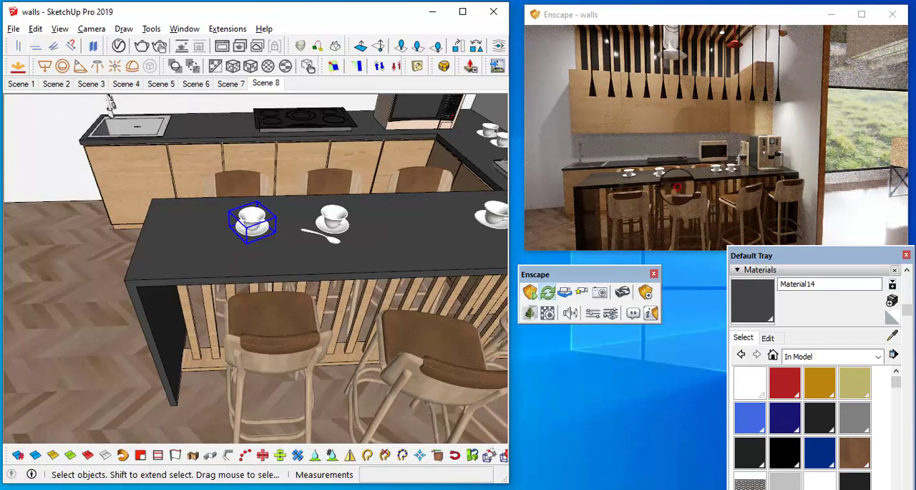
left_click_drag(677, 186, 677, 186)
key("s")
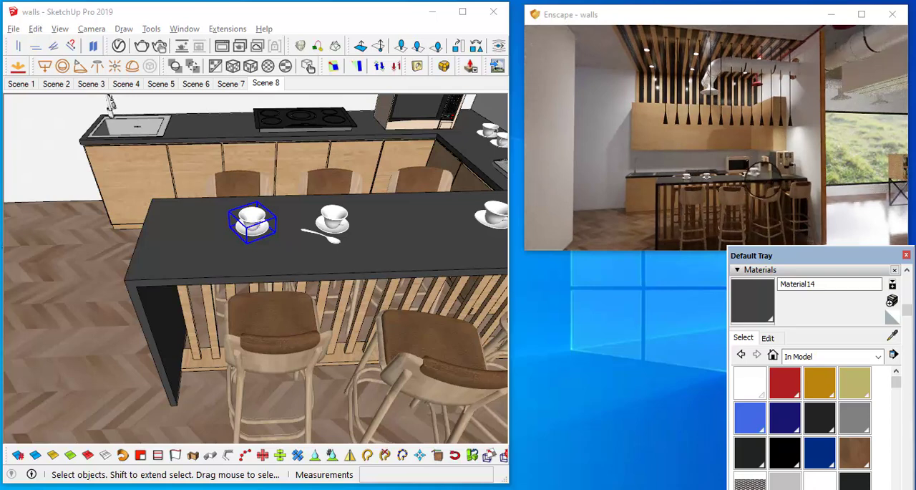
left_click_drag(765, 181, 766, 181)
right_click_drag(765, 180, 772, 169)
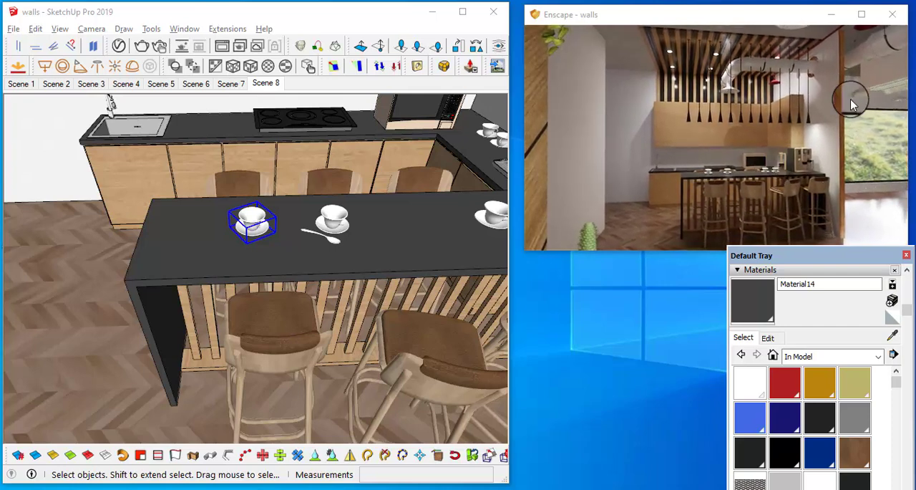